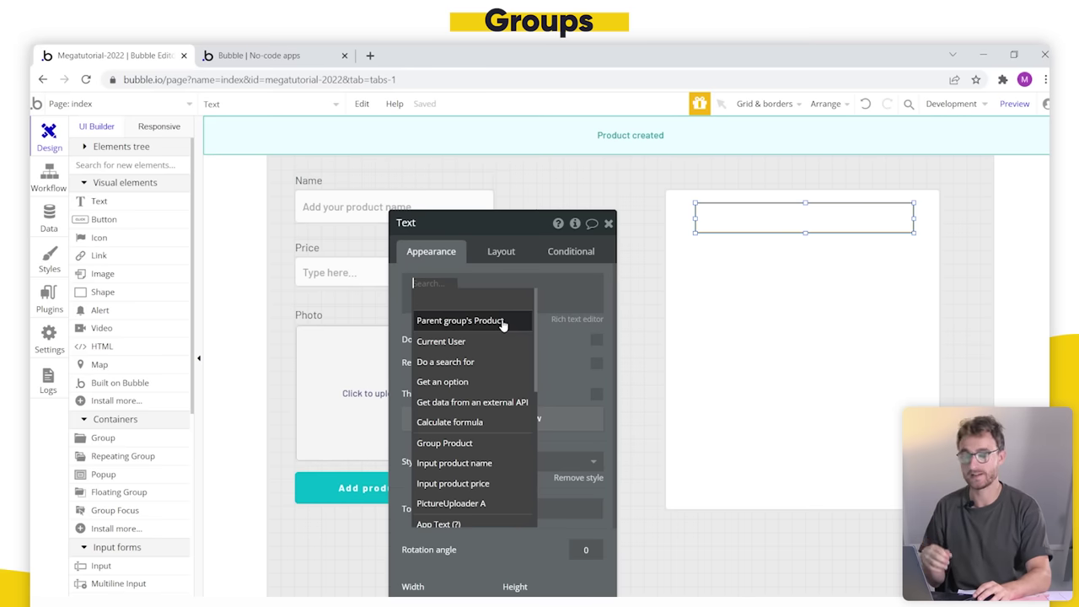
Step: Make the text inside the Product group display Parent group's Product's name
left_click(837, 369)
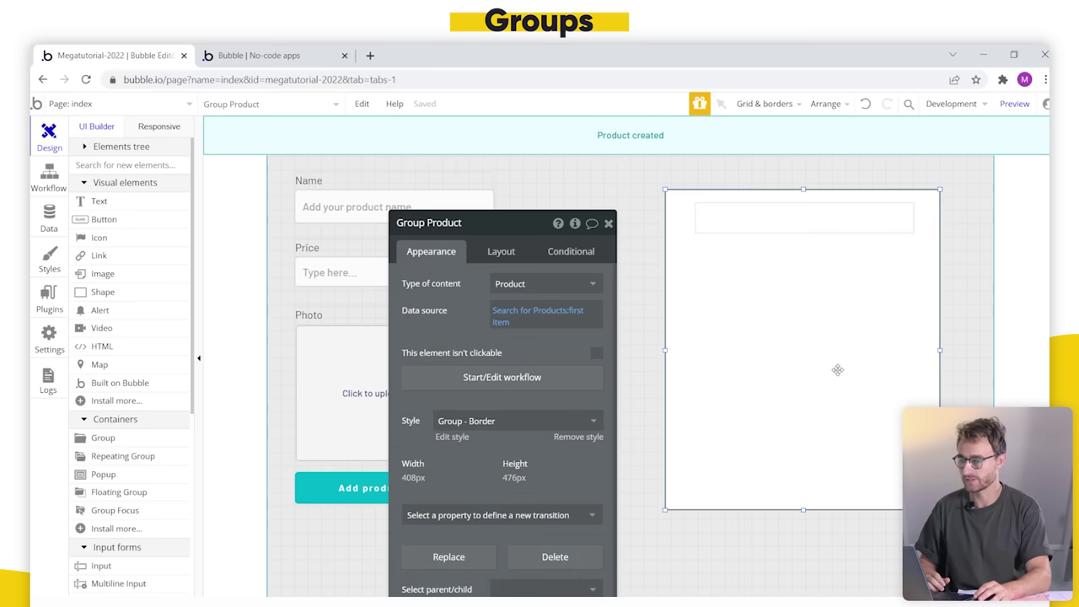
left_click(818, 226)
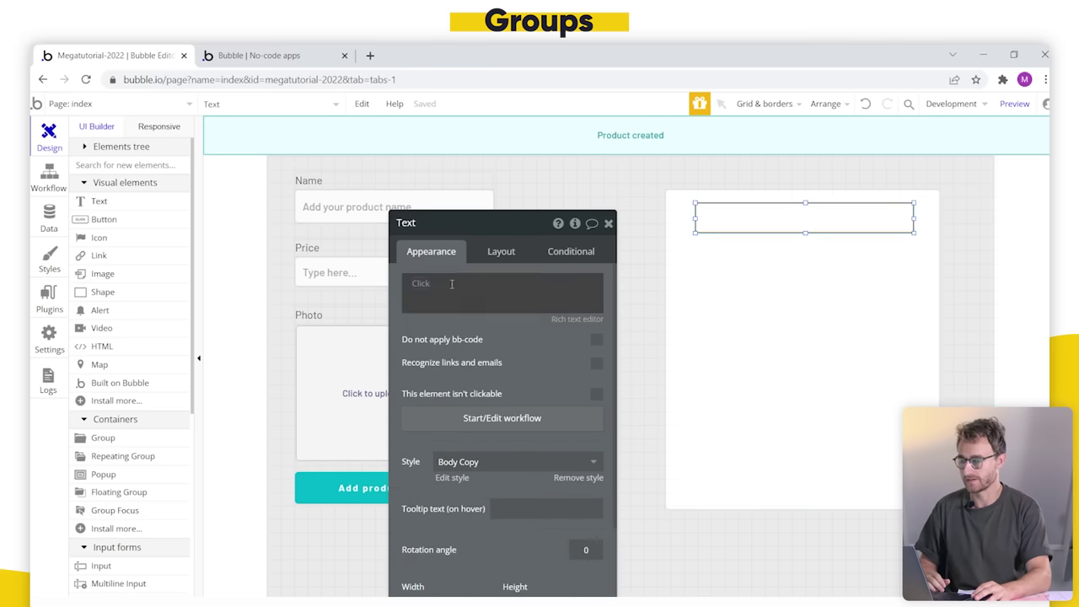
left_click(429, 293)
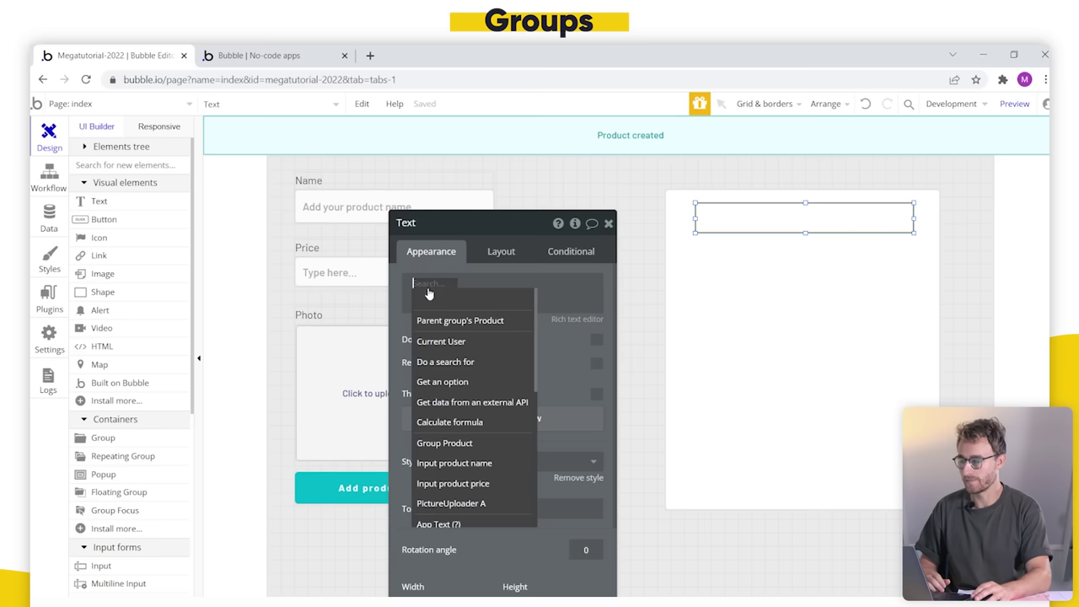
left_click(460, 321)
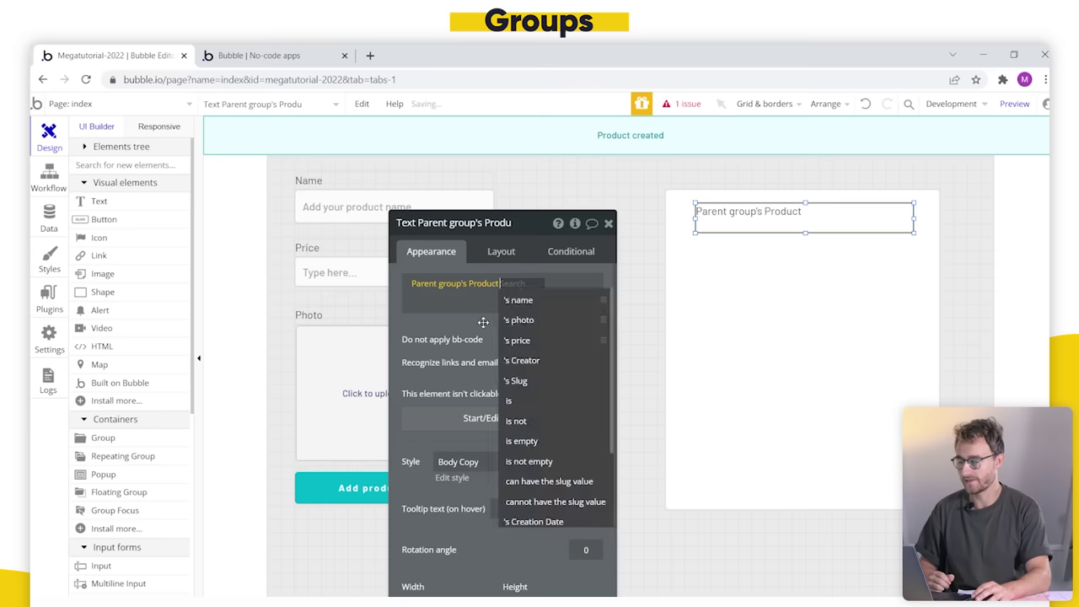
left_click(554, 302)
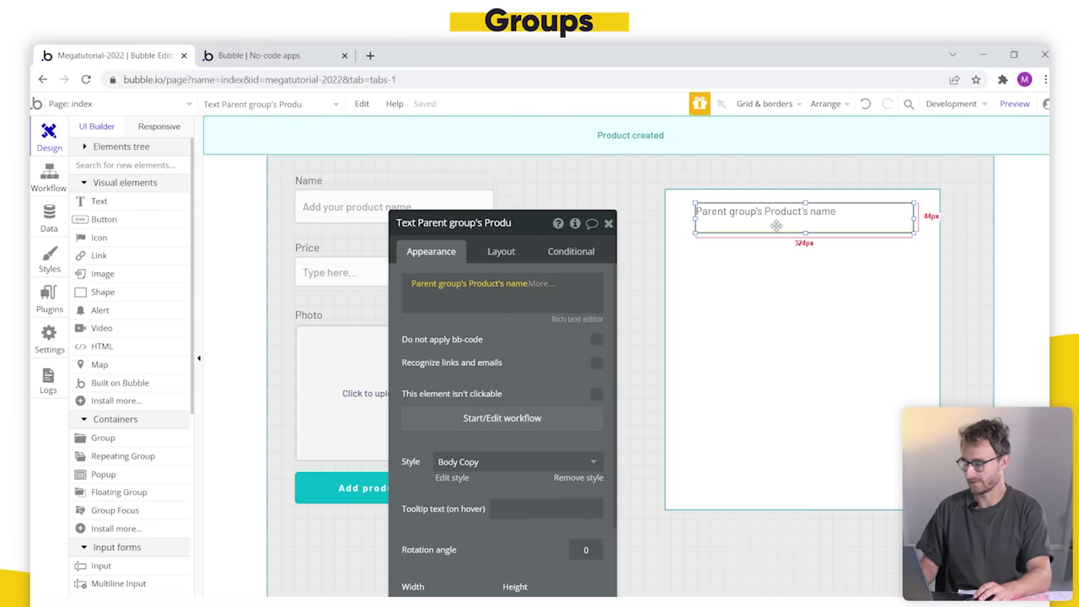
Step: Duplicate the name text below it and change the copy to Parent group's Product's price
key("ctrl+c")
key("ctrl+v")
left_click(774, 268)
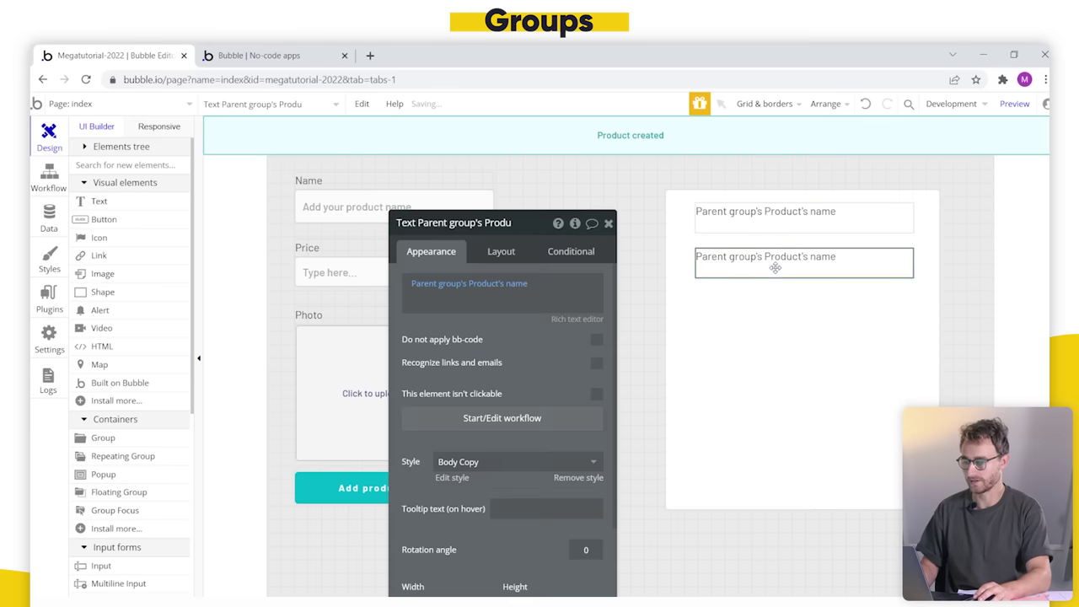
left_click(518, 283)
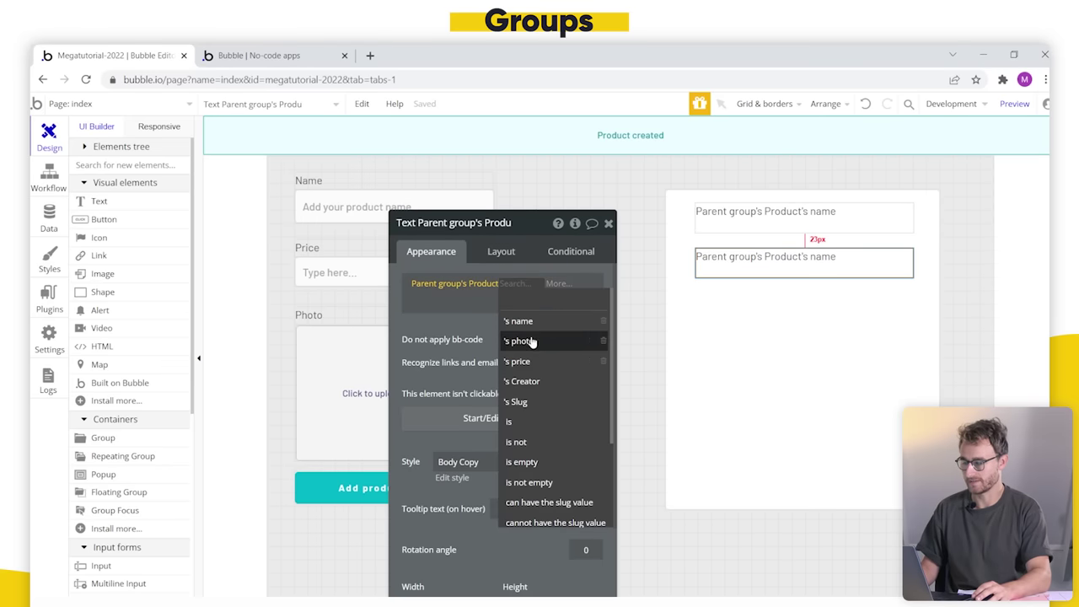
left_click(546, 361)
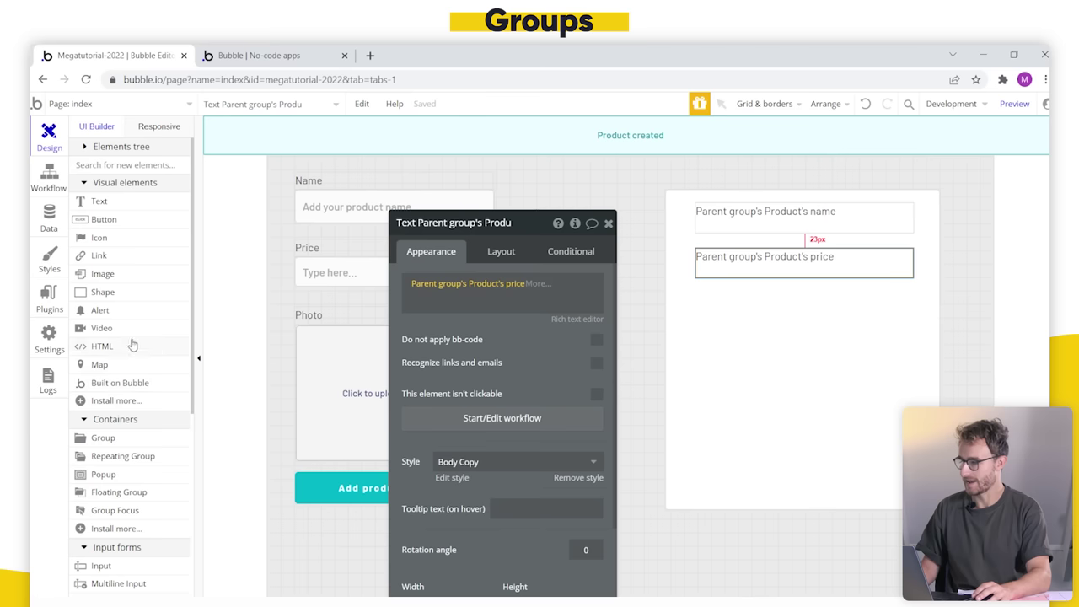
left_click(103, 274)
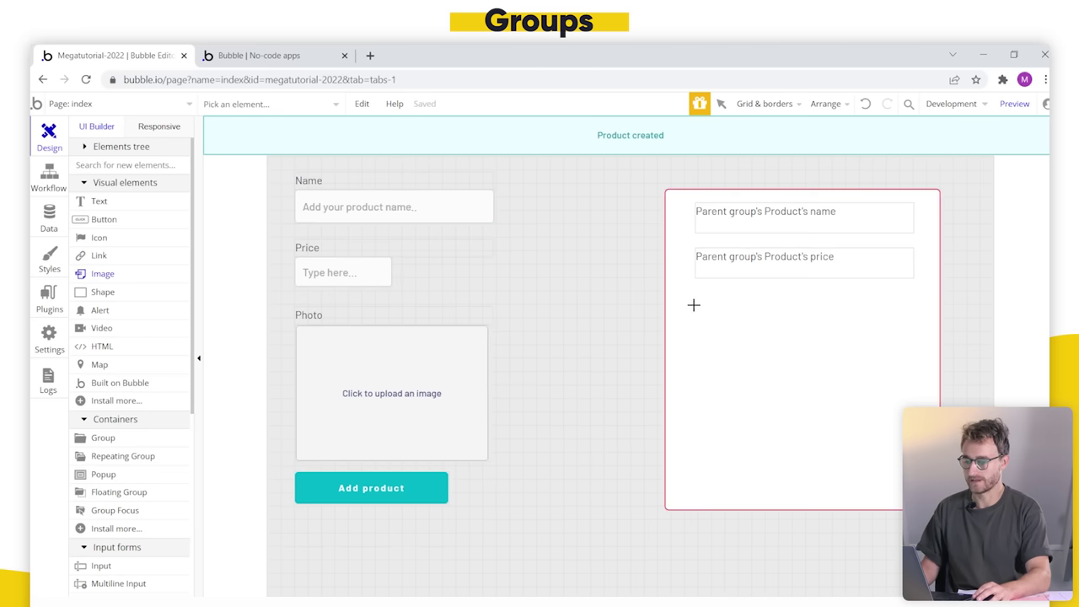
Step: Draw an image below the price showing Parent group's Product's photo, then refresh the preview
mouse_move(692, 304)
left_mouse_down()
mouse_move(862, 445)
mouse_move(910, 464)
left_mouse_up()
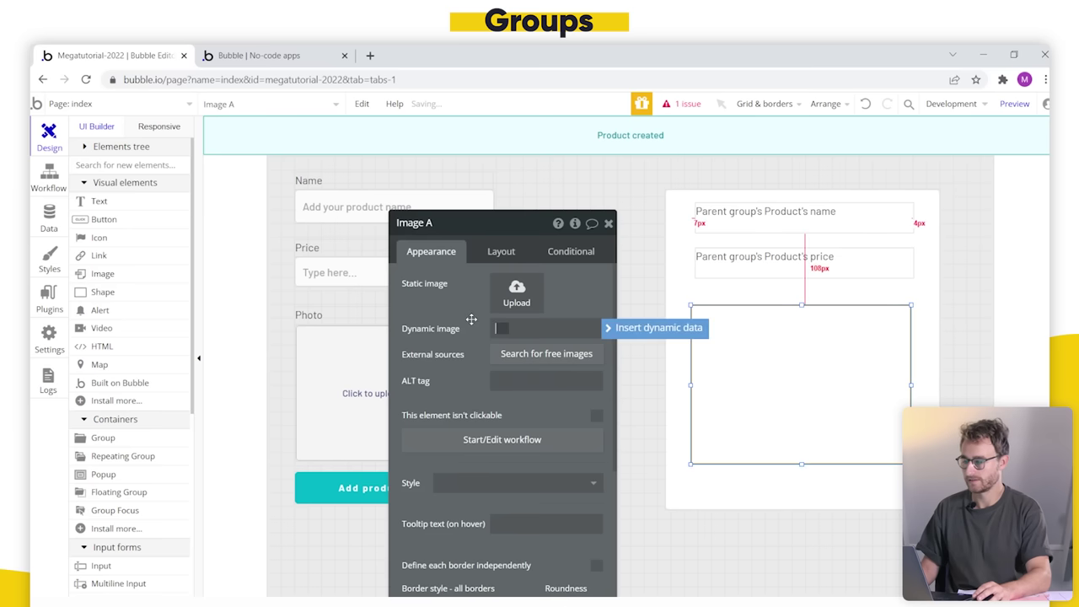
left_click(546, 329)
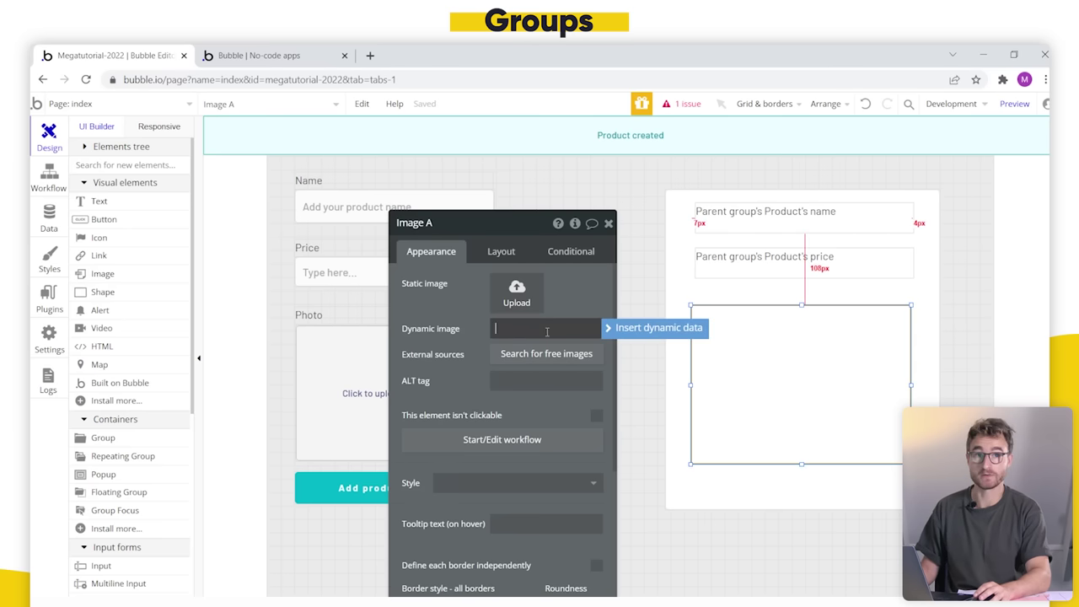
left_click(623, 332)
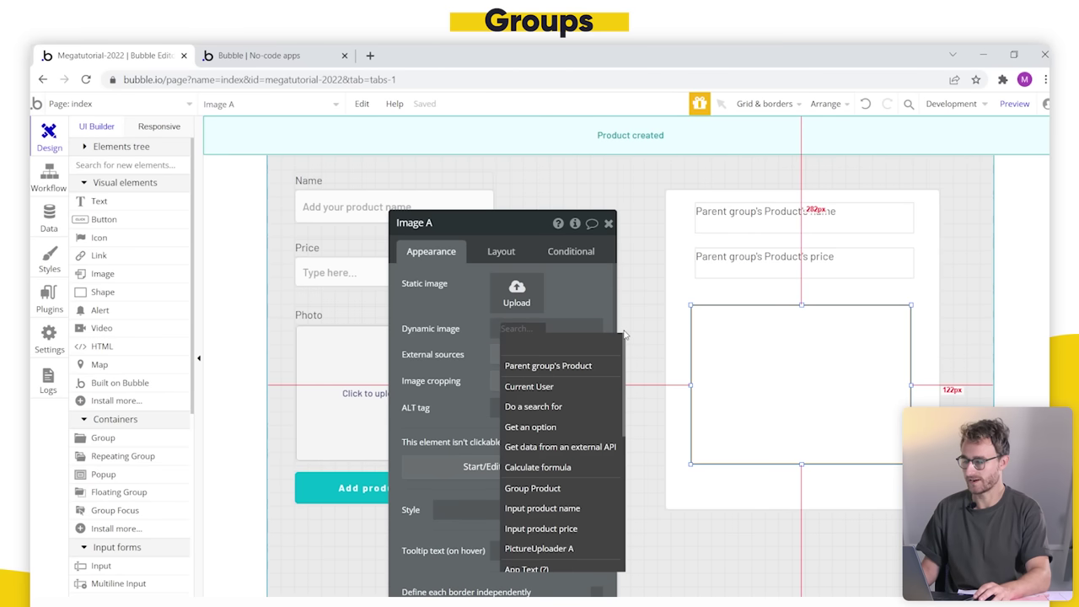
left_click(573, 368)
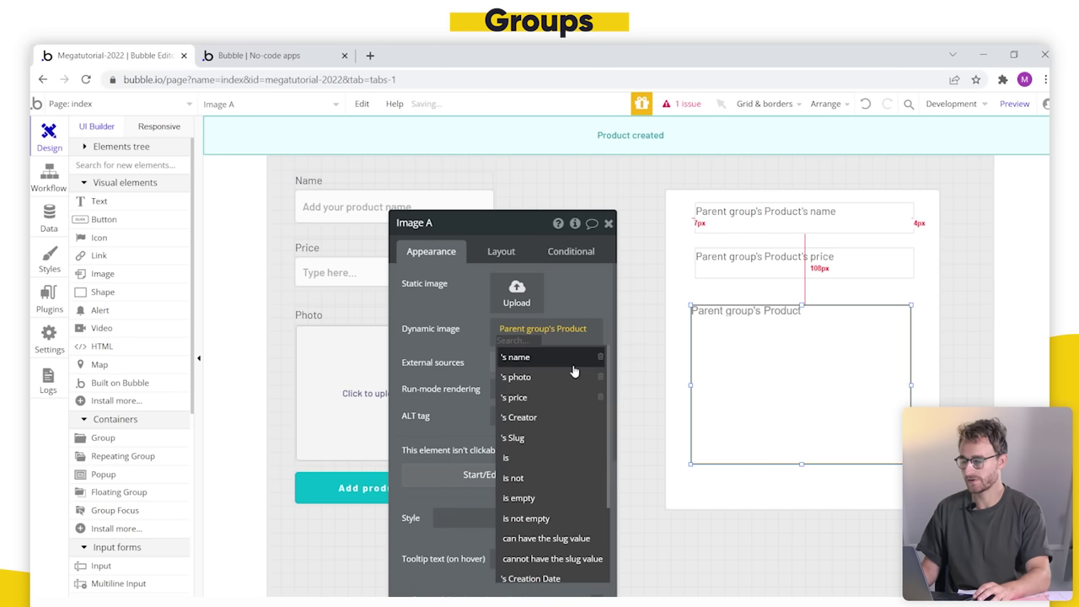
left_click(565, 376)
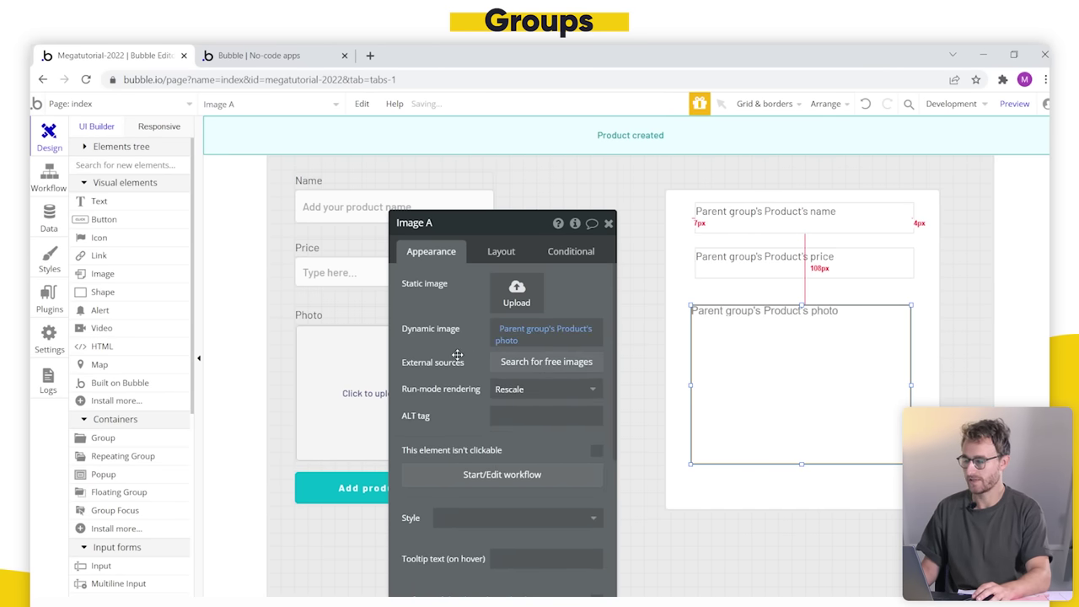
left_click(286, 53)
left_click(371, 107)
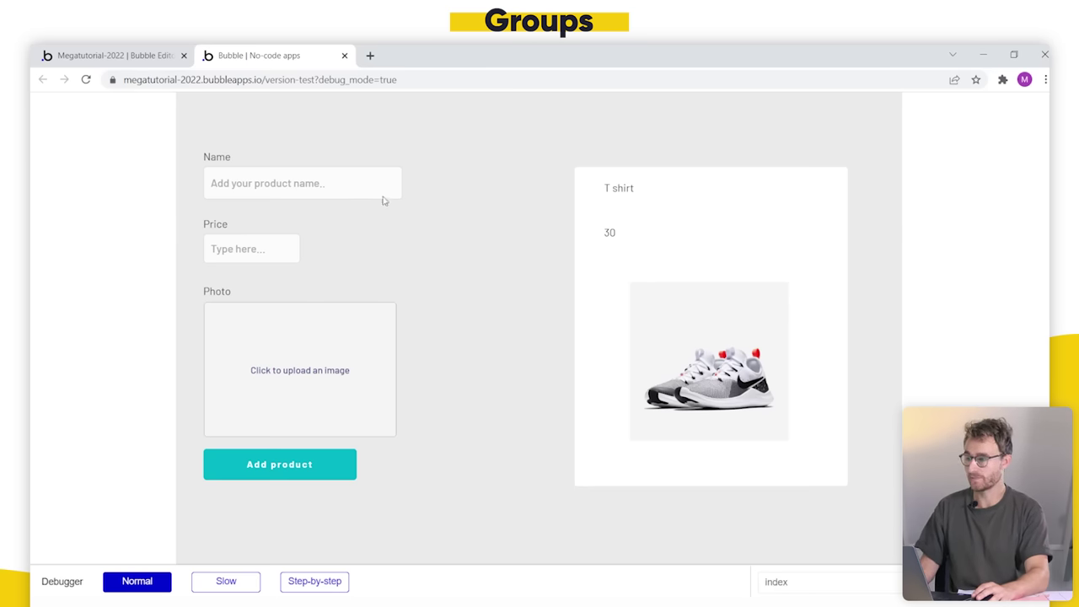
Step: Set Group Product's Search for Products sort to Descending 'no' (oldest first)
left_click(155, 60)
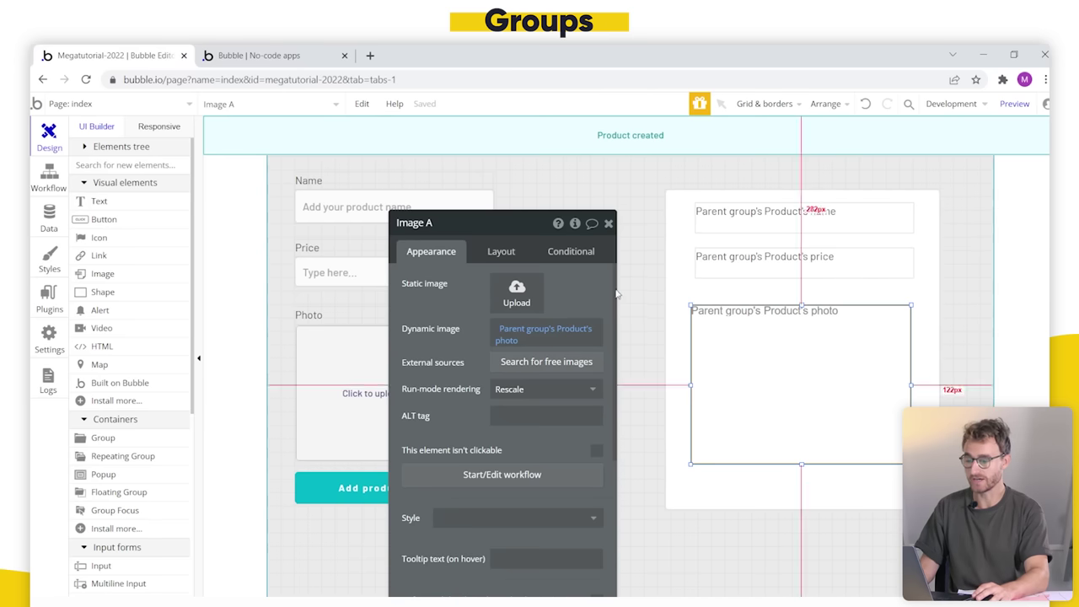
left_click(313, 54)
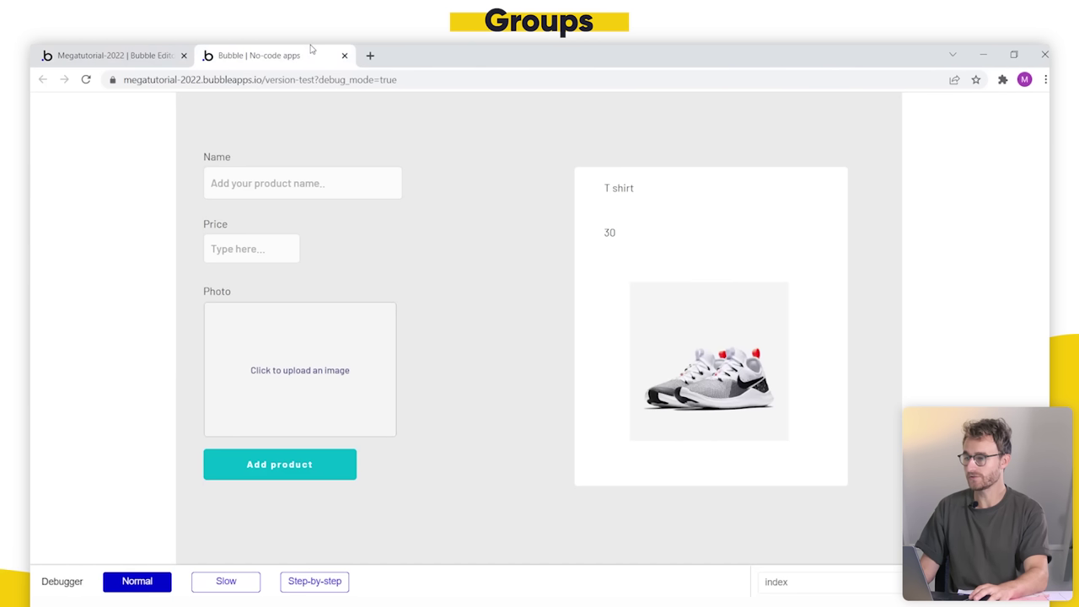
left_click(115, 55)
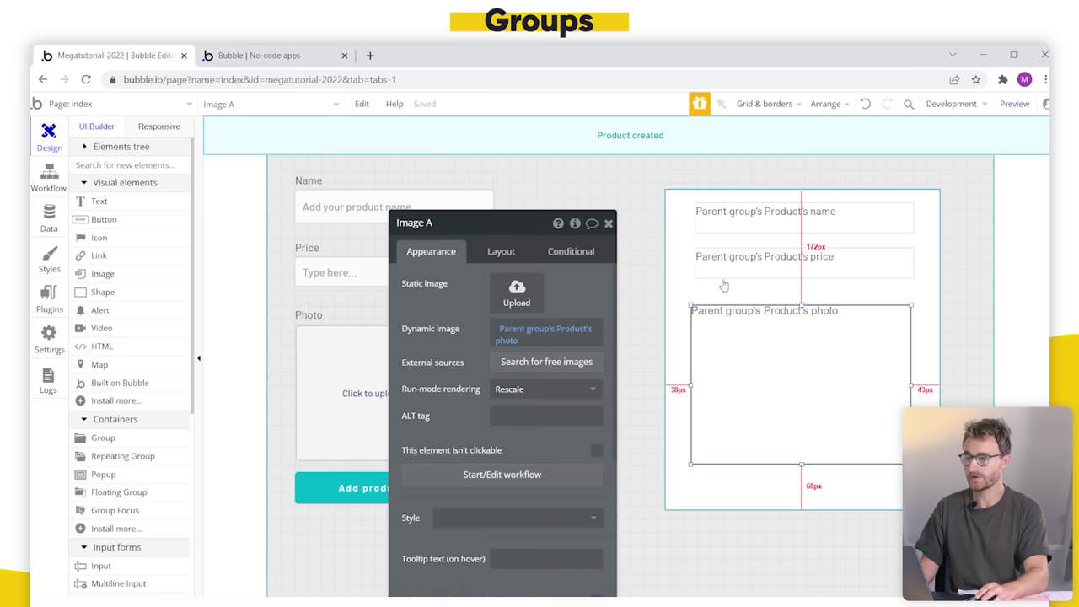
left_click(762, 211)
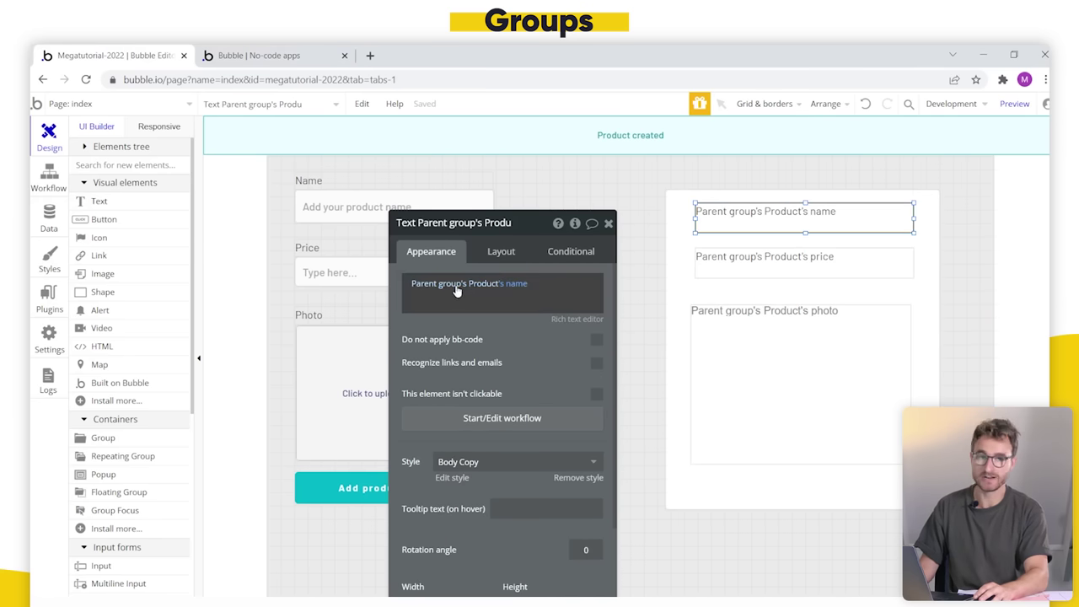
mouse_move(485, 294)
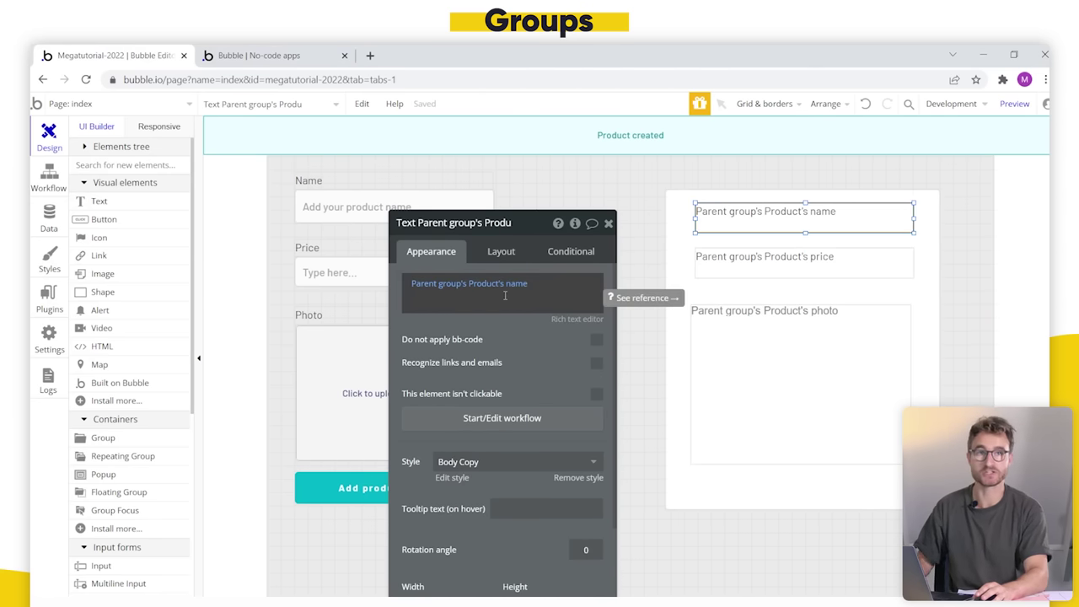
left_click(664, 354)
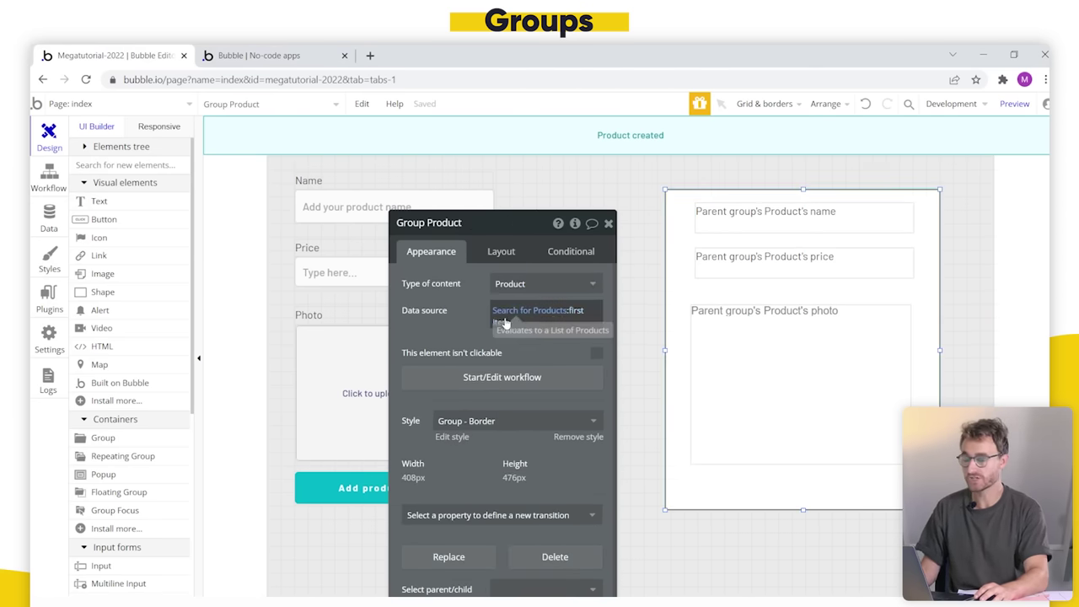
left_click(534, 317)
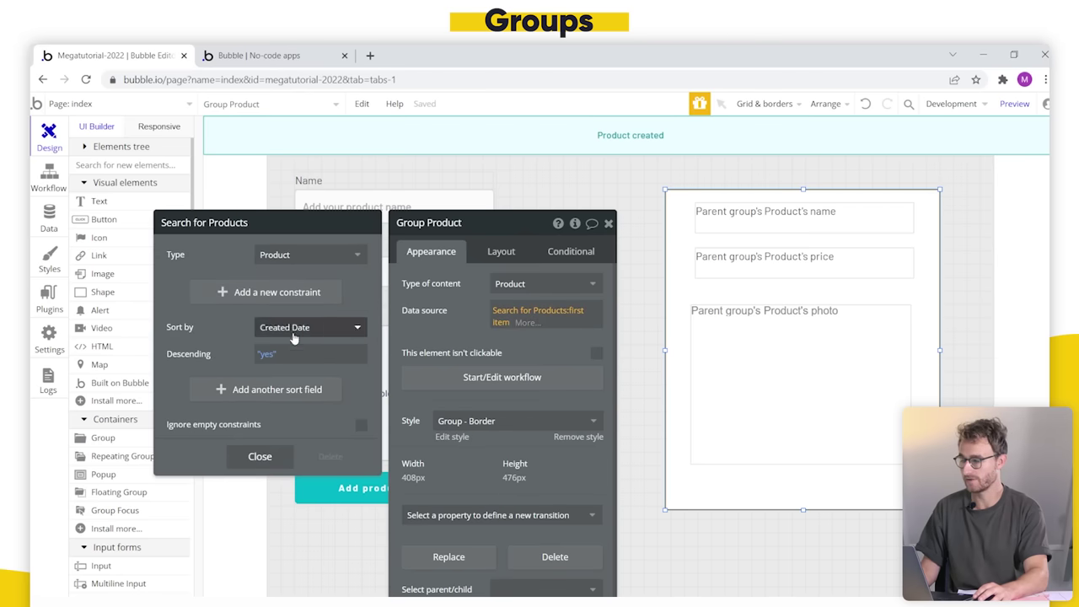
left_click(269, 355)
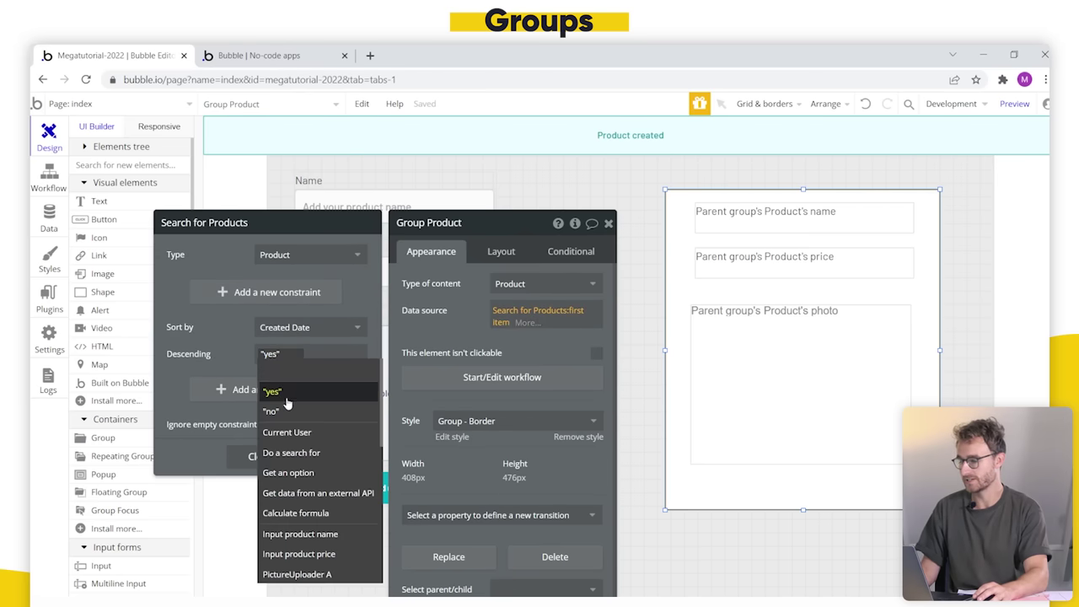
left_click(278, 390)
Step: Reload the preview to confirm My nike shoes 2009 is shown
left_click(252, 52)
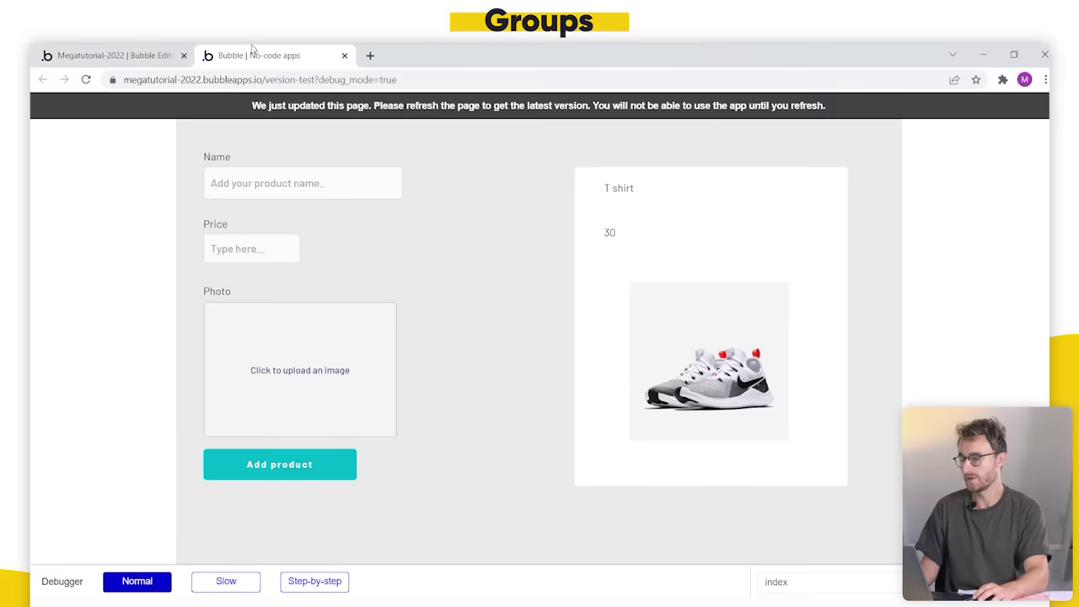
left_click(420, 113)
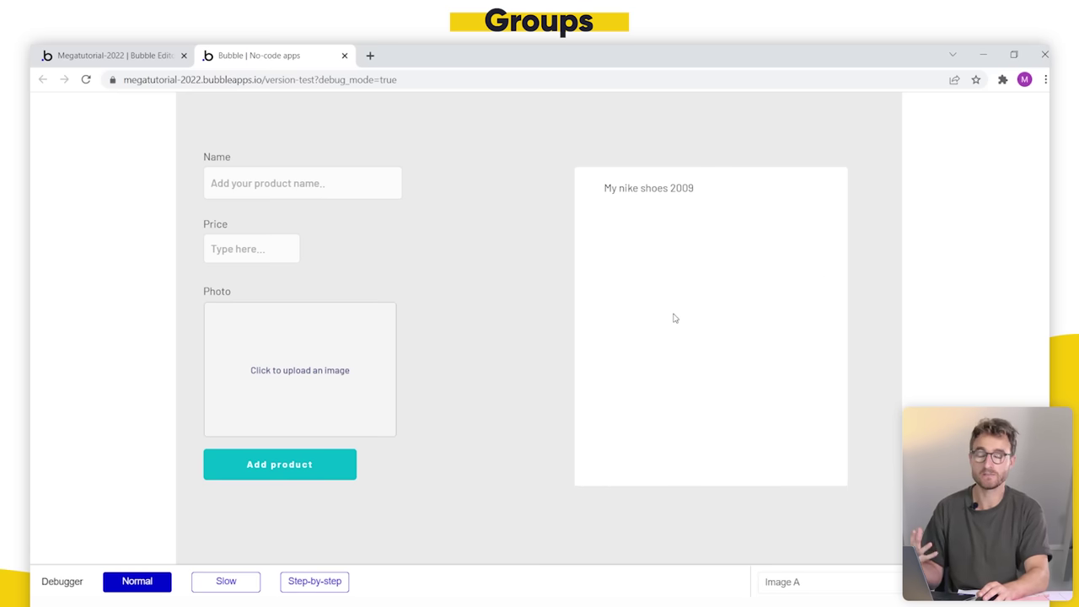
left_click(110, 55)
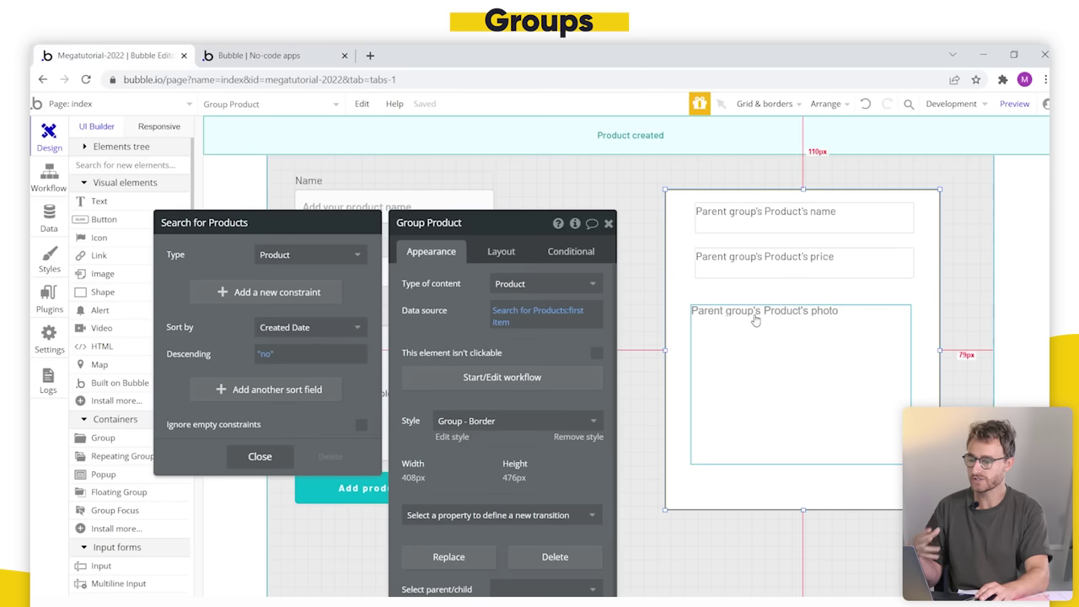
Step: Close the Search for Products panel and move the page properties panel aside
left_click(711, 296)
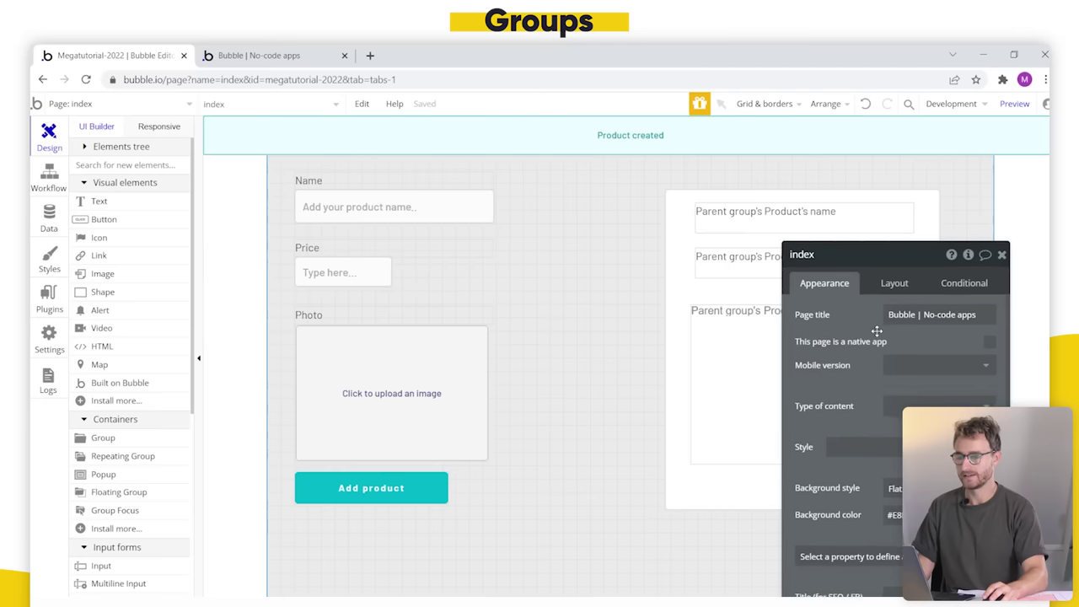
left_click_drag(876, 331, 876, 320)
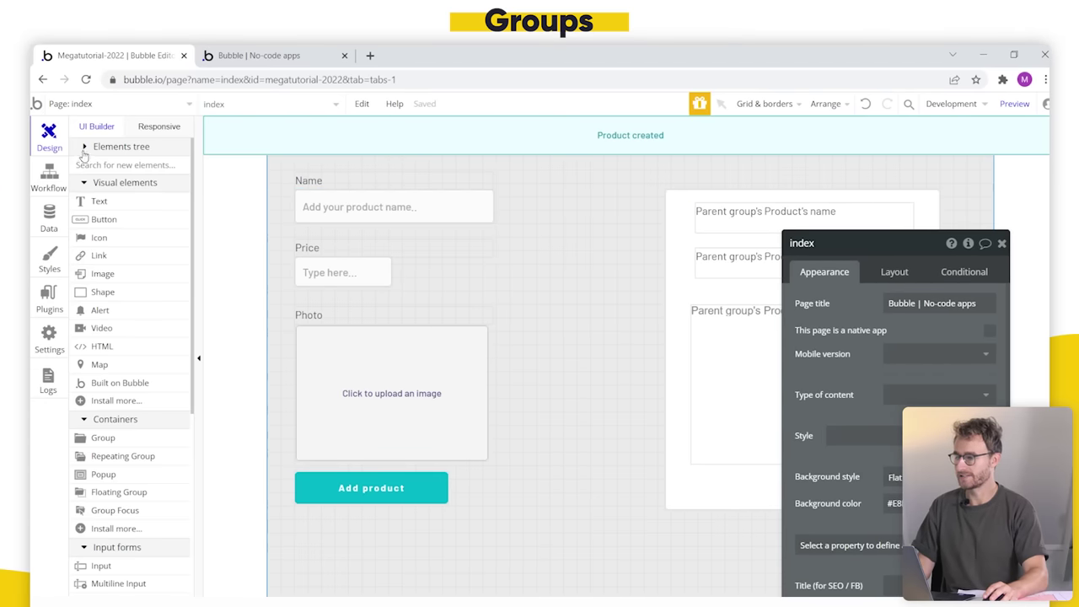
Step: In the Elements tree, expand Group Product, then collapse it to hide its children
left_click(84, 149)
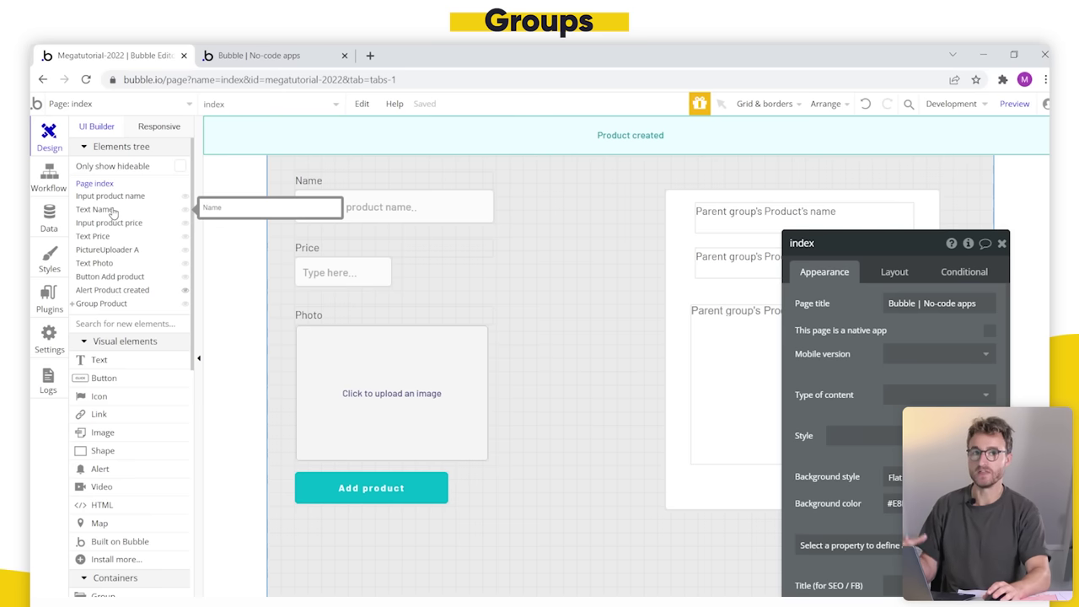
left_click(73, 305)
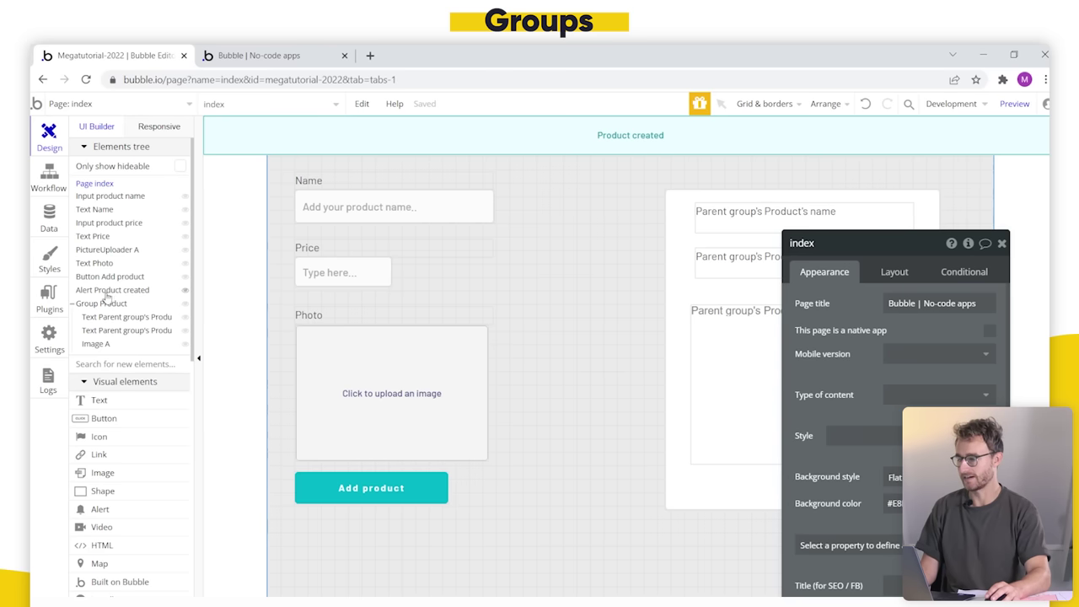
left_click(73, 305)
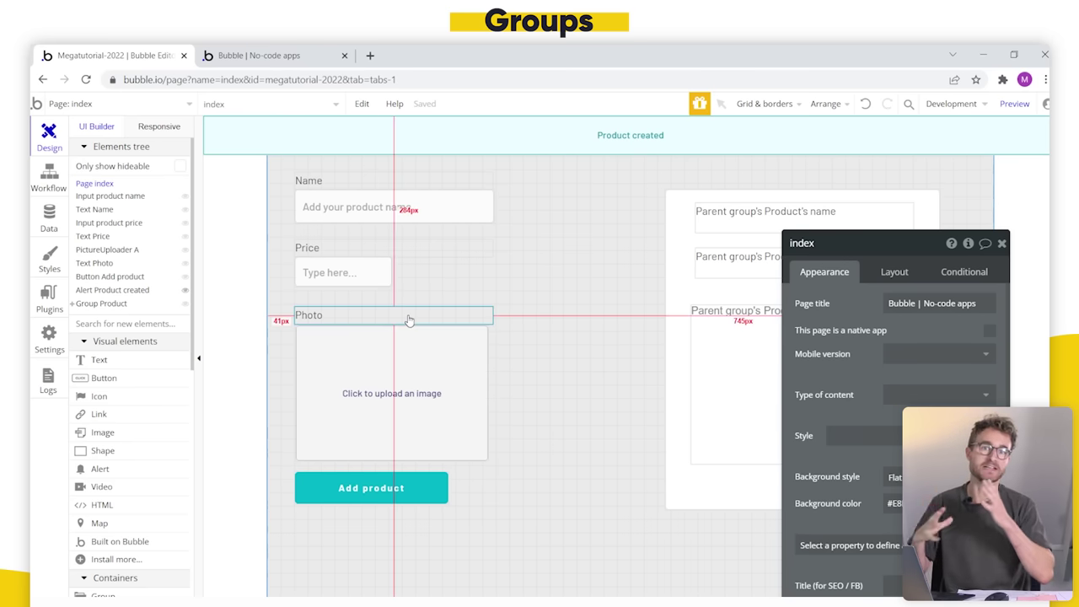
Step: Select the Name, Price and Photo labels with their inputs and uploader, then right-click the selection
left_click(355, 189)
left_click(357, 207, "shift")
left_click(356, 247, "shift")
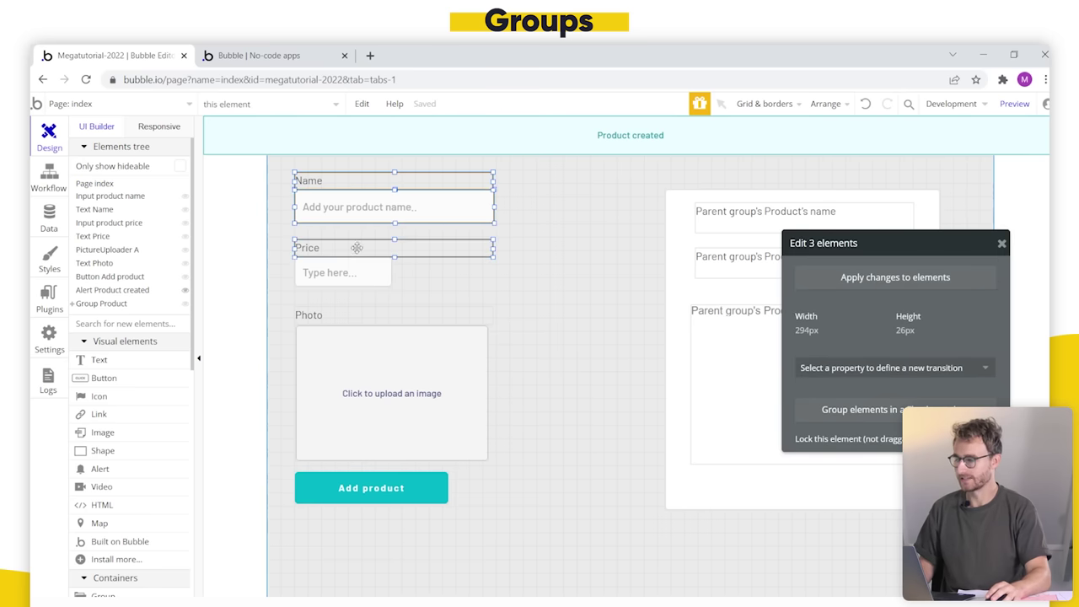
left_click(348, 270, "shift")
left_click(337, 315, "shift")
left_click(354, 361, "shift")
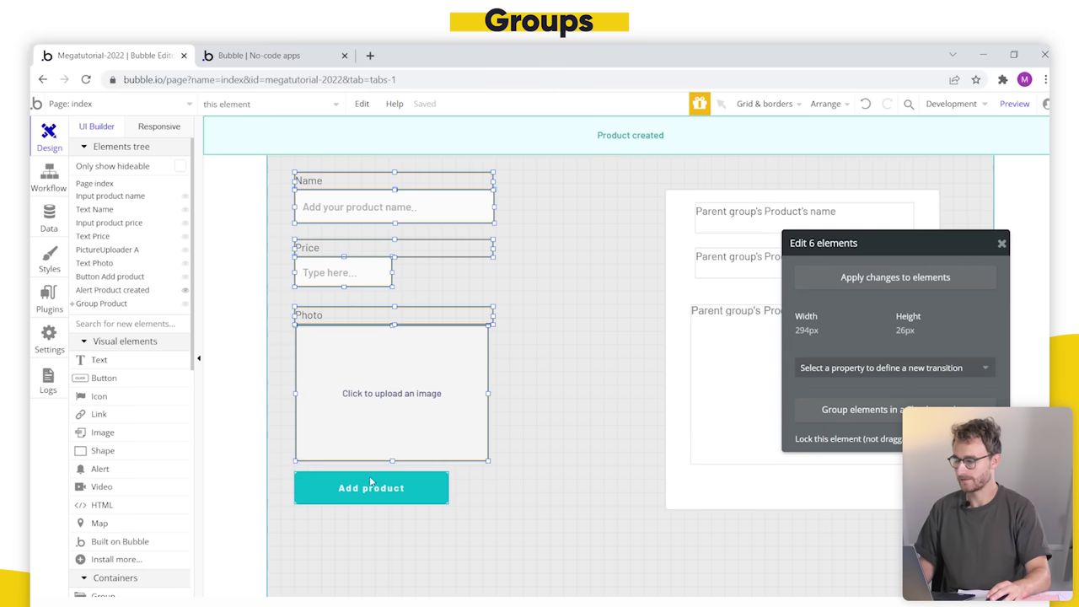
right_click(378, 363)
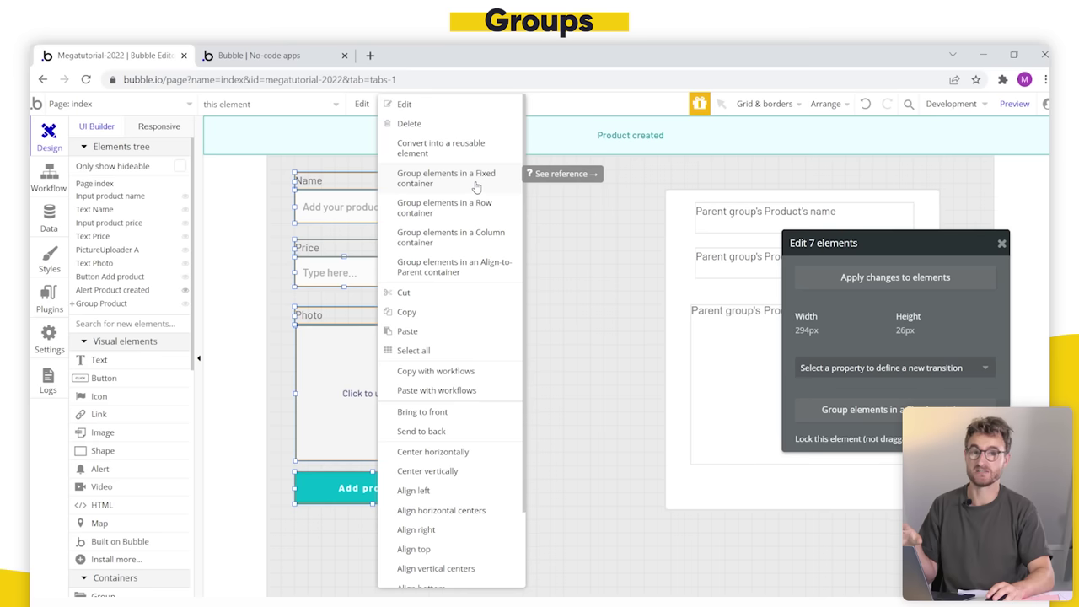
Step: Group the selected form elements in a Fixed container
left_click(472, 179)
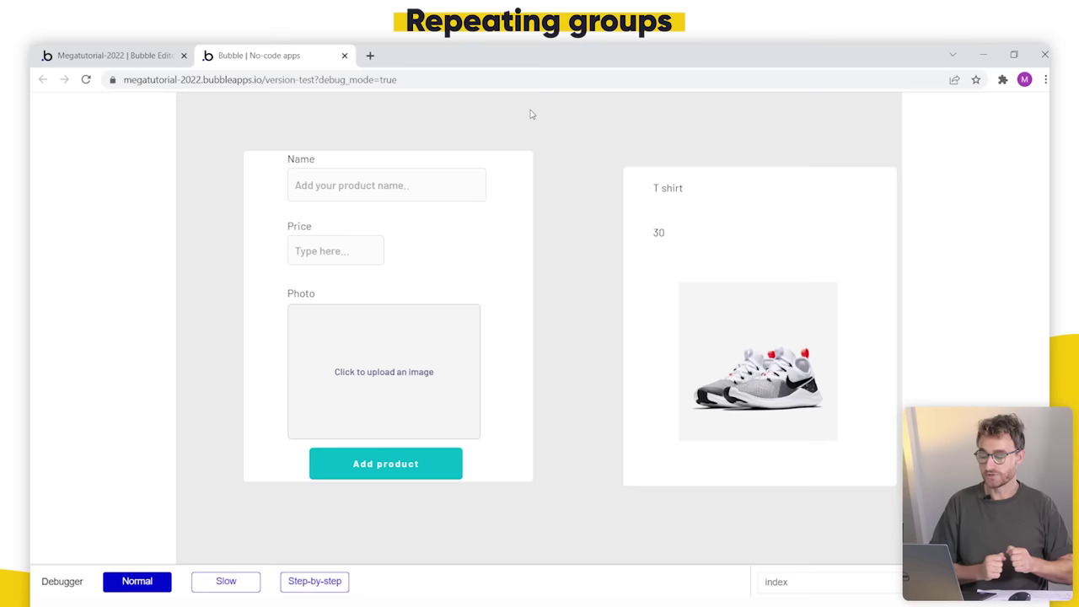
Step: Draw a 397×470 repeating group (4 rows, 1 column) below the Product group
left_click(58, 50)
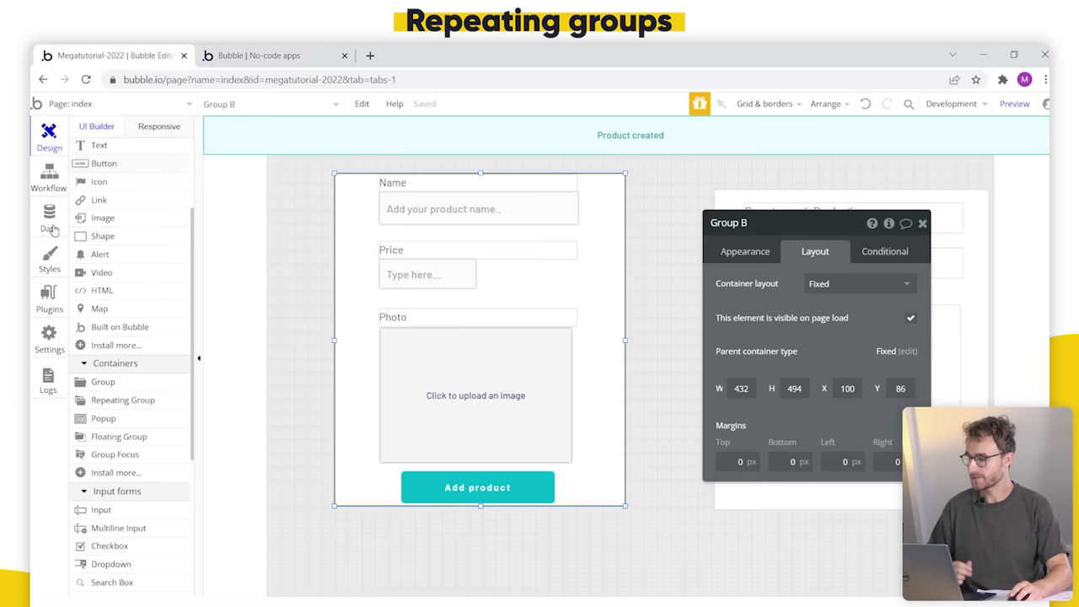
left_click(158, 409)
left_click(922, 222)
scroll(859, 357, "down", 4)
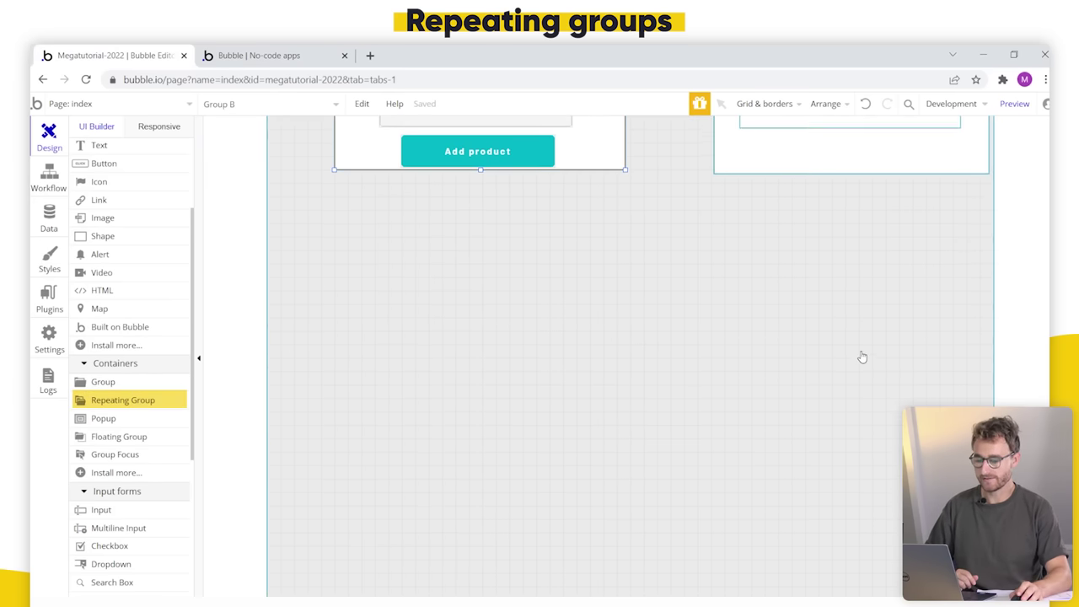
left_click(137, 399)
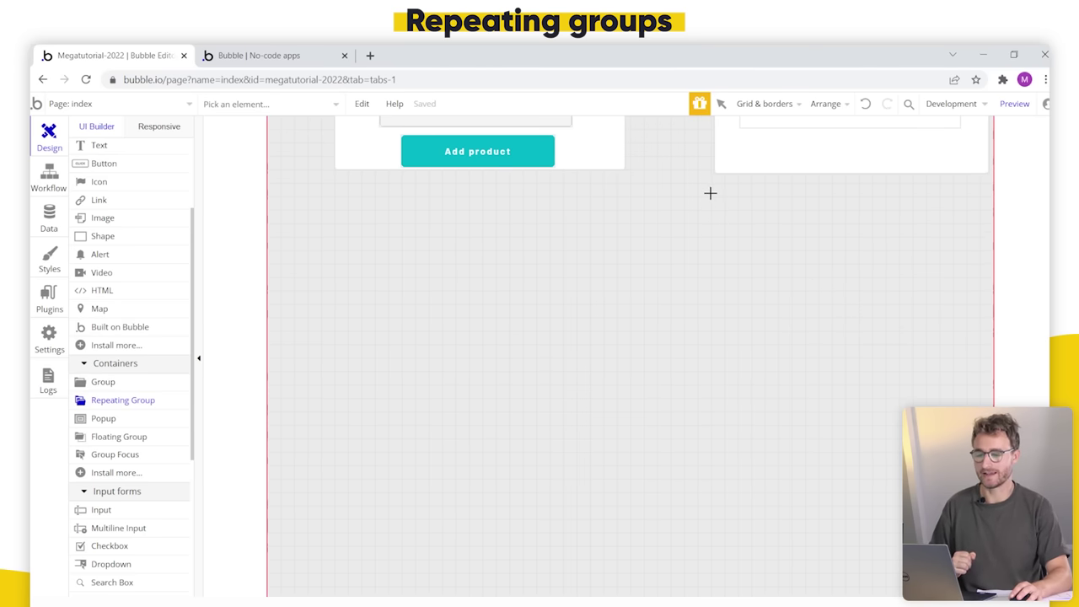
left_click_drag(715, 194, 983, 511)
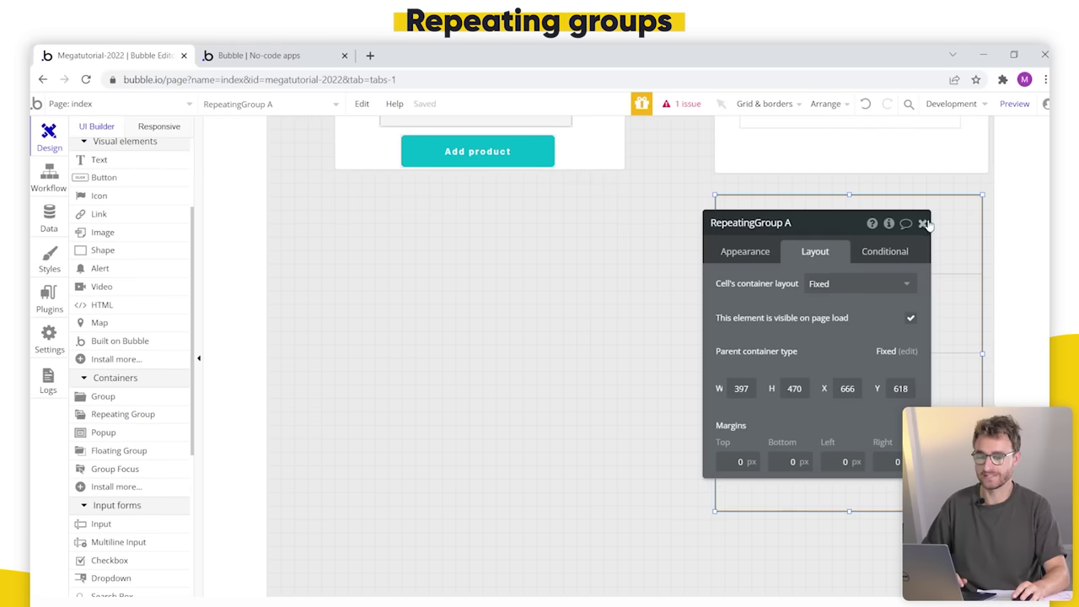
left_click_drag(761, 306, 498, 308)
left_click(487, 253)
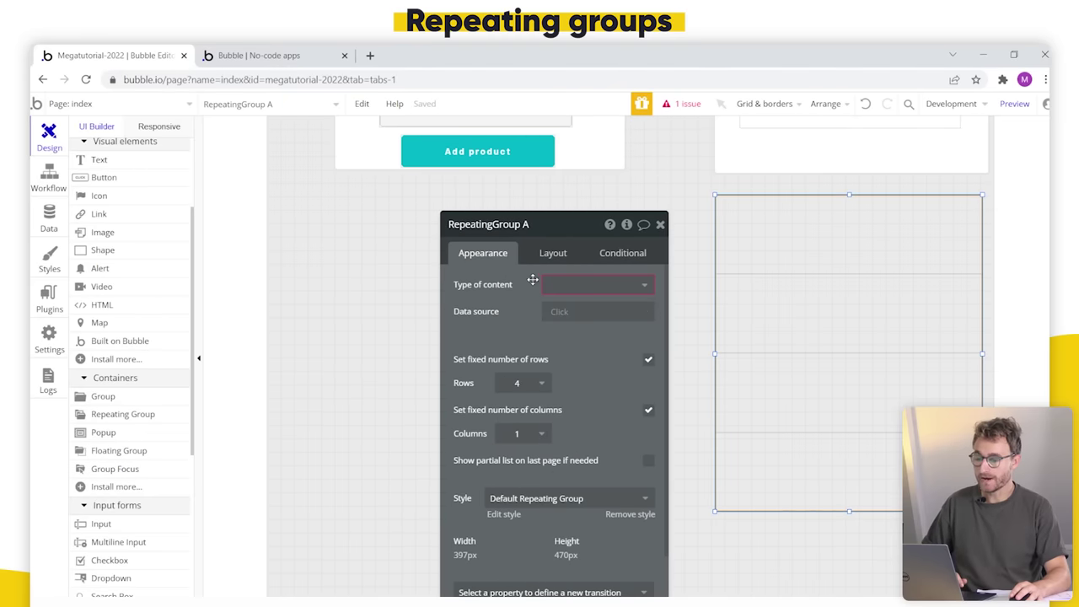
Step: Set the repeating group's content type to Product and its data source to Search for Products
left_click(615, 287)
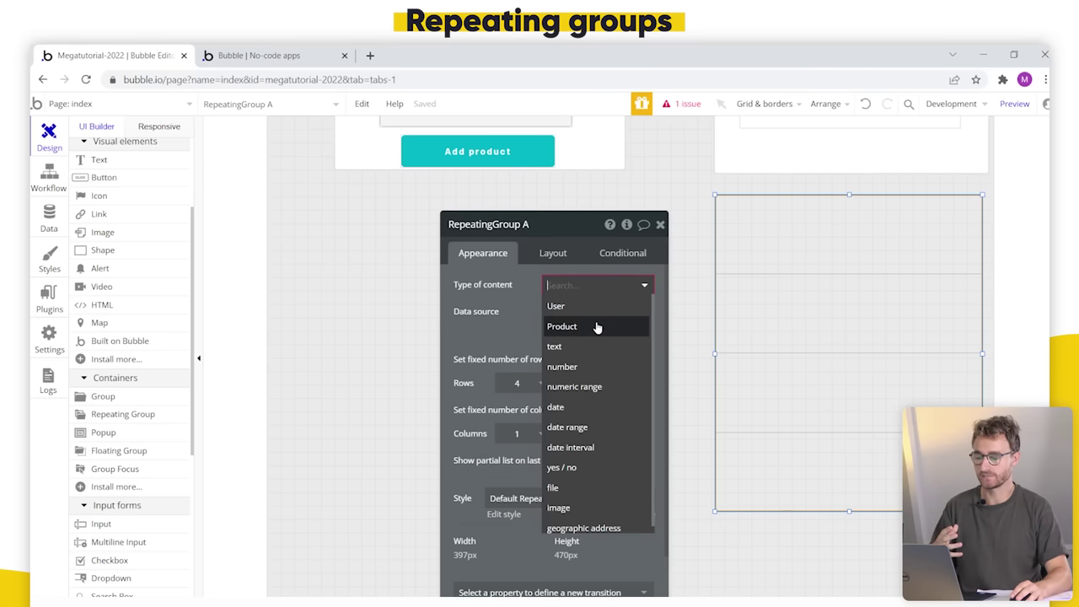
left_click(596, 326)
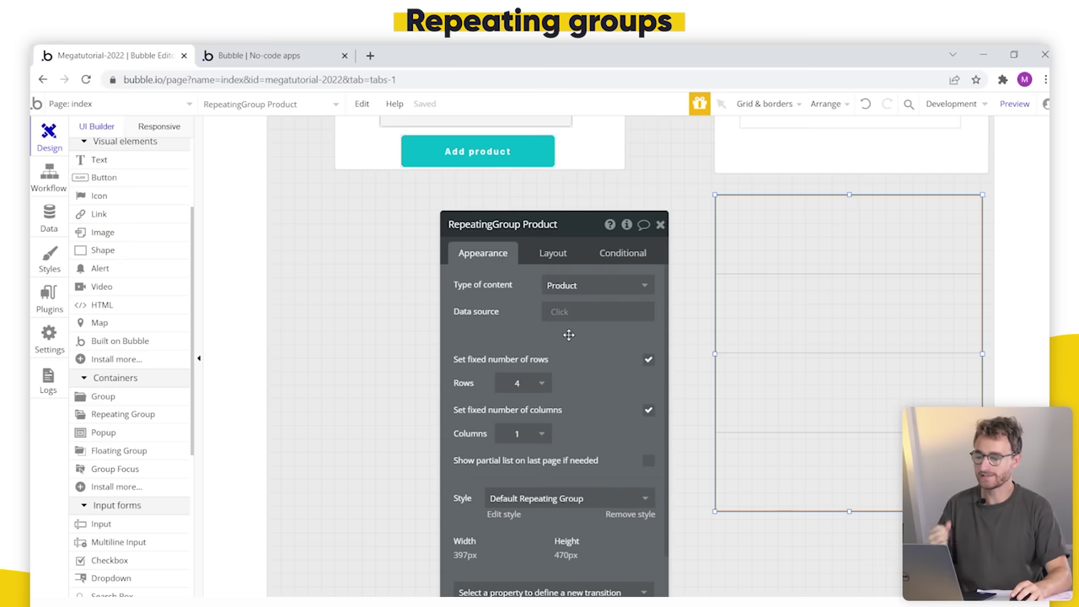
left_click(561, 314)
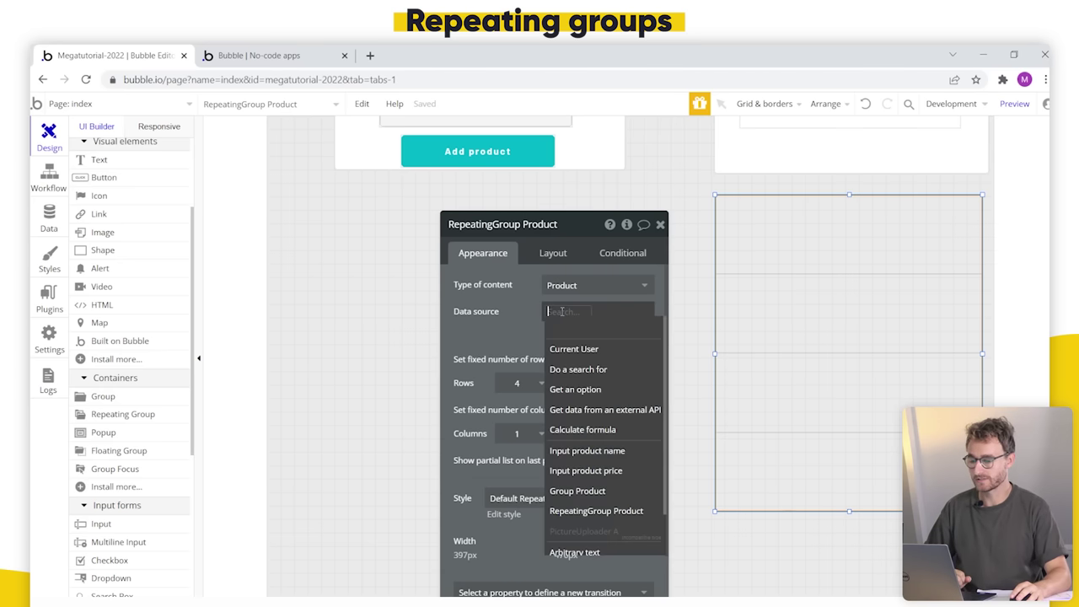
left_click(578, 370)
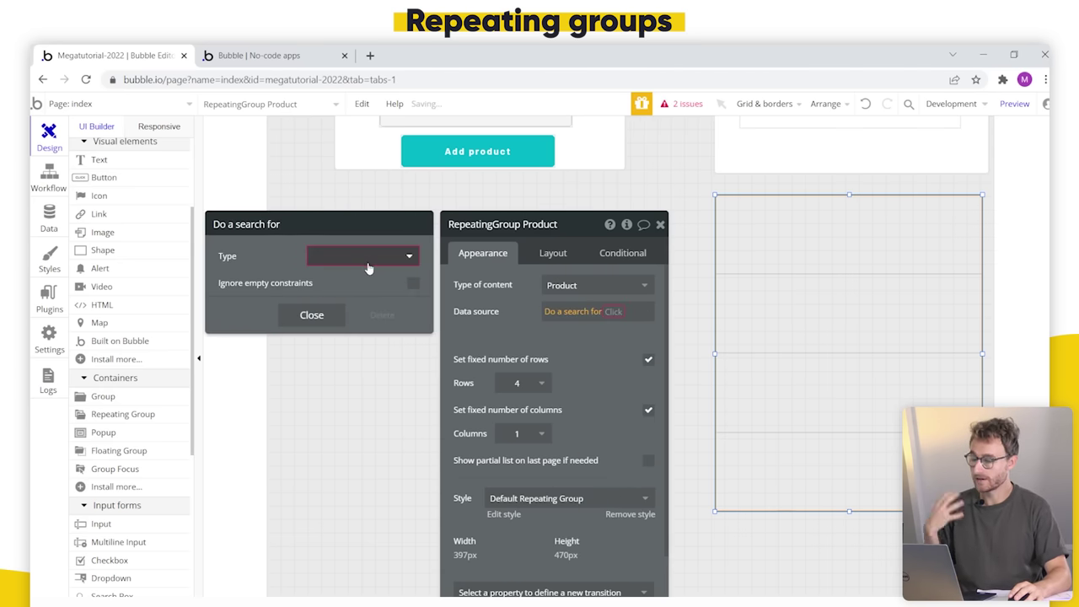
left_click(367, 265)
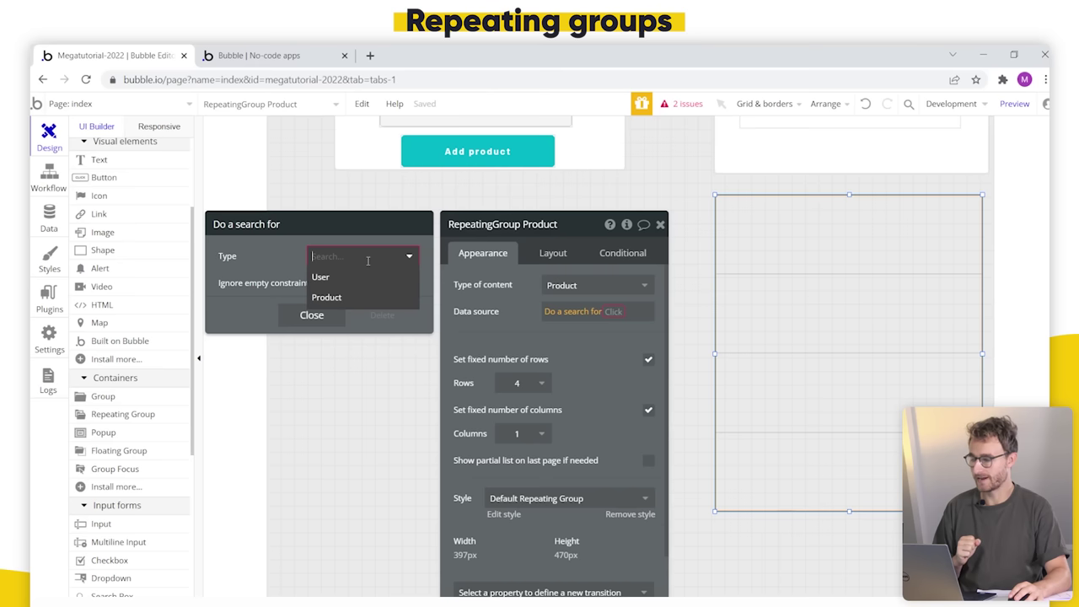
left_click(343, 301)
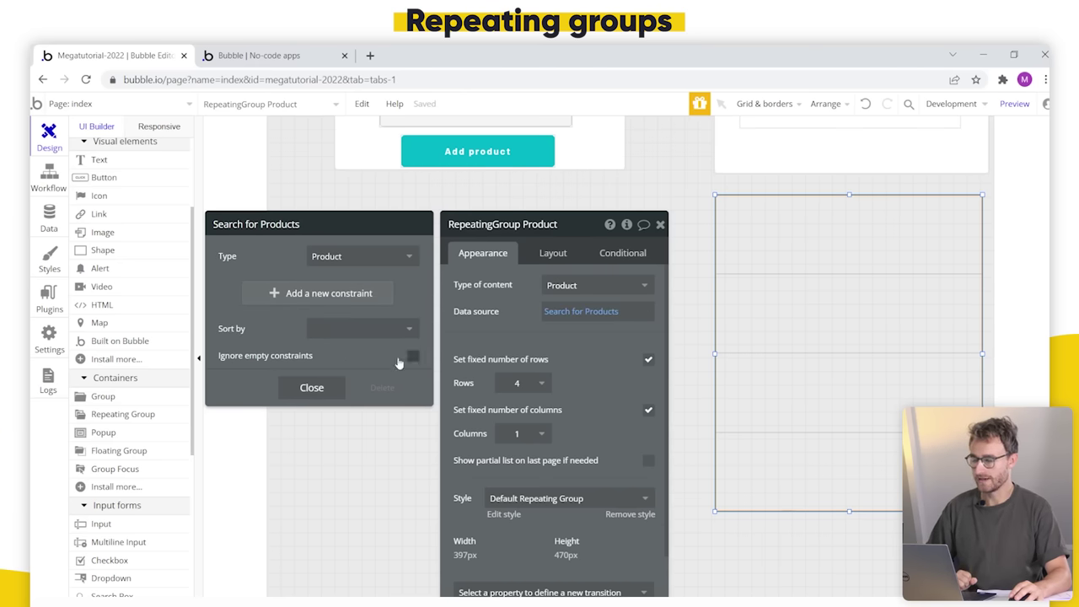
left_click(324, 389)
left_click_drag(537, 354, 519, 332)
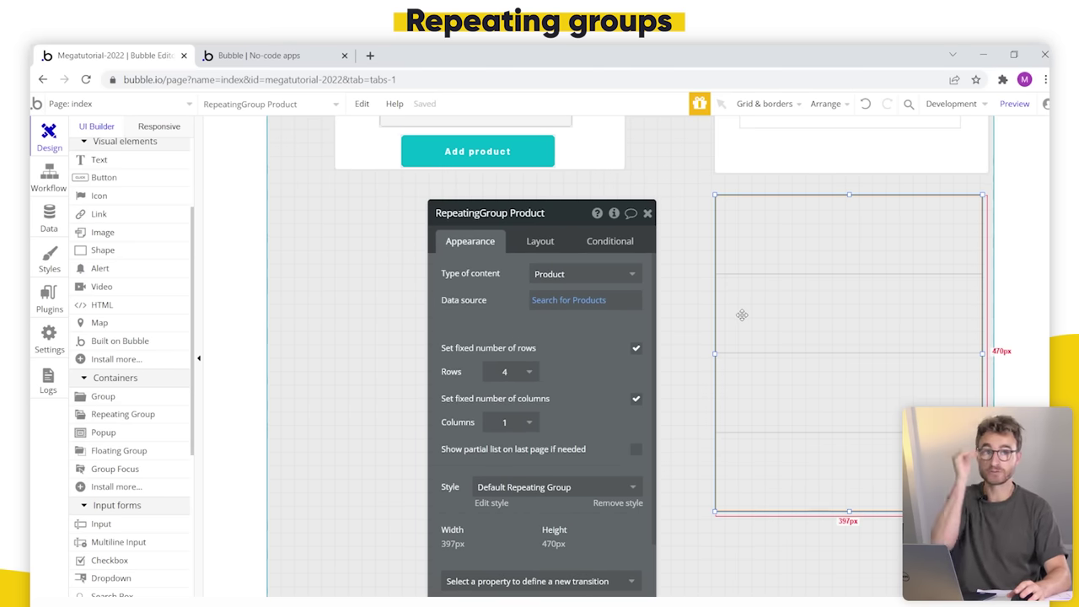
left_click(544, 300)
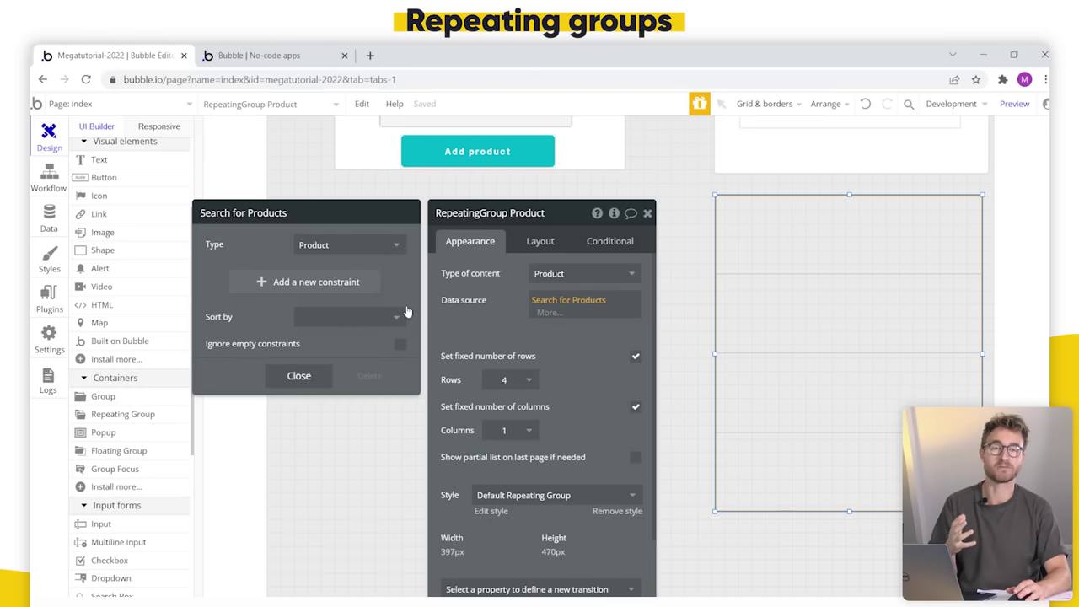
left_click(498, 309)
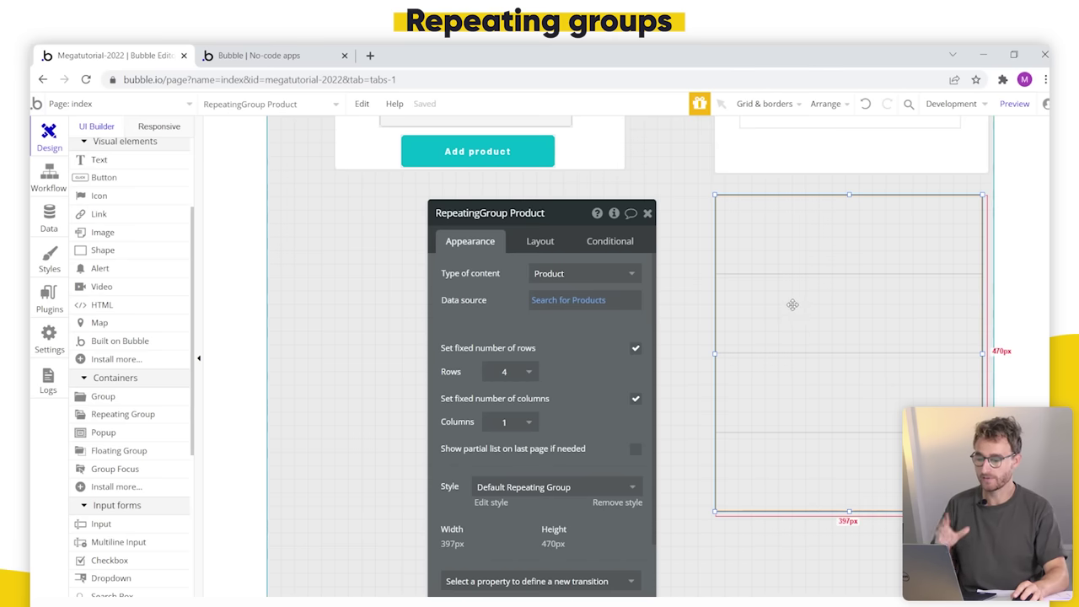
Step: Reload the preview and inspect the new repeating group's empty rows below the product card
left_click(253, 51)
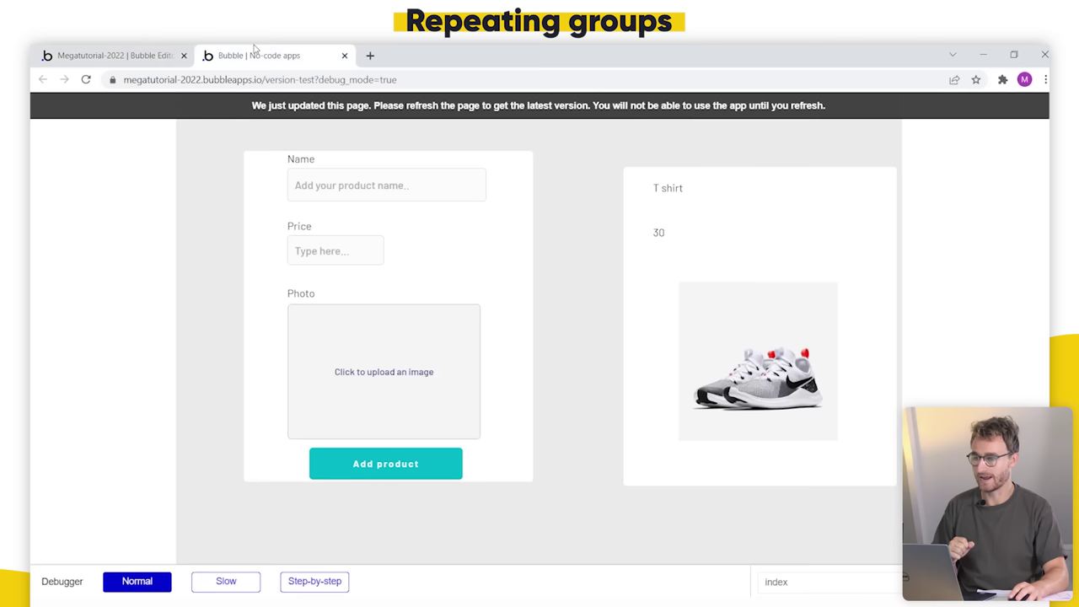
left_click(470, 107)
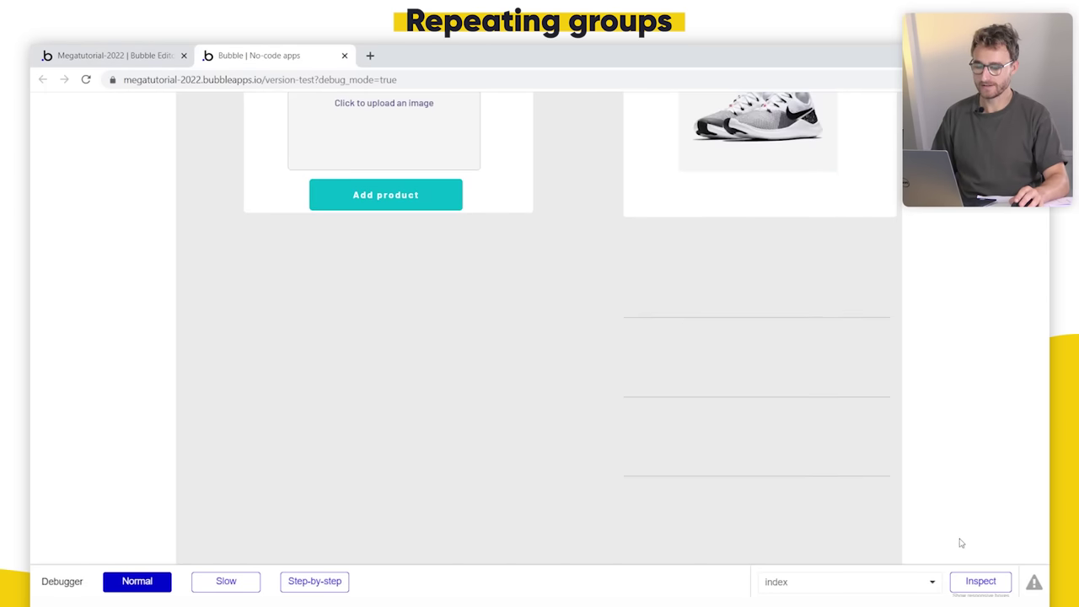
left_click(980, 581)
scroll(758, 256, "down", 1)
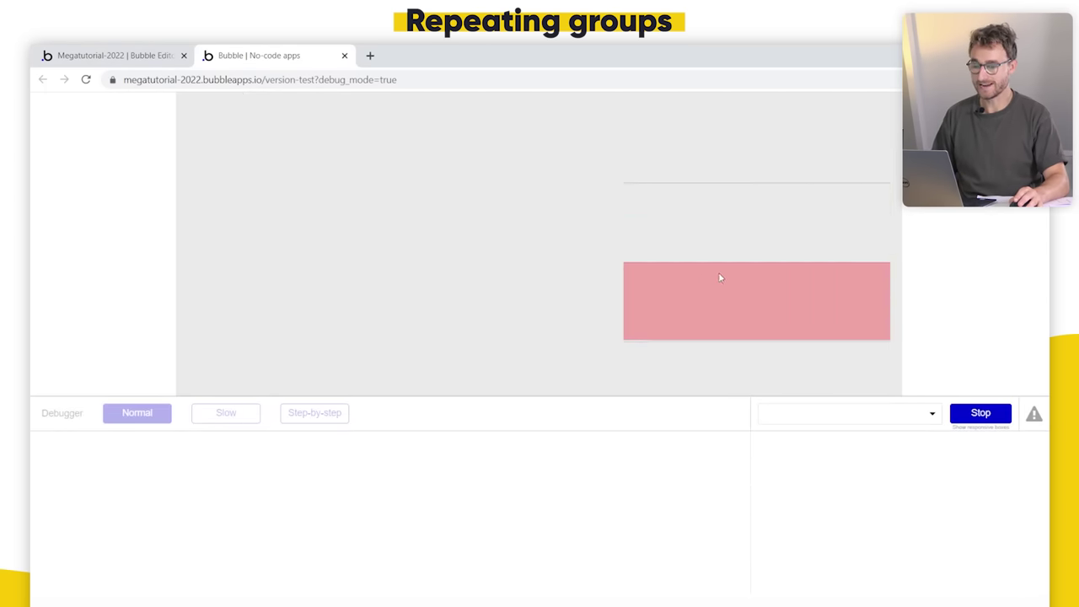
left_click(799, 227)
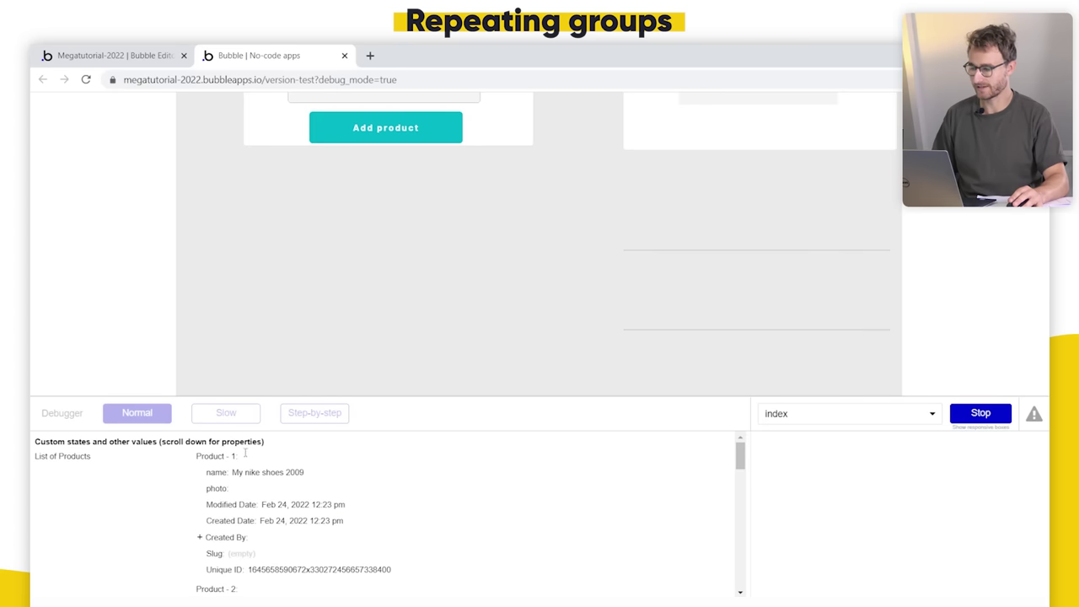
scroll(260, 477, "down", 1)
scroll(327, 461, "up", 1)
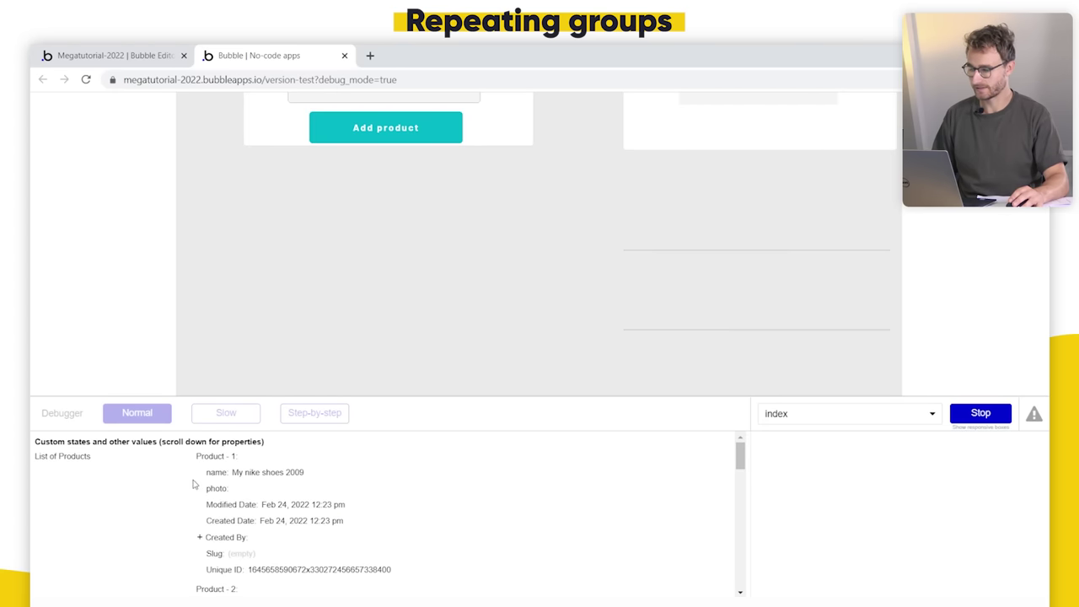
scroll(242, 479, "down", 2)
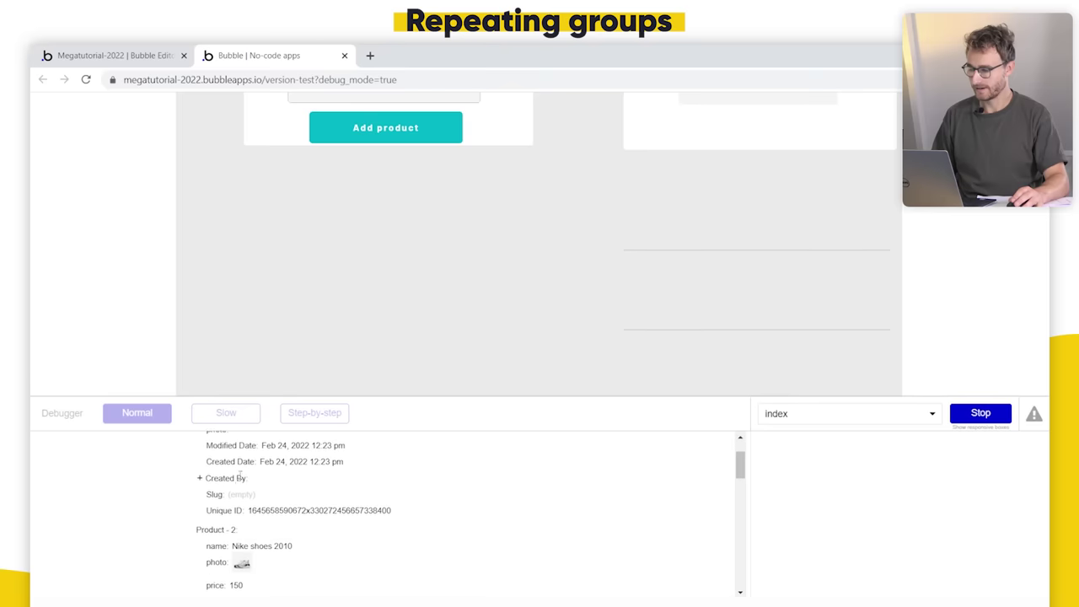
scroll(241, 476, "up", 2)
scroll(239, 473, "down", 4)
scroll(241, 477, "down", 10)
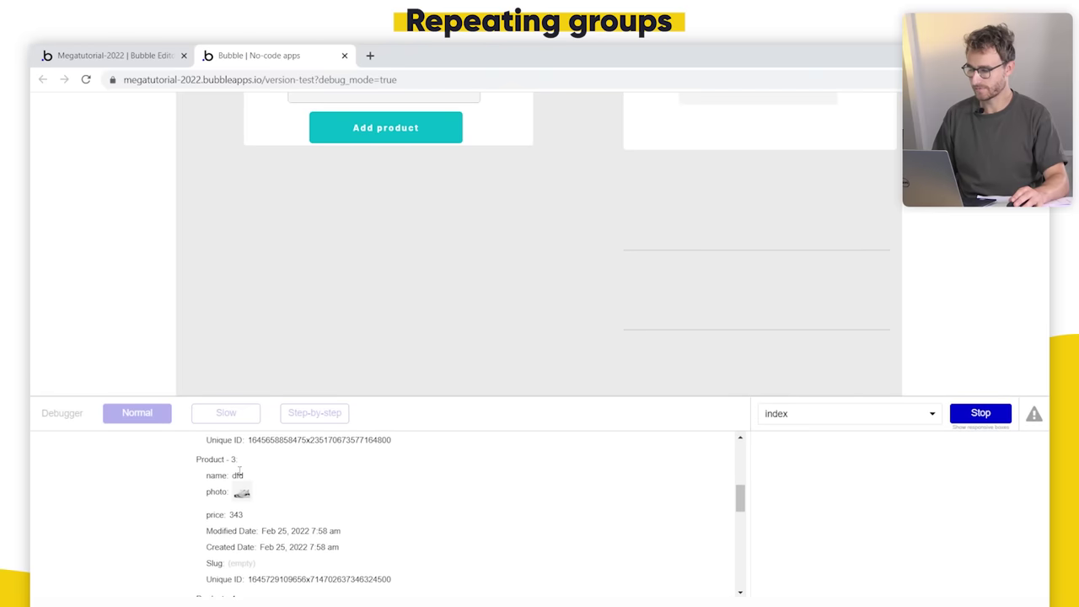
scroll(246, 484, "up", 3)
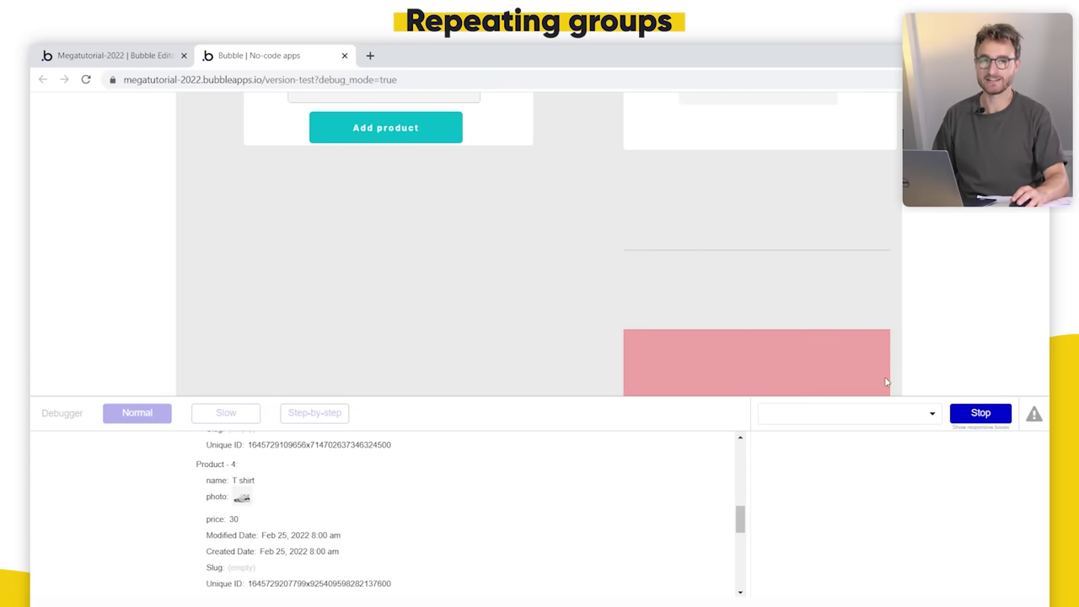
Step: Stop inspecting elements and return to the editor with RepeatingGroup Product's settings
left_click(973, 413)
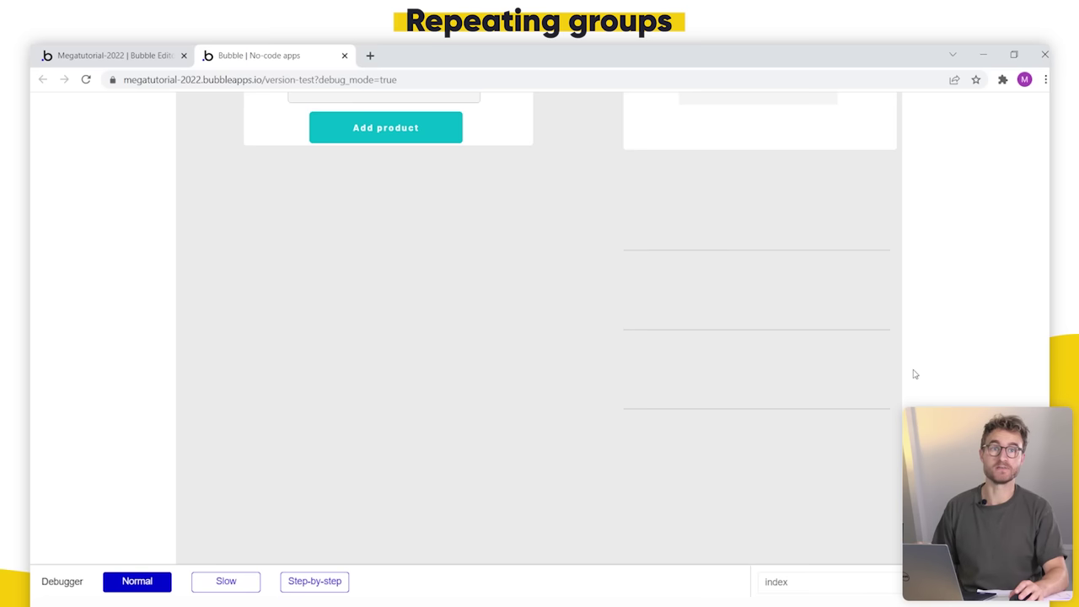
scroll(709, 279, "up", 2)
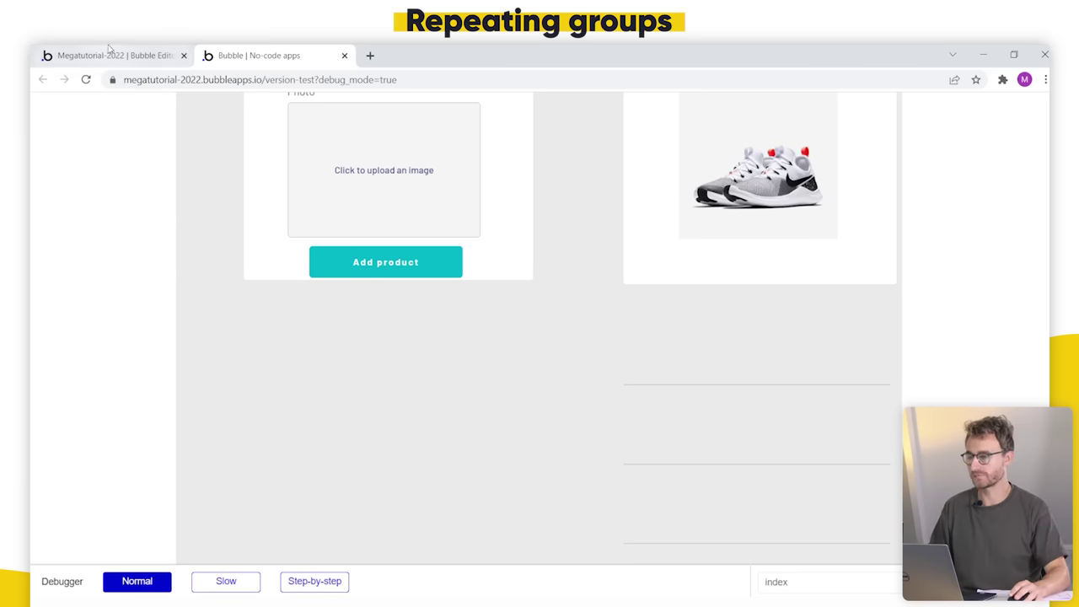
left_click(83, 57)
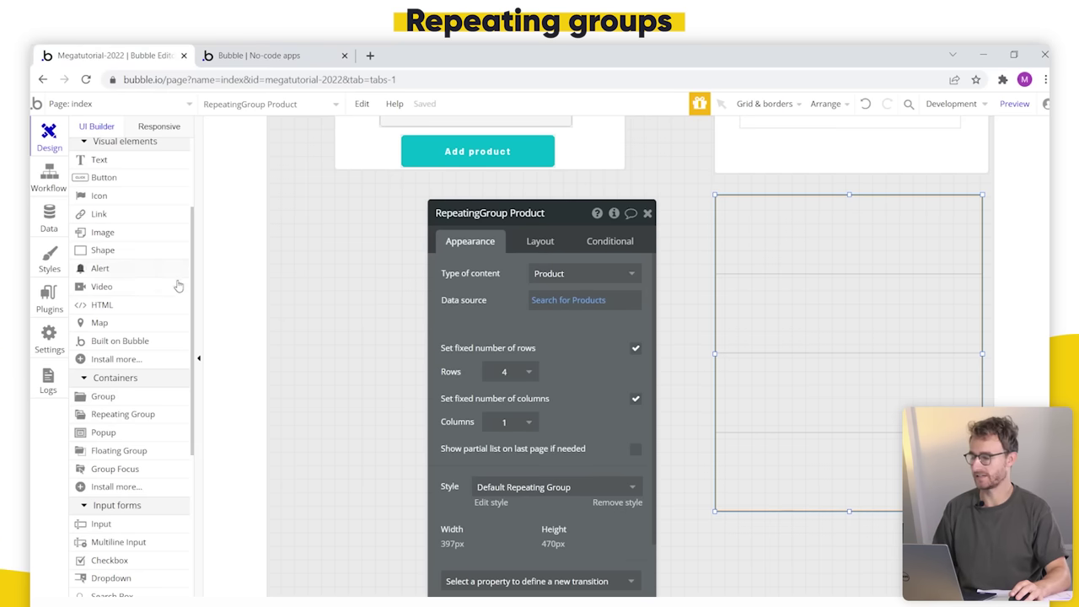
Step: Draw a text element in the repeating group's first cell
scroll(128, 268, "up", 3)
left_click(127, 295)
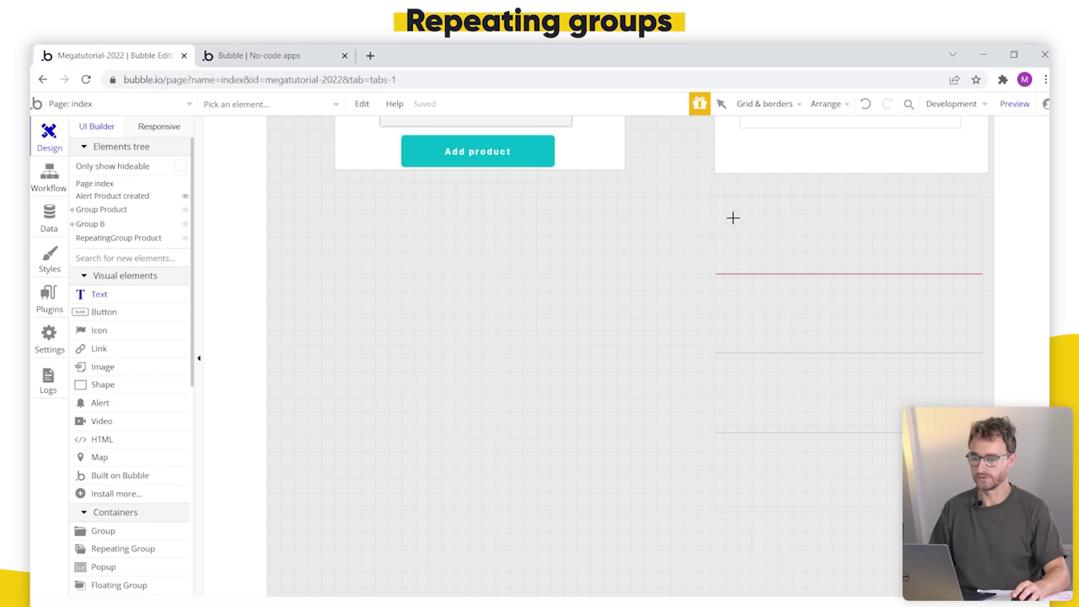
mouse_move(727, 203)
left_mouse_down()
mouse_move(959, 246)
mouse_move(968, 230)
left_mouse_up()
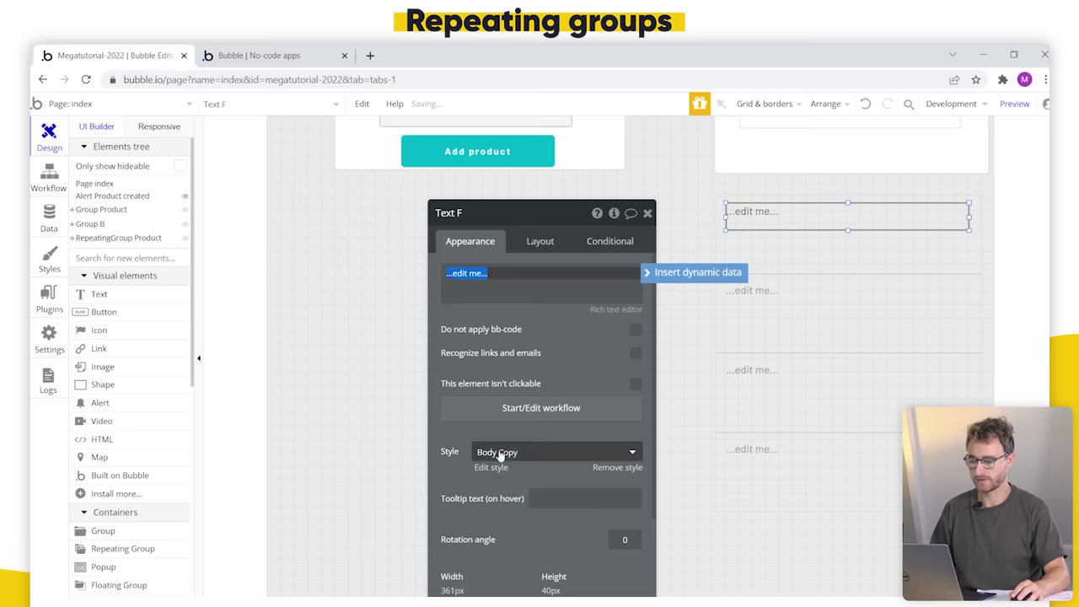
Step: Style the text H2 Heading - Dark and begin inserting dynamic data into its content
left_click(485, 452)
scroll(556, 521, "down", 2)
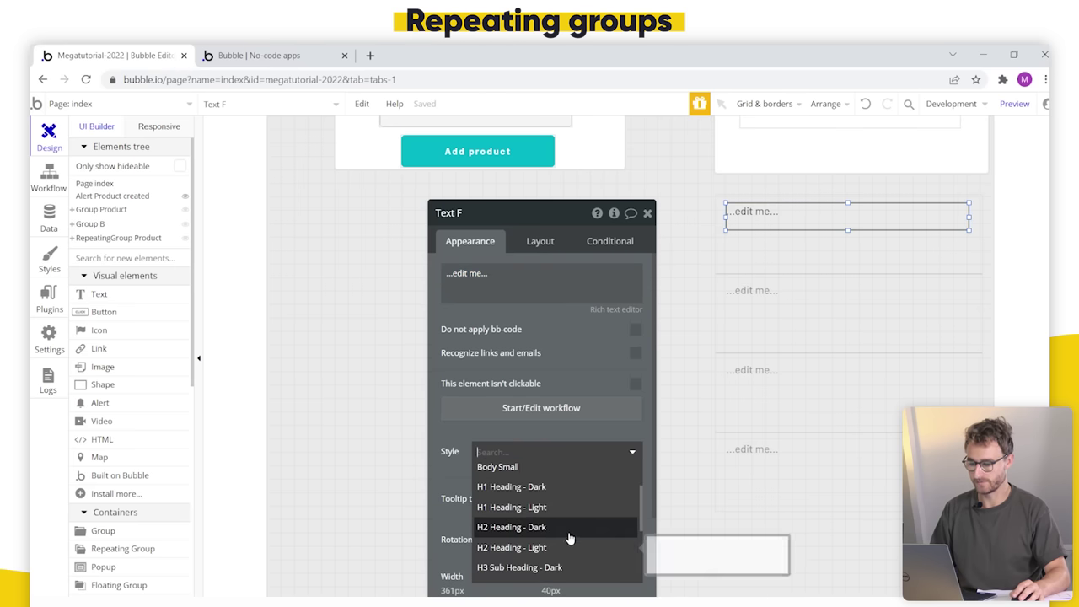
left_click(568, 524)
left_click(526, 297)
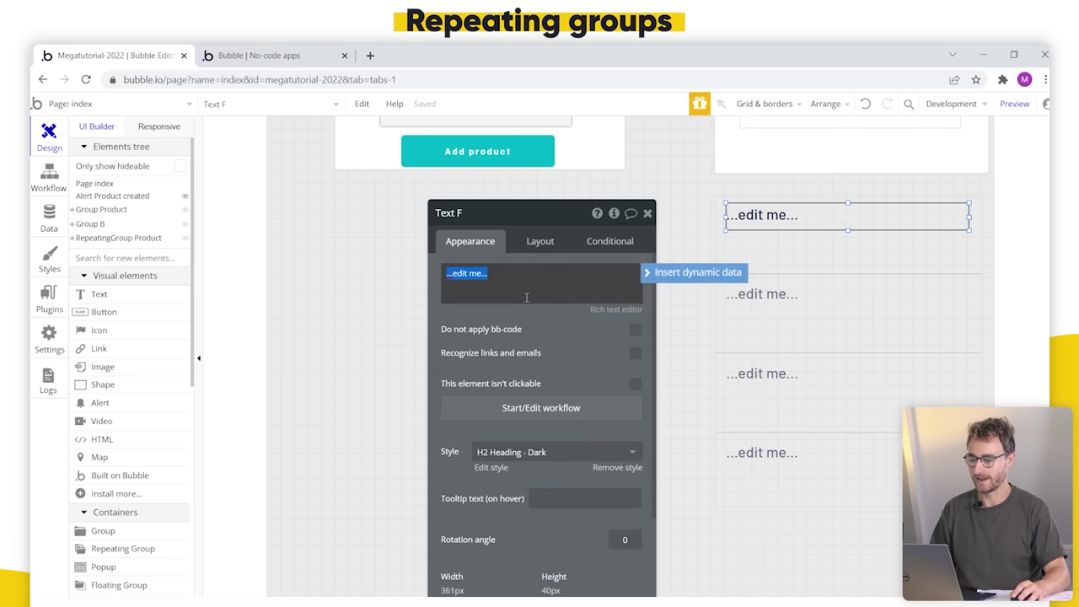
left_click(690, 274)
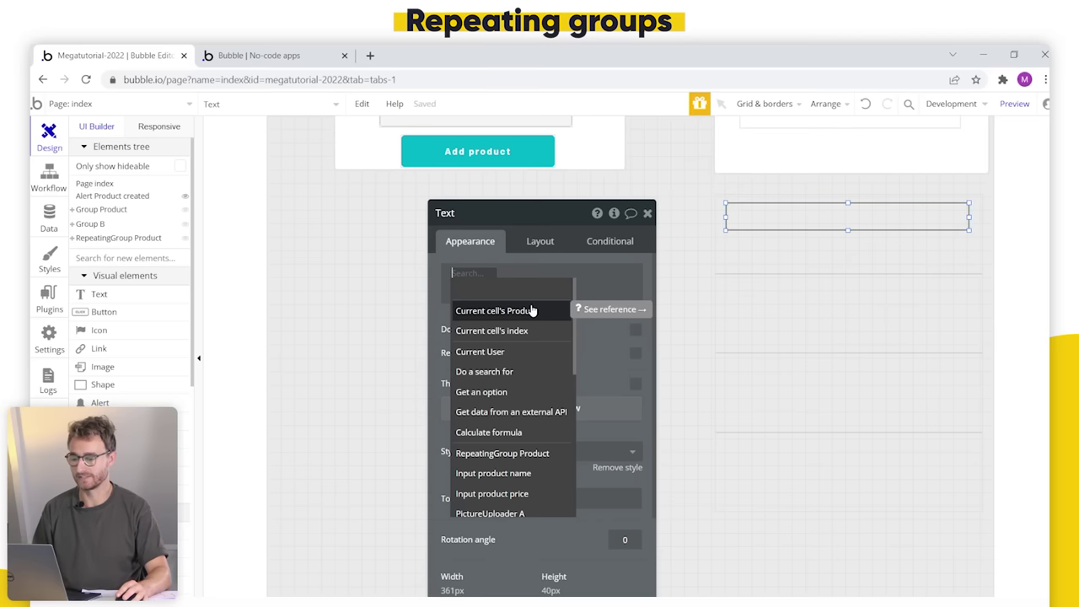
Step: Insert Current cell's Product into the text, then reselect the first-cell text
left_click(530, 309)
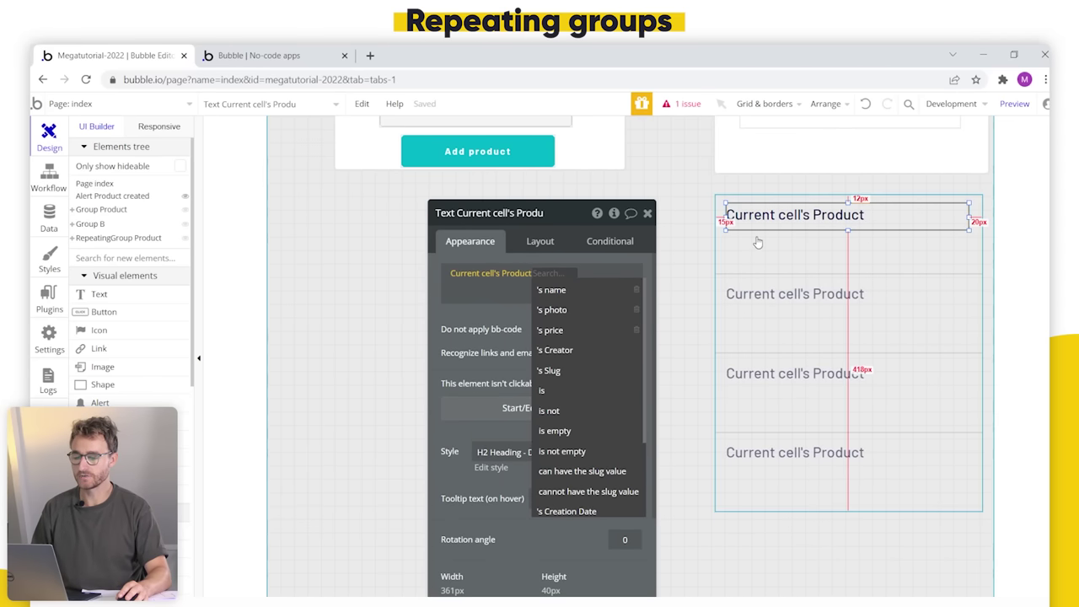
left_click(788, 268)
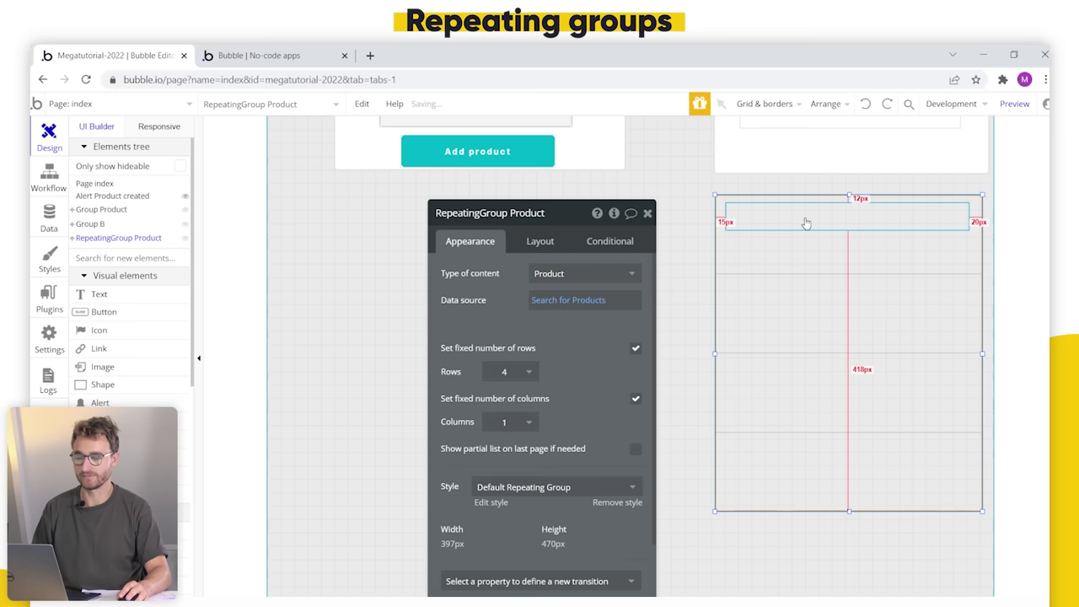
left_click(808, 219)
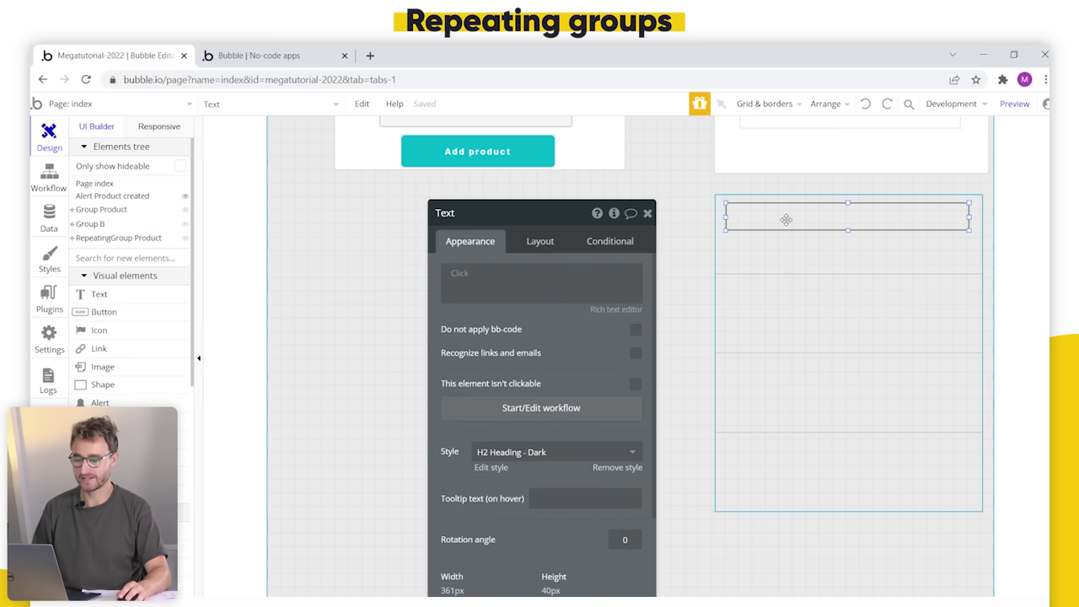
left_click(804, 325)
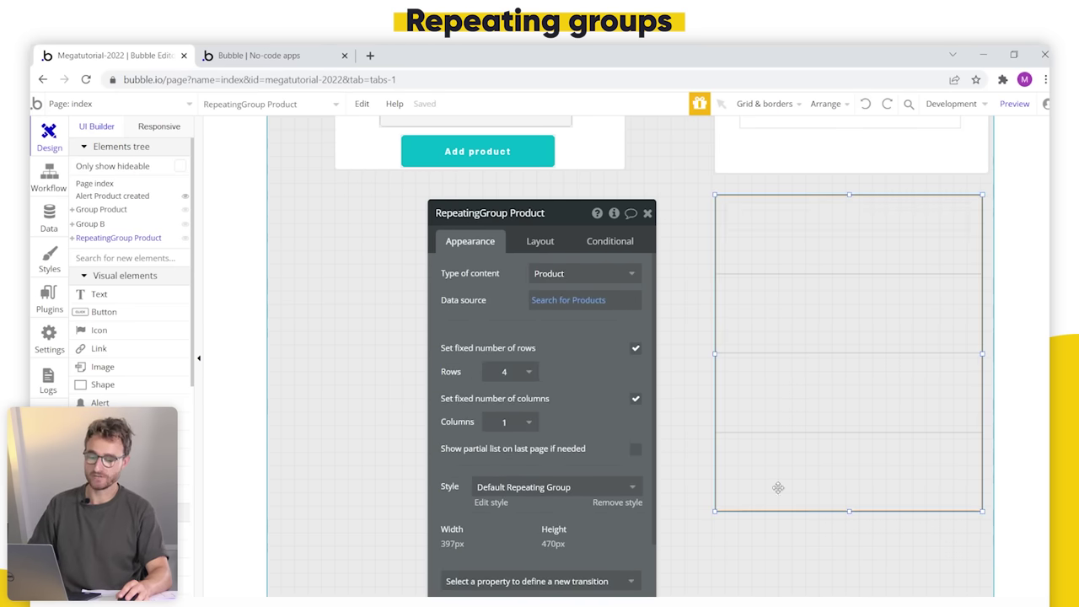
left_click(778, 225)
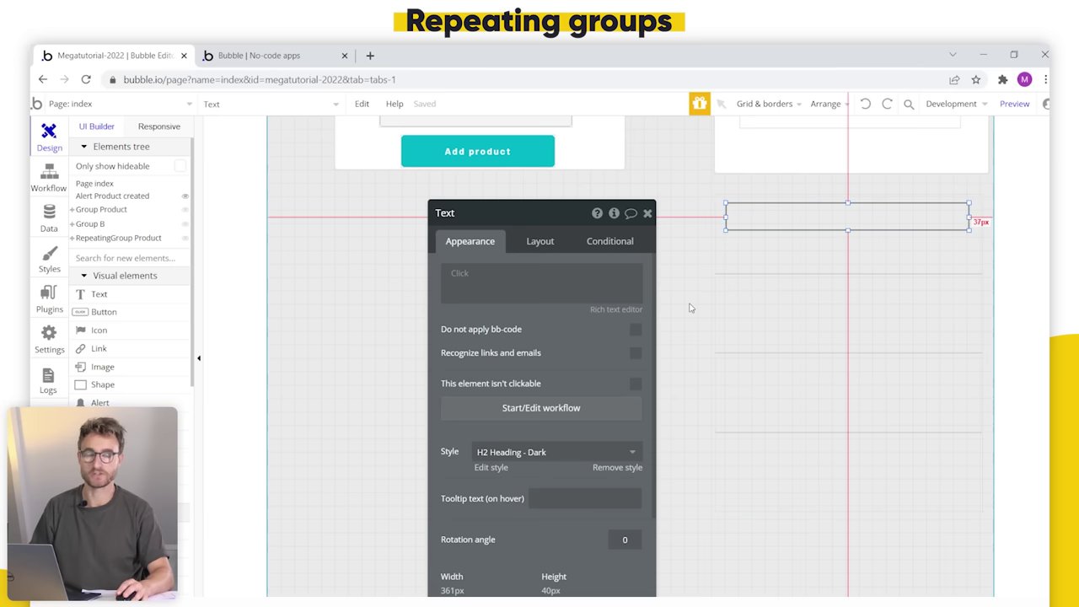
Step: Set the text's content to Current cell's Product's name and go to the app preview
left_click(488, 294)
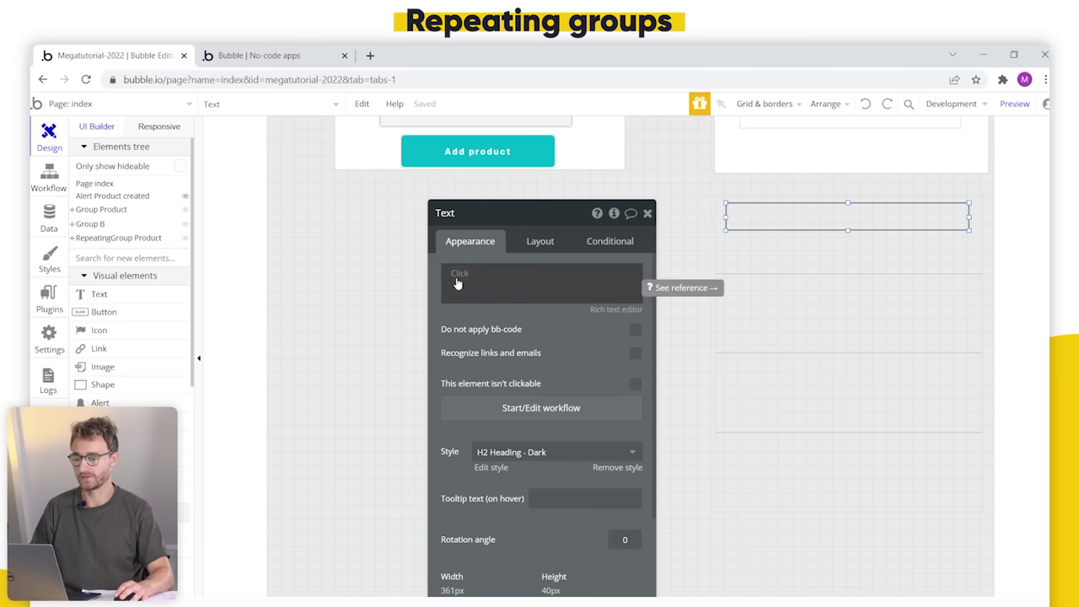
left_click(460, 279)
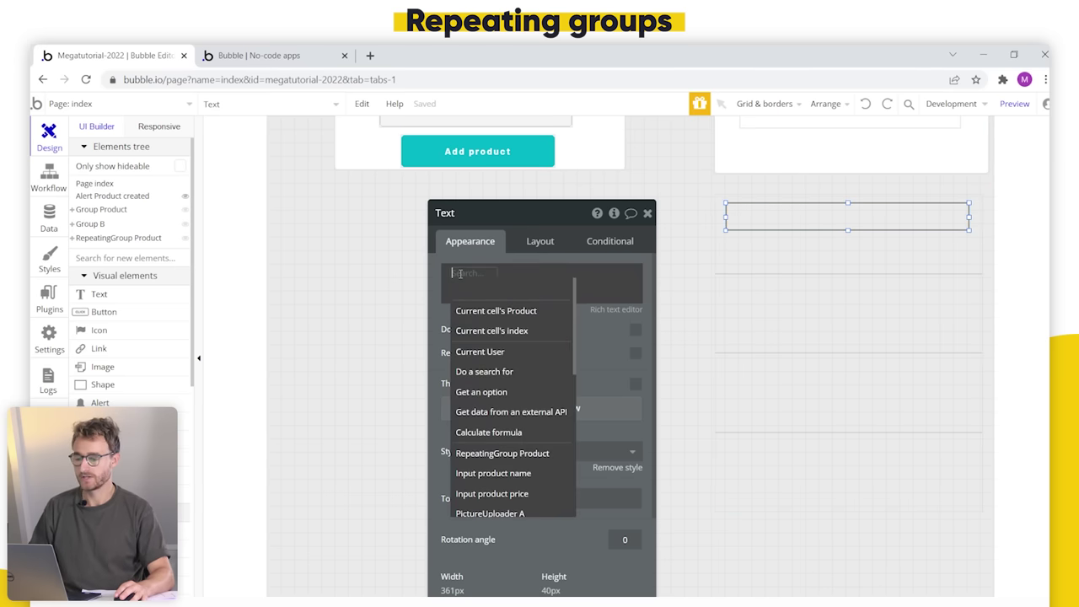
left_click(493, 310)
left_click(552, 290)
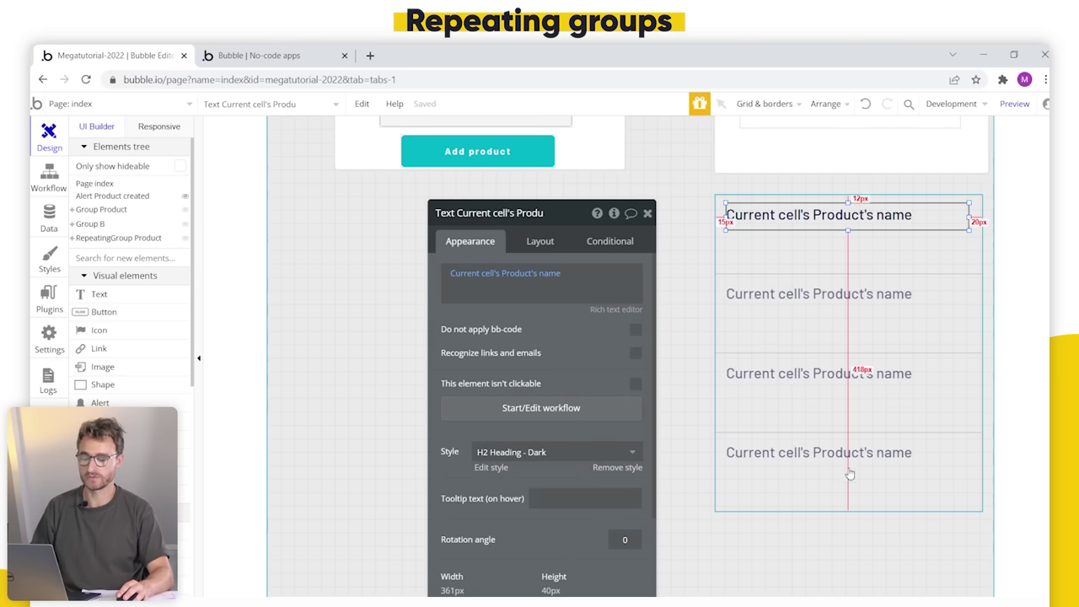
left_click(304, 59)
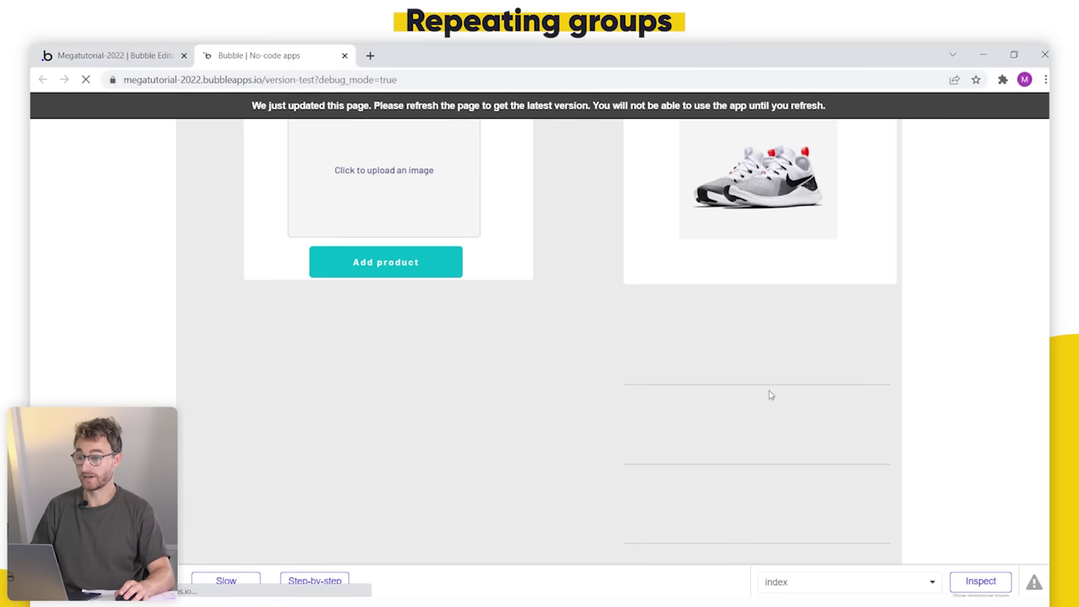
Step: Check the preview lists My nike shoes 2009, Nike shoes 2010, dfd and T shirt, then return to the editor
scroll(770, 393, "down", 2)
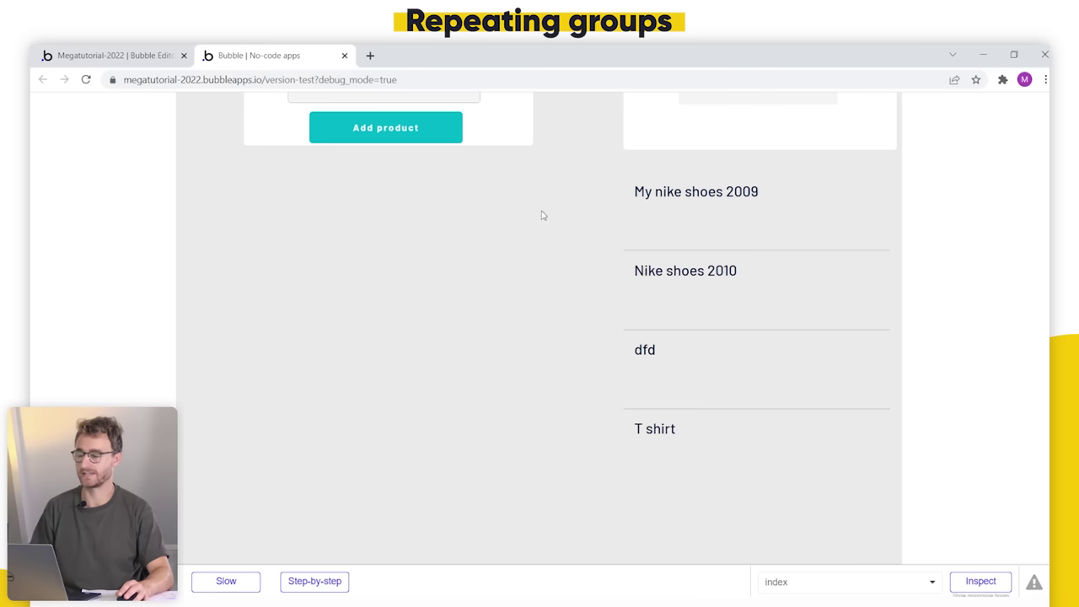
key("ctrl+shift+Tab")
Step: Duplicate the product-name text below the original and shrink it to 161px wide
key("ctrl+c")
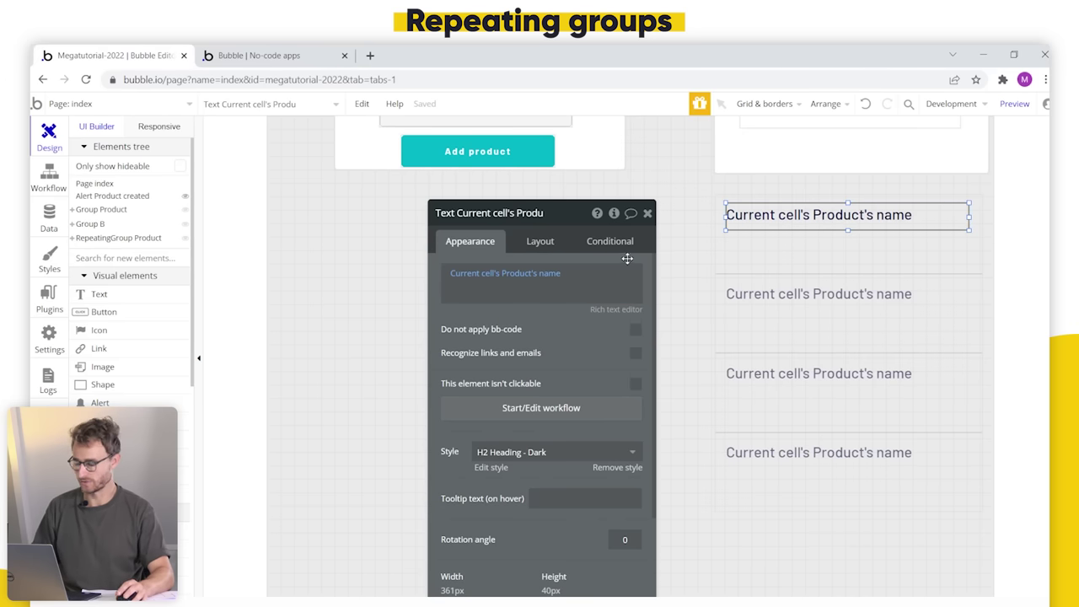
key("ctrl+v")
left_click_drag(947, 237, 947, 251)
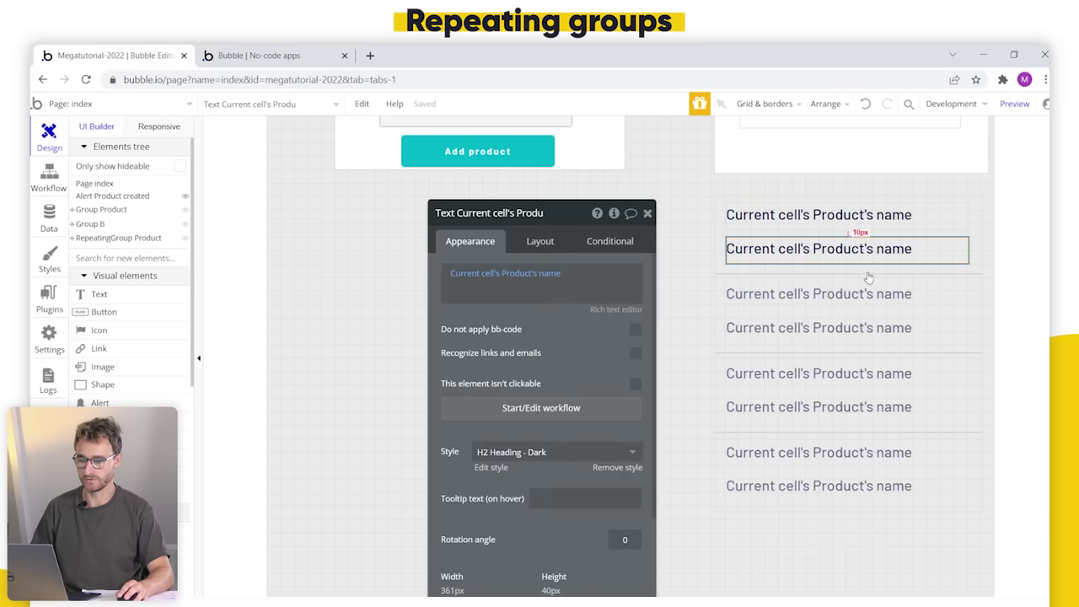
left_click_drag(726, 250, 861, 251)
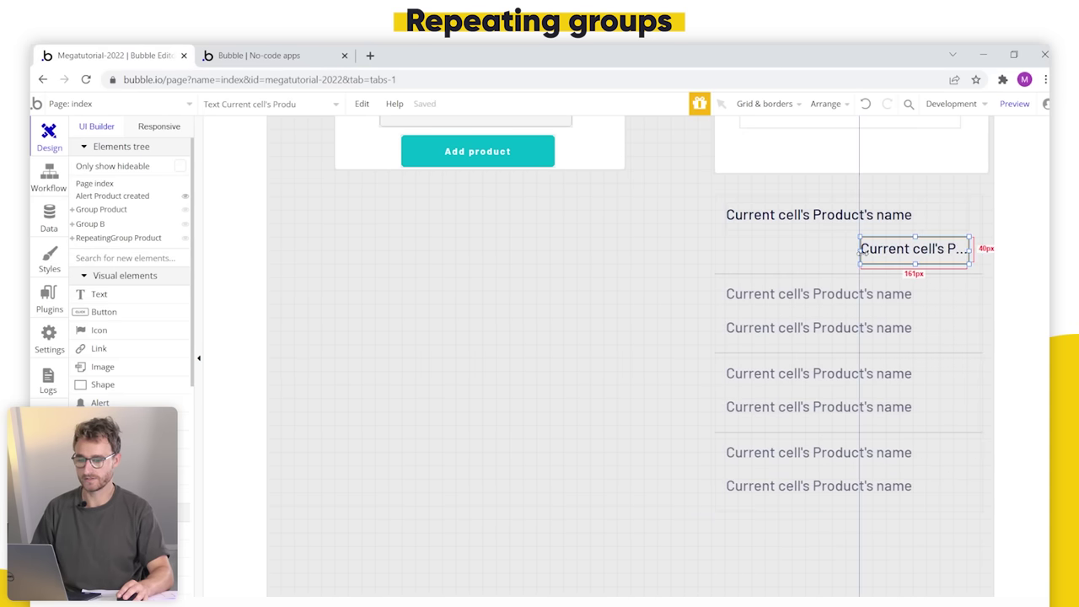
Step: Make the copy show Current cell's Product's price in H3 Sub Heading - Dark style
double_click(868, 249)
left_click(552, 273)
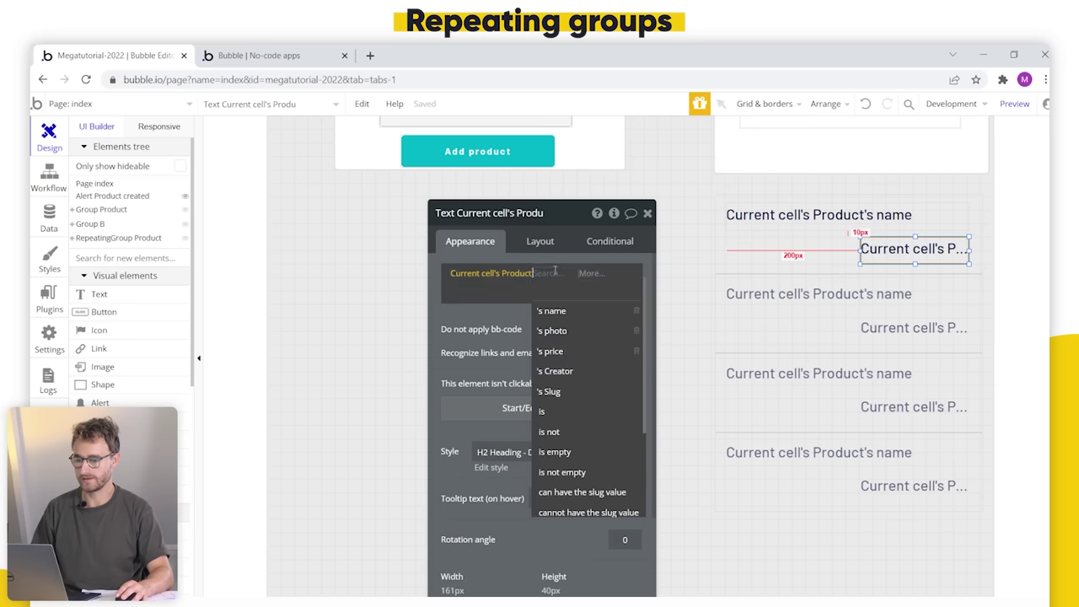
left_click(573, 349)
left_click(567, 452)
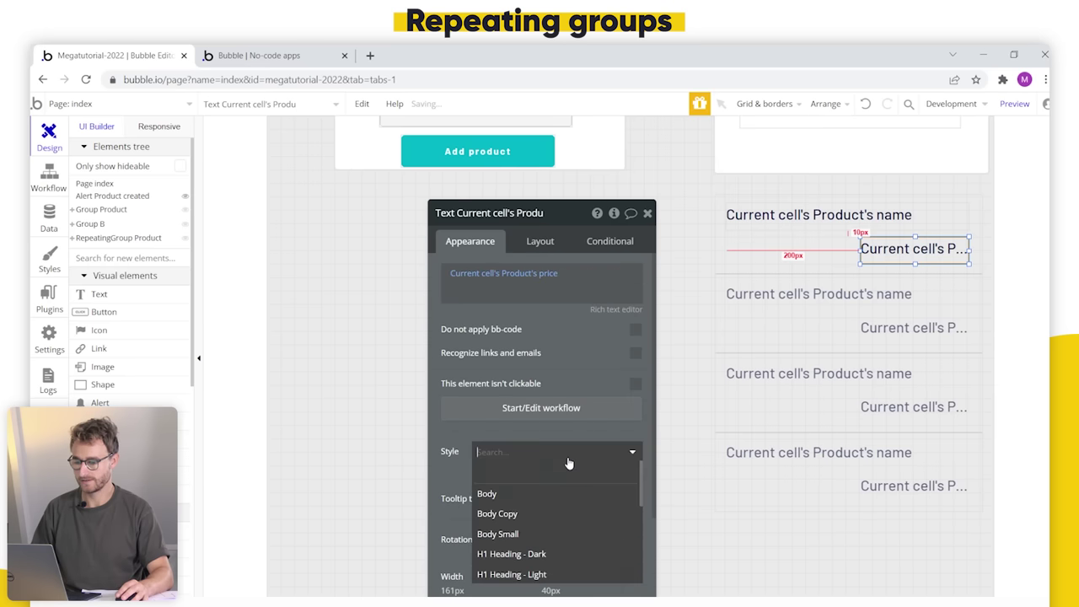
scroll(560, 506, "down", 1)
scroll(560, 507, "down", 4)
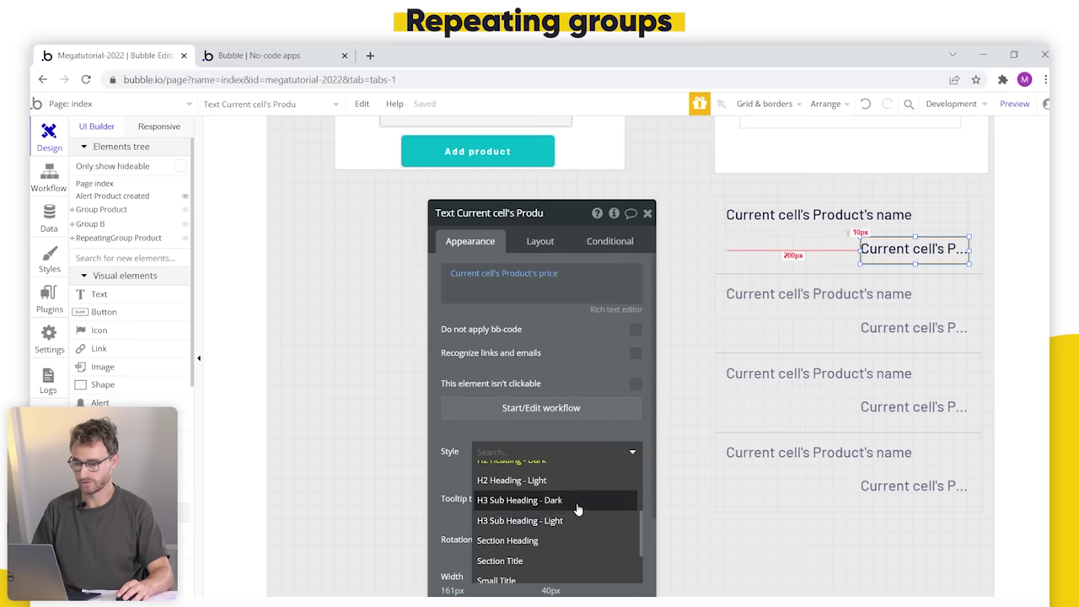
left_click(578, 504)
Step: Narrow the product-name text from the left and widen the price text to 230px
left_click(758, 215)
left_click_drag(723, 216, 805, 225)
left_click(860, 245)
left_click_drag(861, 246, 805, 245)
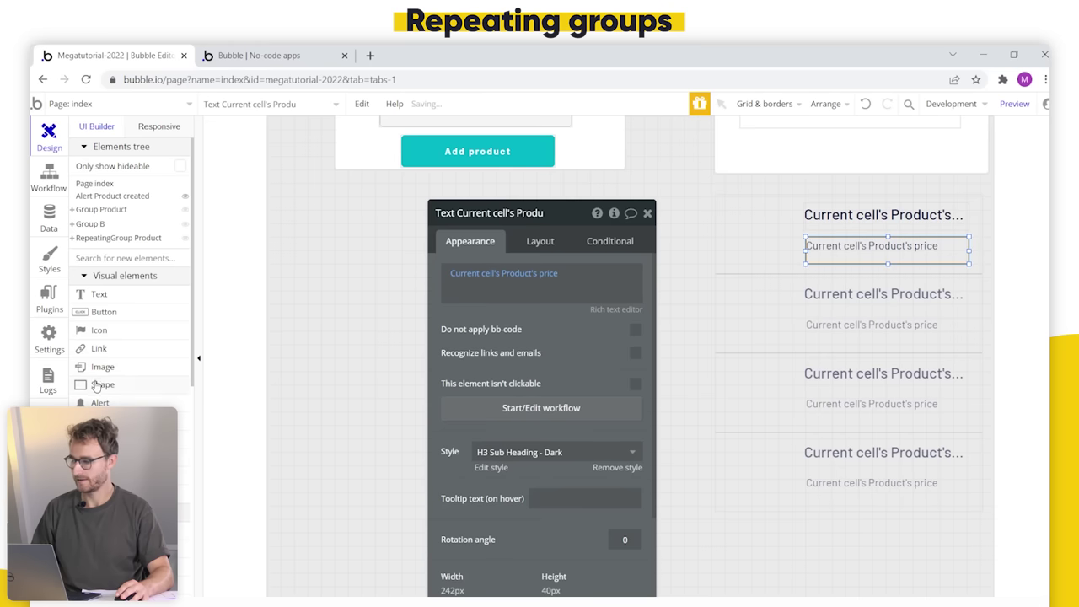
left_click(118, 368)
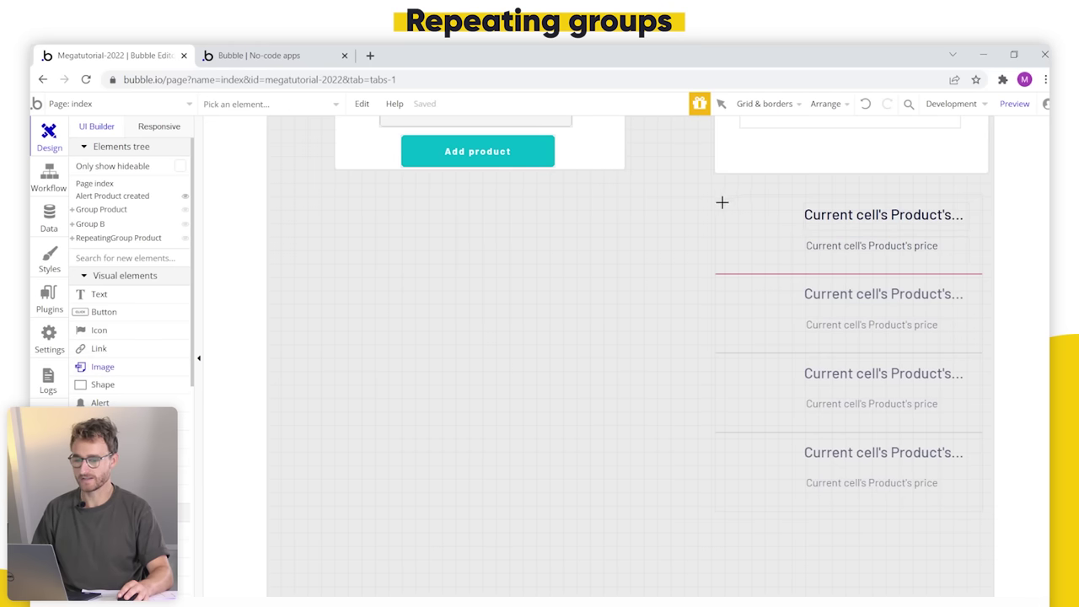
Step: Add an image in the first cell showing Current cell's Product's photo, then reload the preview
left_click_drag(794, 261, 797, 265)
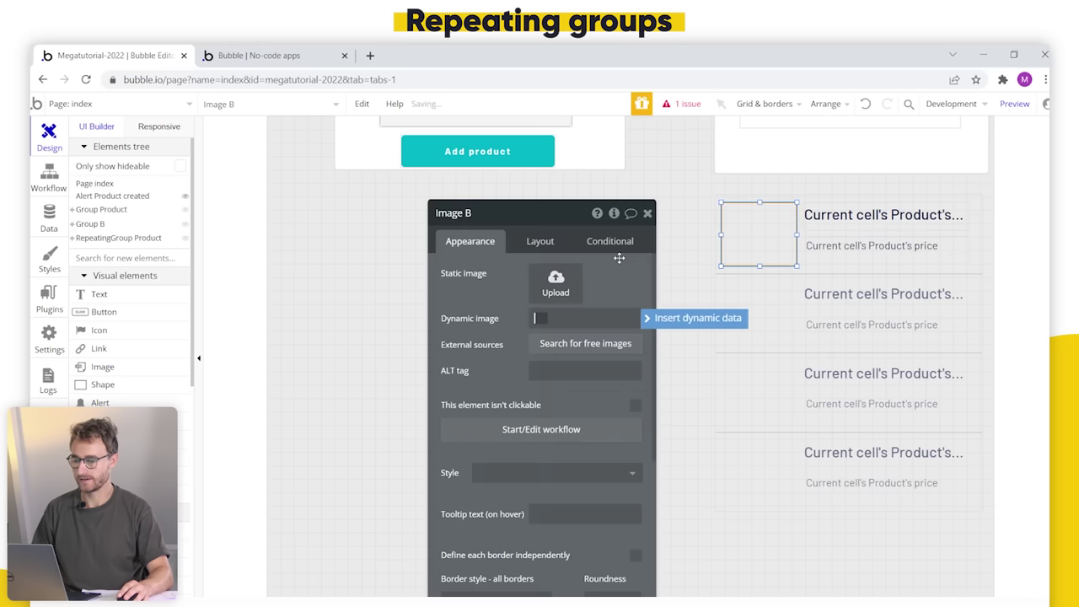
left_click(653, 320)
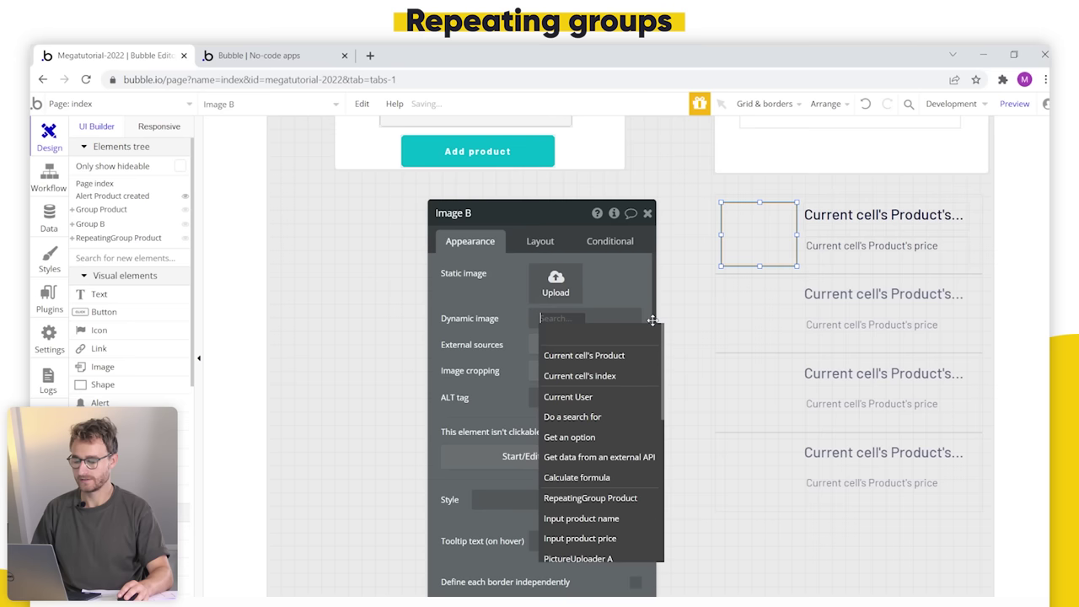
left_click(612, 355)
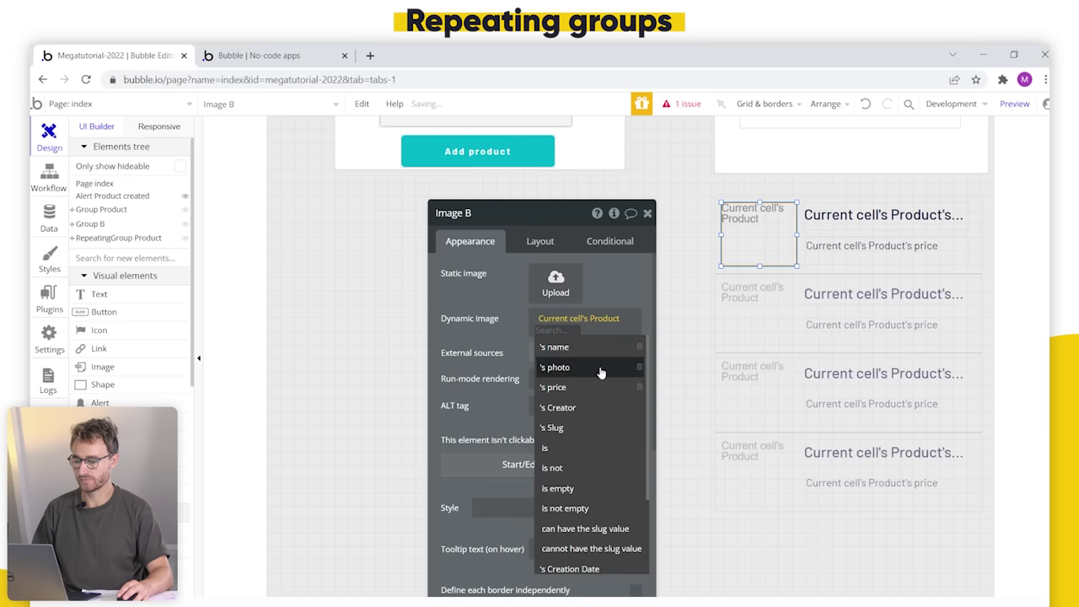
left_click(600, 372)
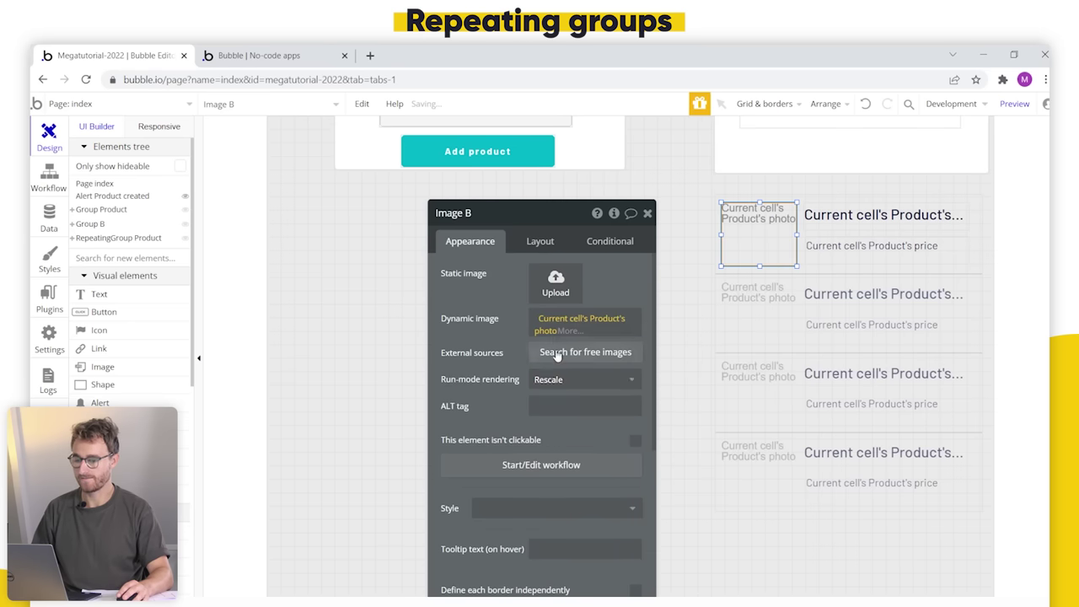
left_click(300, 56)
left_click(368, 111)
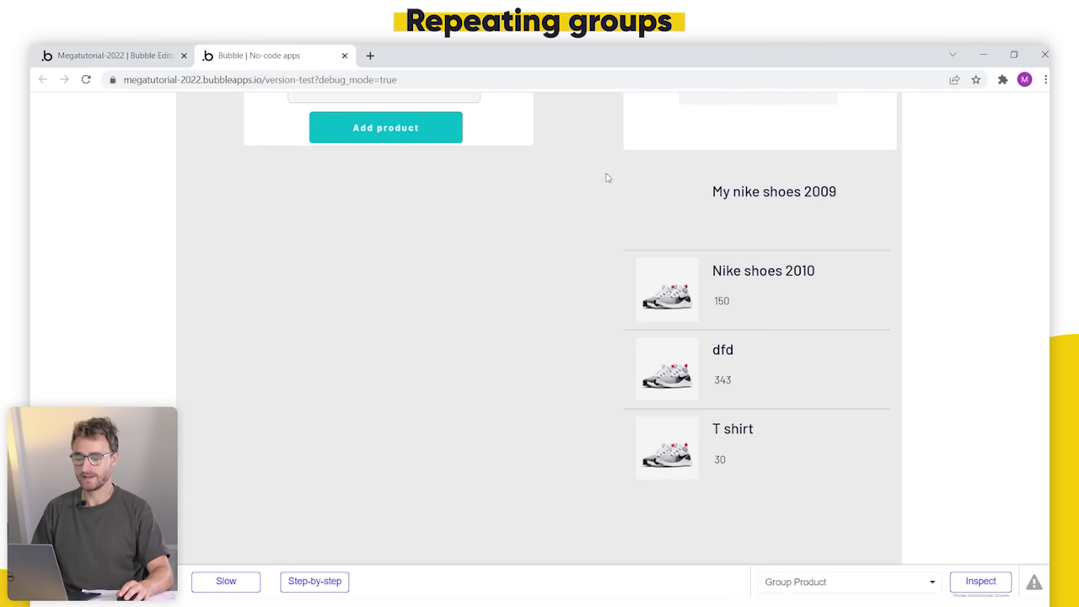
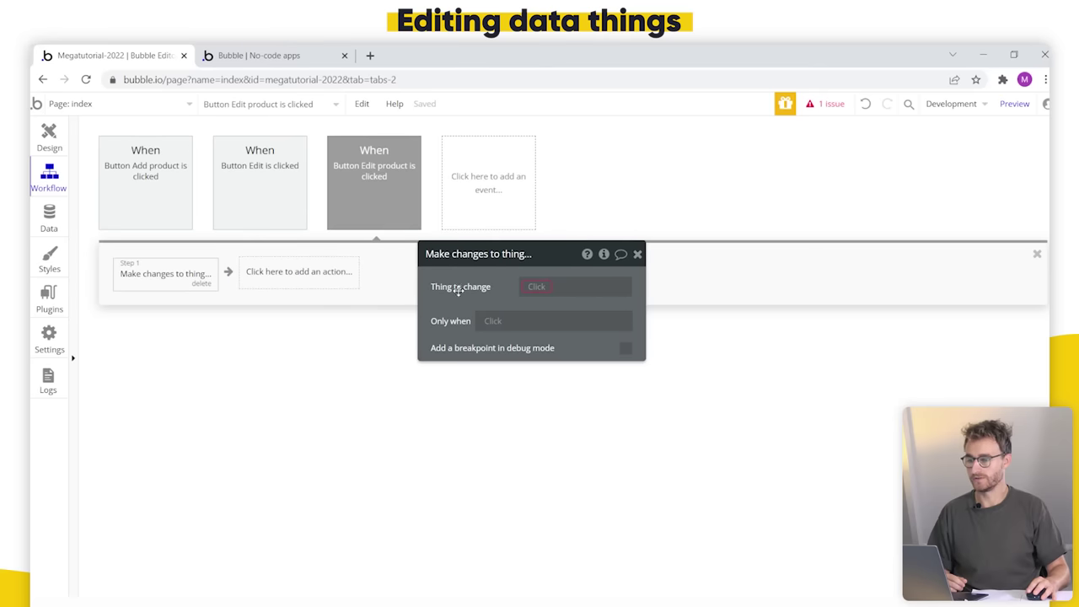
Step: Target Parent group's Product in the Make changes step and add its name field
left_click(540, 288)
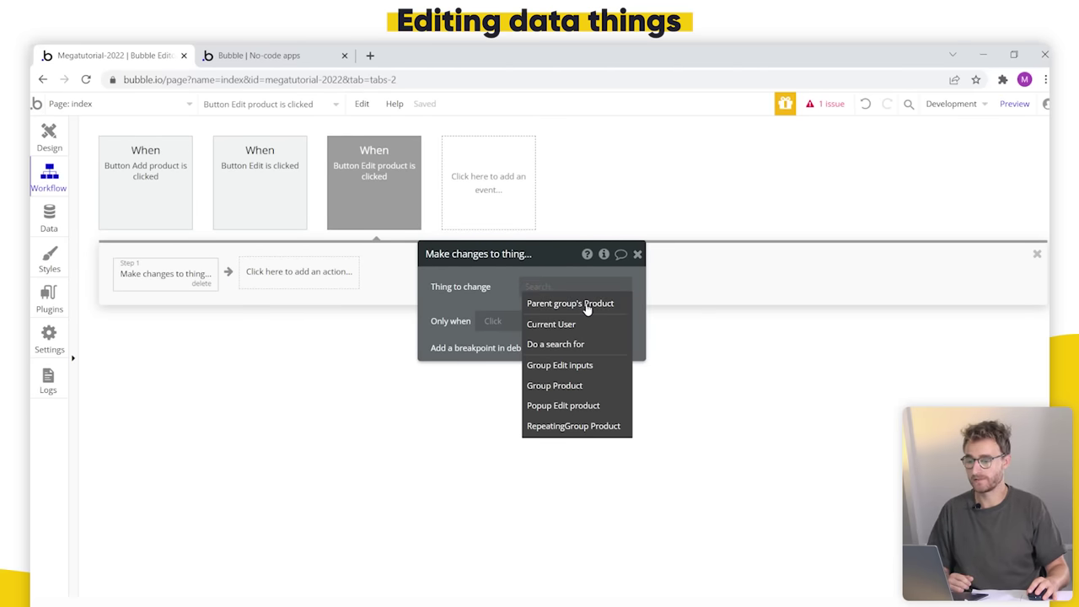
left_click(587, 305)
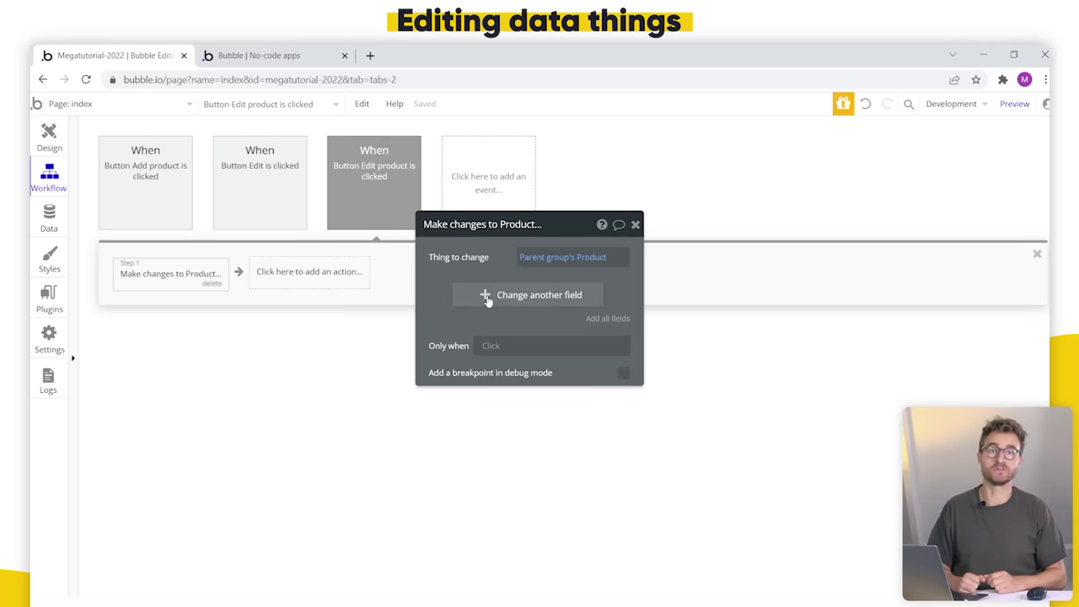
left_click(486, 297)
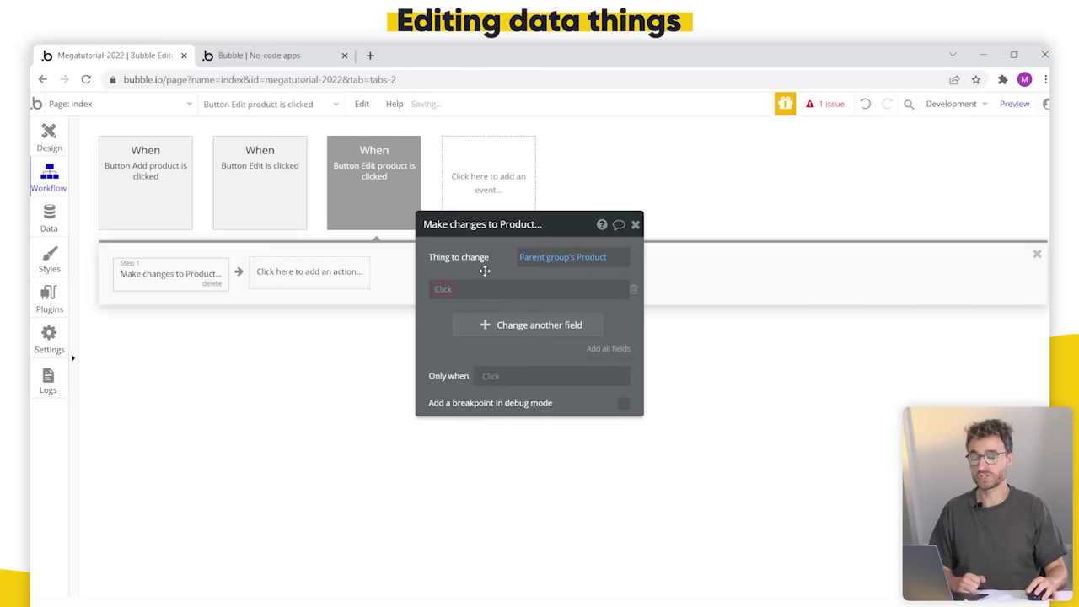
left_click(442, 292)
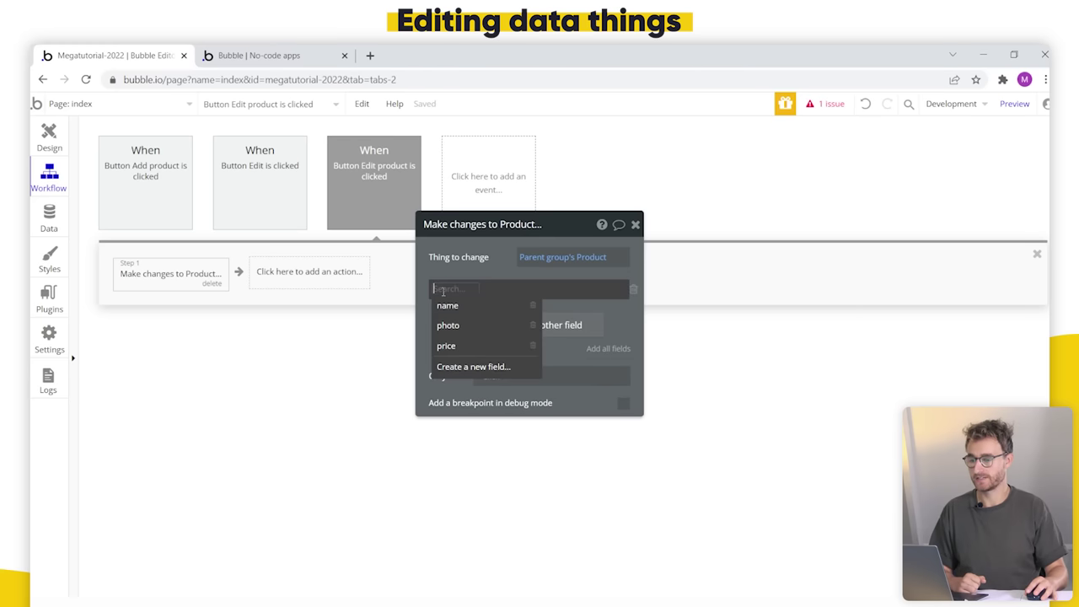
left_click(477, 308)
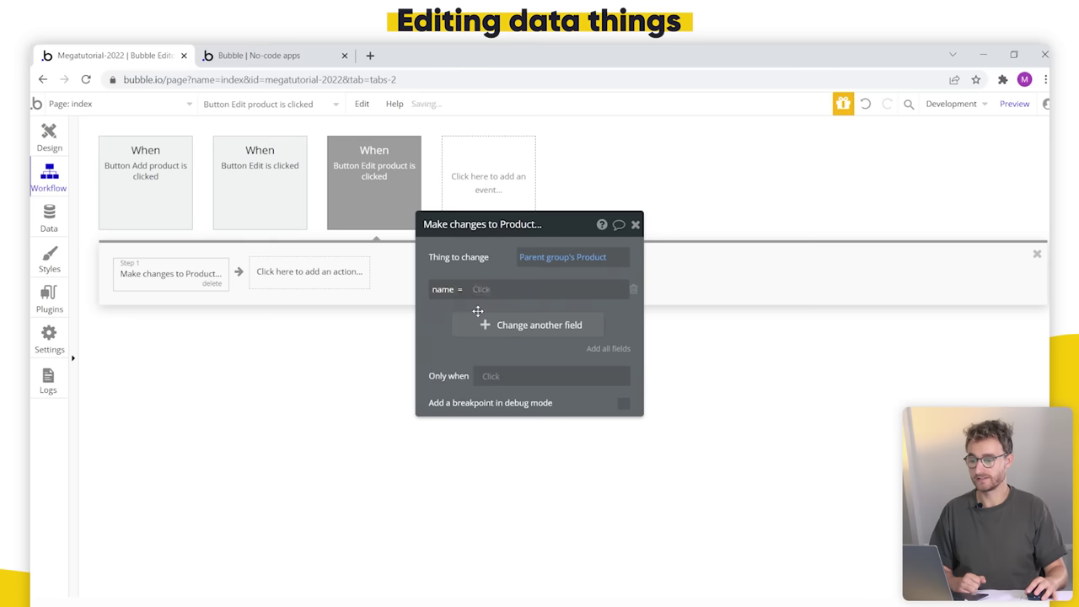
Step: Enter a test 'new value' for name, then select it for replacement with dynamic data
left_click(543, 292)
left_click(582, 291)
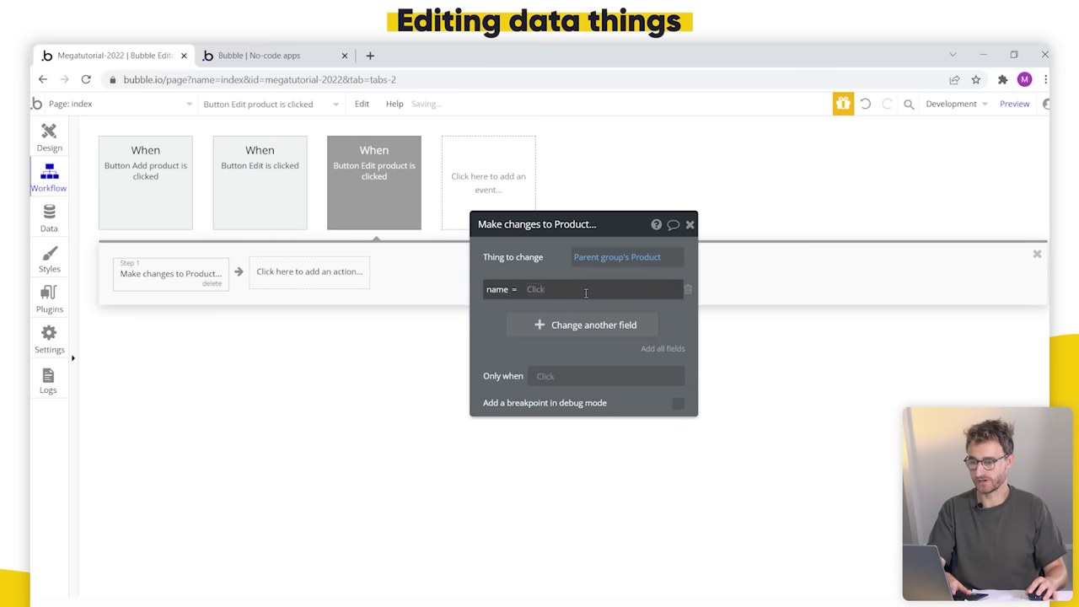
type("new value")
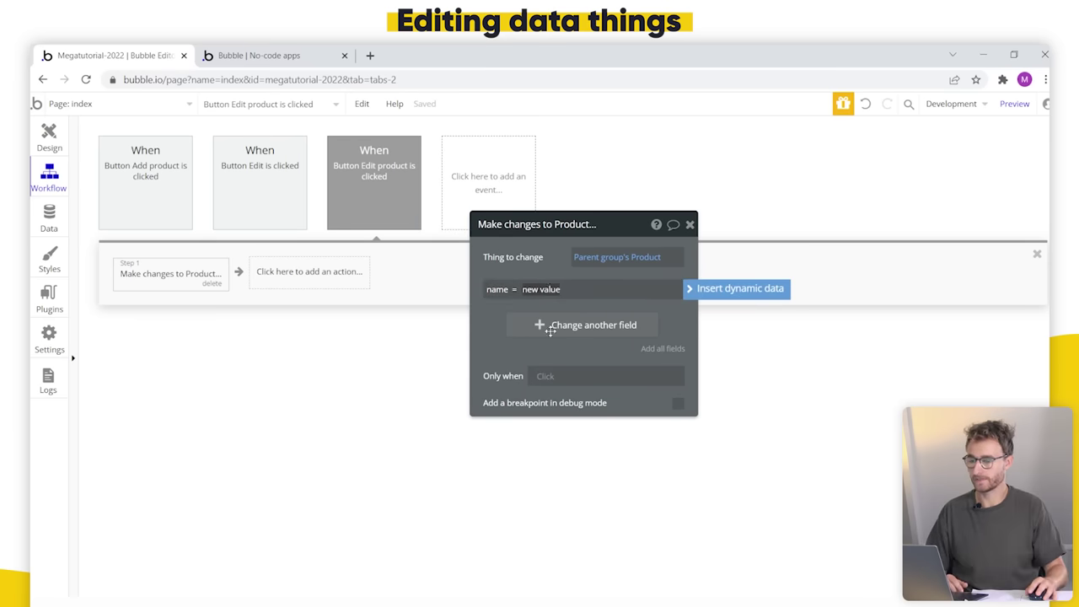
left_click(549, 277)
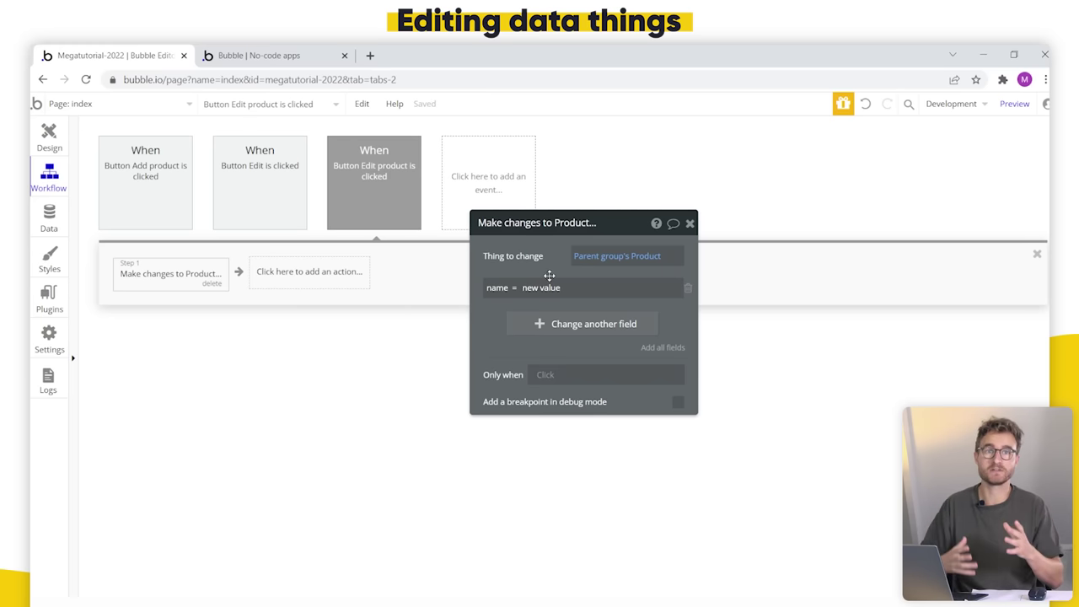
left_click(573, 284)
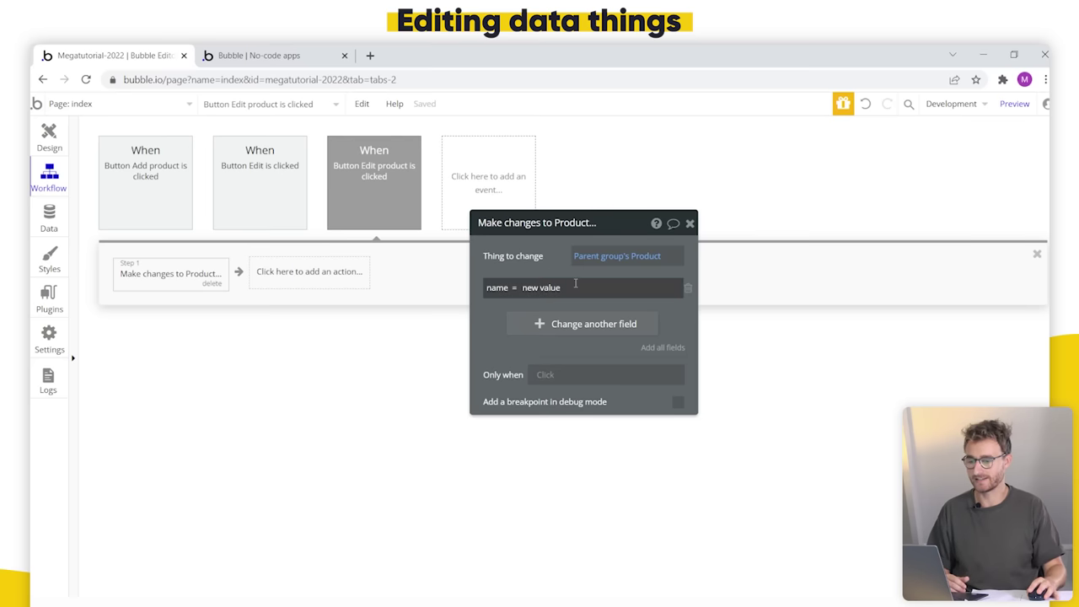
key("ctrl+a")
left_click(730, 287)
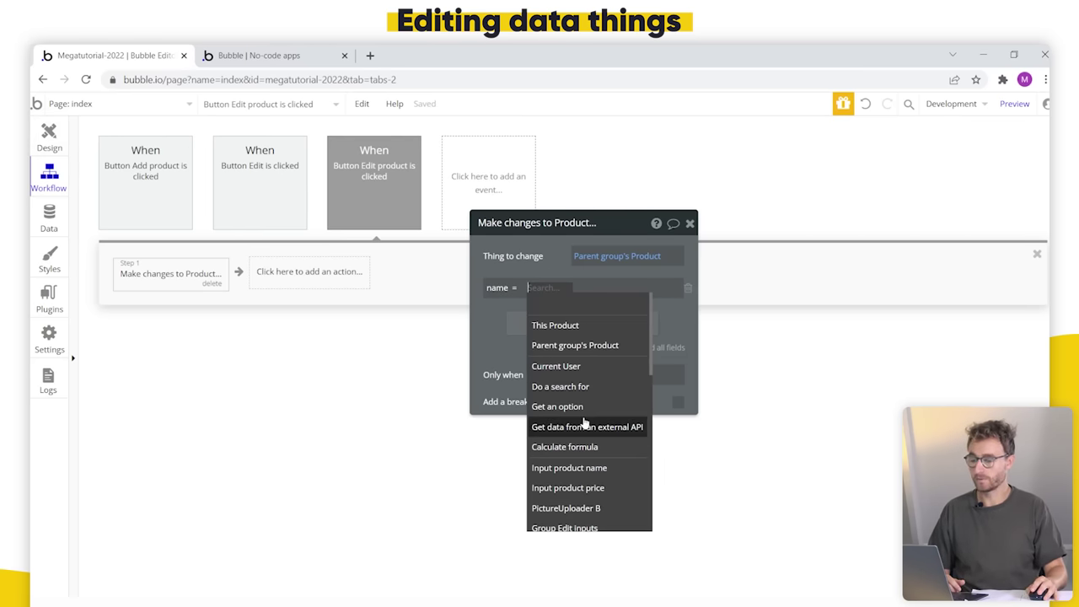
scroll(585, 385, "down", 2)
scroll(585, 380, "up", 1)
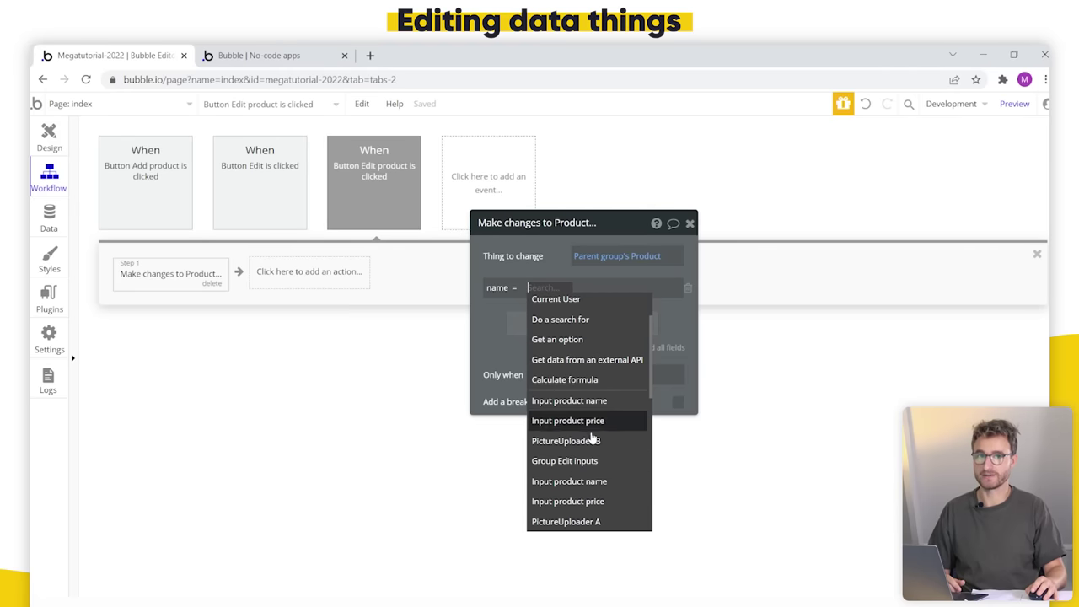
scroll(590, 417, "down", 1)
left_click(49, 135)
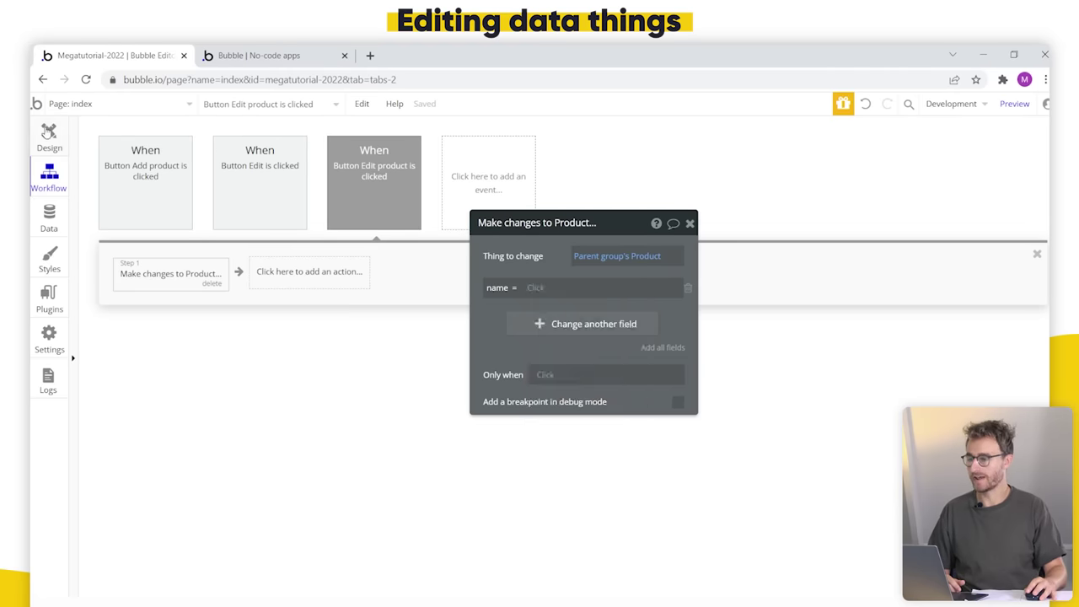
Step: Inspect the name inputs of the popup and the Add product form, and the name value's data sources
left_click(669, 162)
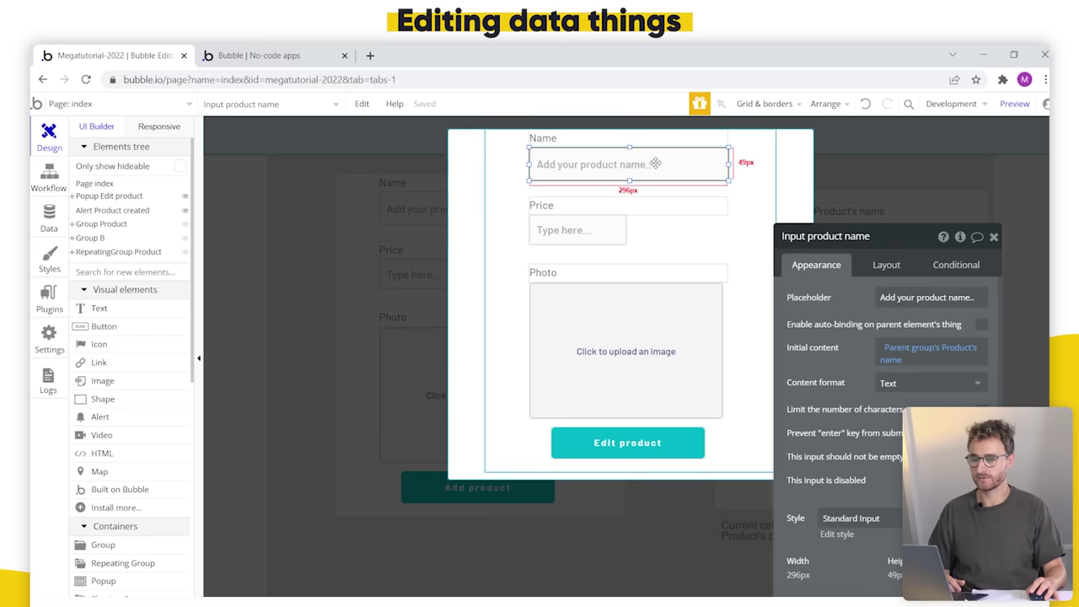
left_click(398, 290)
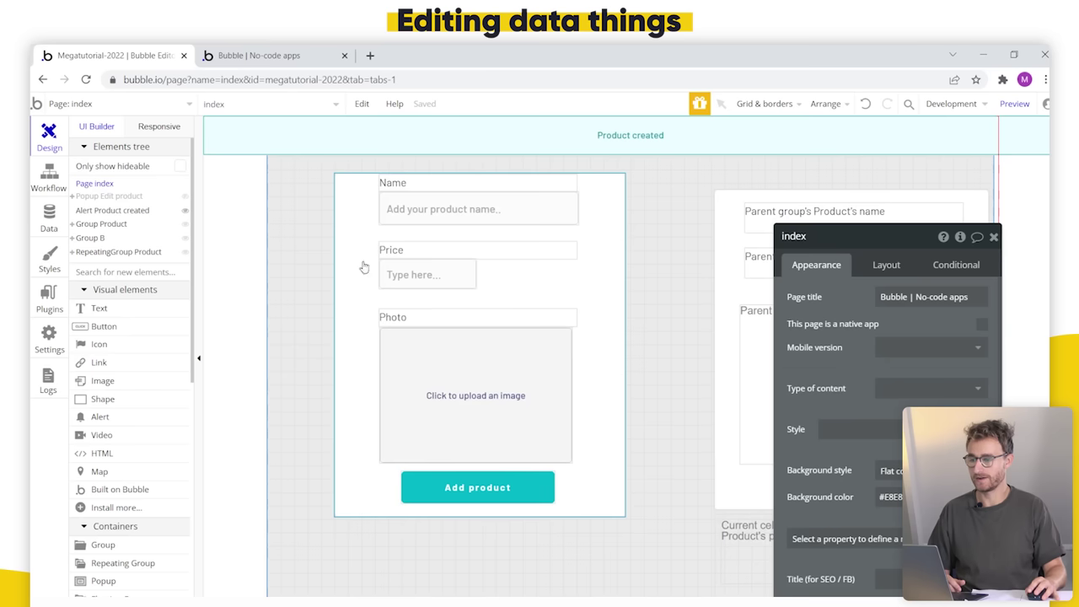
left_click(392, 209)
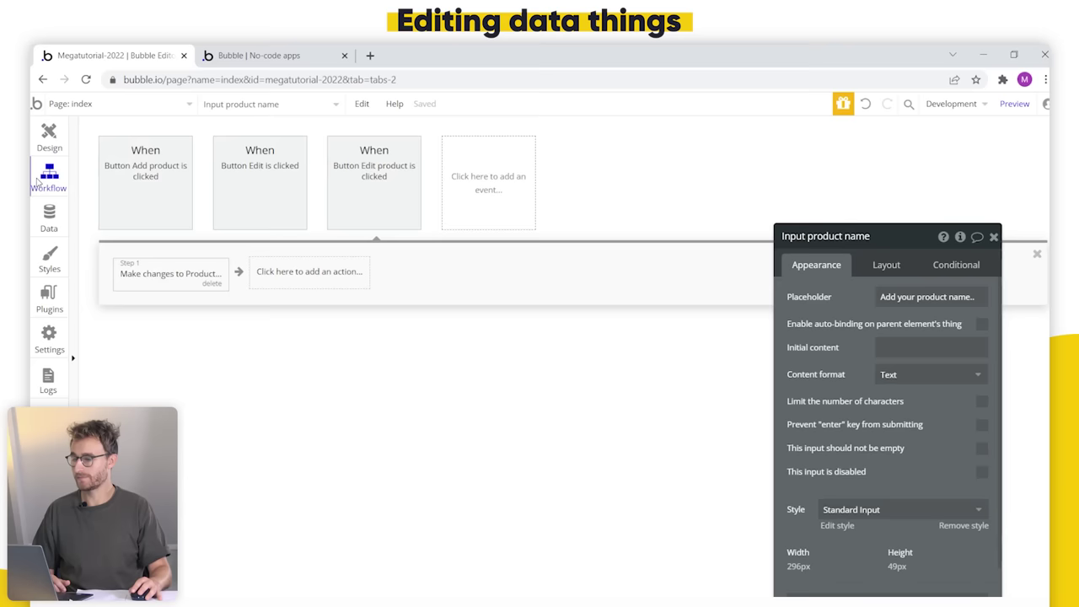
left_click(843, 301)
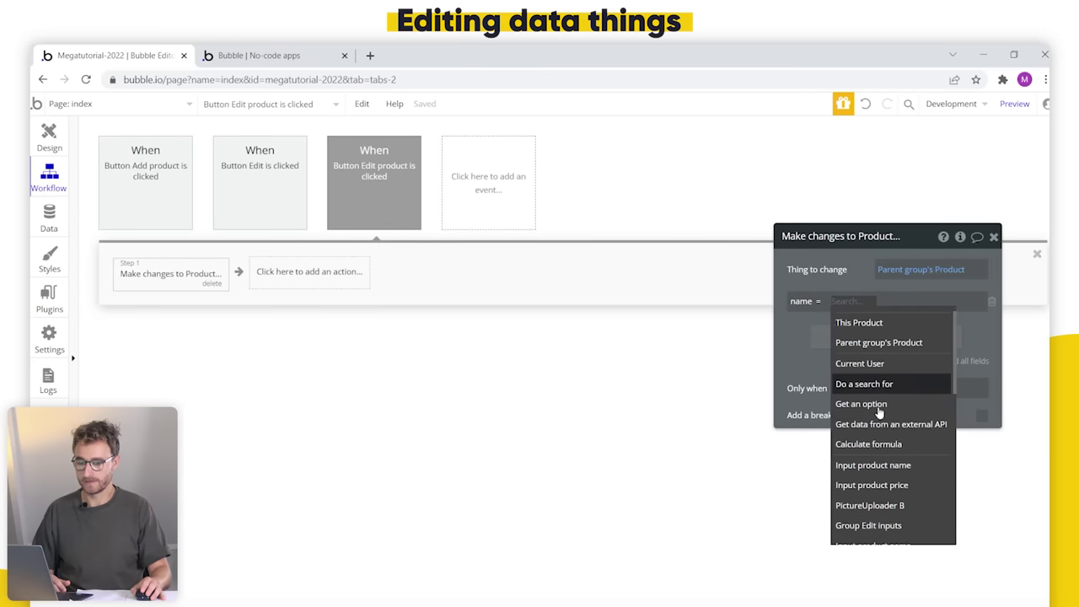
scroll(893, 404, "down", 1)
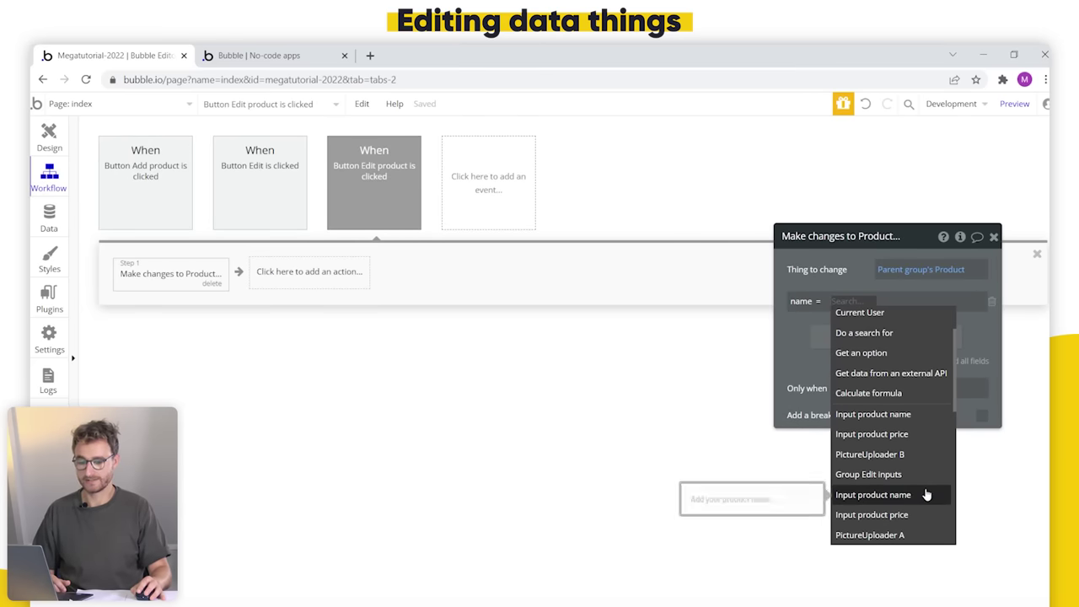
mouse_move(908, 427)
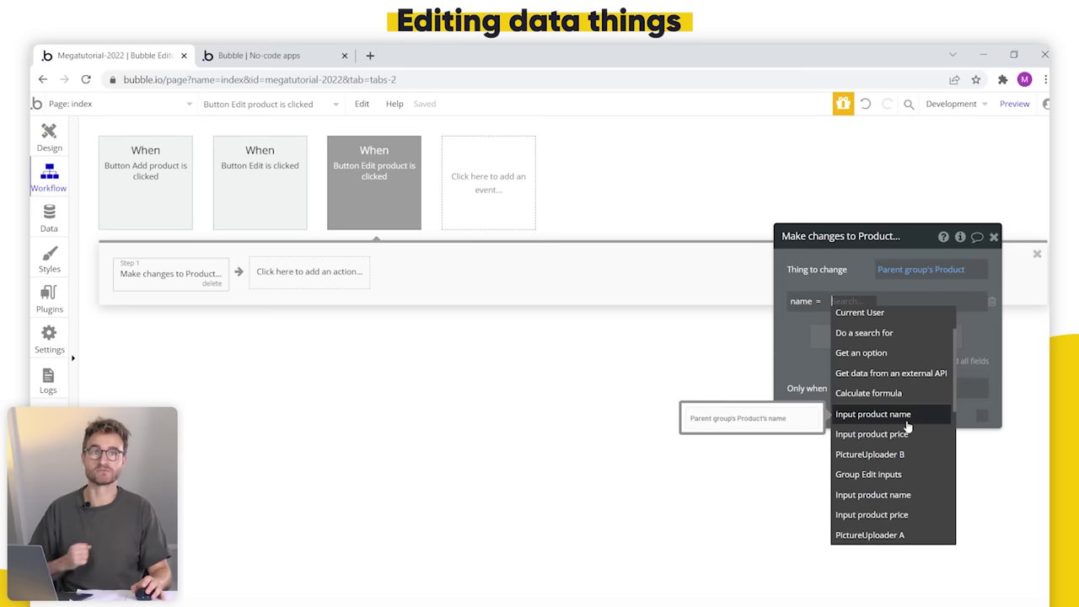
left_click(513, 253)
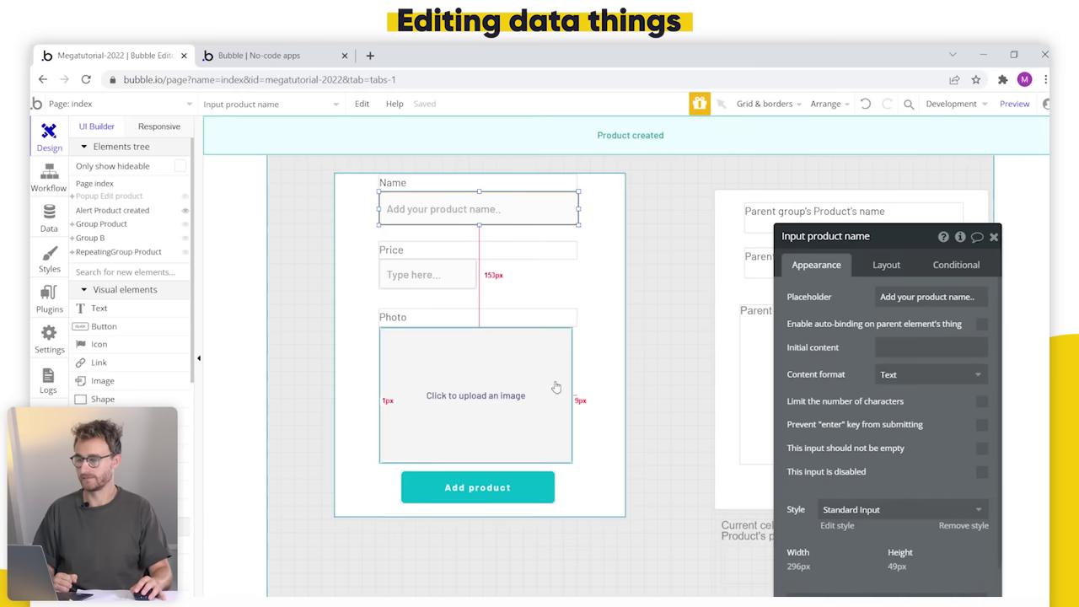
Step: Rename the popup's name, price and photo inputs with 'edit' in their names
left_click(116, 197)
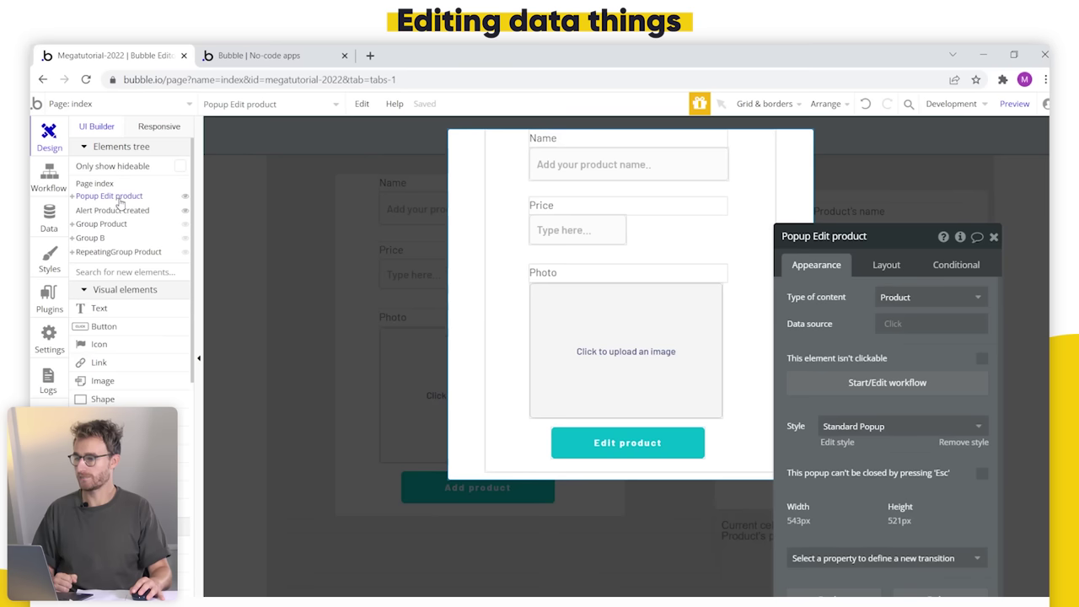
left_click(585, 164)
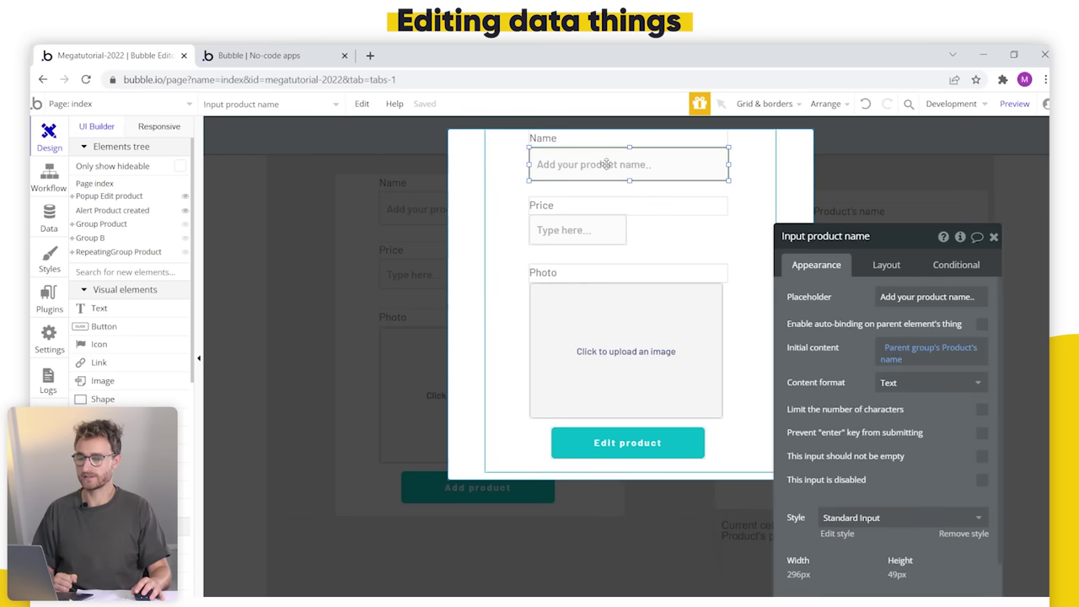
left_click(807, 237)
type("edit")
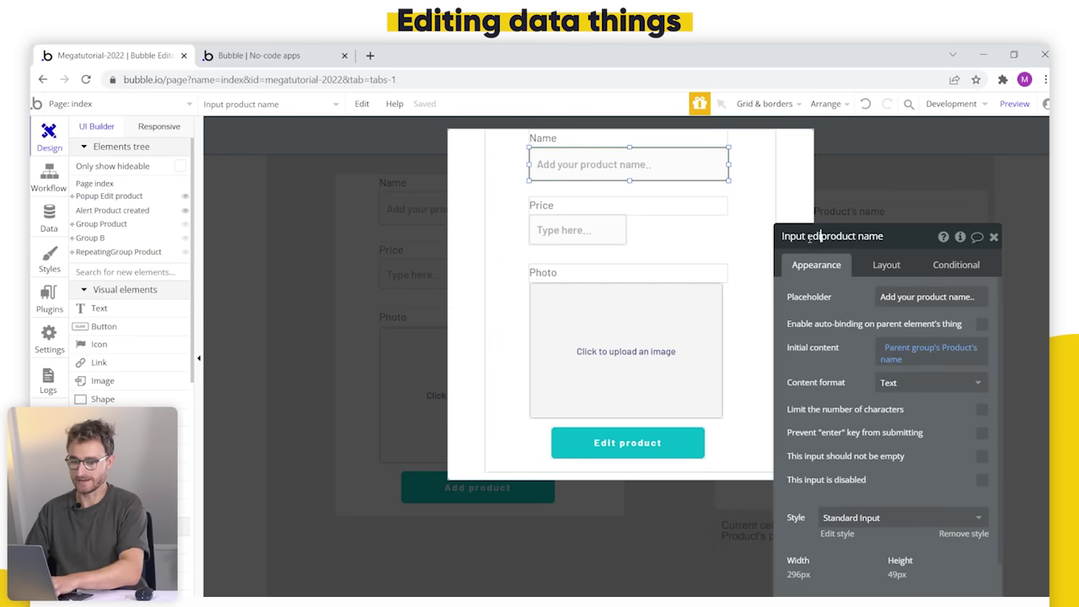
left_click(565, 229)
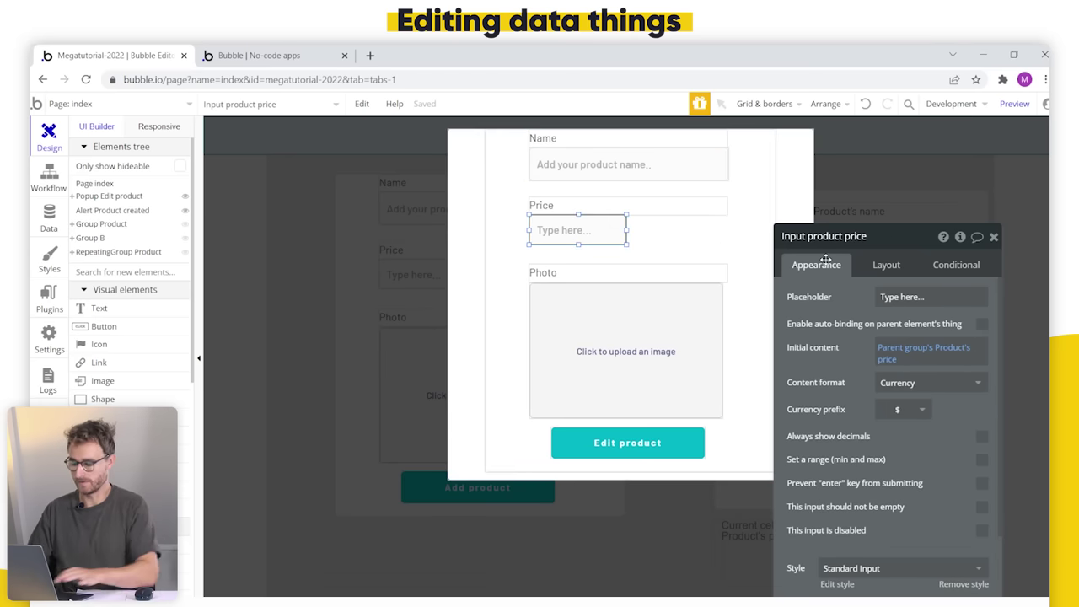
type("edit")
left_click(661, 368)
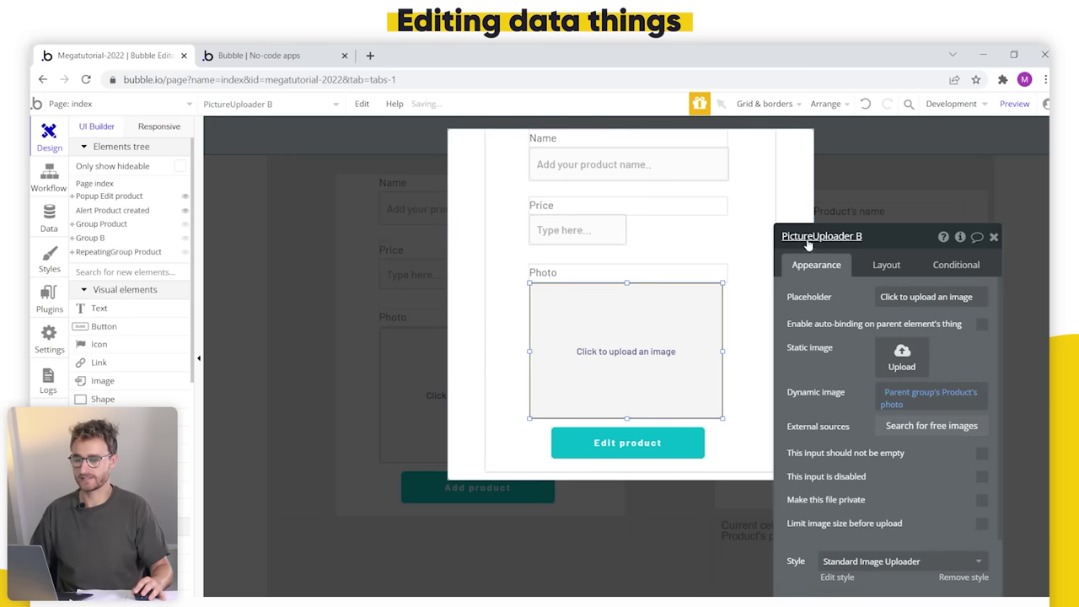
double_click(871, 237)
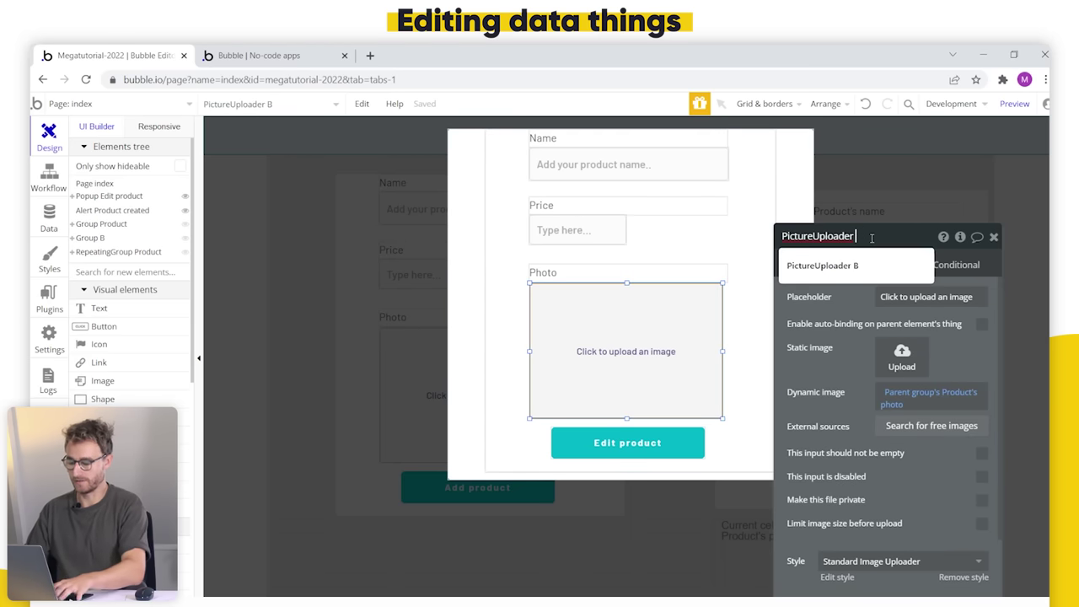
type("edit")
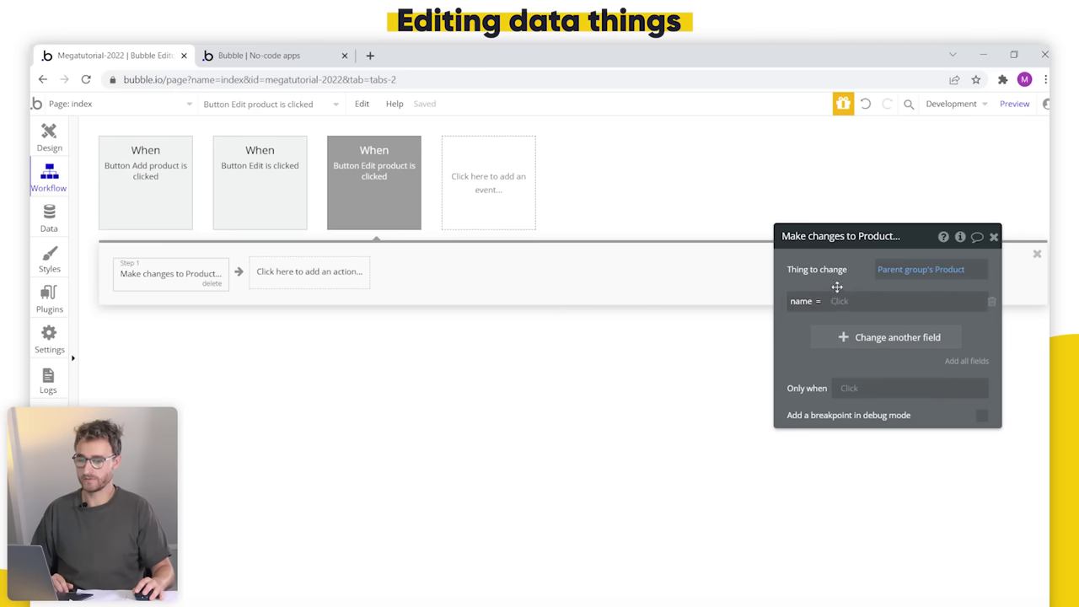
left_click_drag(835, 284, 644, 284)
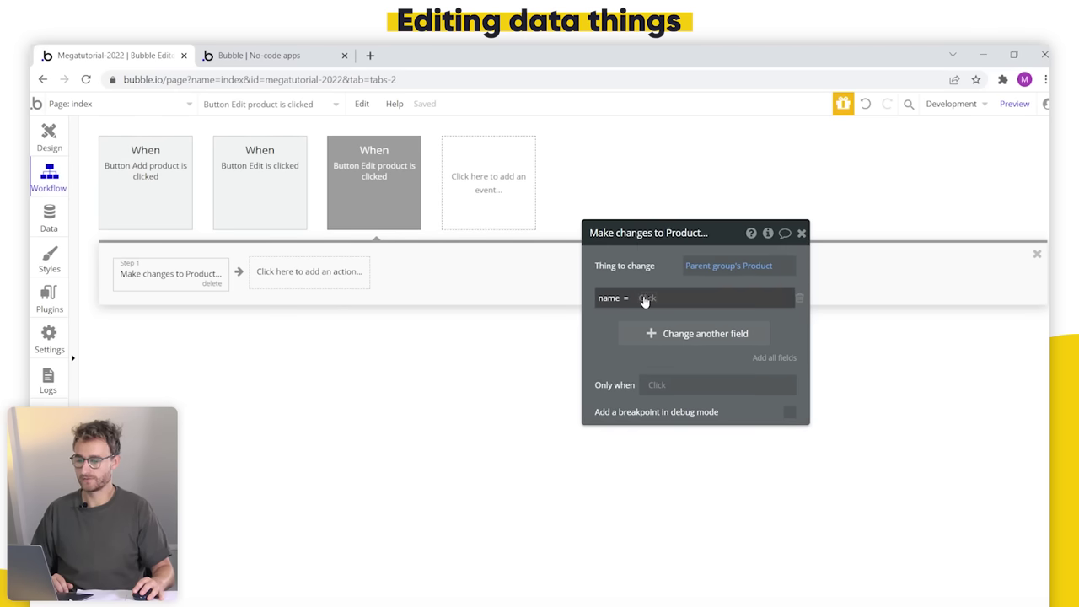
Step: Set the name value to Input edit product name's value
left_click(644, 298)
scroll(699, 396, "down", 1)
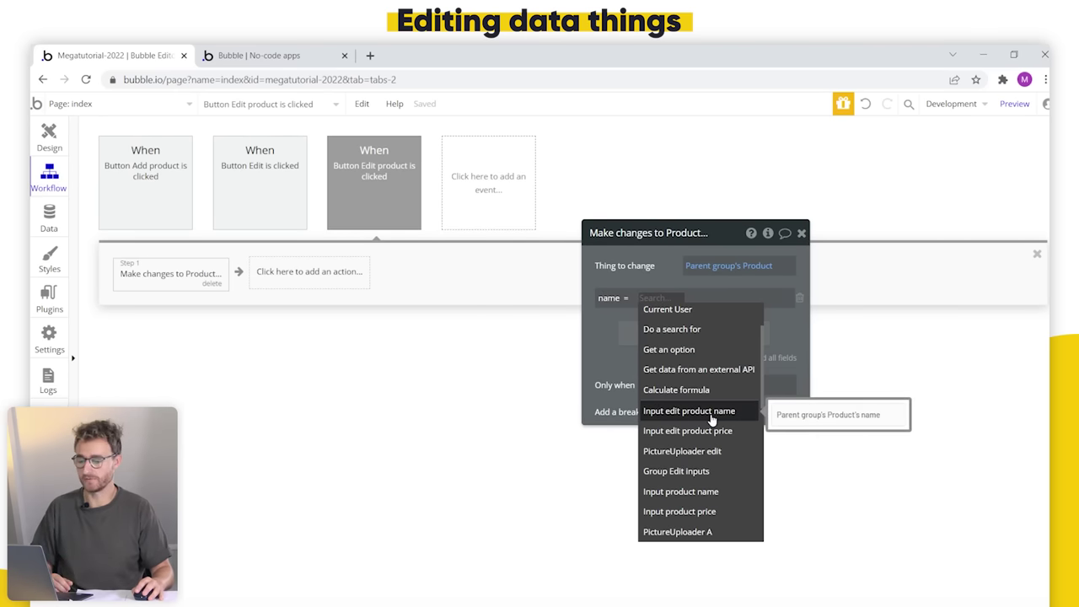
left_click(710, 413)
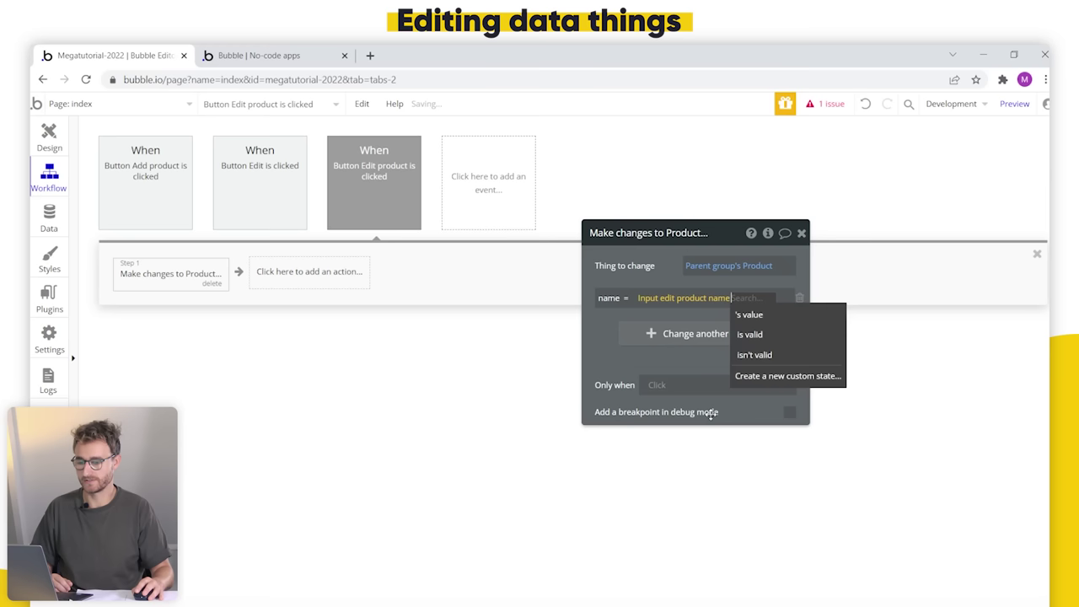
left_click(785, 317)
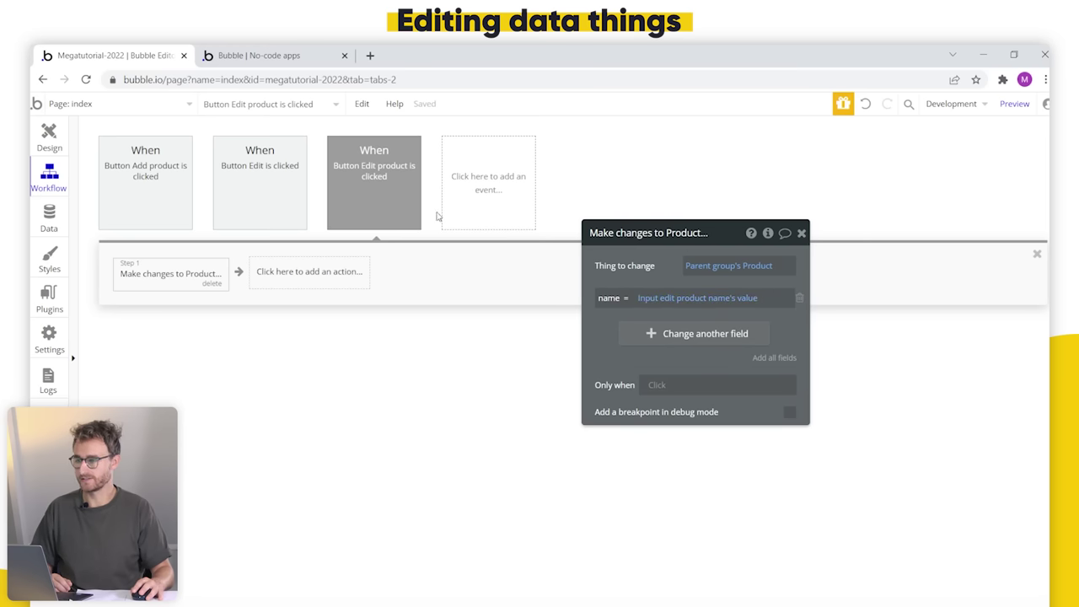
left_click(47, 157)
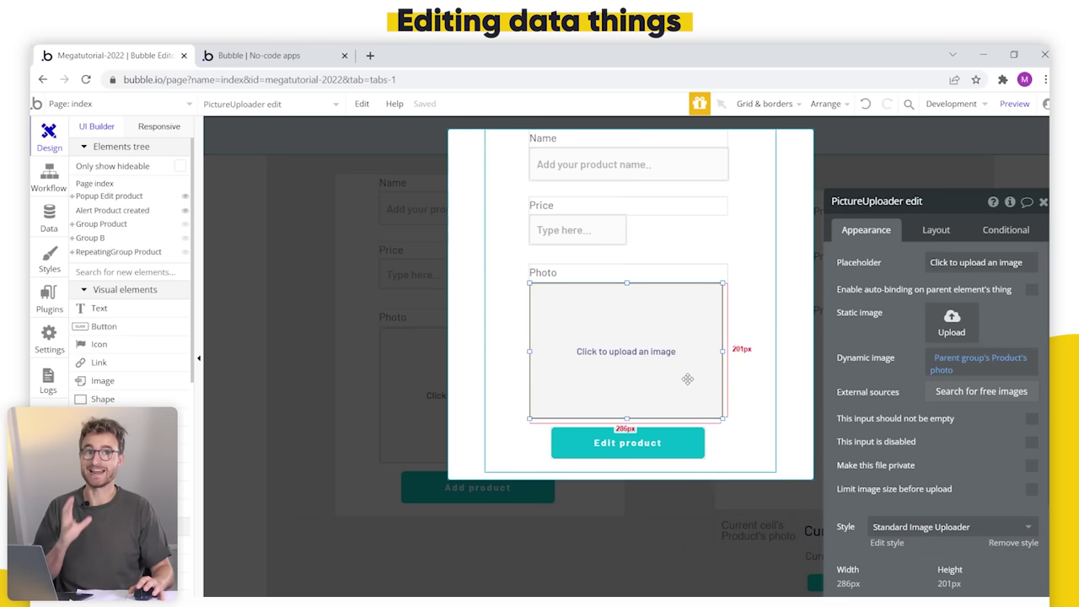
left_click(34, 177)
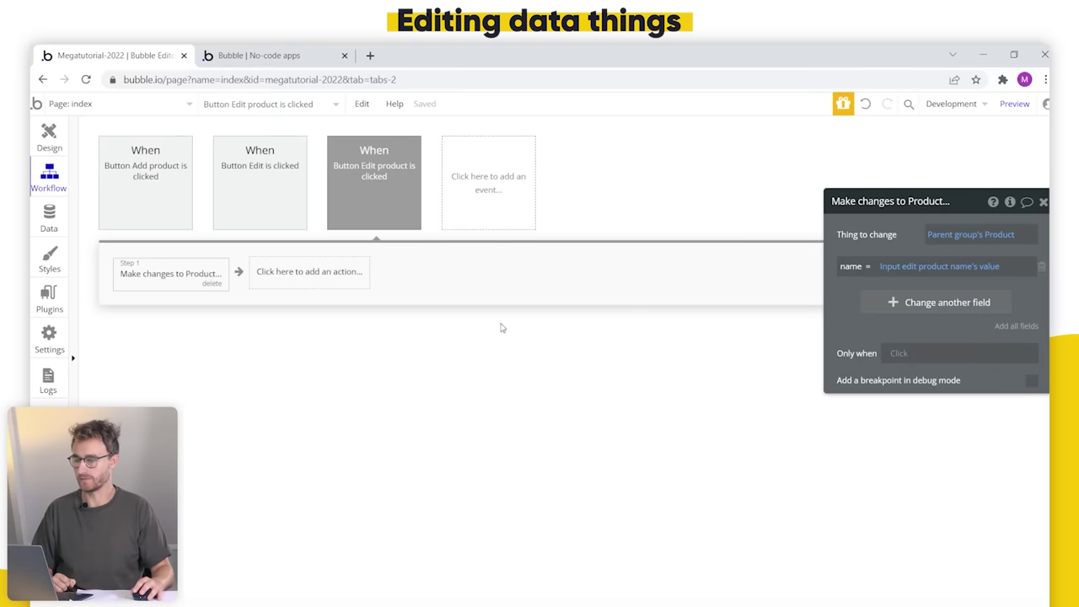
left_click_drag(856, 318, 557, 322)
Step: Add a photo field set to PictureUploader edit's value
left_click(598, 303)
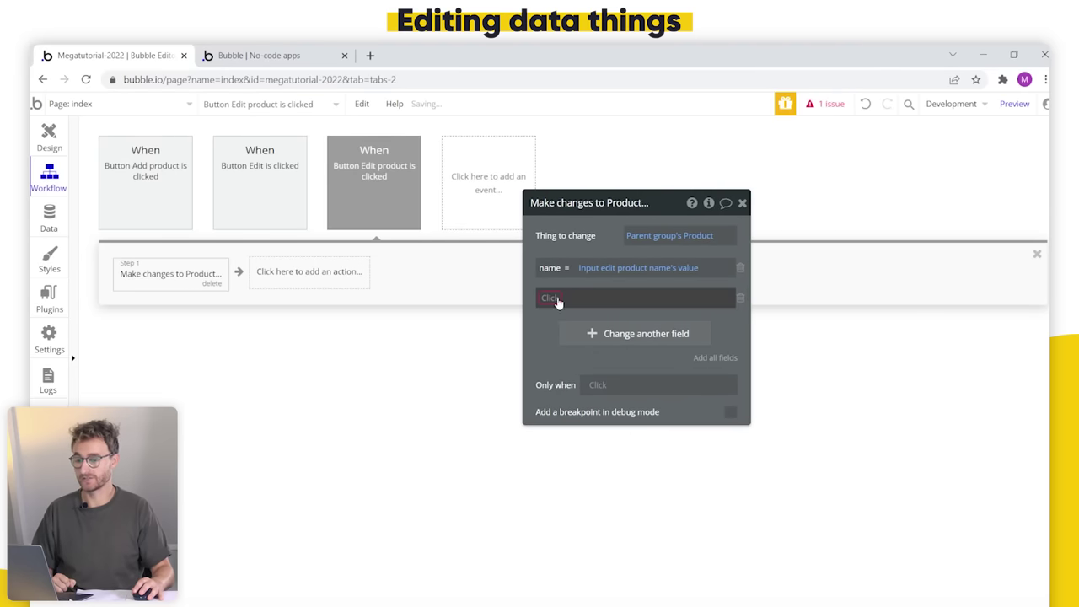
left_click(562, 325)
left_click(587, 300)
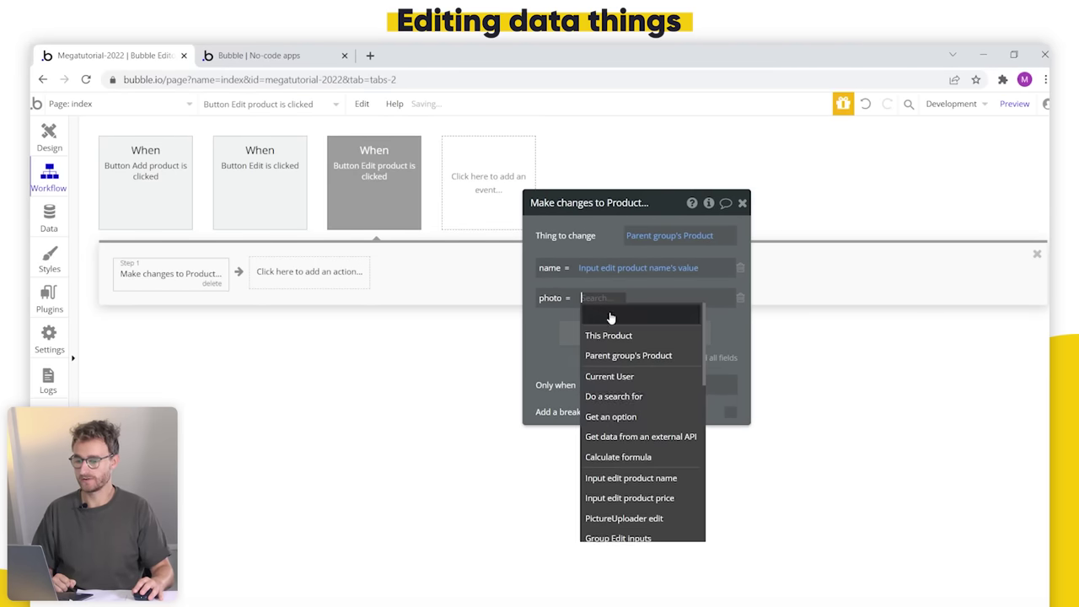
scroll(649, 438, "down", 1)
left_click(656, 449)
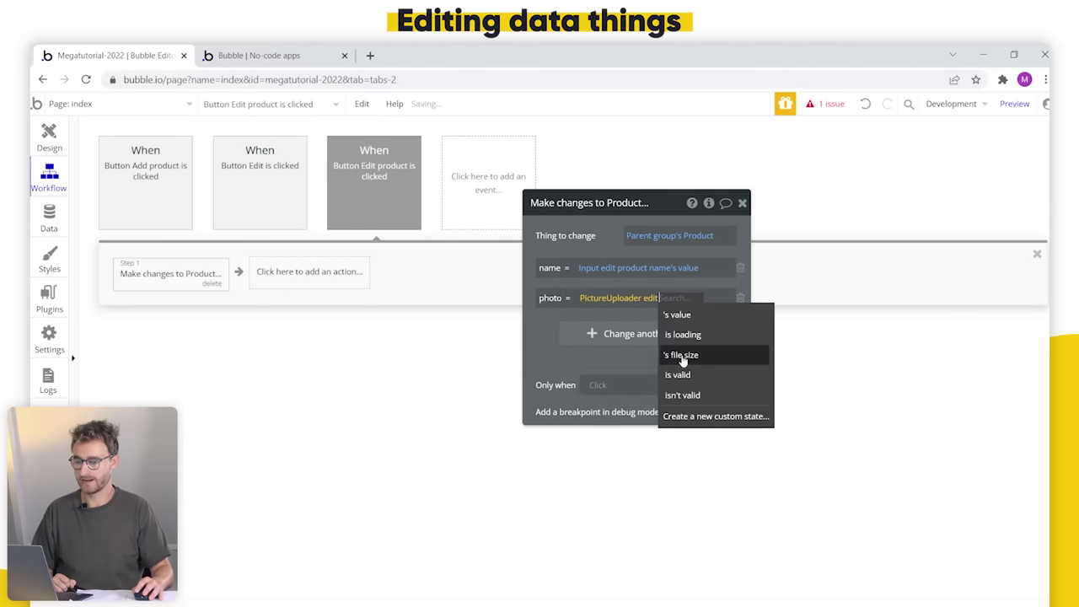
left_click(696, 314)
Step: Add a price field set to Input edit product price's value
left_click(634, 336)
left_click(556, 333)
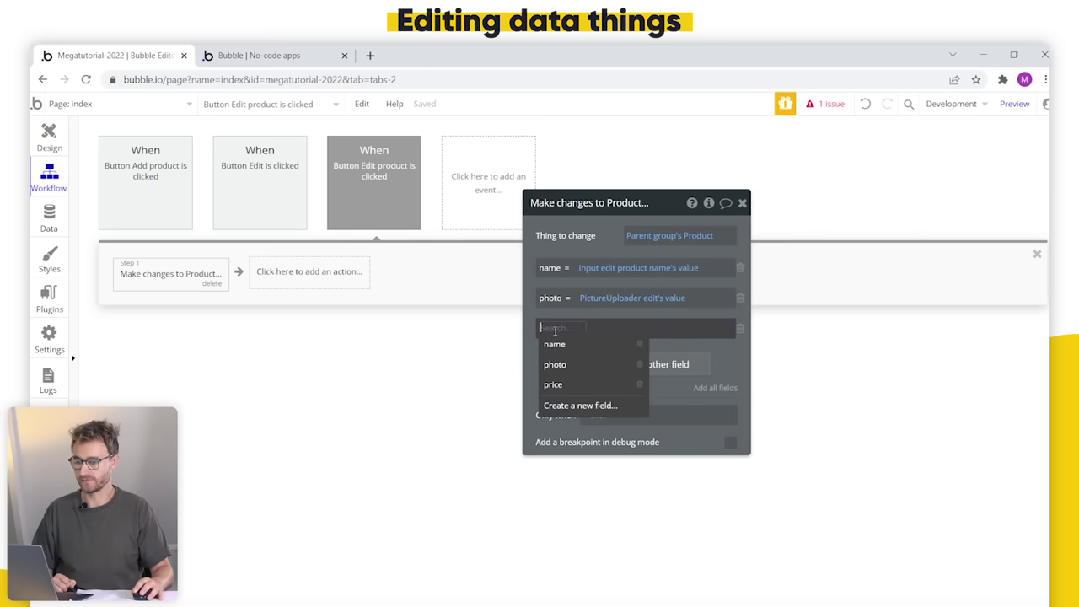
left_click(578, 384)
left_click(584, 328)
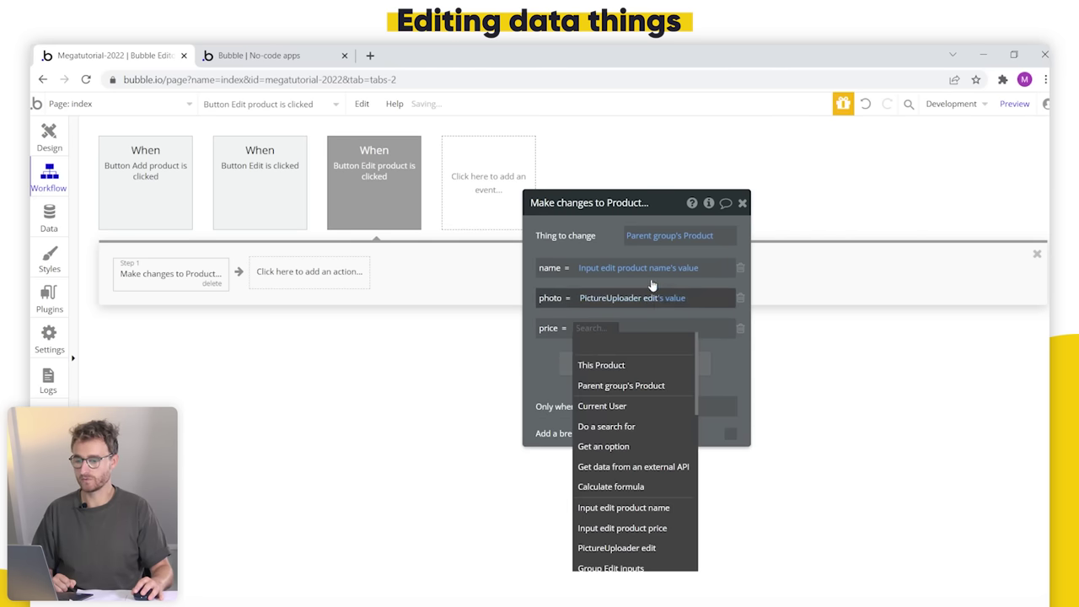
left_click(665, 526)
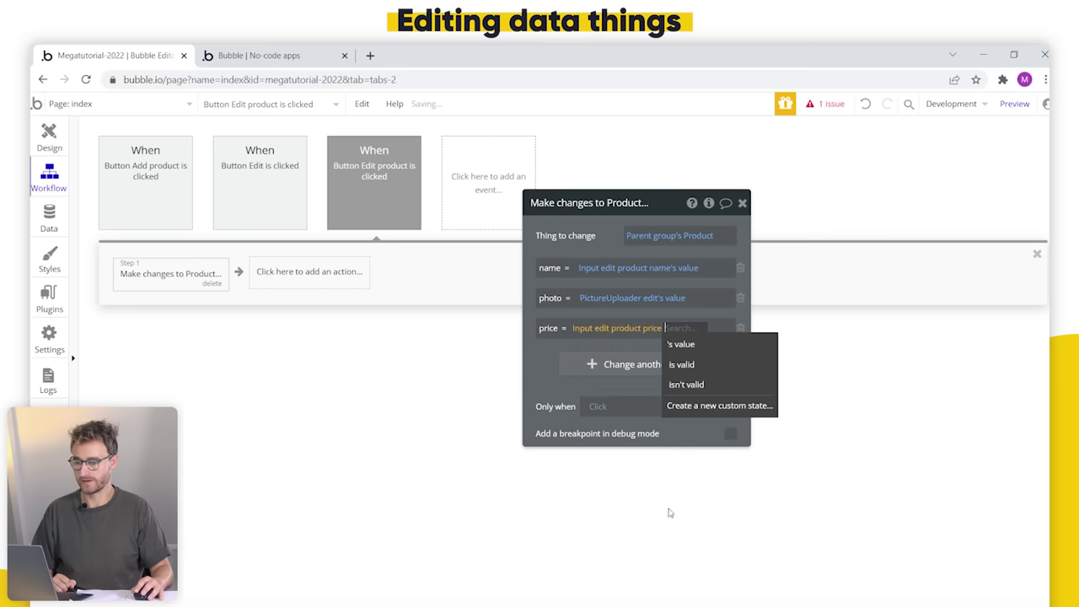
left_click(715, 348)
left_click_drag(732, 371, 735, 348)
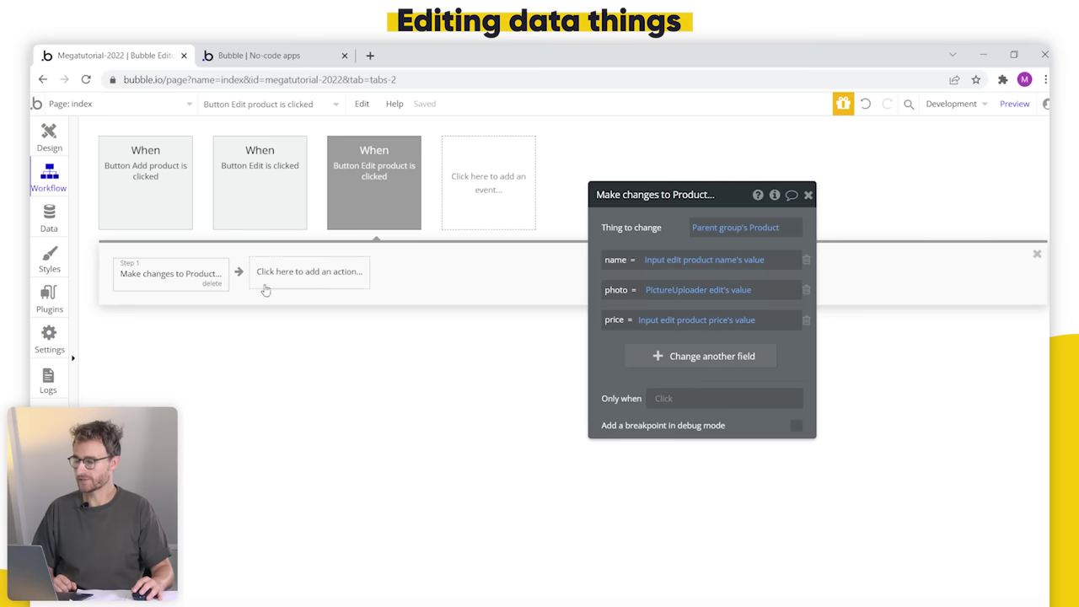
left_click(332, 285)
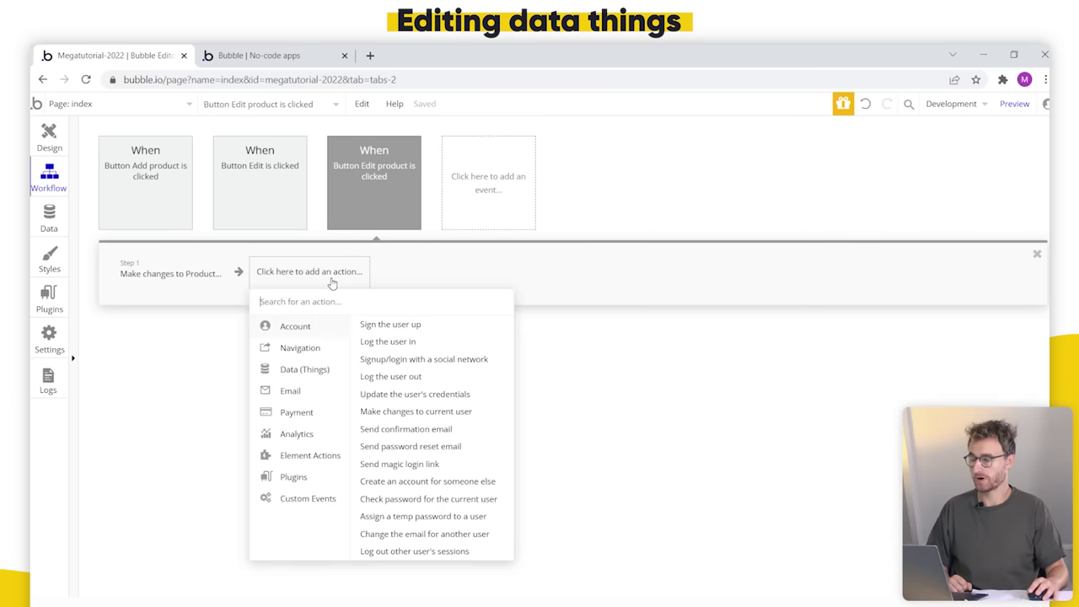
Step: Add a Hide action targeting Popup Edit product to the Edit product workflow
mouse_move(298, 460)
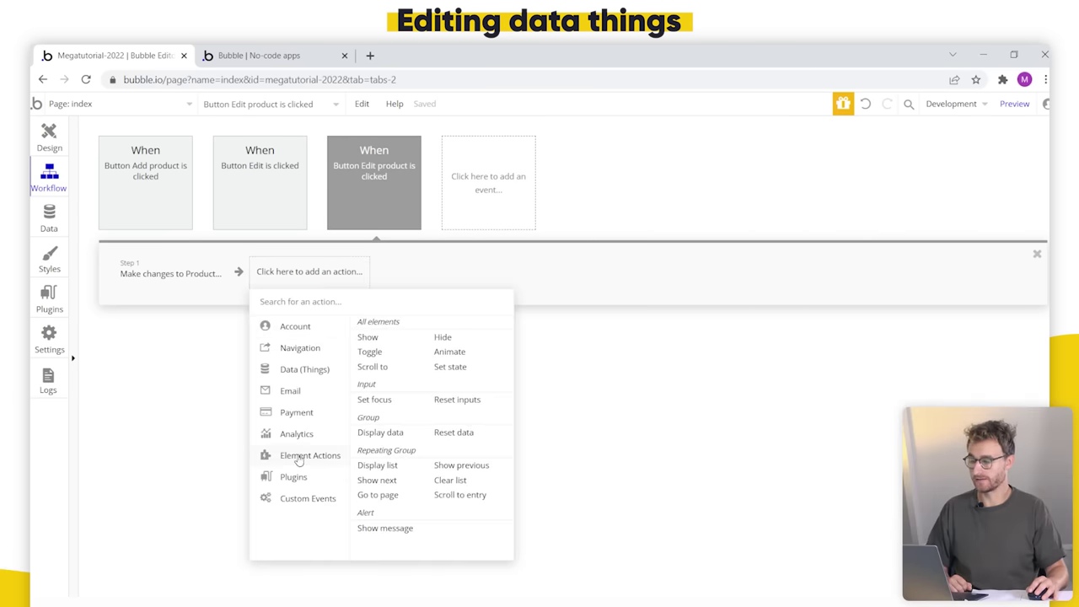
left_click(459, 337)
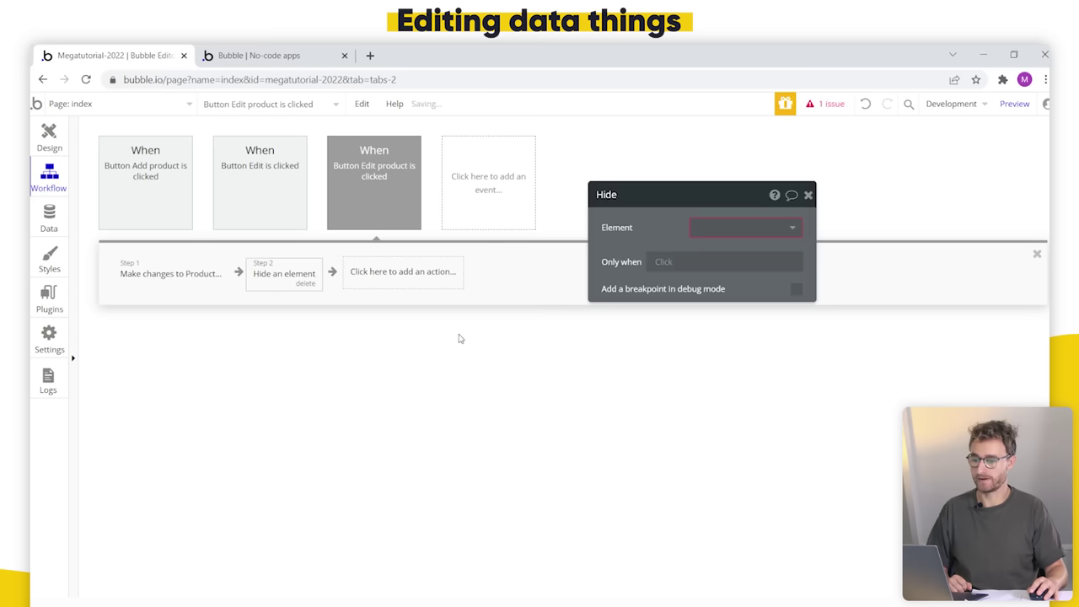
left_click(708, 229)
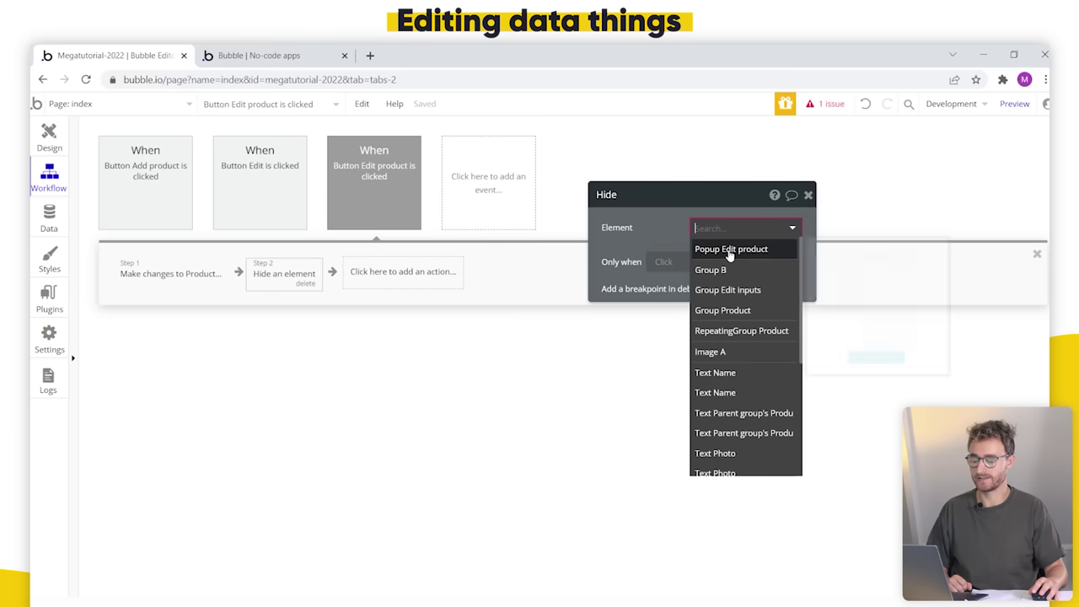
left_click(716, 248)
left_click_drag(589, 267, 561, 301)
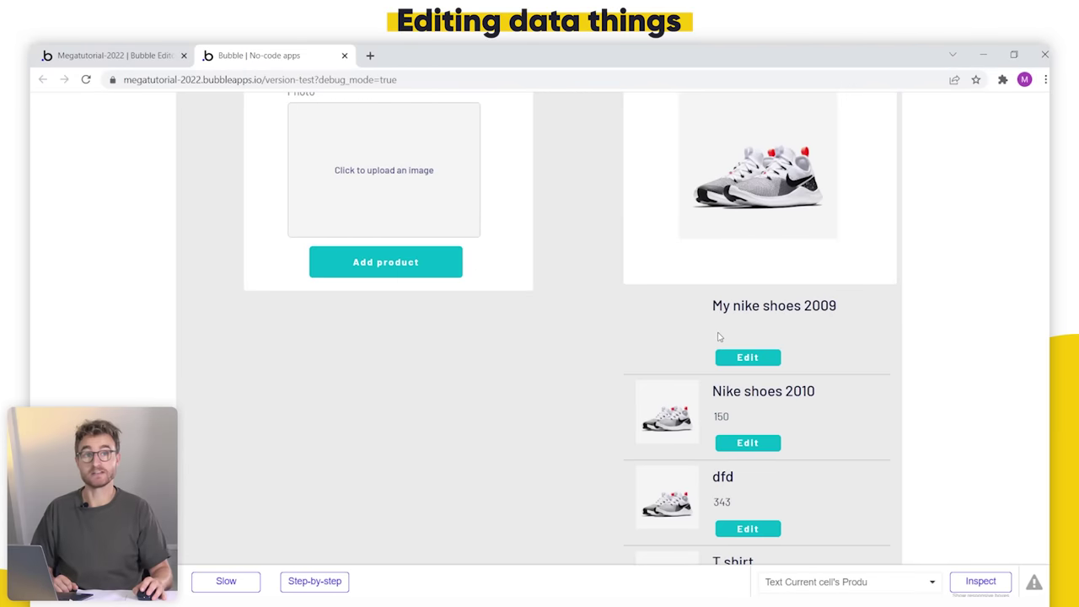
Step: Edit Nike shoes 2010 to name Nike shoes 2009 and price 200, then save it
scroll(578, 439, "down", 1)
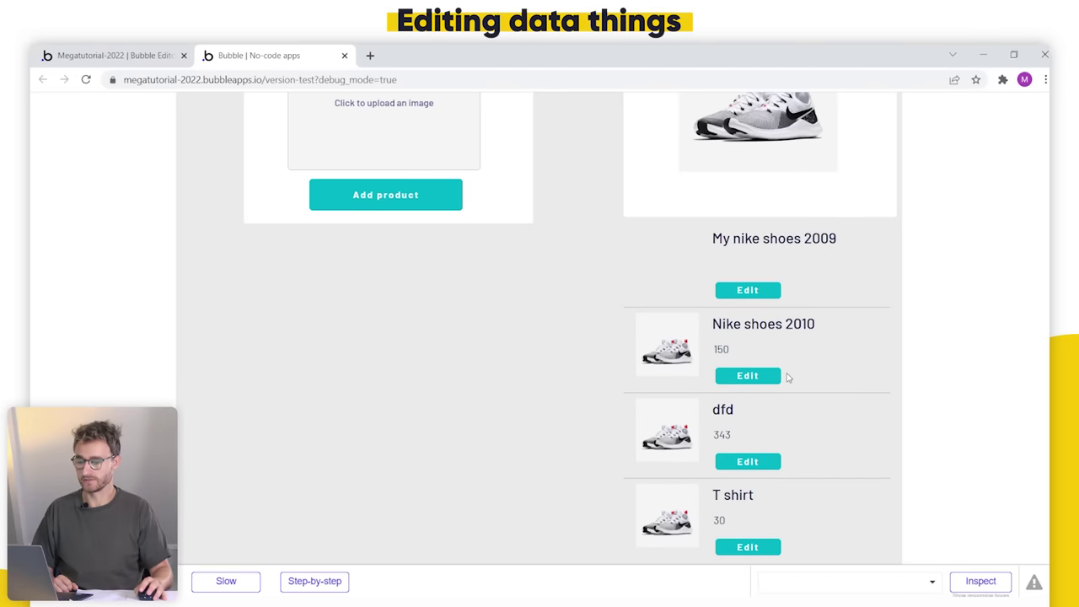
left_click(766, 379)
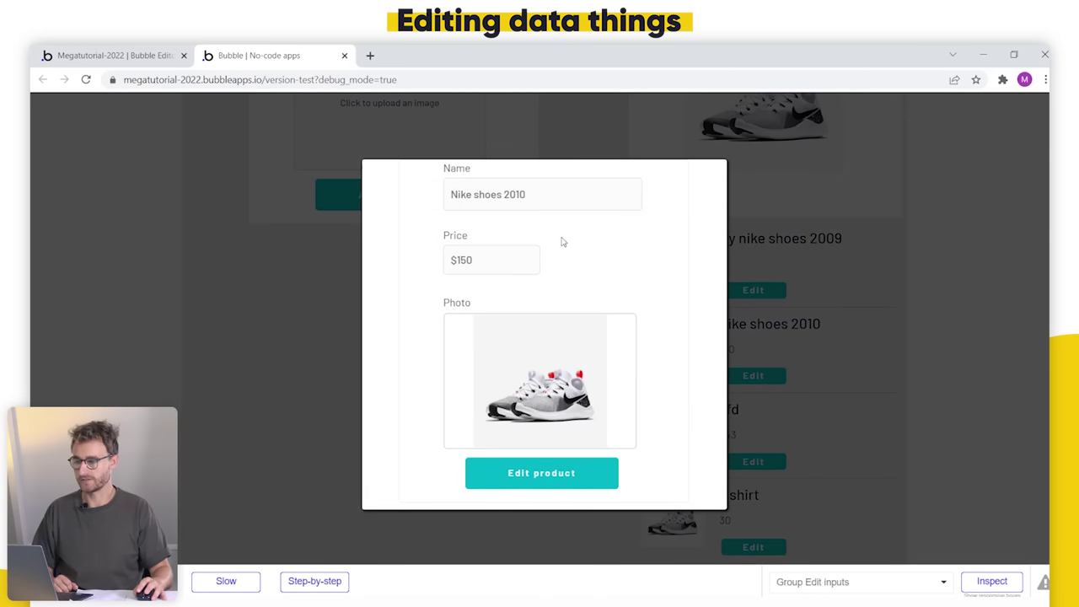
left_click(544, 199)
key("BackSpace")
key("BackSpace")
type("0")
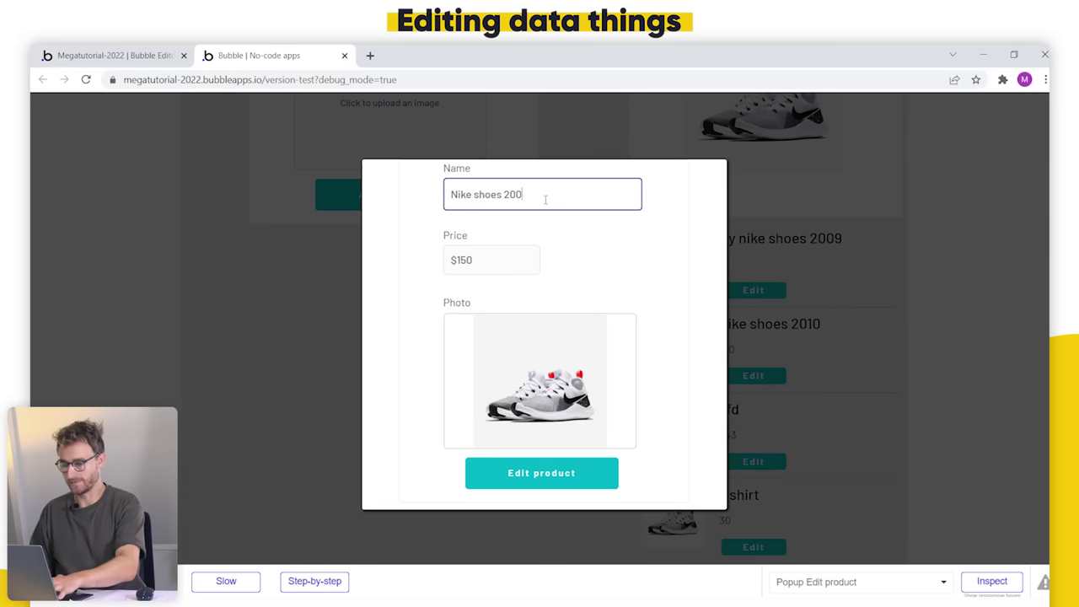
type("9")
key("Tab")
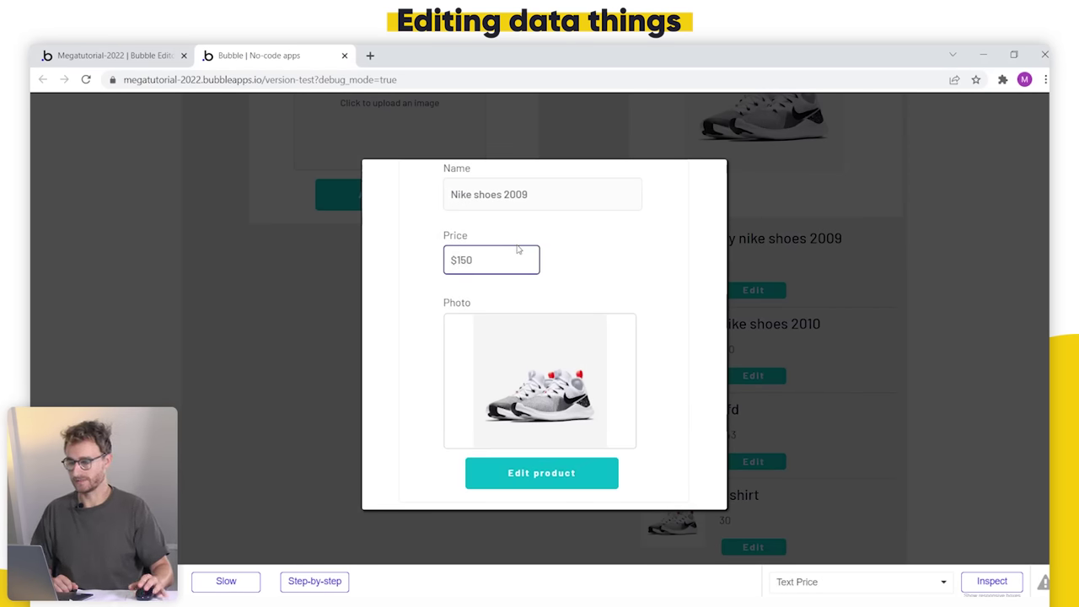
key("BackSpace")
key("BackSpace")
key("BackSpace")
type("2")
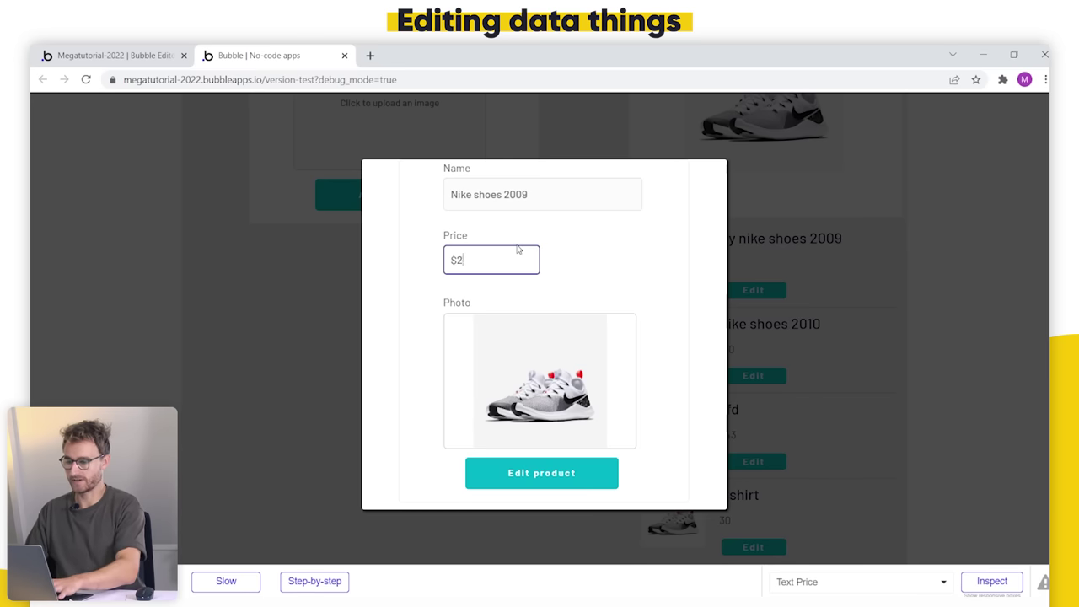
type("00")
left_click(597, 255)
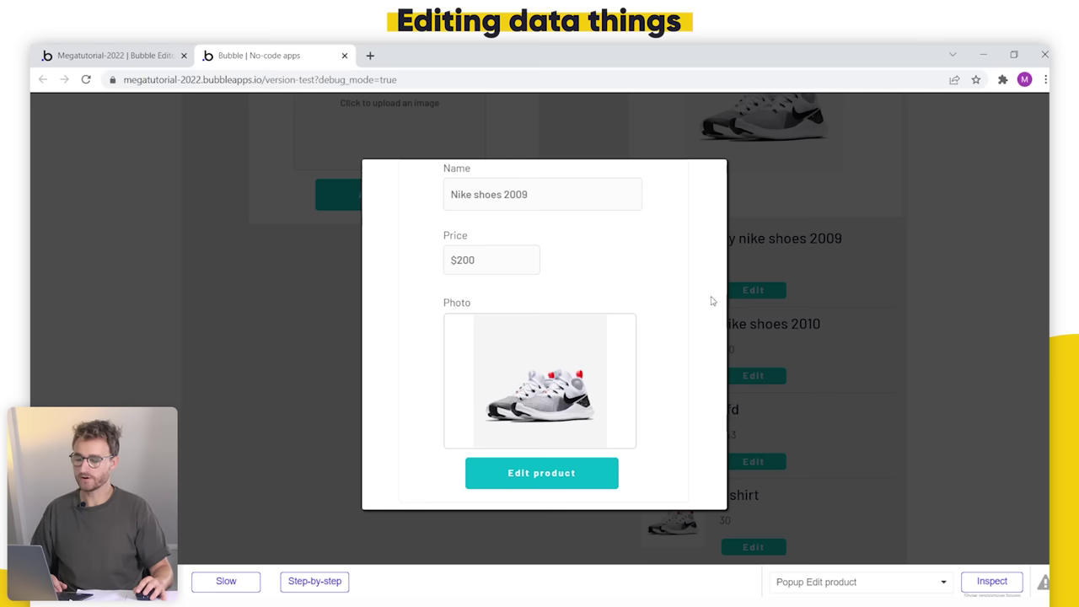
left_click(548, 479)
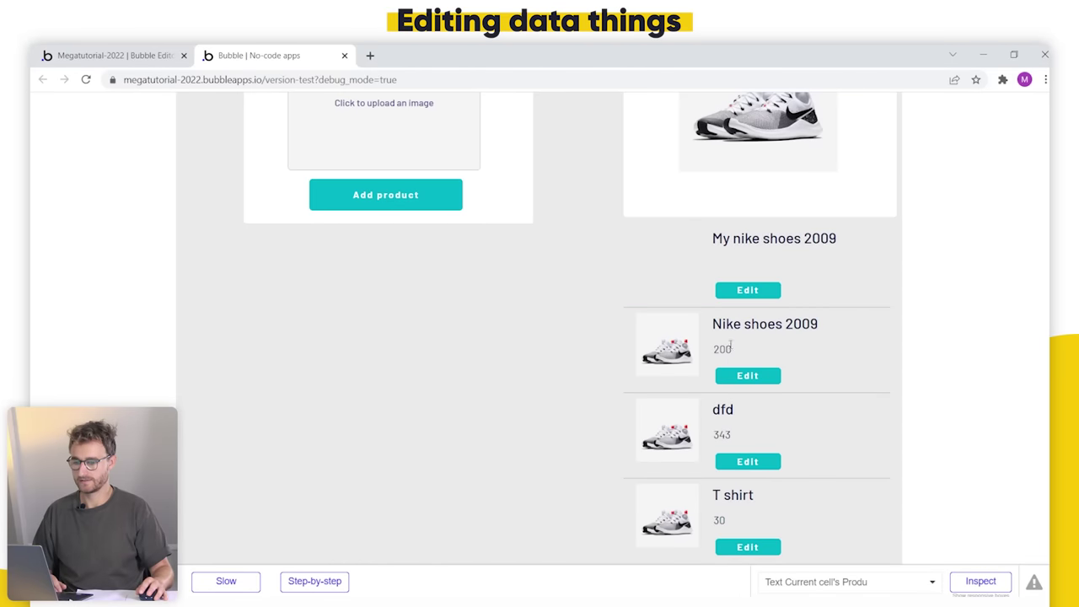
left_click_drag(729, 345, 722, 338)
left_click(744, 352)
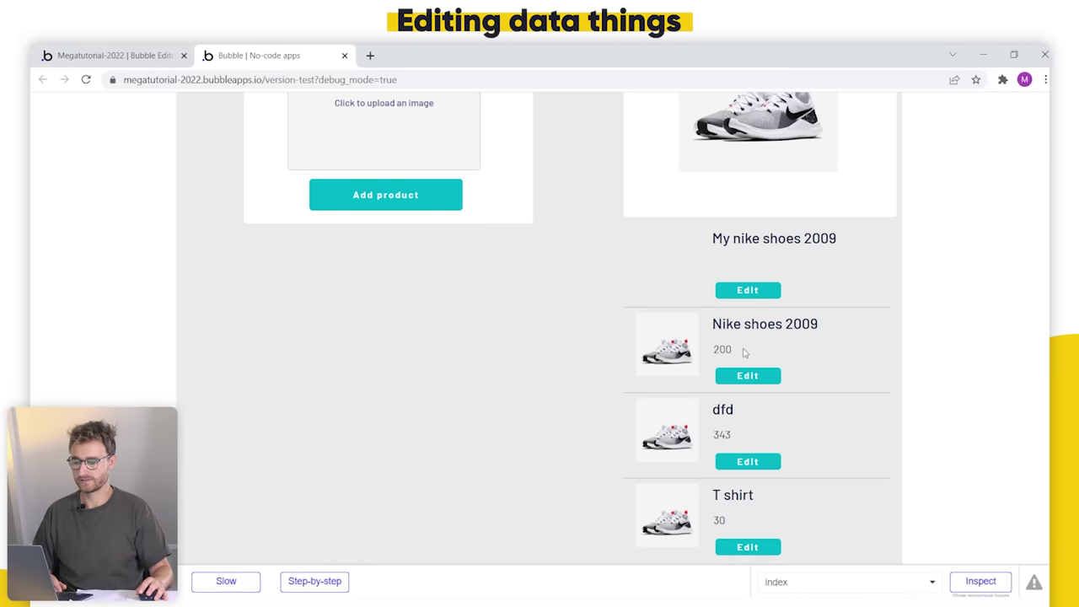
left_click(110, 55)
left_click(48, 219)
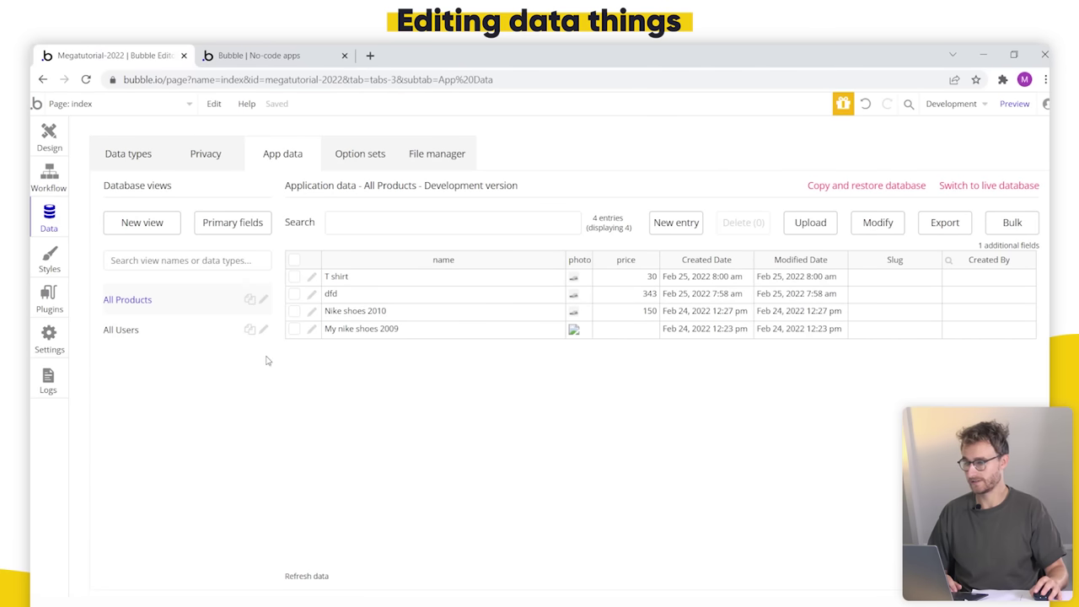
left_click(316, 580)
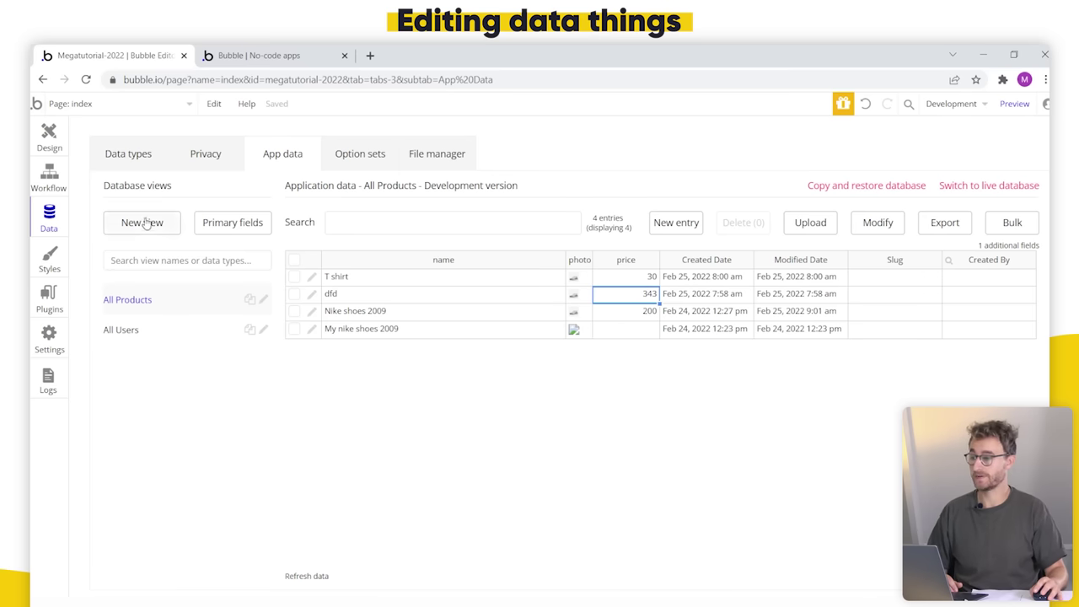
left_click(350, 312)
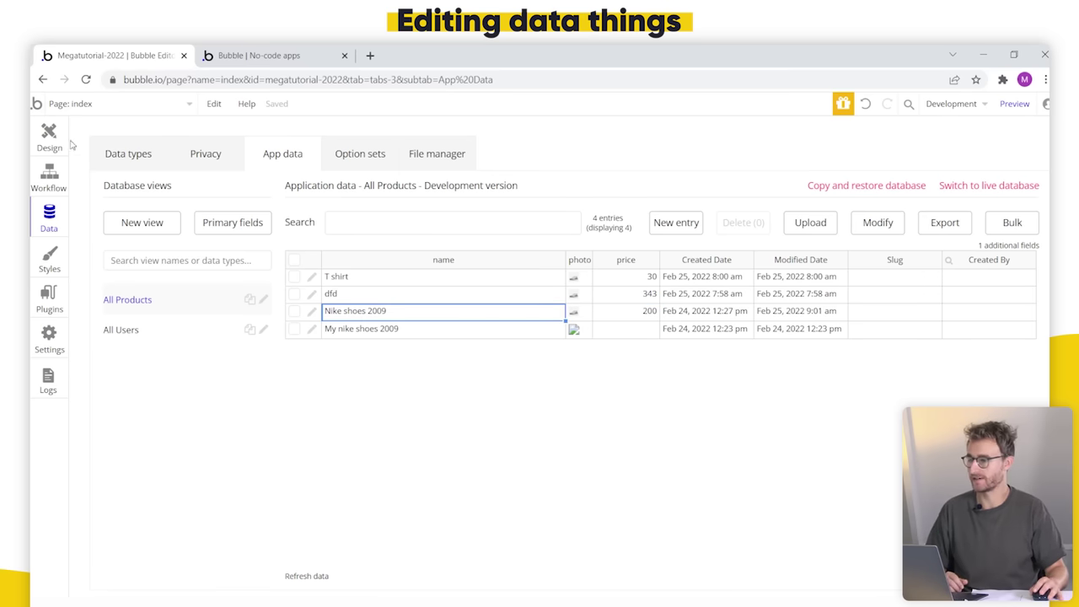
left_click(42, 140)
left_click(326, 53)
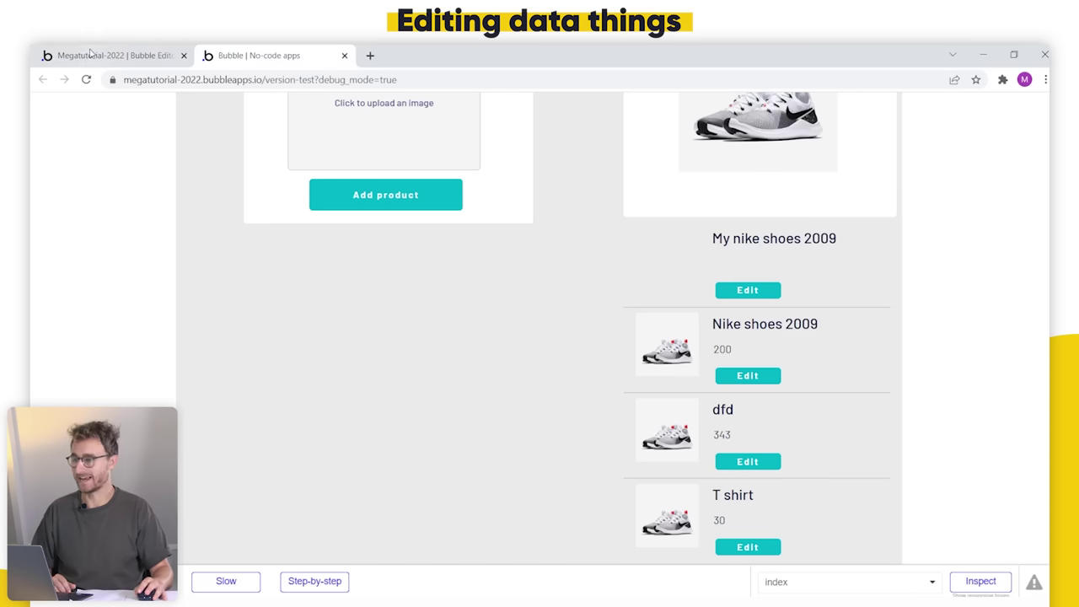
key("ctrl+shift+Tab")
scroll(746, 414, "down", 3)
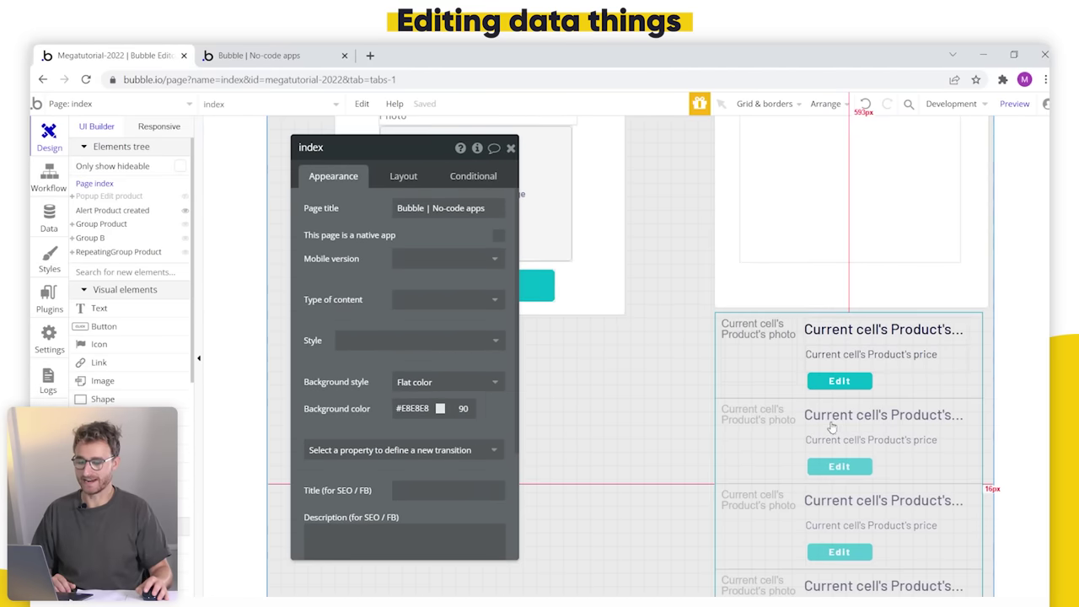
left_click(831, 423)
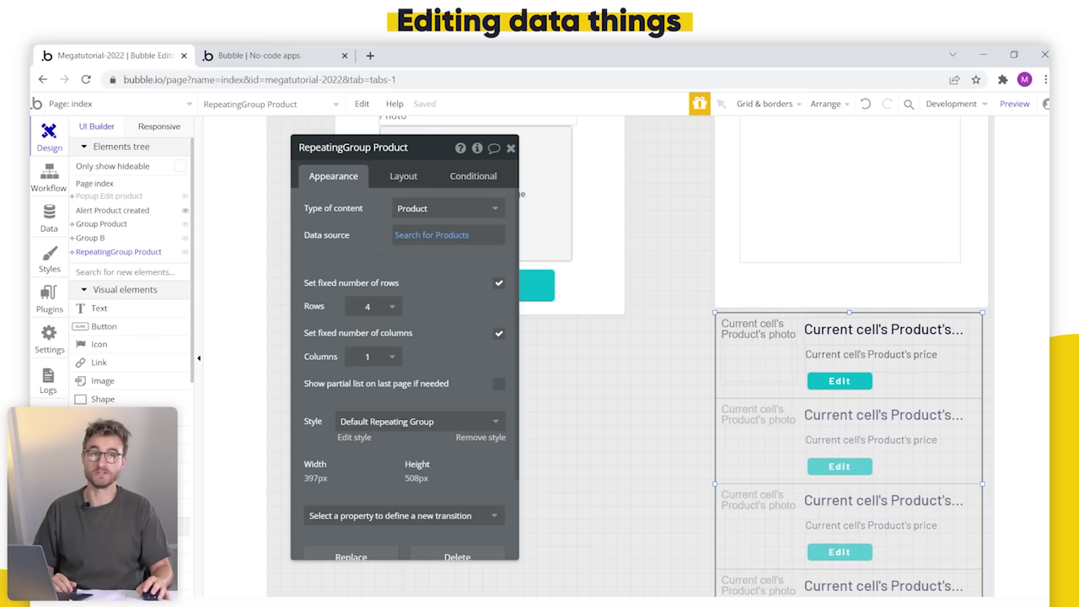
left_click(277, 51)
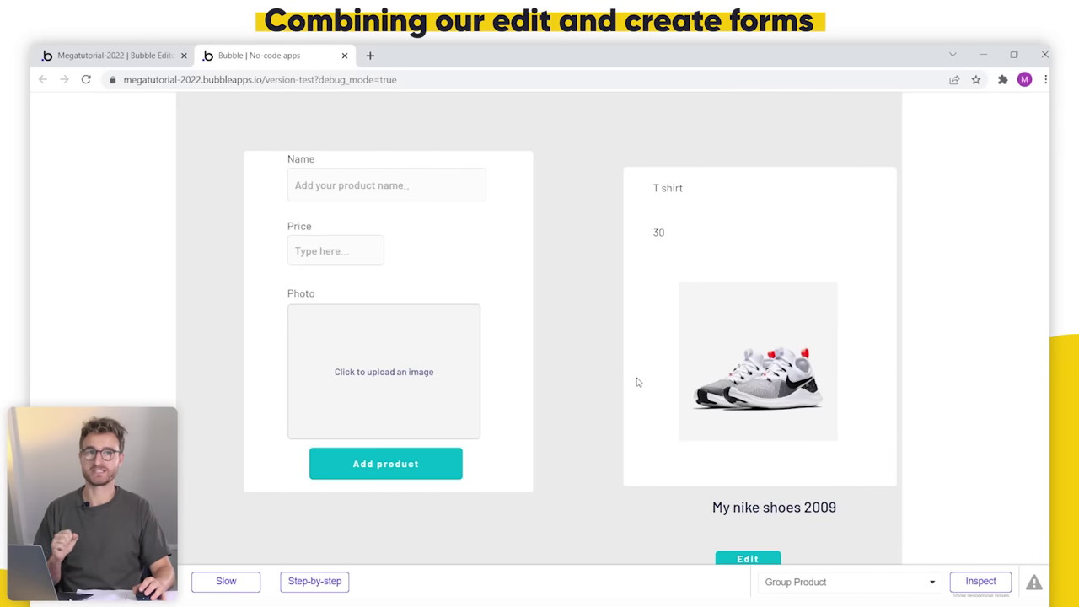
Step: Back in the editor, open and close Popup Edit product from the Elements tree
left_click(133, 55)
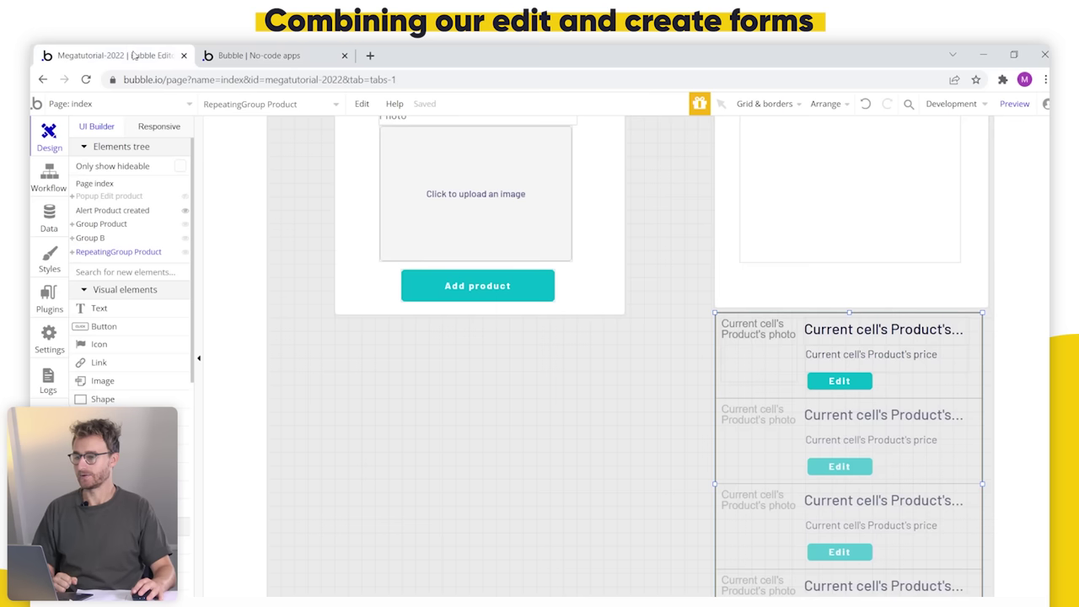
left_click(103, 196)
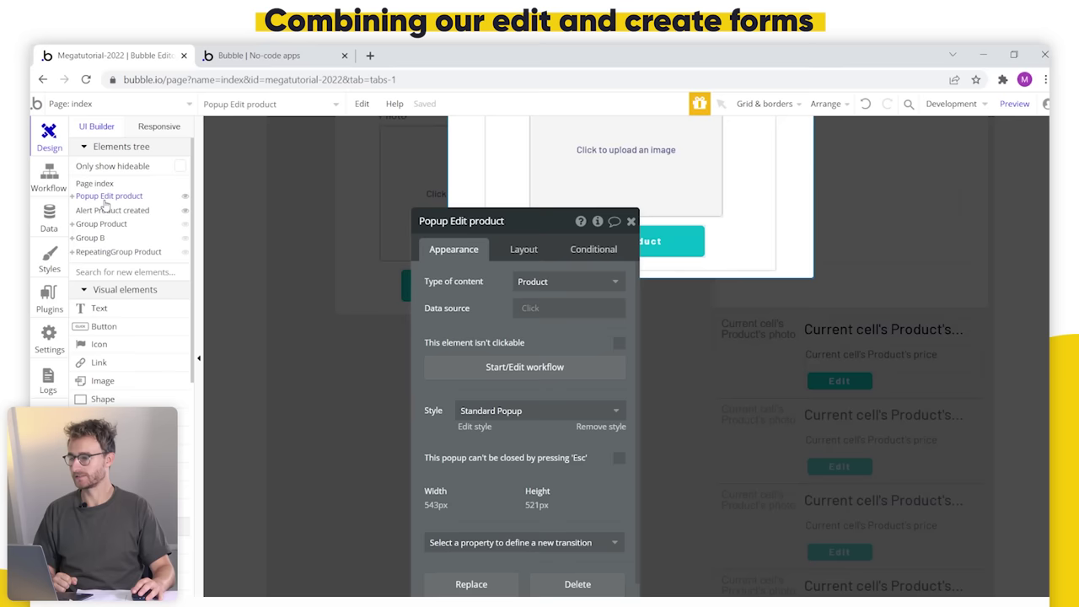
left_click_drag(578, 329, 905, 330)
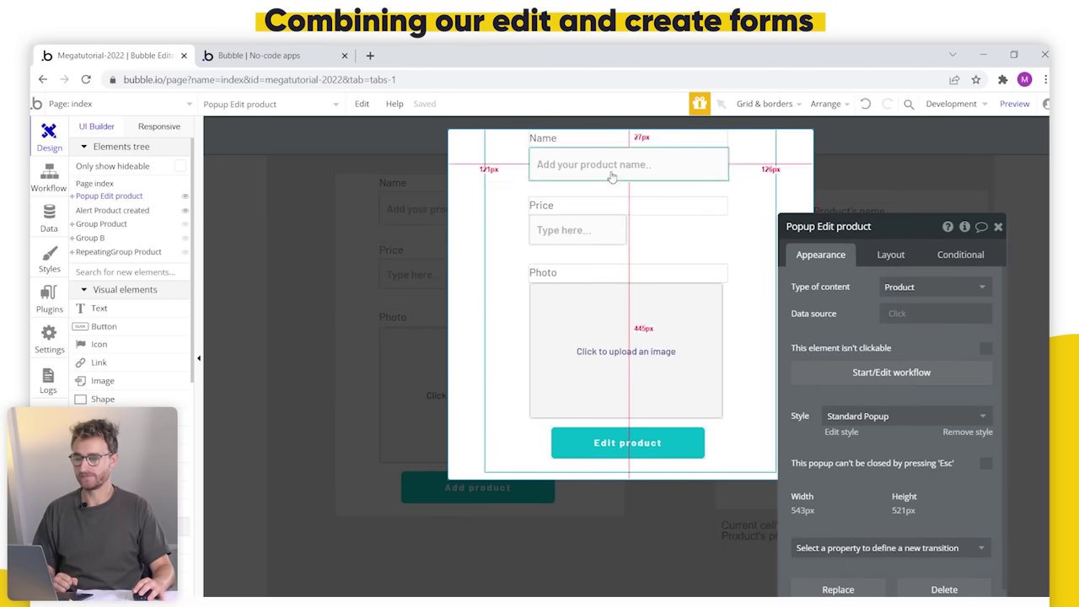
left_click(328, 419)
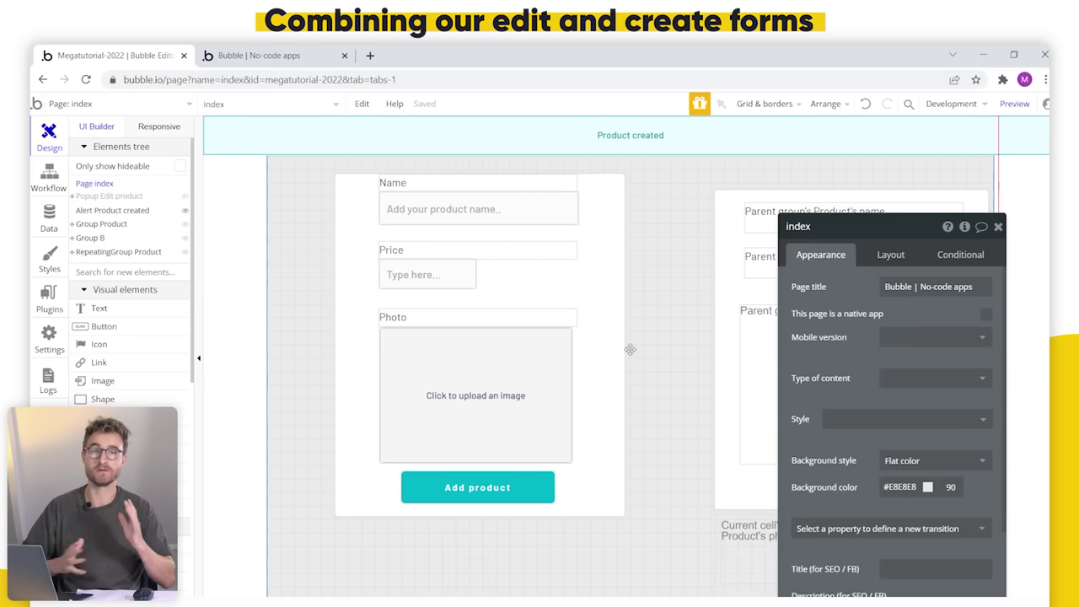
left_click_drag(860, 381, 749, 342)
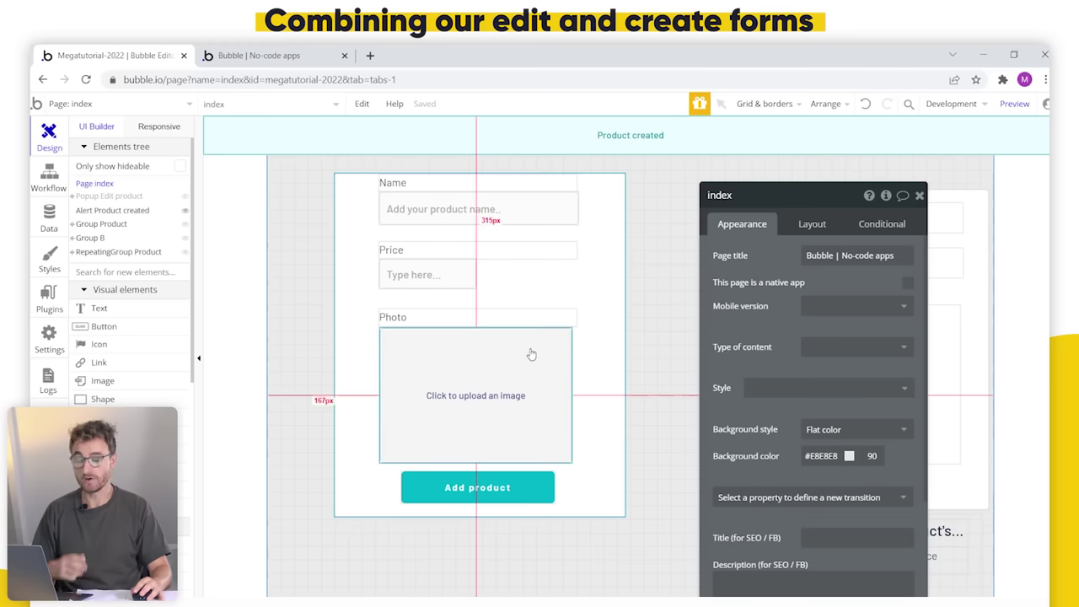
Step: Check the name input's placeholder, compare with the popup, then reveal the hidden Group Product
left_click(506, 209)
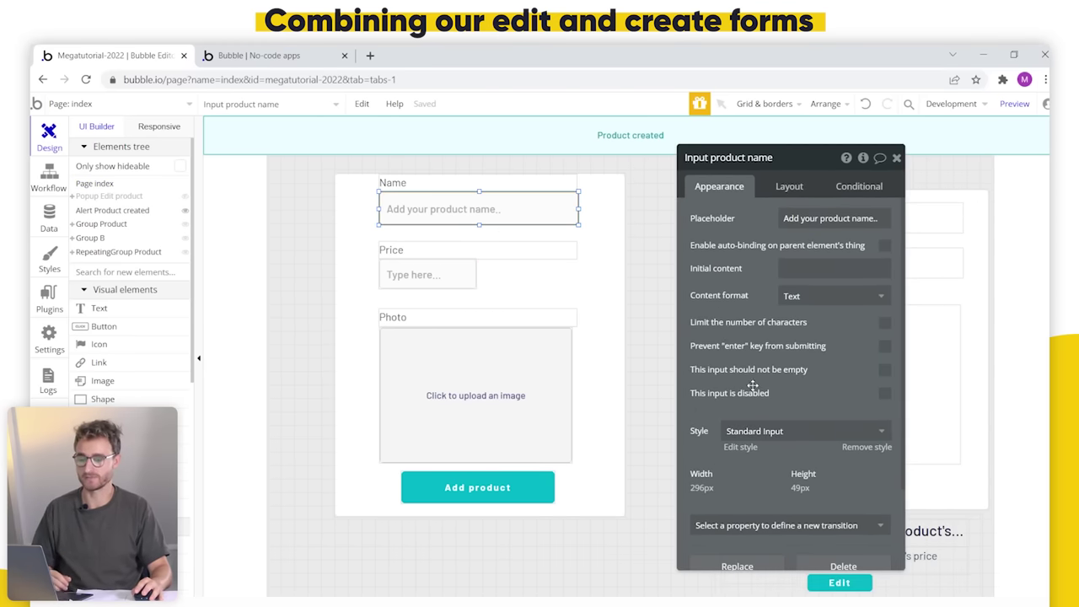
triple_click(840, 220)
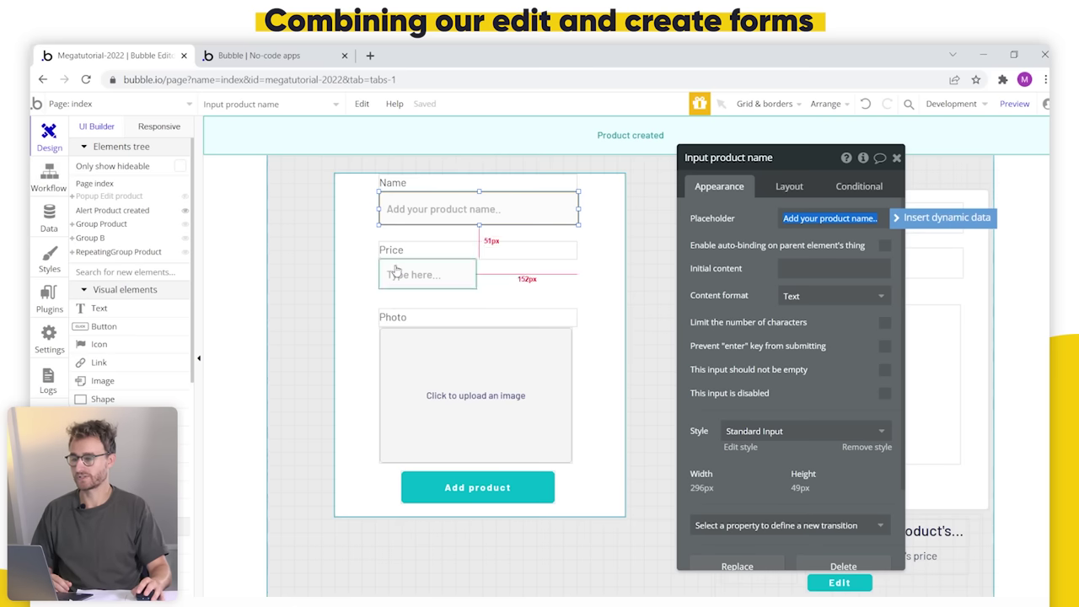
left_click(107, 197)
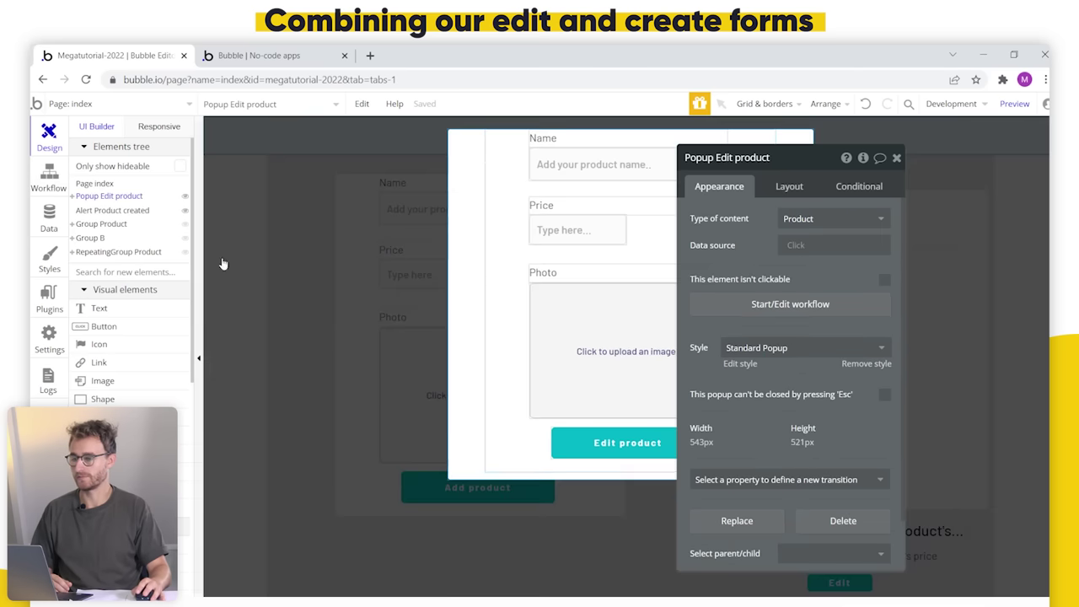
left_click(302, 299)
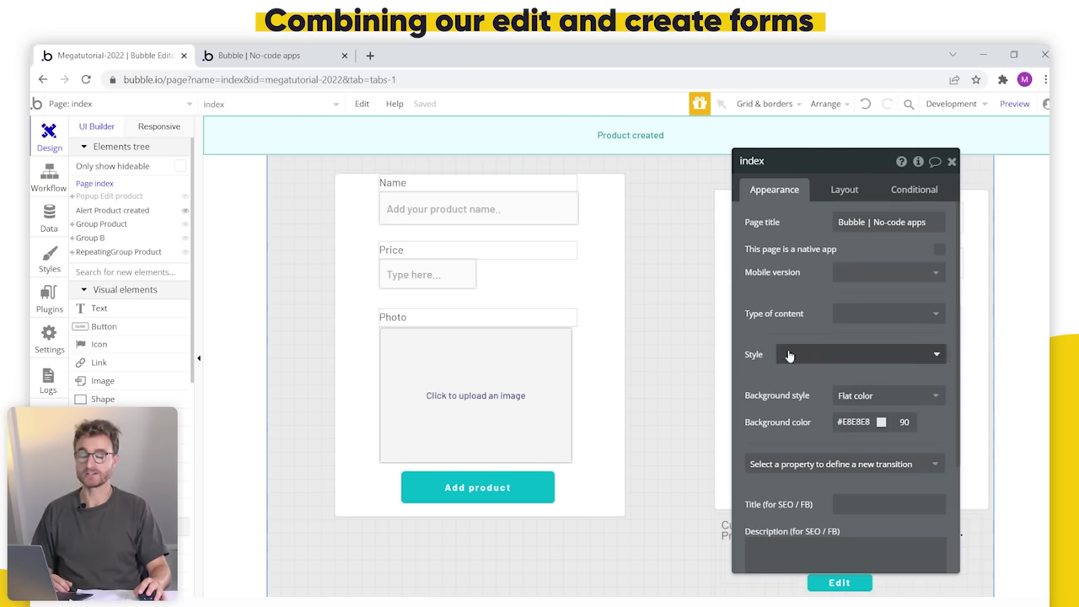
left_click_drag(769, 327, 332, 329)
scroll(728, 408, "down", 3)
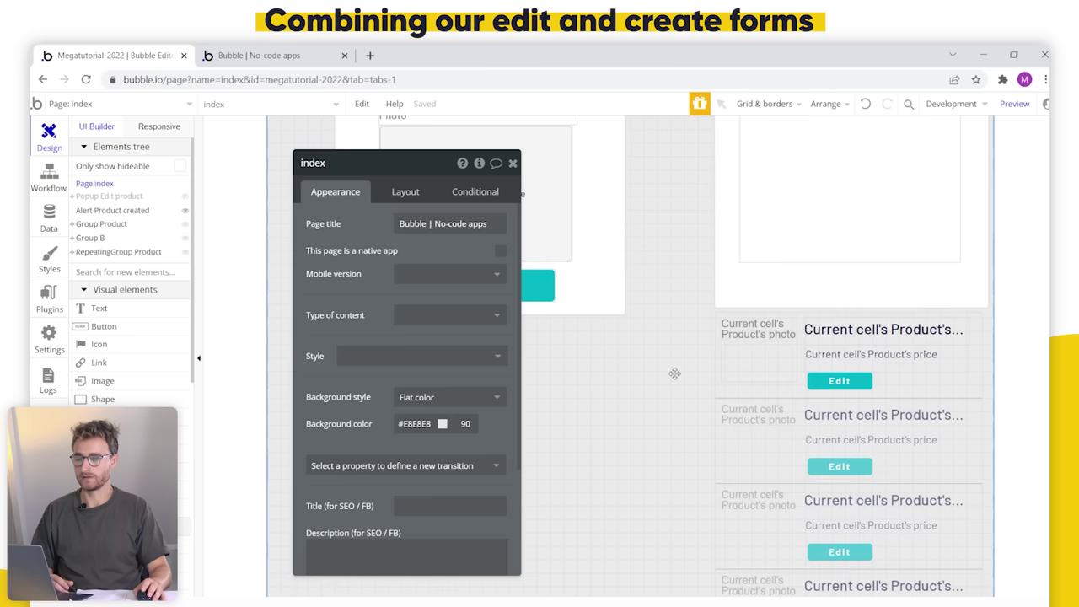
left_click(101, 223)
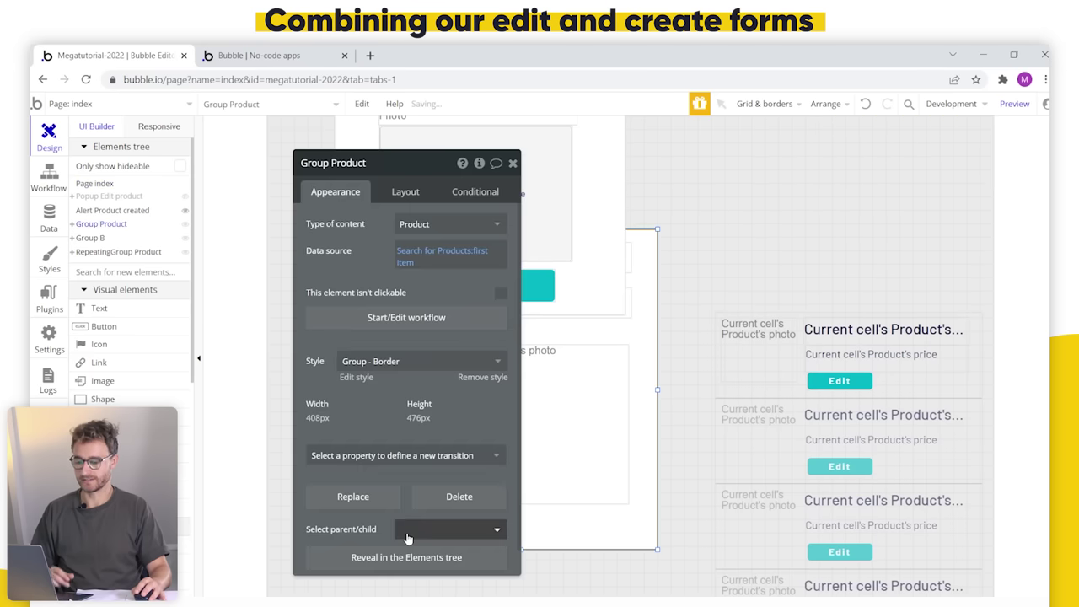
Step: Hide Group Product and drag RepeatingGroup Product up beside the Add product form
key("Escape")
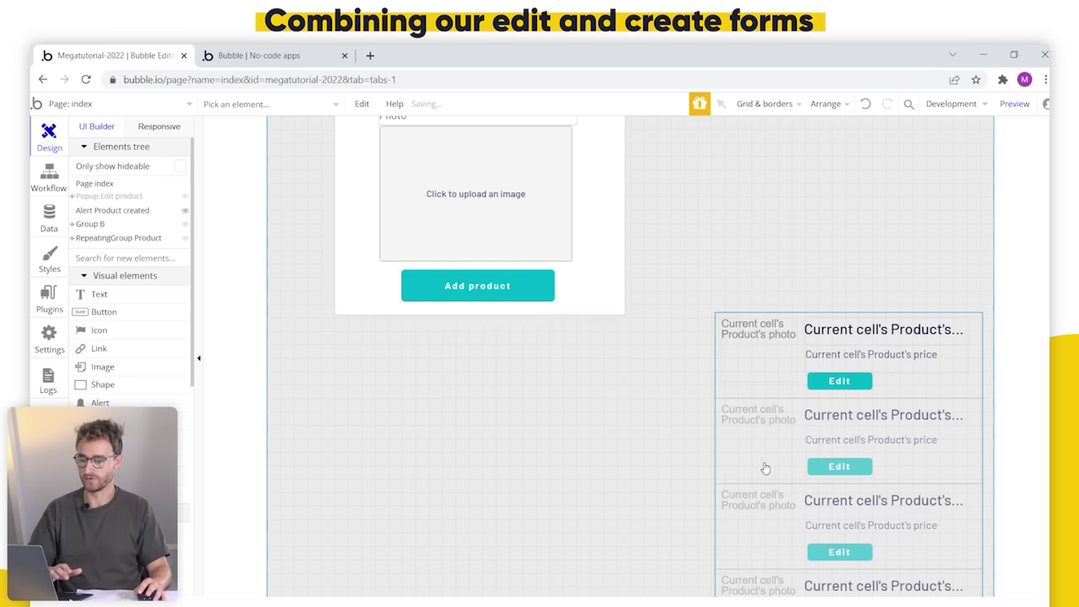
left_click_drag(777, 557, 721, 299)
left_click_drag(720, 401, 747, 336)
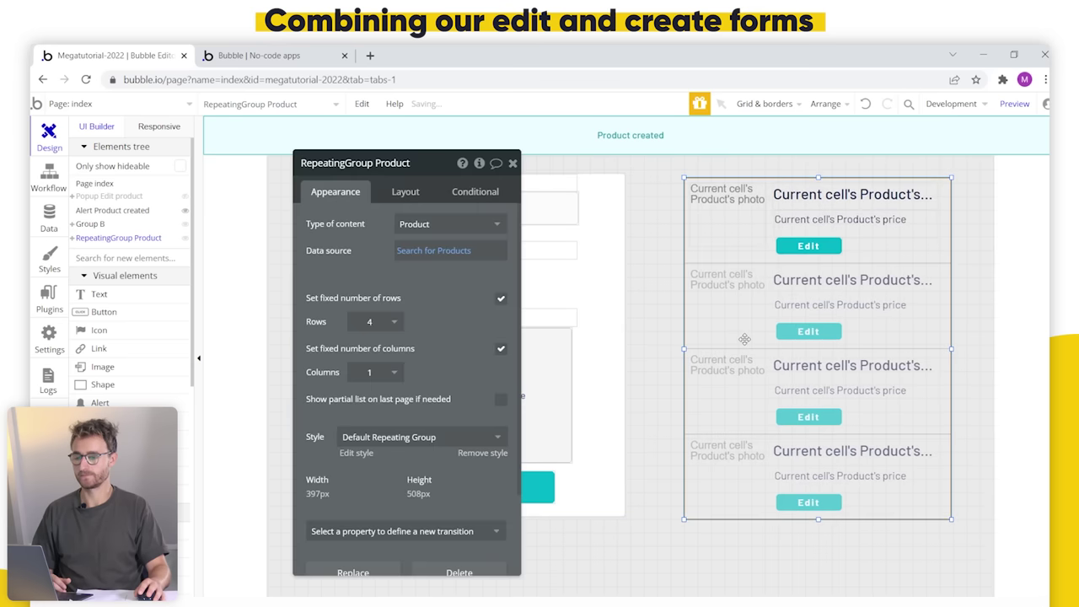
key("Escape")
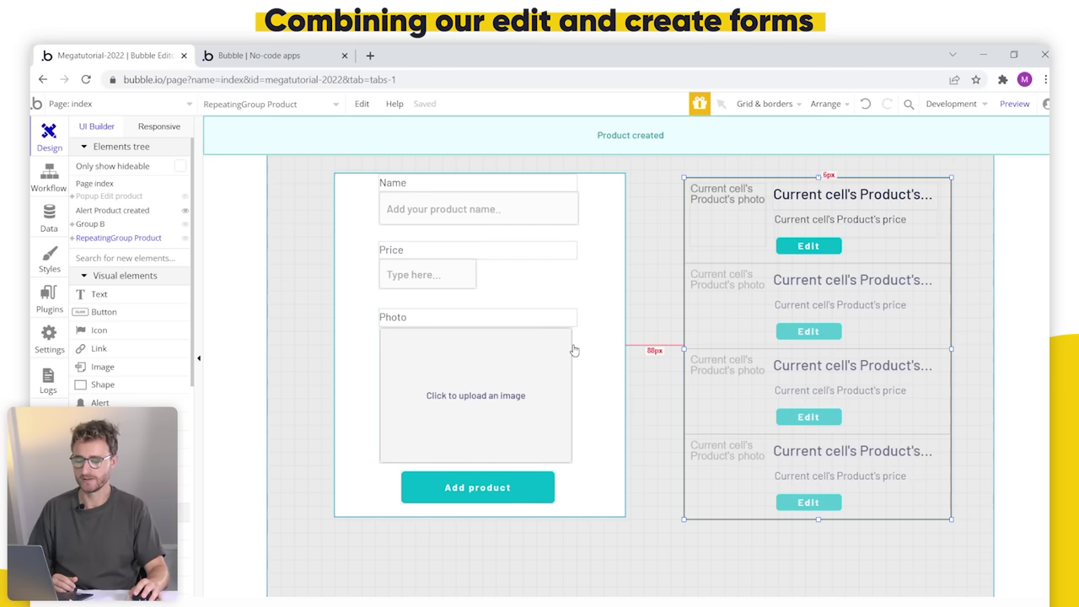
key("Escape")
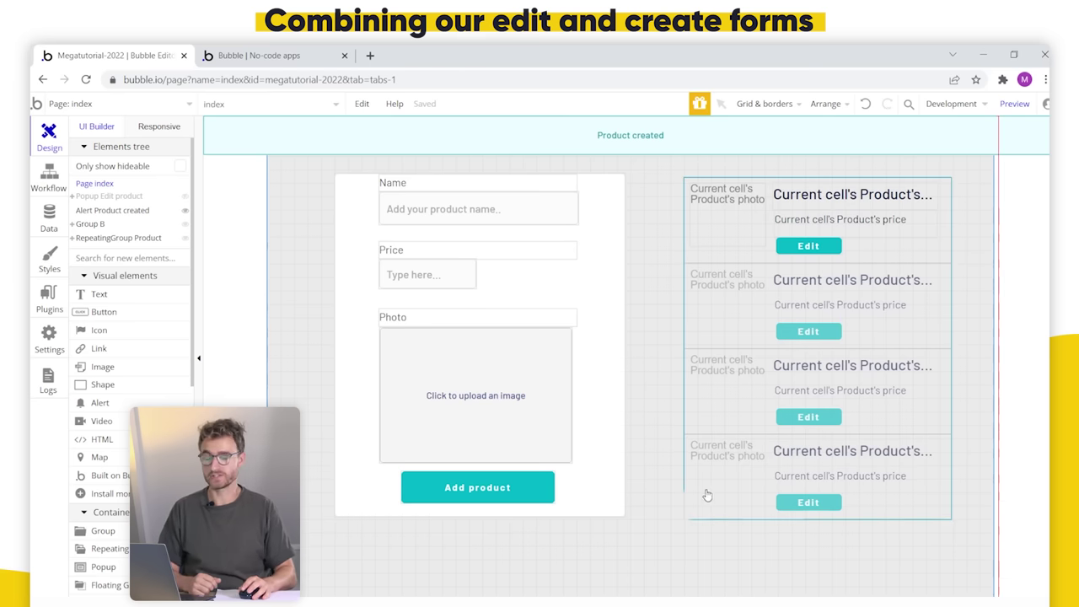
Step: Rename Group B to 'Group Add/edit product' with Product as its type of content
double_click(599, 317)
left_click_drag(335, 236, 742, 252)
left_click(746, 209)
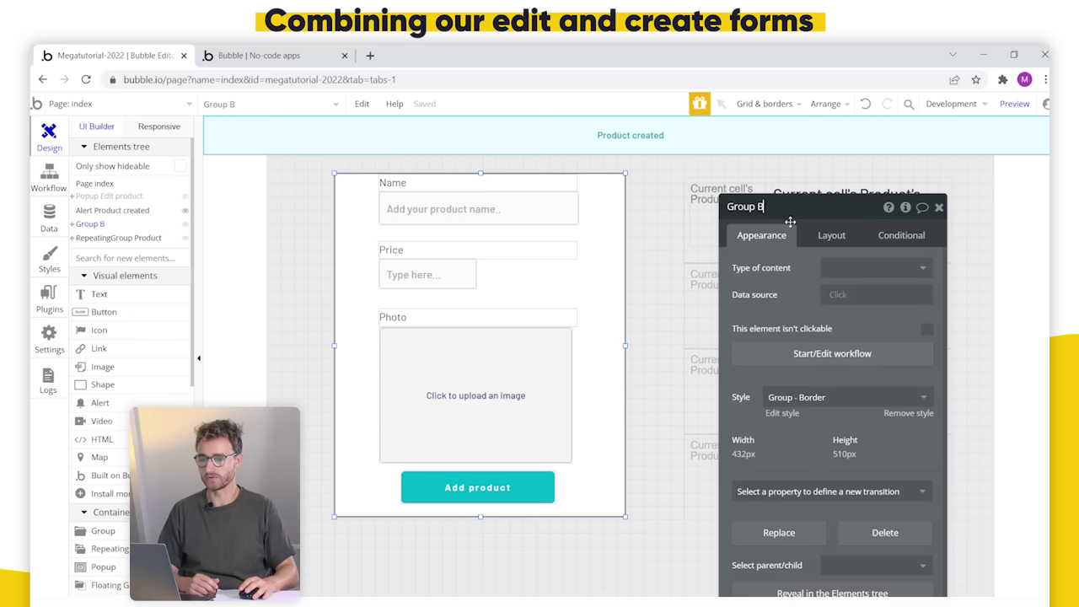
key("BackSpace")
type("Add/edit")
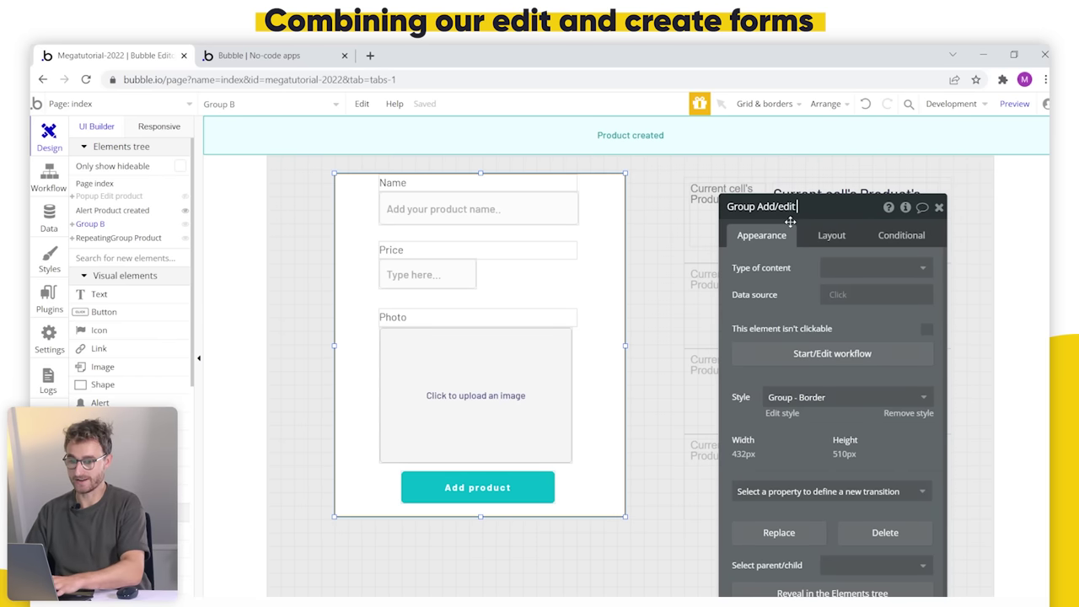
type(" product")
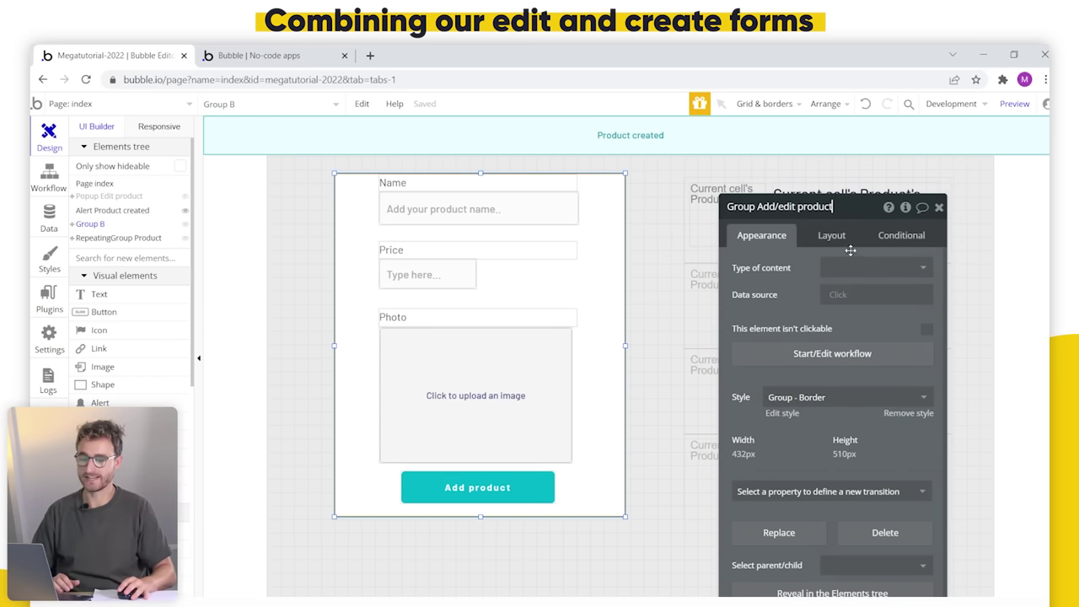
left_click(876, 268)
left_click(843, 329)
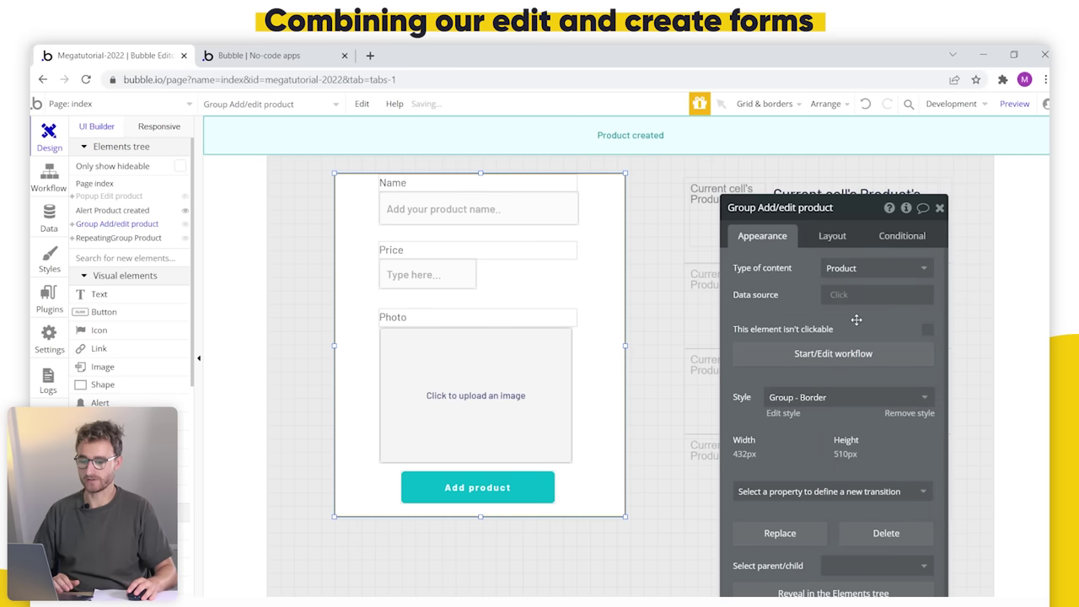
left_click_drag(807, 291, 759, 274)
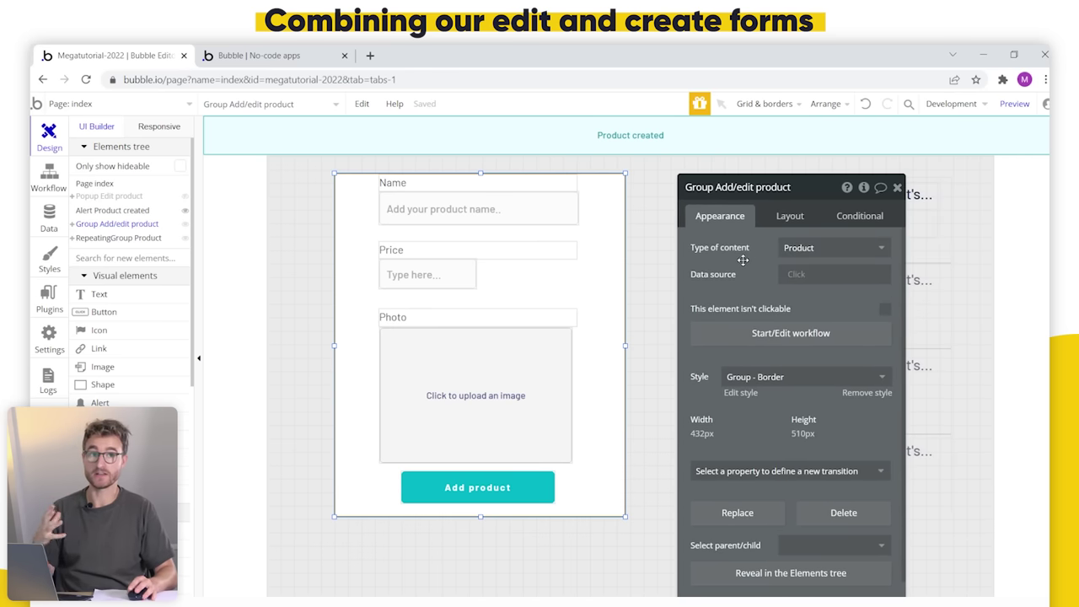
Step: Open the Button Edit workflow's Step 1 display-data action
left_click_drag(701, 283, 458, 325)
left_click(807, 245)
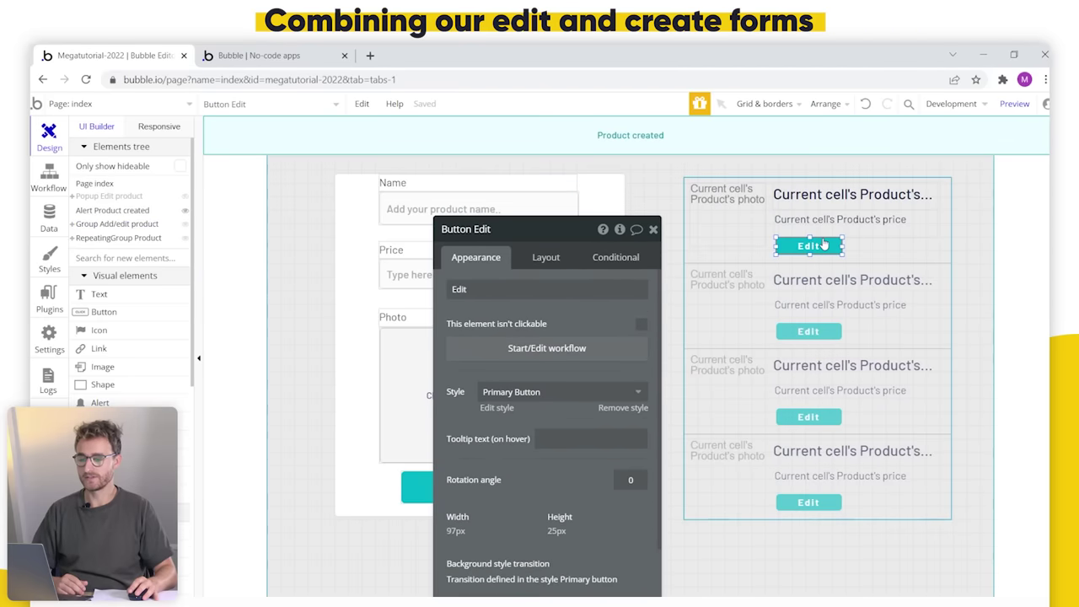
left_click(520, 348)
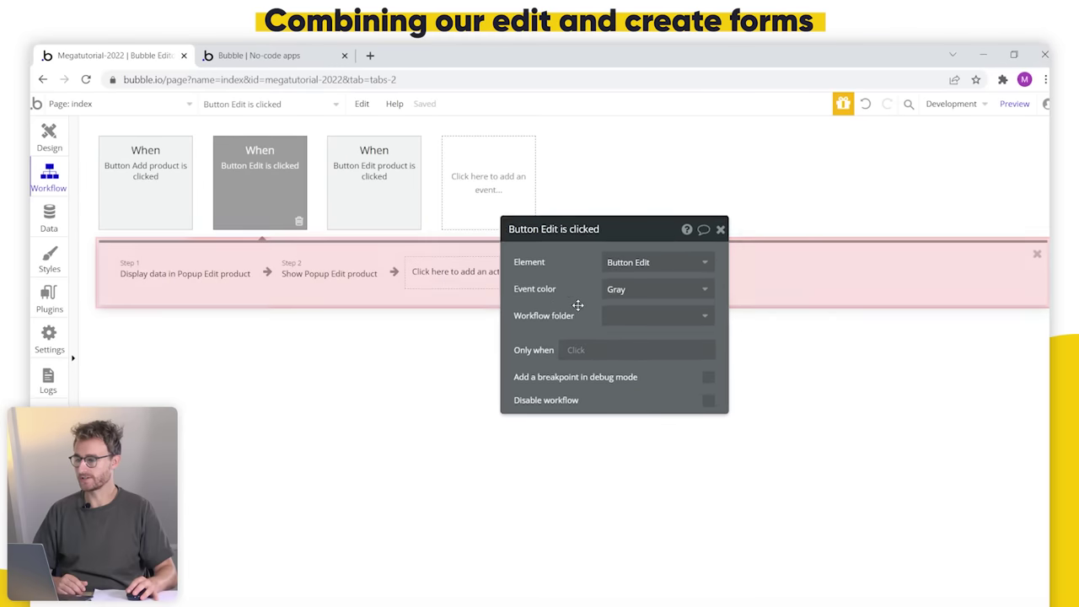
left_click(199, 278)
left_click_drag(669, 279, 509, 296)
Step: Display the cell's Product in Group Add/edit product and delete the Show Popup Edit product step
left_click(607, 288)
mouse_move(634, 358)
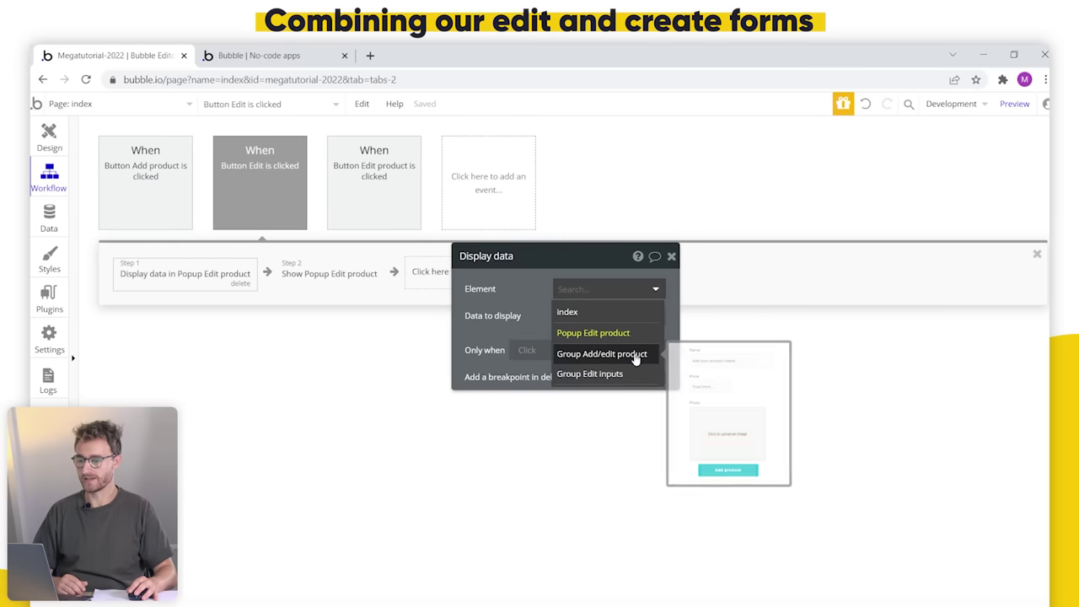
left_click(635, 358)
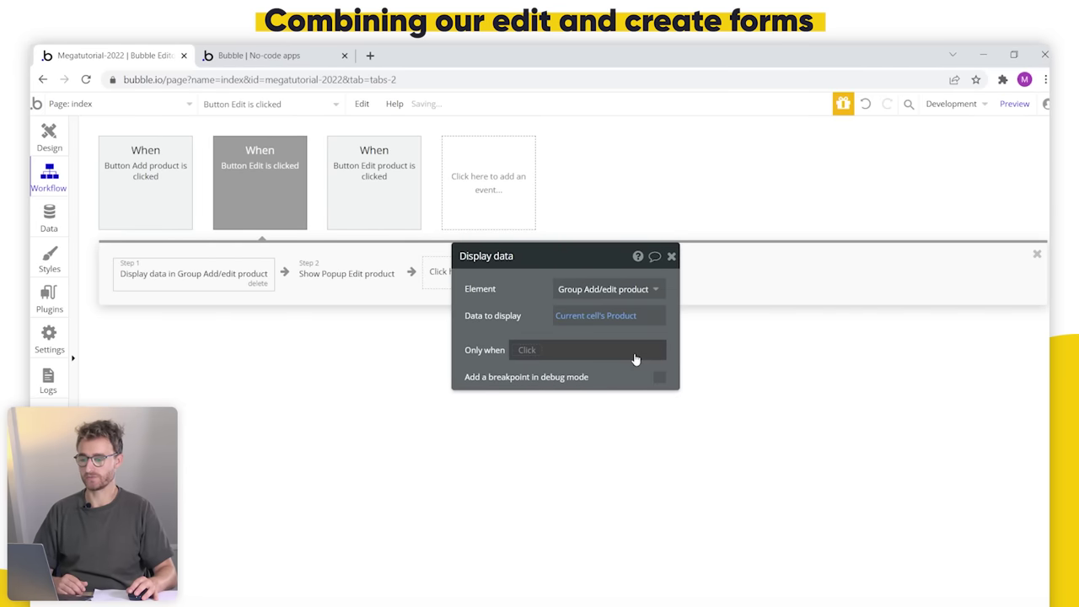
left_click(359, 278)
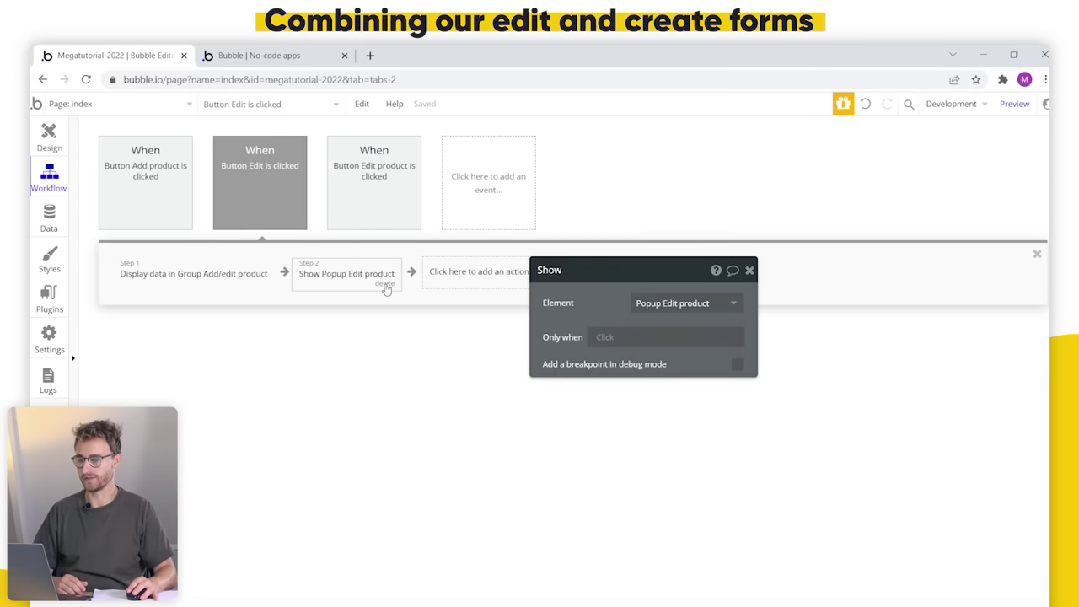
left_click(384, 285)
left_click(46, 150)
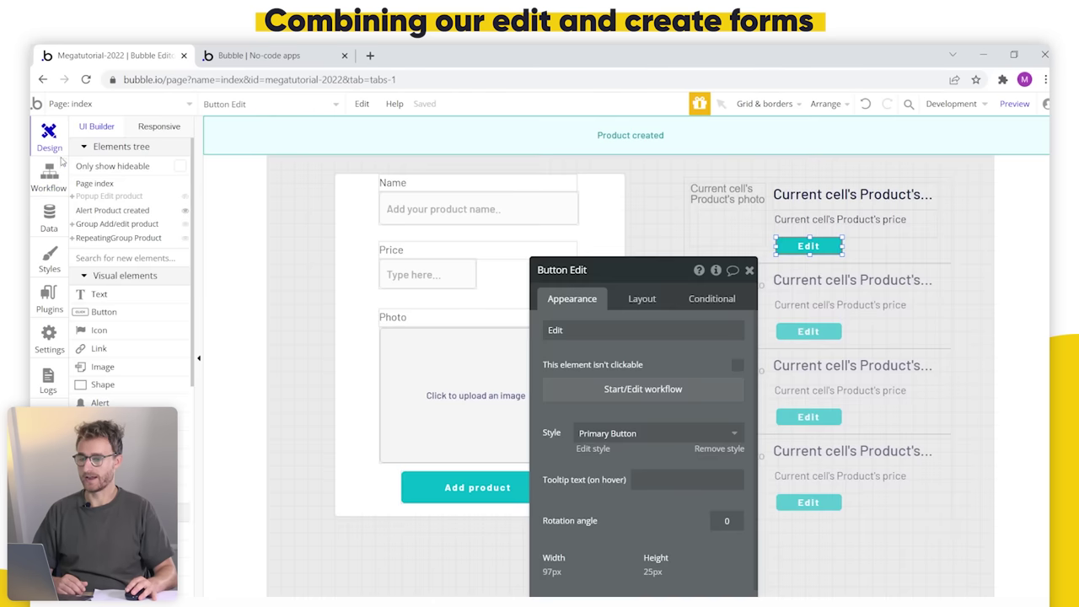
Step: Set the name input's initial content to Parent group's Product's name
left_click(446, 216)
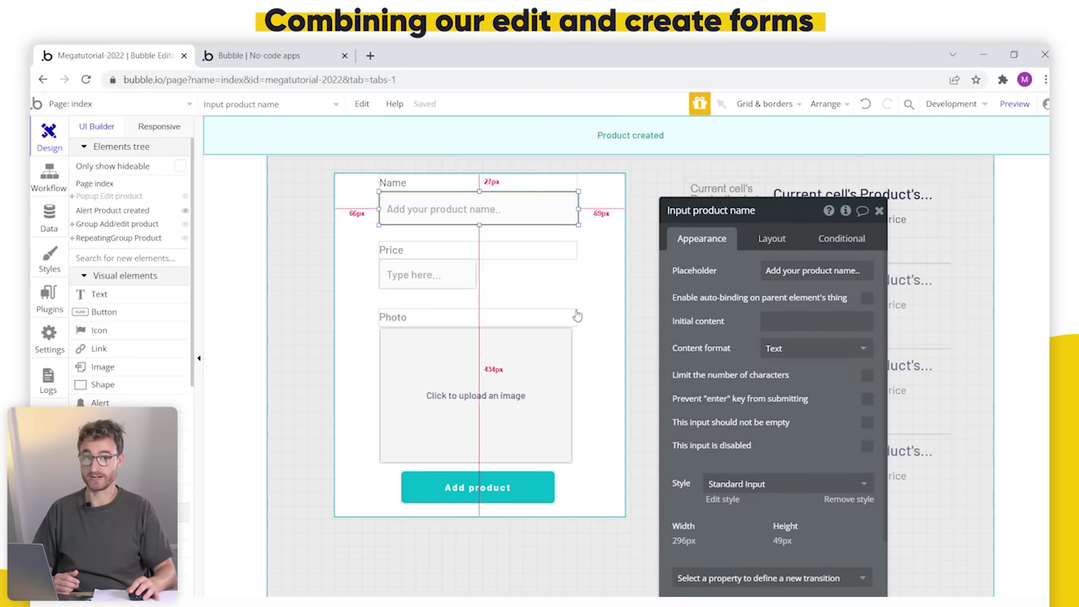
left_click(783, 321)
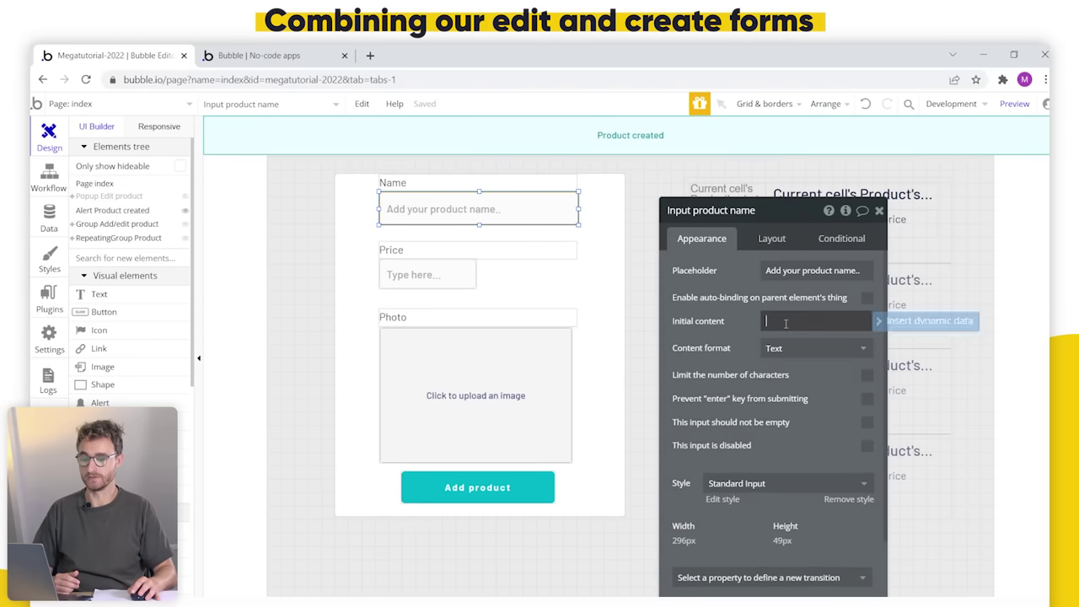
left_click(927, 320)
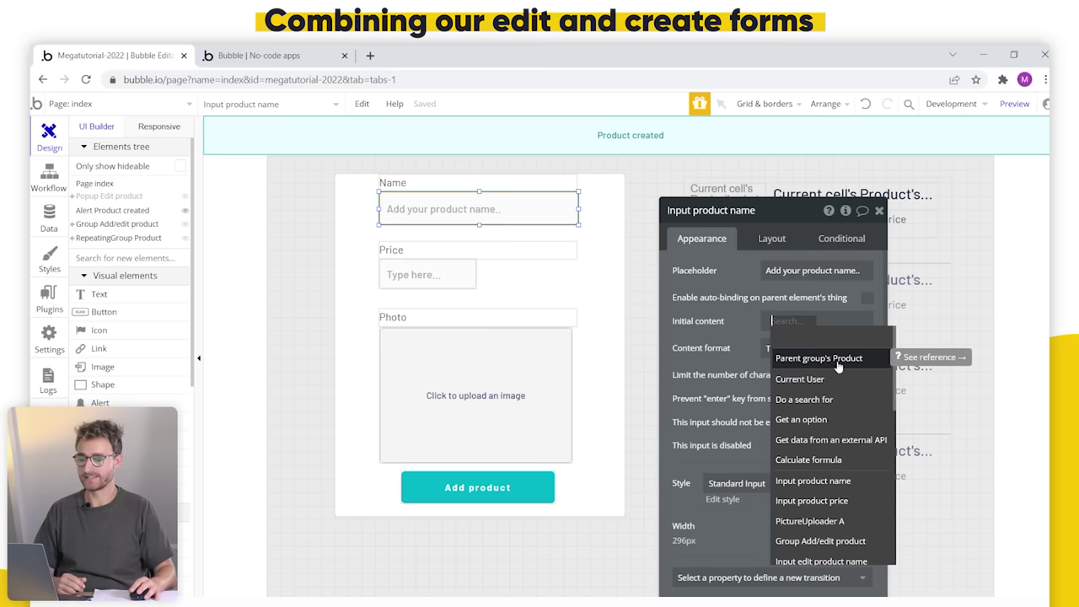
left_click_drag(716, 210, 908, 318)
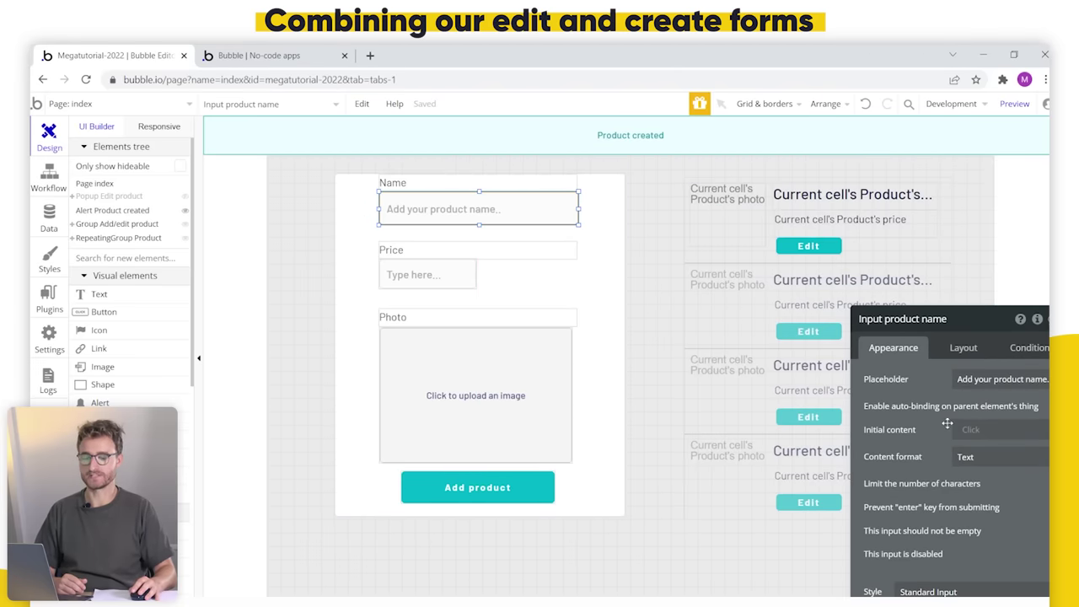
left_click(860, 356)
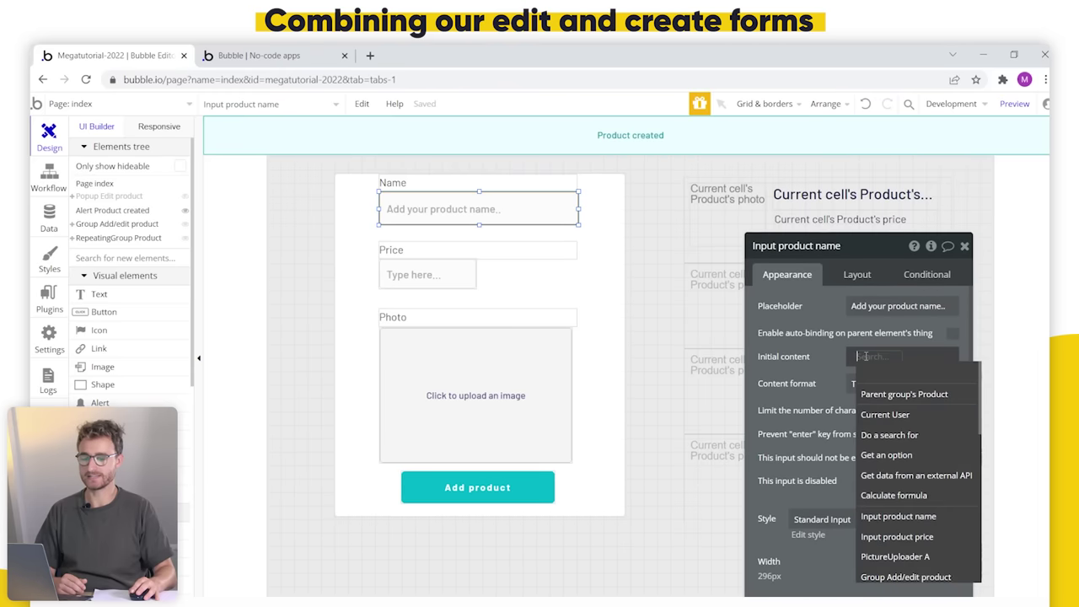
left_click(903, 393)
left_click(902, 387)
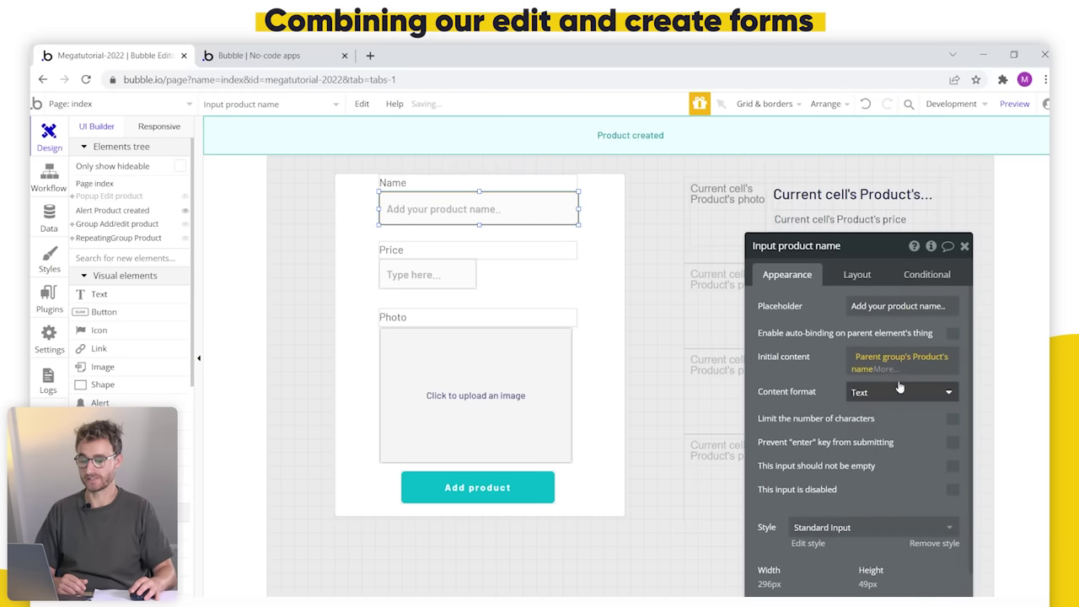
Step: Set the Price input's initial content to Parent group's Product's price
left_click(468, 272)
left_click(857, 358)
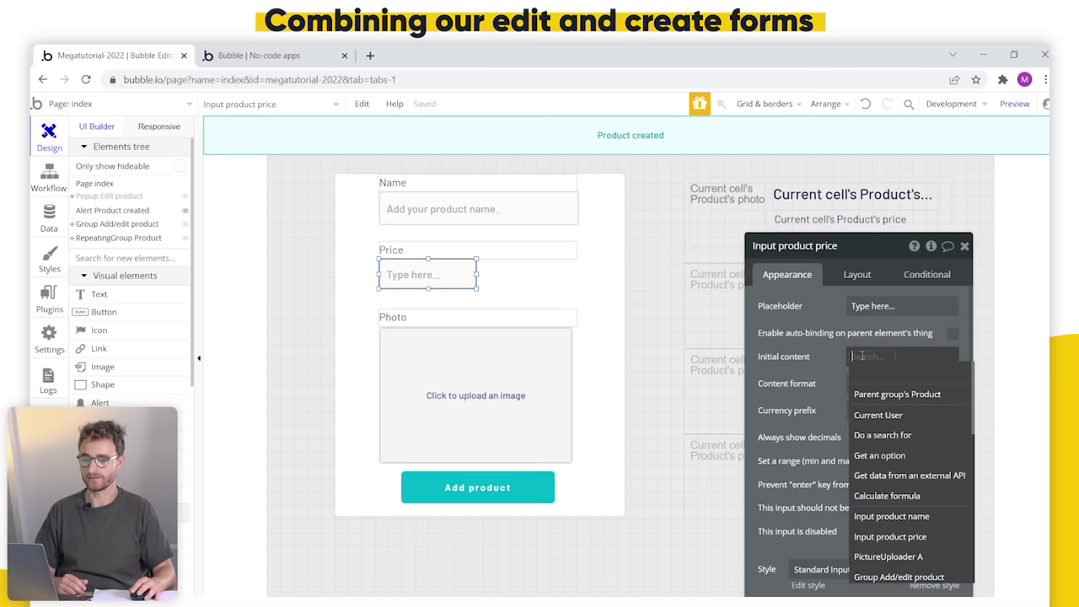
left_click(891, 393)
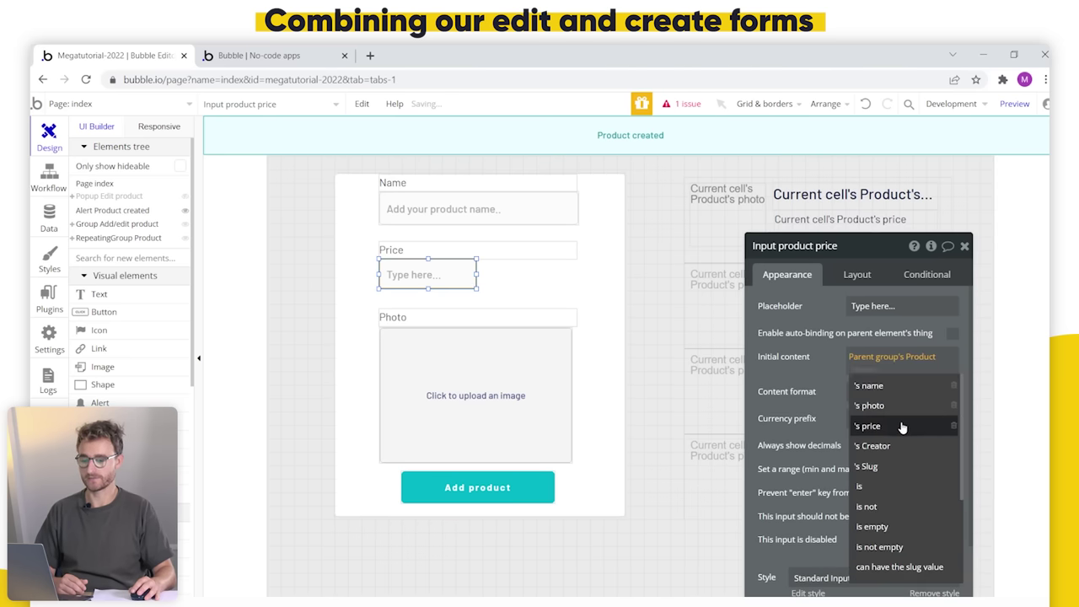
left_click(898, 425)
Step: Set the PictureUploader's dynamic image to Parent group's Product's photo
left_click(506, 392)
left_click(875, 404)
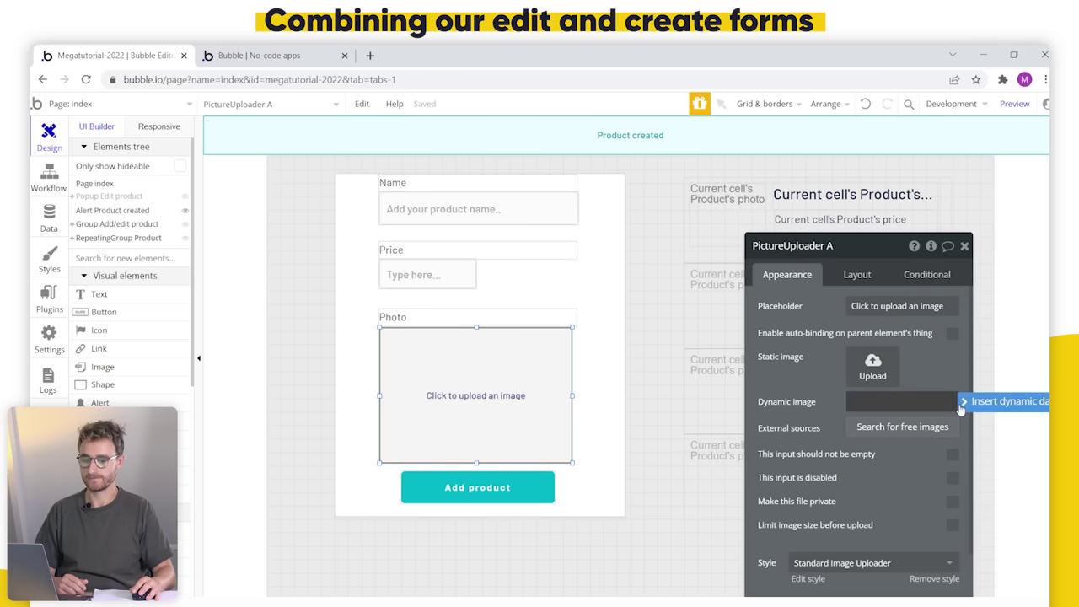
left_click(927, 433)
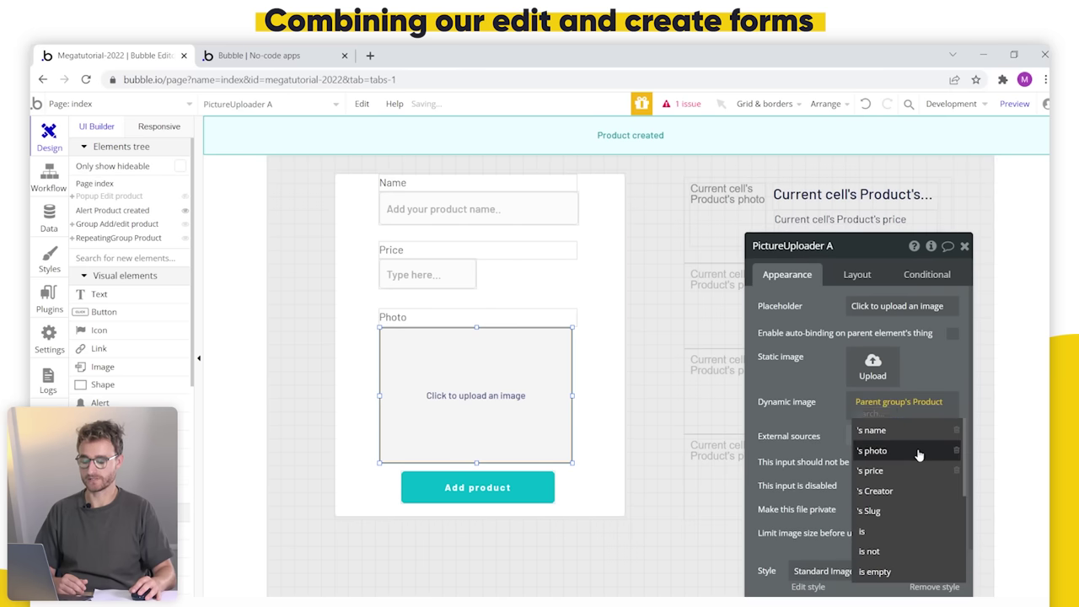
left_click(873, 450)
Step: Reload the app preview and enter Digital camera as the name with price 400
left_click(299, 56)
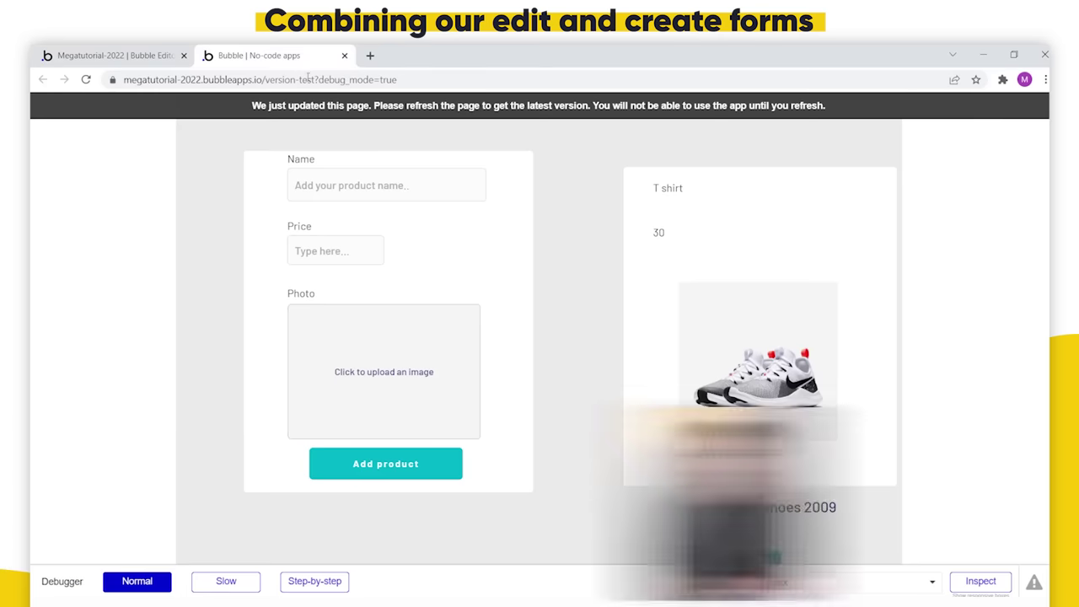
left_click(329, 106)
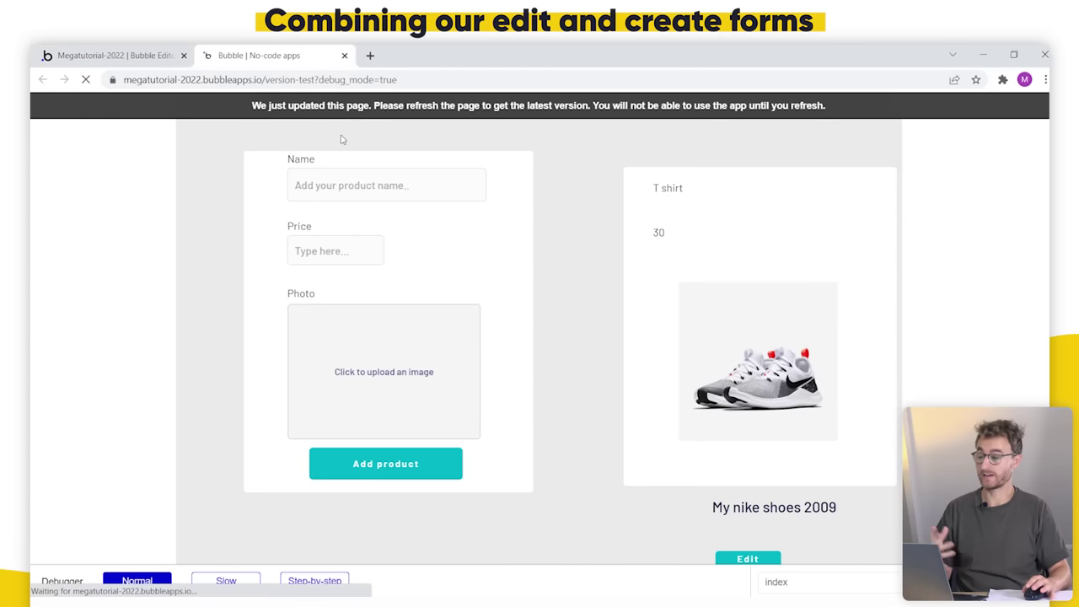
left_click(428, 193)
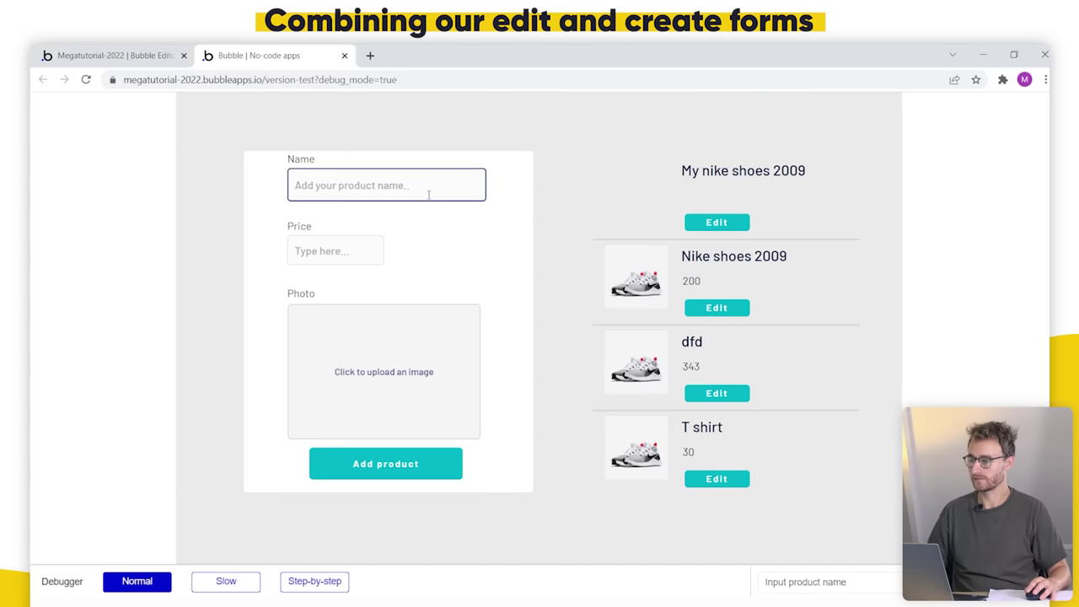
type("Digital ca")
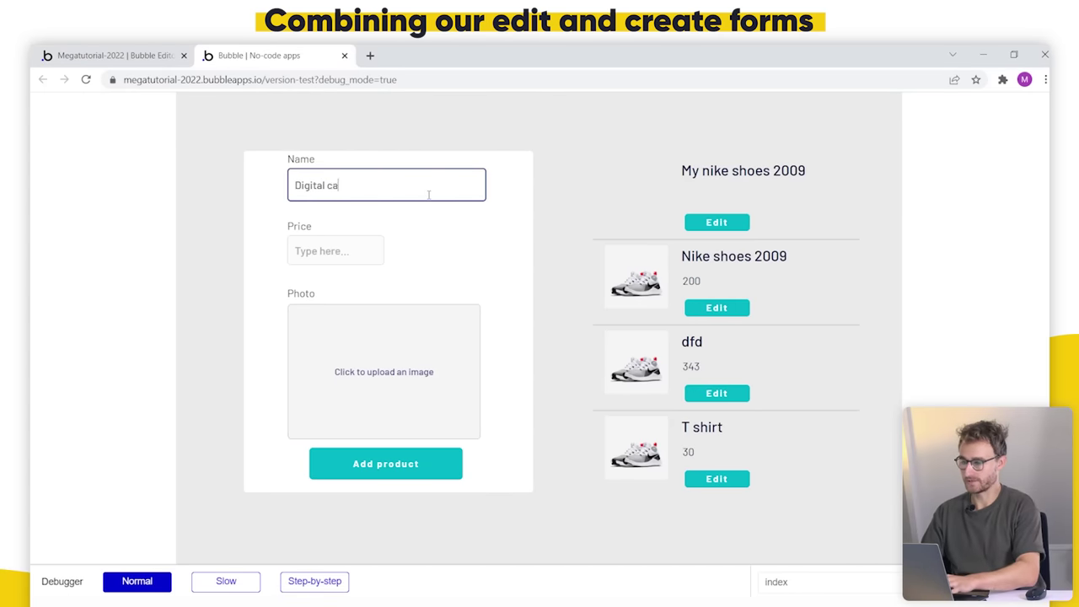
type("mera")
key("Tab")
type("4")
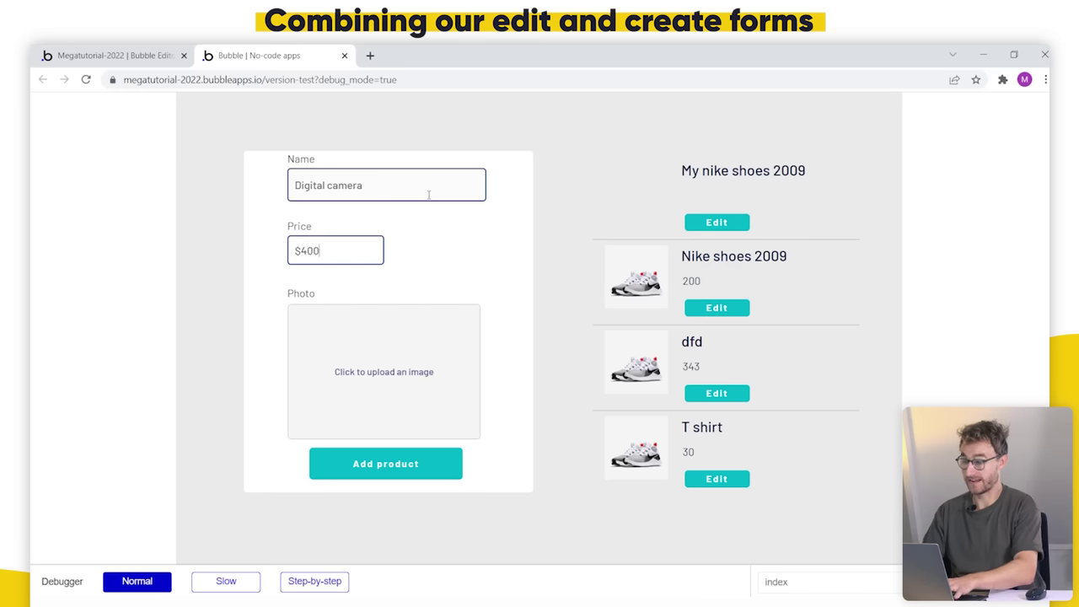
Step: Upload the camera photo and add the Digital camera product
left_click(384, 324)
double_click(346, 167)
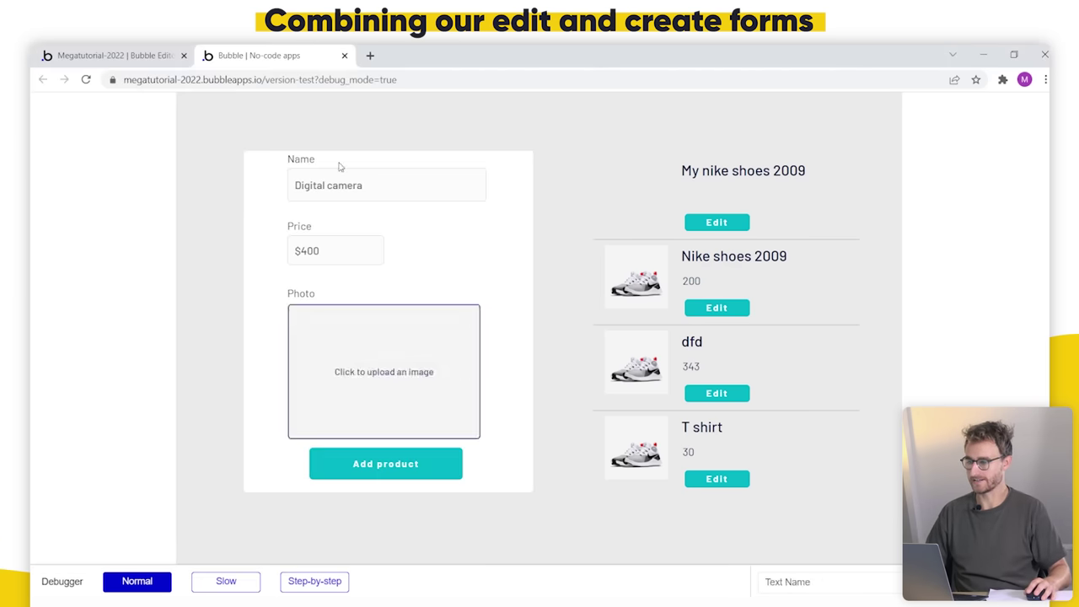
left_click(424, 464)
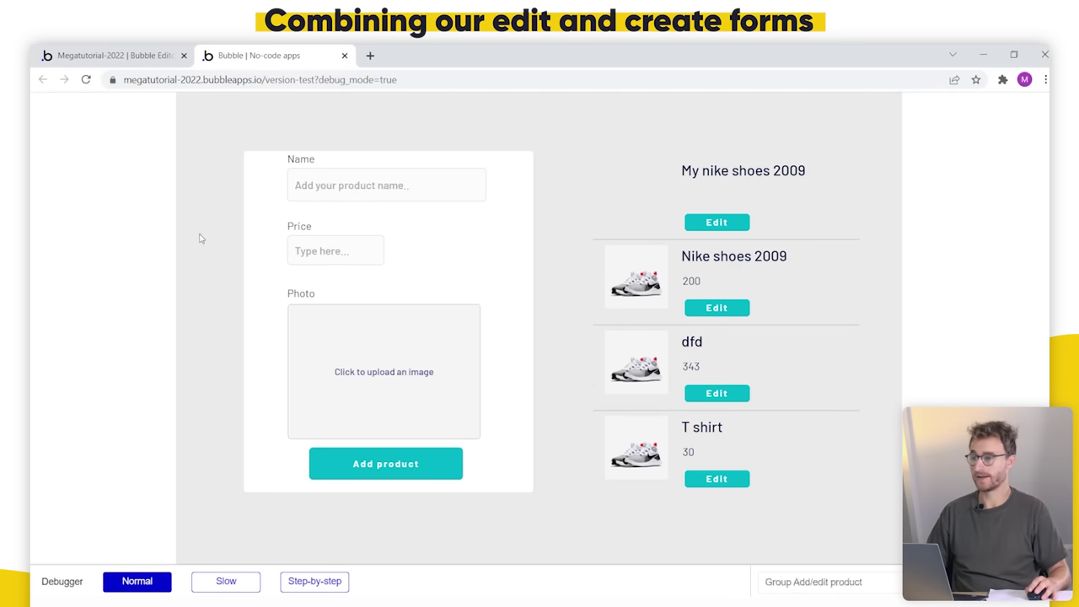
Step: Untick fixed number of rows on RepeatingGroup Product, set row min height to 150, and reload the preview
left_click(113, 55)
left_click_drag(806, 350, 460, 265)
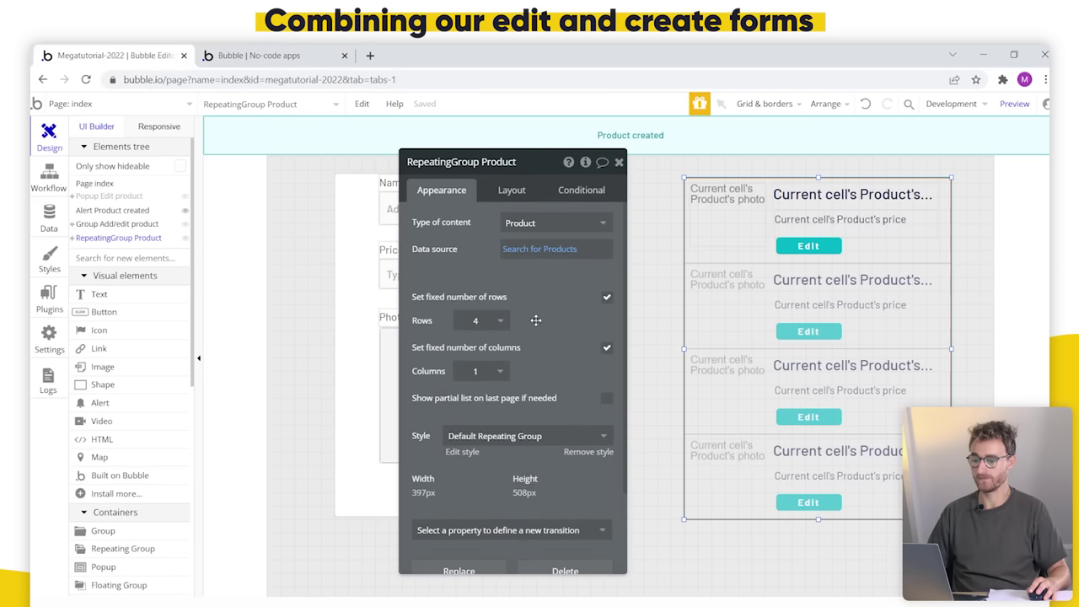
left_click(606, 298)
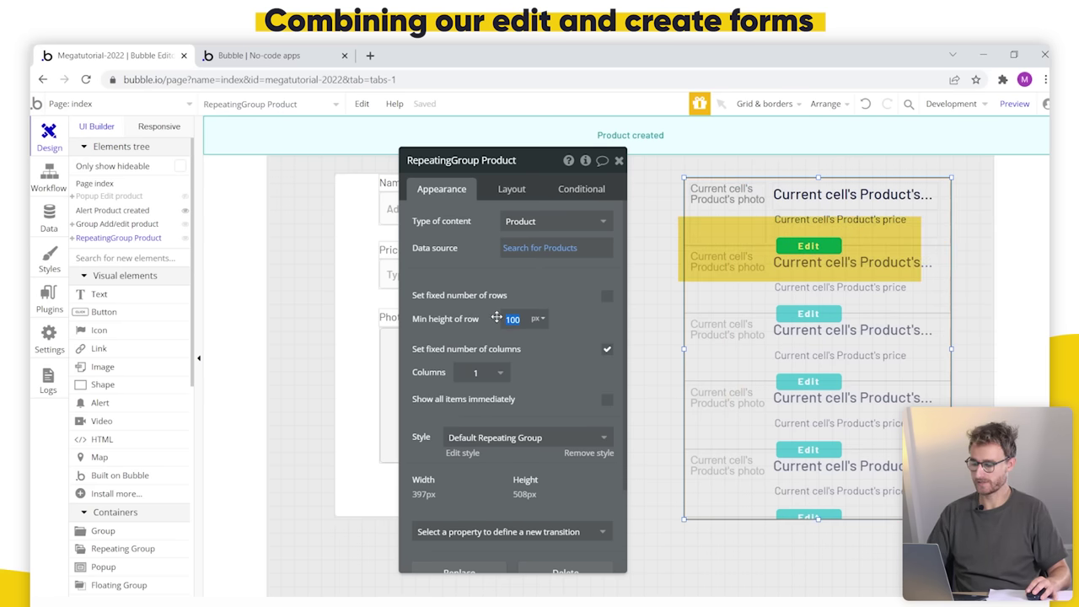
type("150")
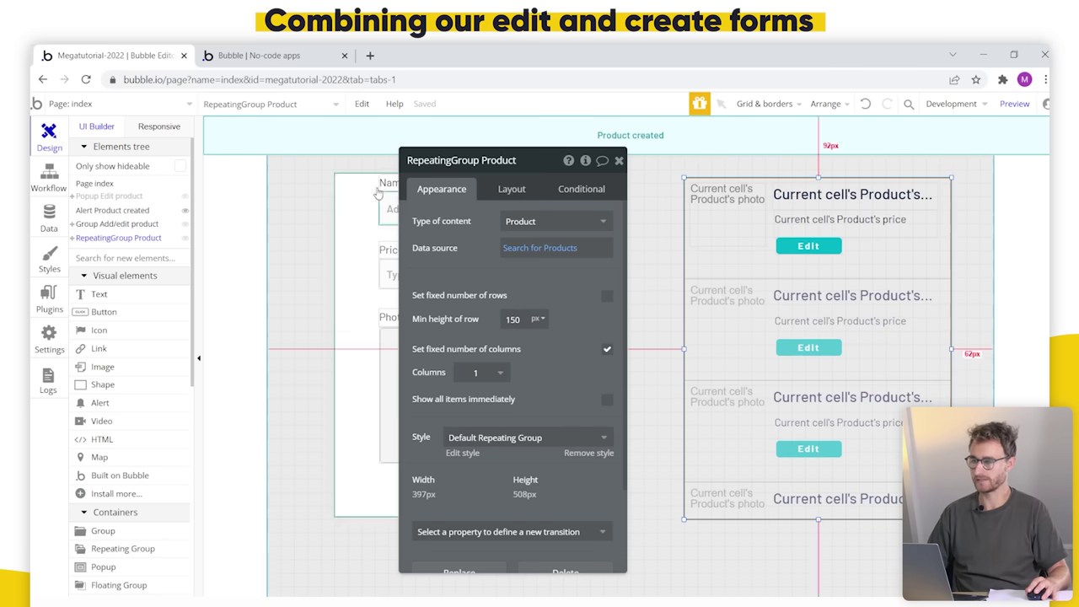
left_click(301, 57)
key("ctrl+r")
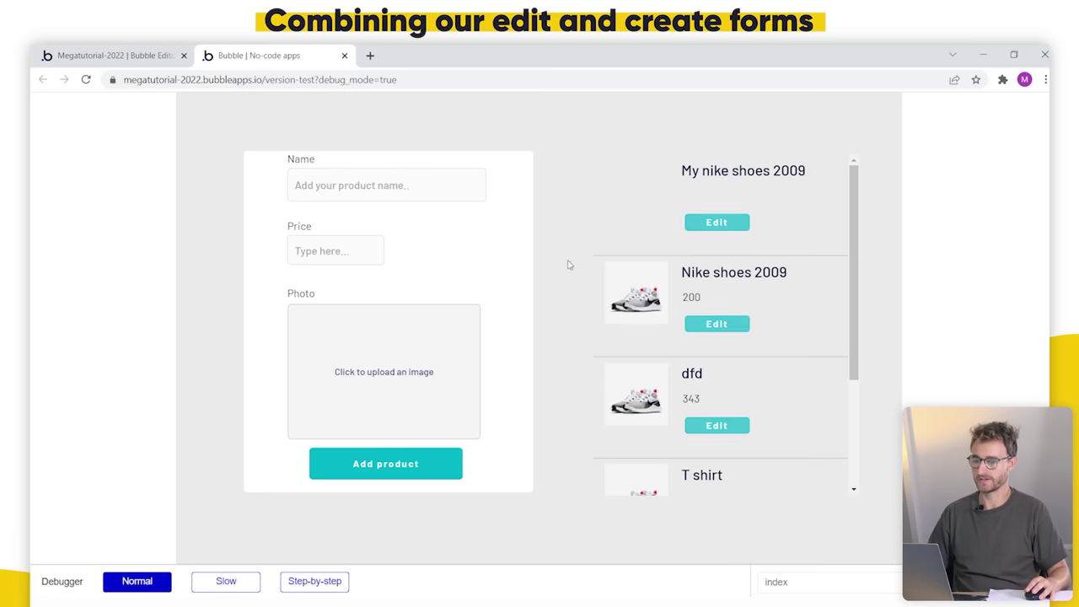
Step: Load Digital camera, then T shirt, then Digital camera again into the form via their Edit buttons
scroll(764, 293, "down", 2)
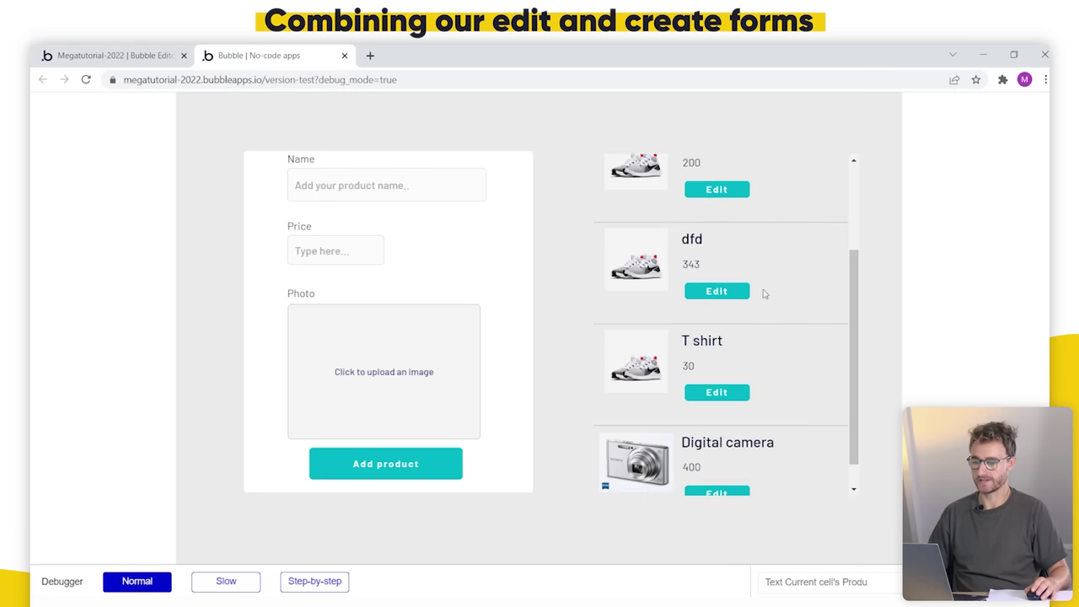
scroll(775, 328, "down", 2)
scroll(788, 303, "up", 2)
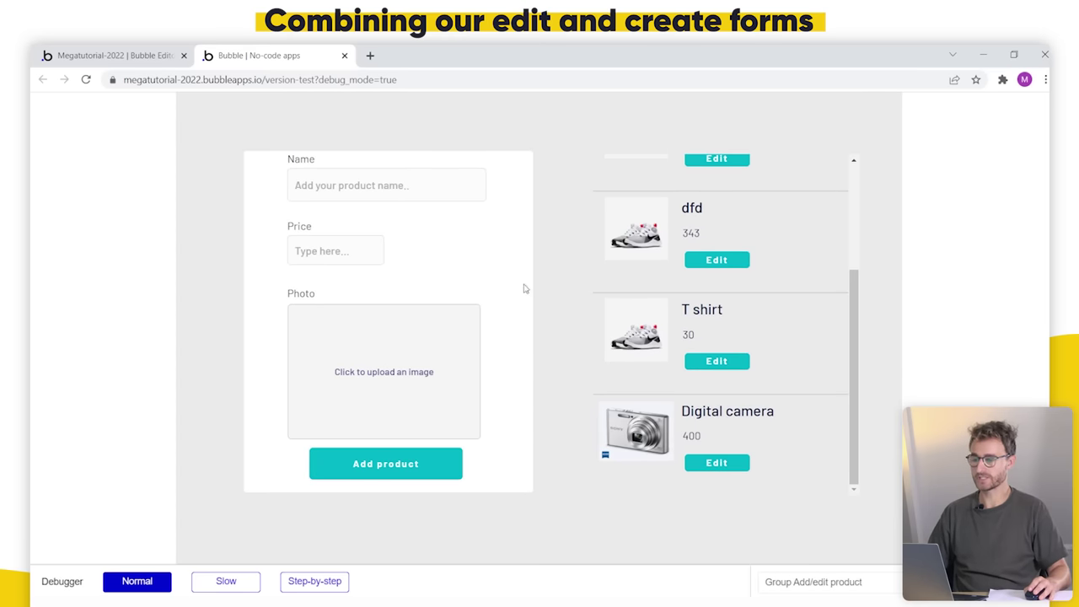
scroll(756, 286, "up", 2)
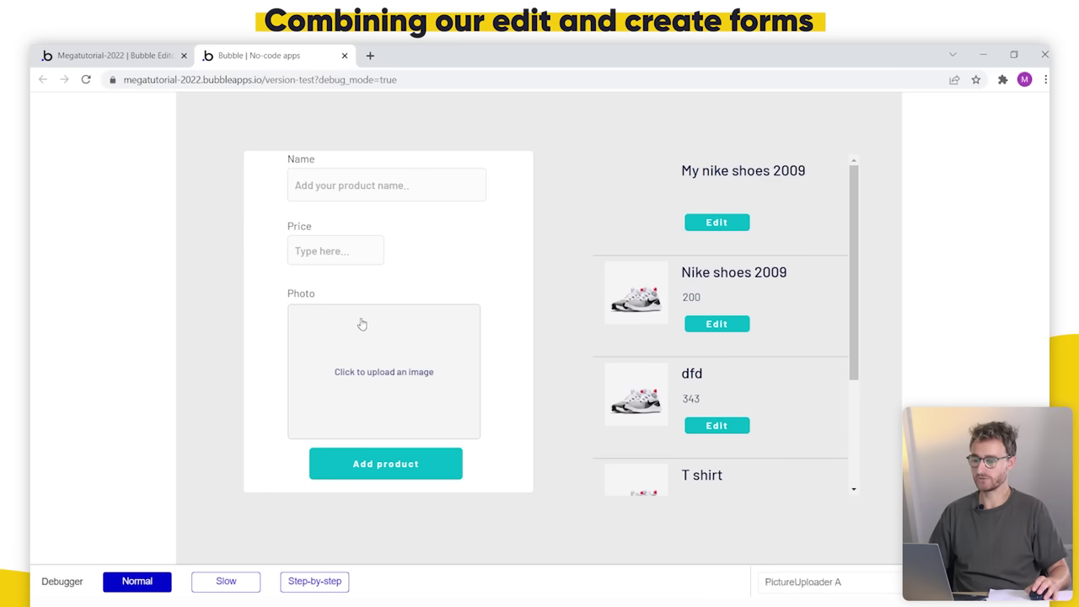
scroll(759, 372, "down", 3)
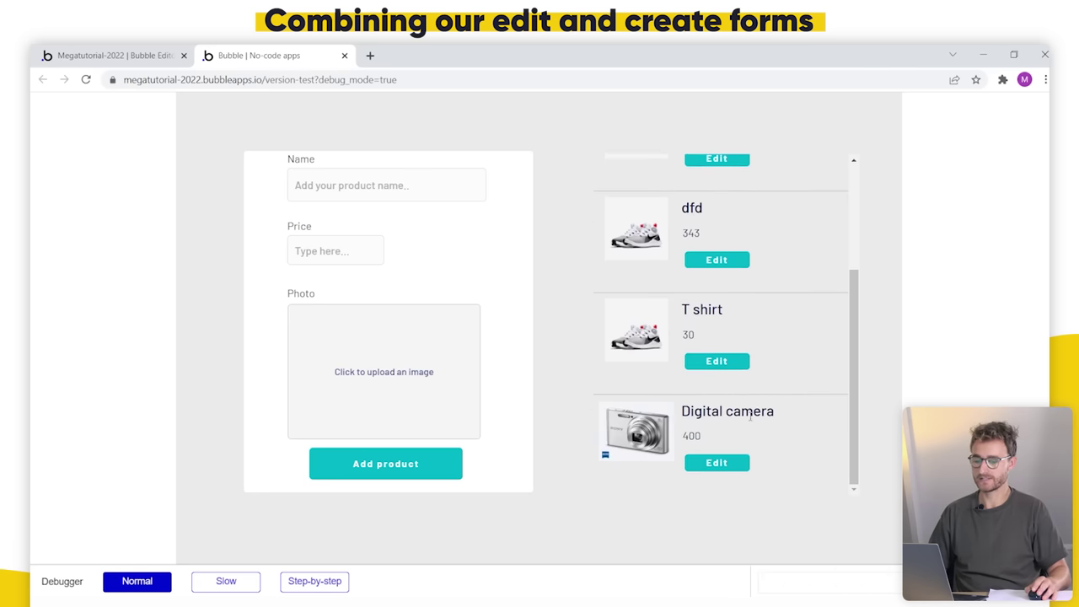
left_click(727, 466)
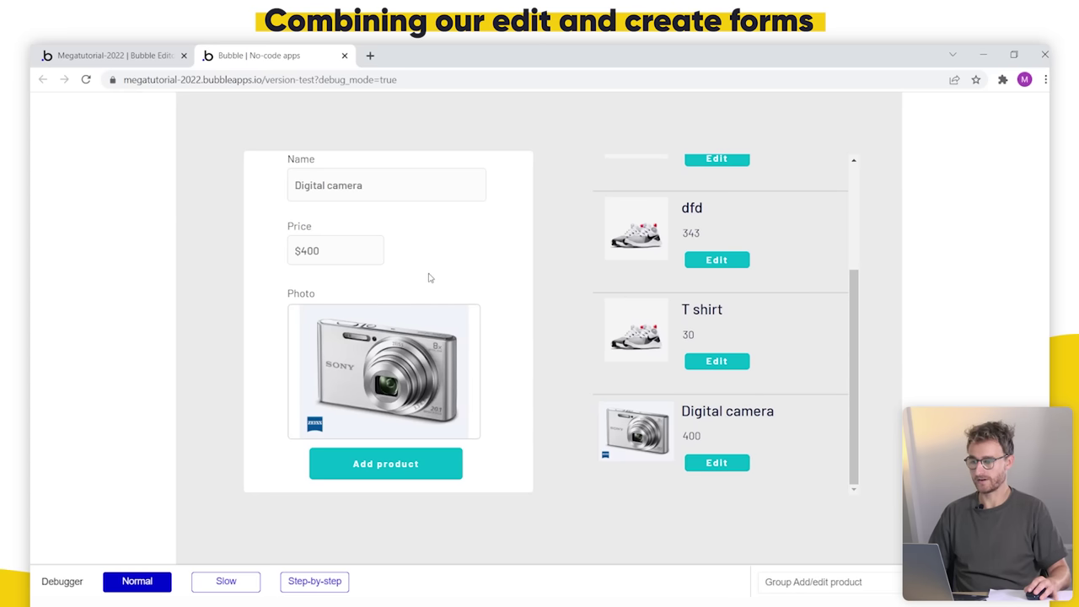
left_click(732, 360)
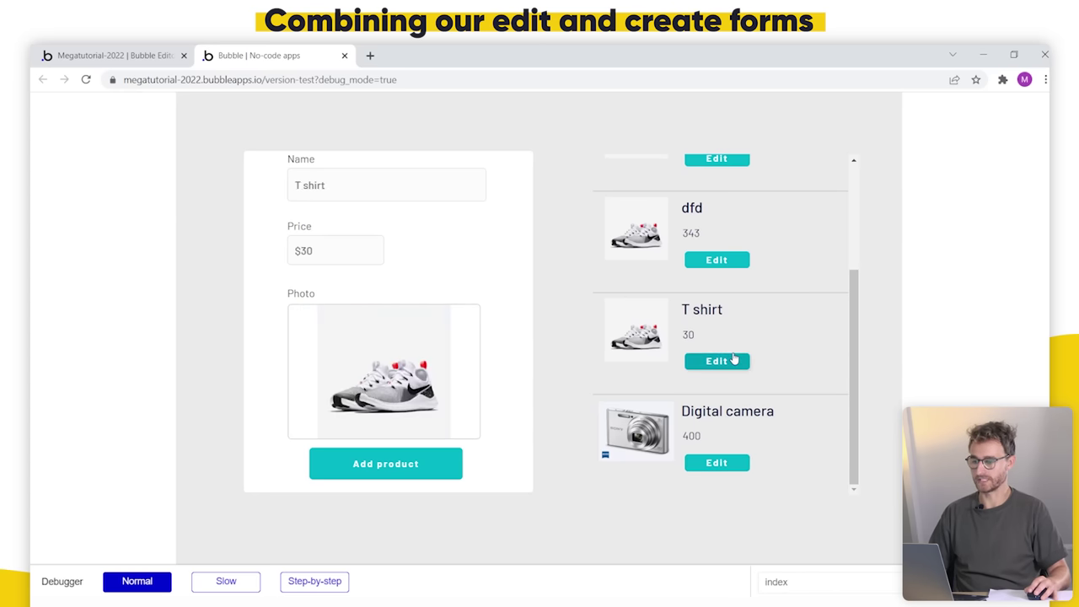
scroll(722, 321, "up", 2)
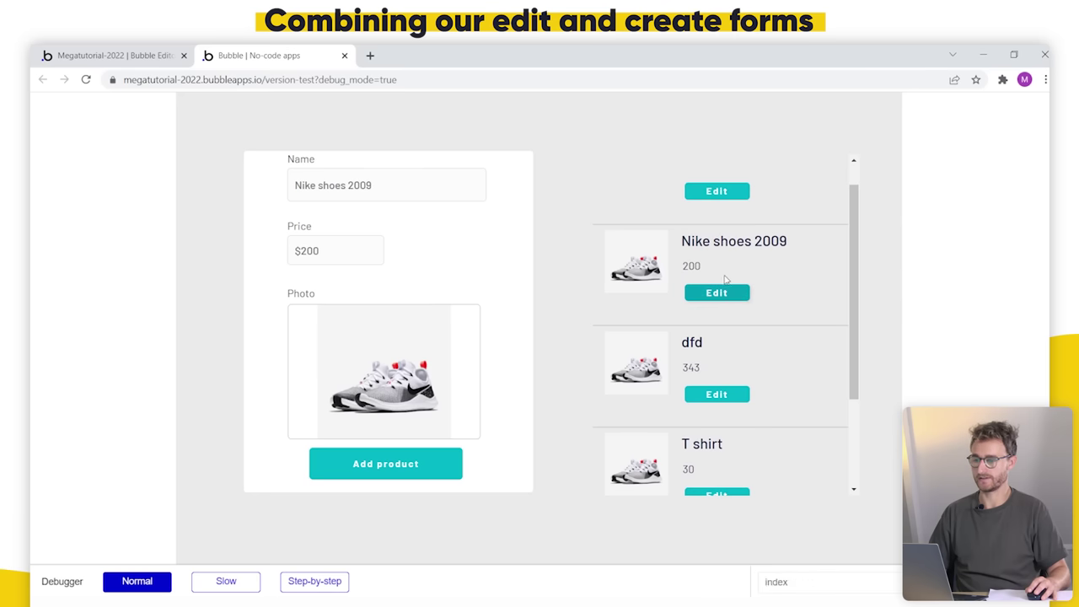
scroll(723, 320, "down", 3)
left_click(729, 463)
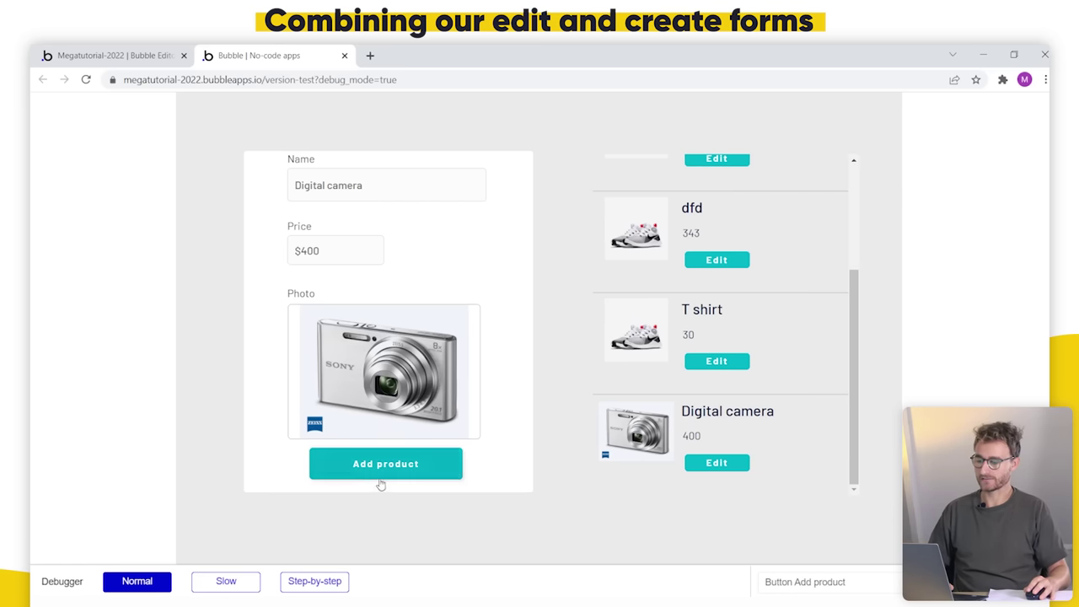
Step: Submit the prefilled Digital camera form with the Step-by-step debugger, run the create workflow, and return to the editor
left_click(335, 580)
left_click(390, 465)
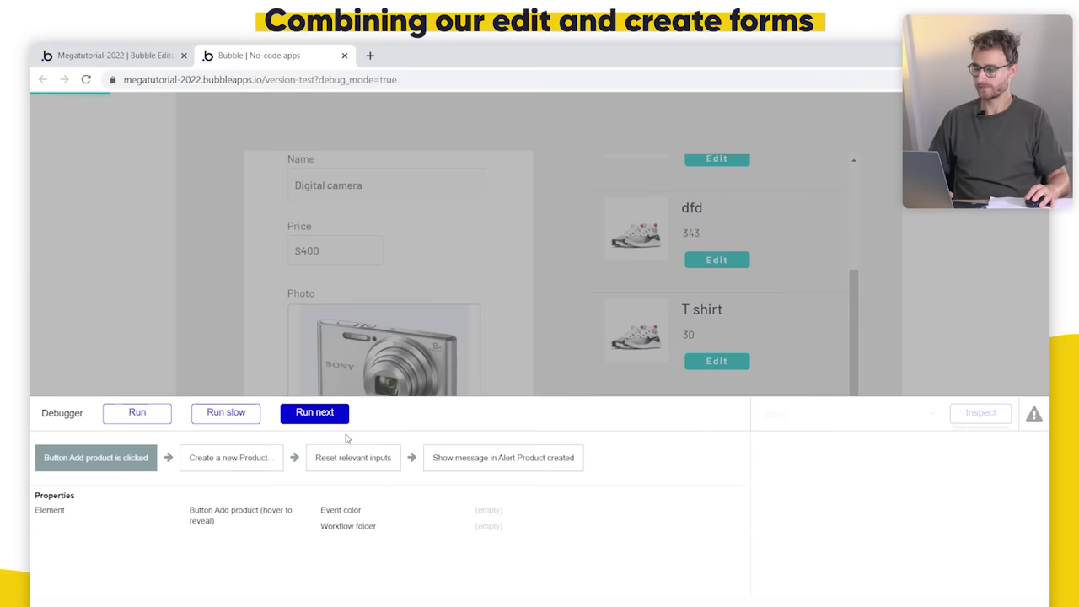
left_click(337, 416)
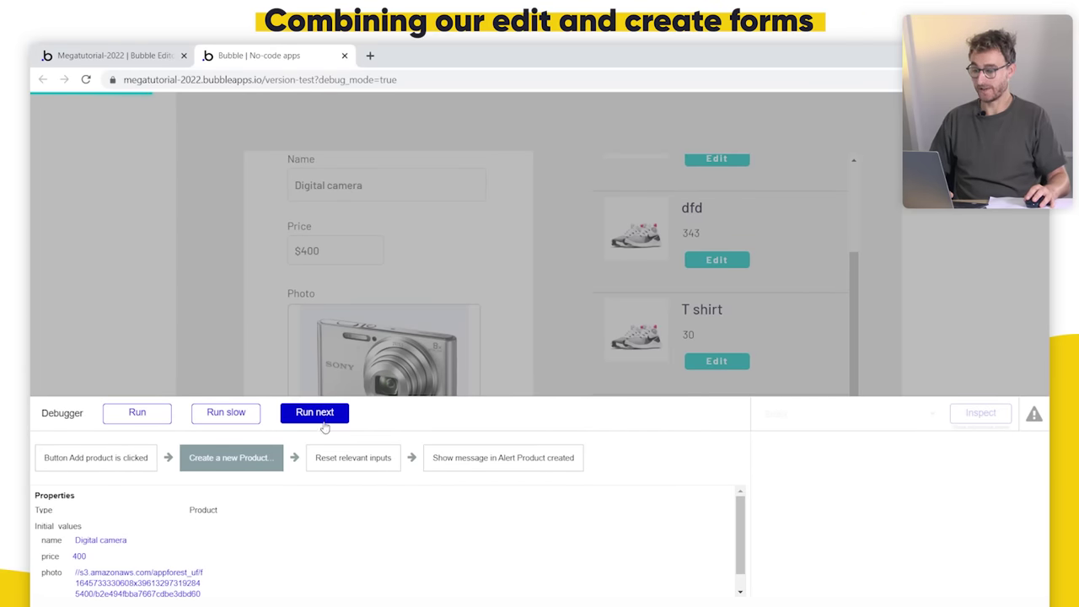
left_click(149, 414)
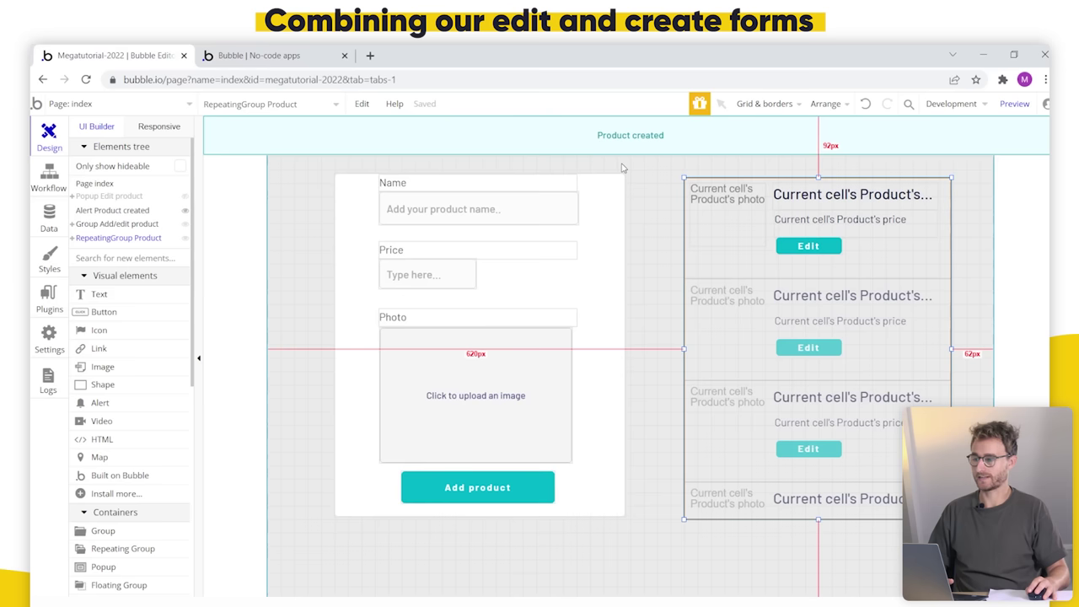
left_click(110, 55)
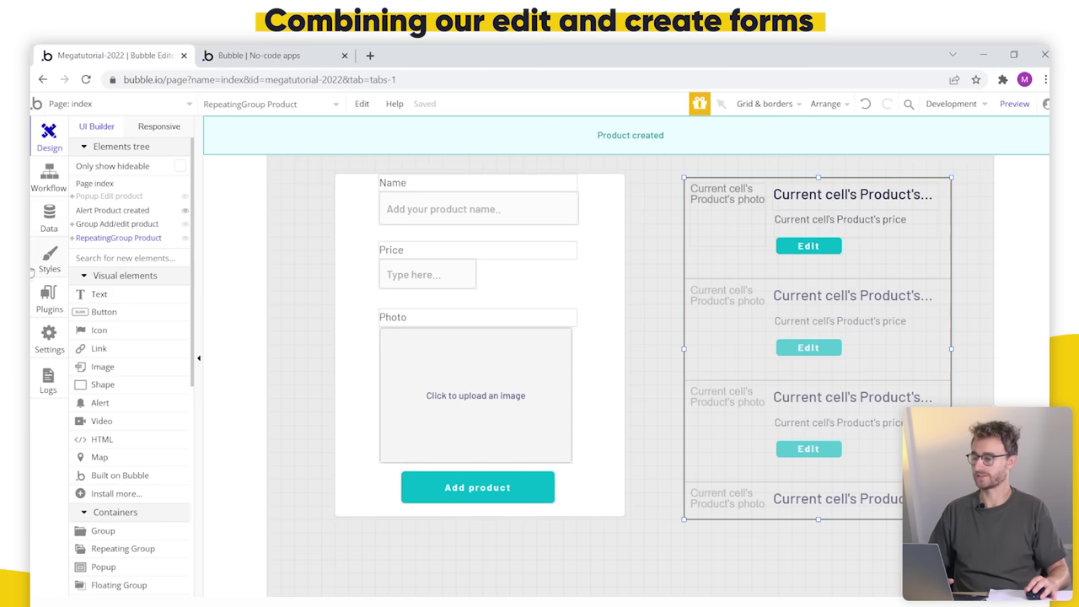
Step: In App data, refresh the Products list and delete one duplicate Digital camera row
left_click(48, 219)
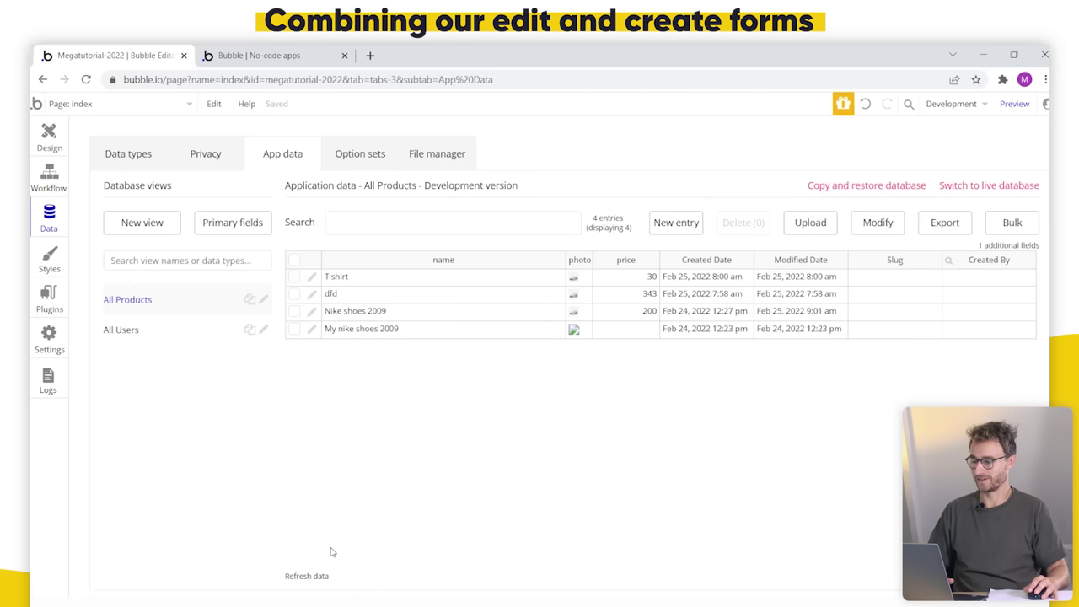
left_click(316, 577)
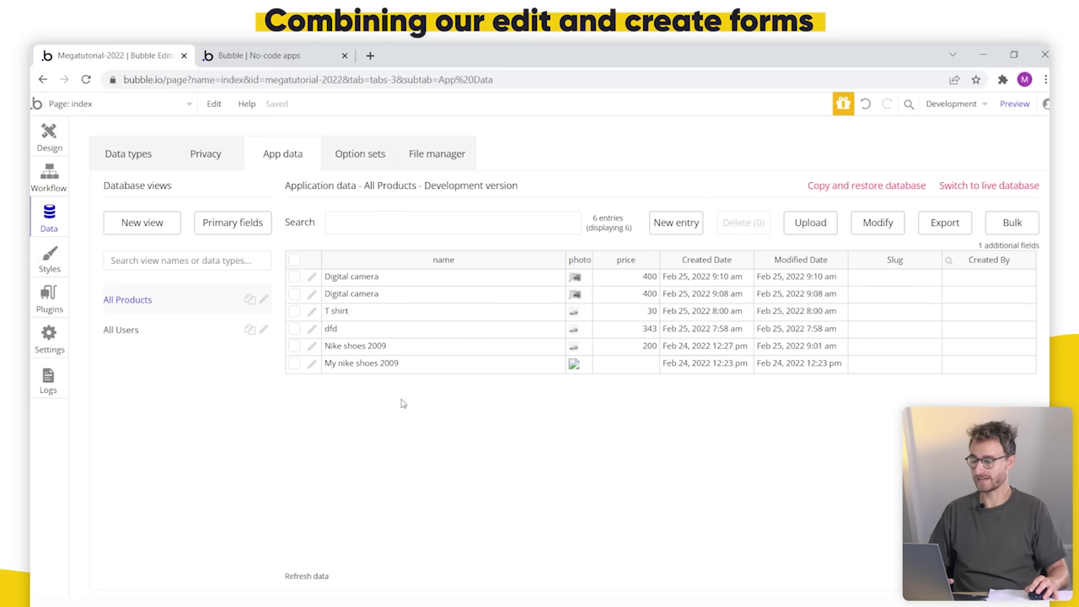
left_click(386, 295)
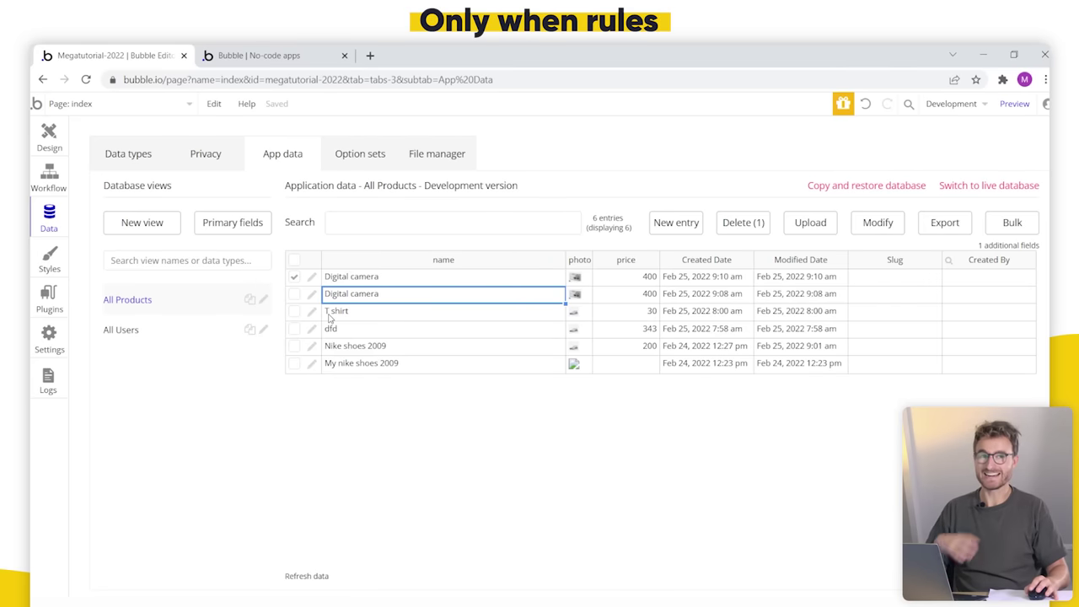
left_click(744, 225)
left_click(534, 249)
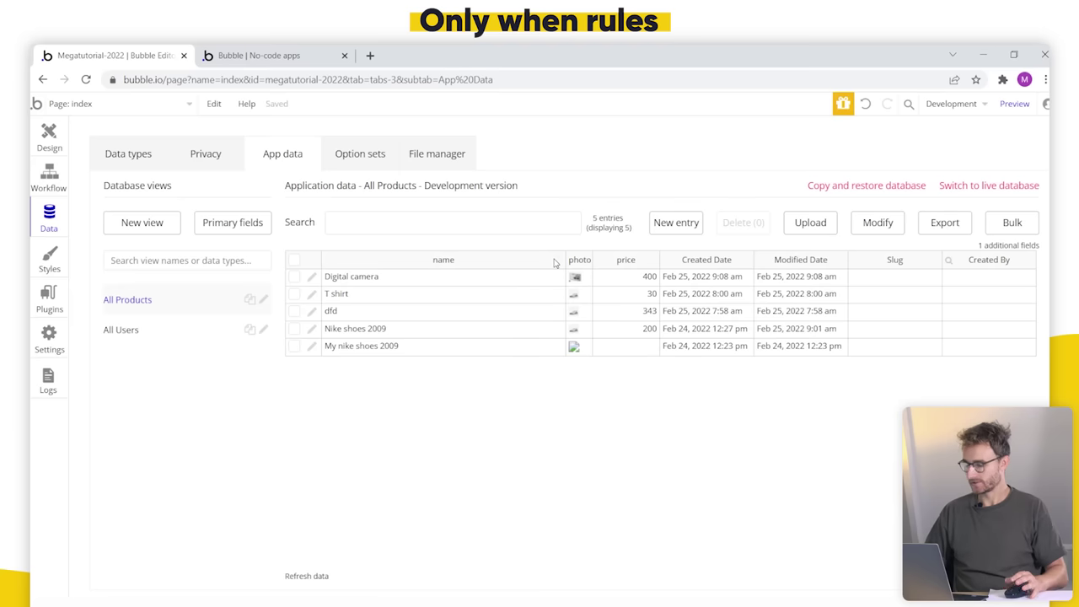
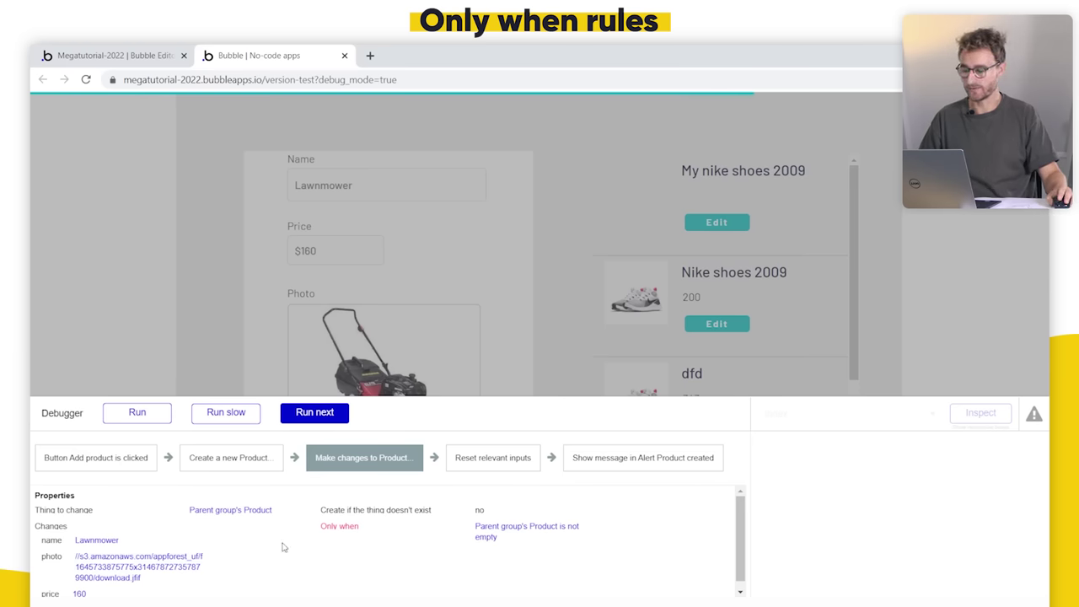
Step: Run the previously debugged save workflow through to completion
scroll(282, 548, "down", 1)
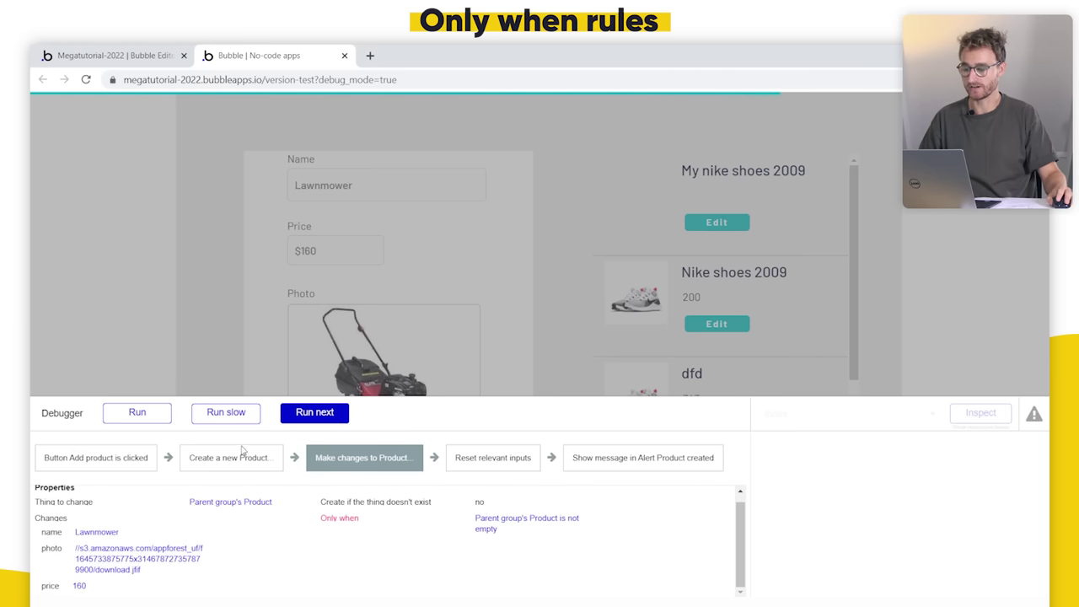
left_click(314, 417)
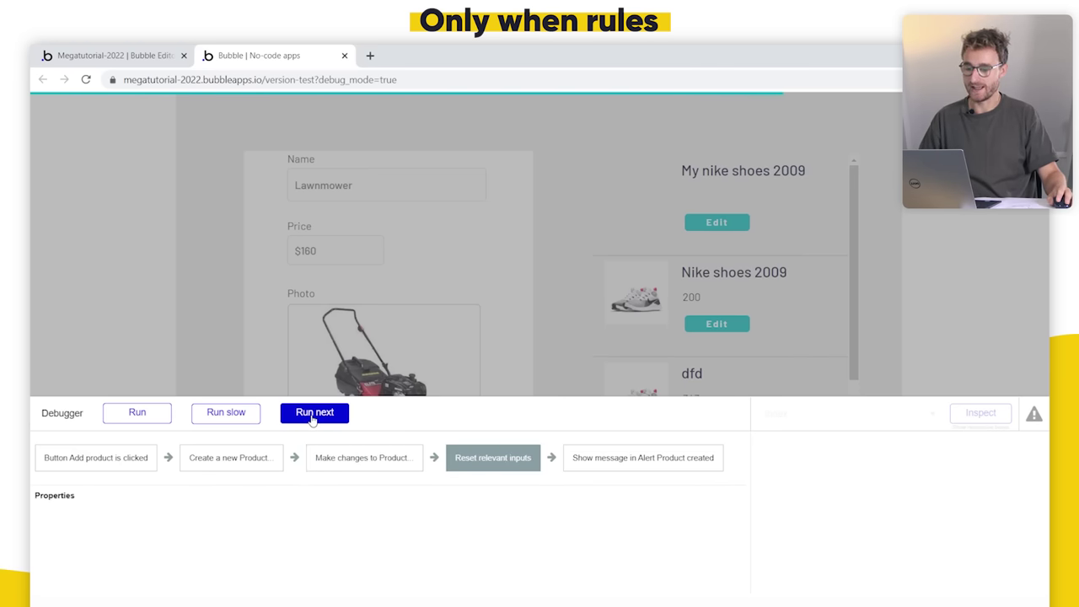
left_click(155, 413)
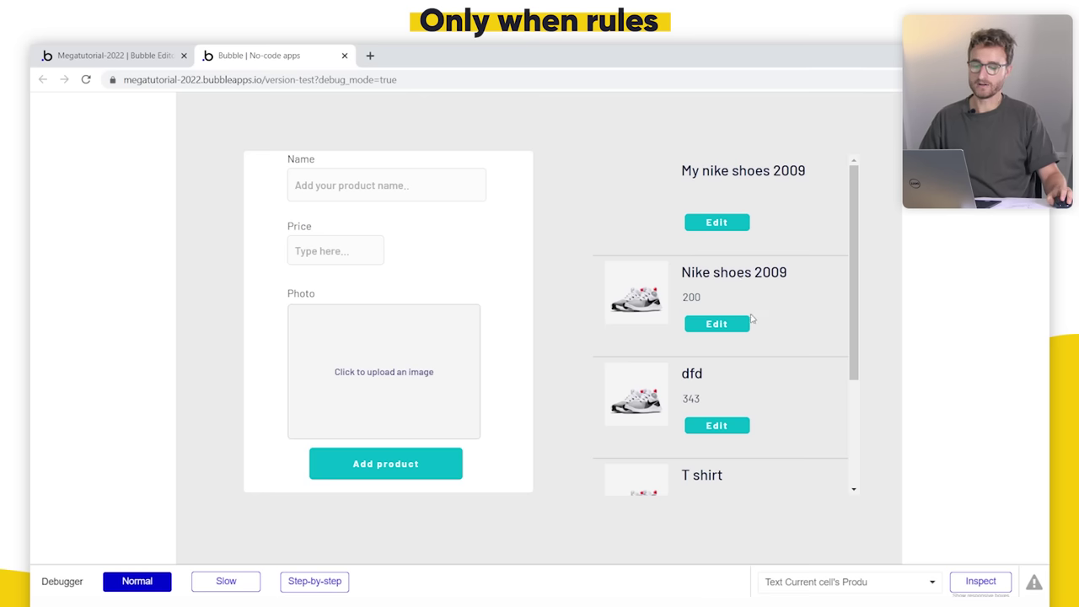
Step: Edit Nike shoes 2009 to Nike shoes 2005 at price 400 and submit it with step-by-step debugging
left_click(712, 322)
left_click(402, 191)
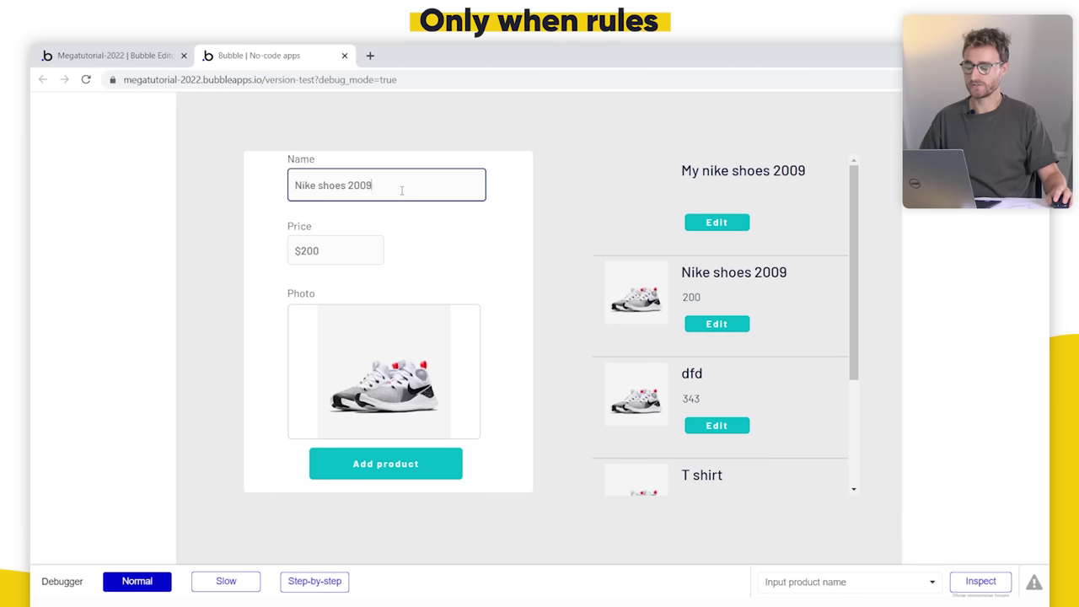
left_click_drag(401, 190, 353, 180)
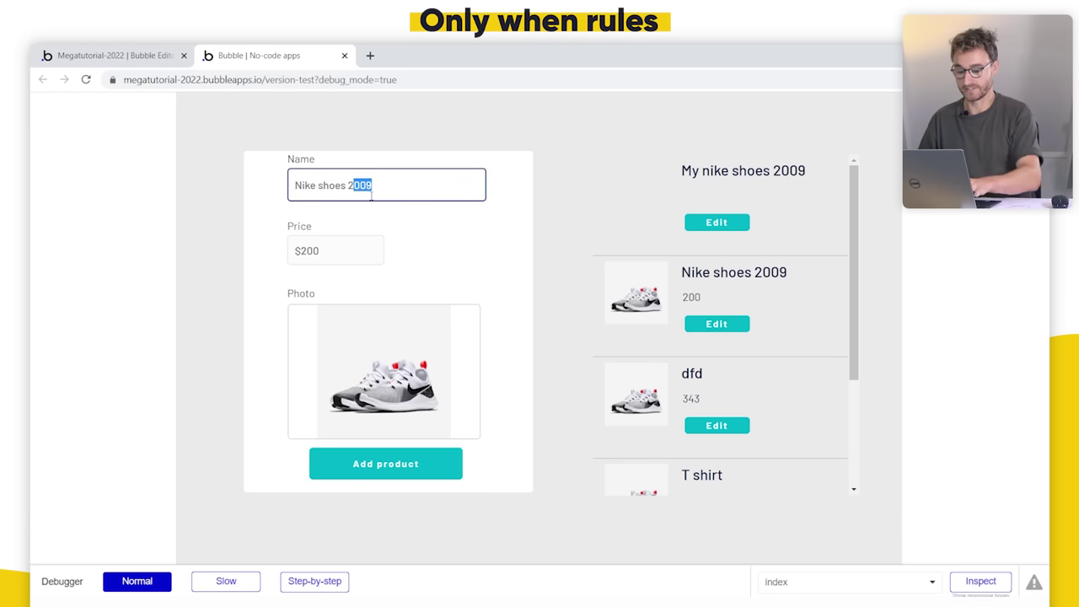
type("005")
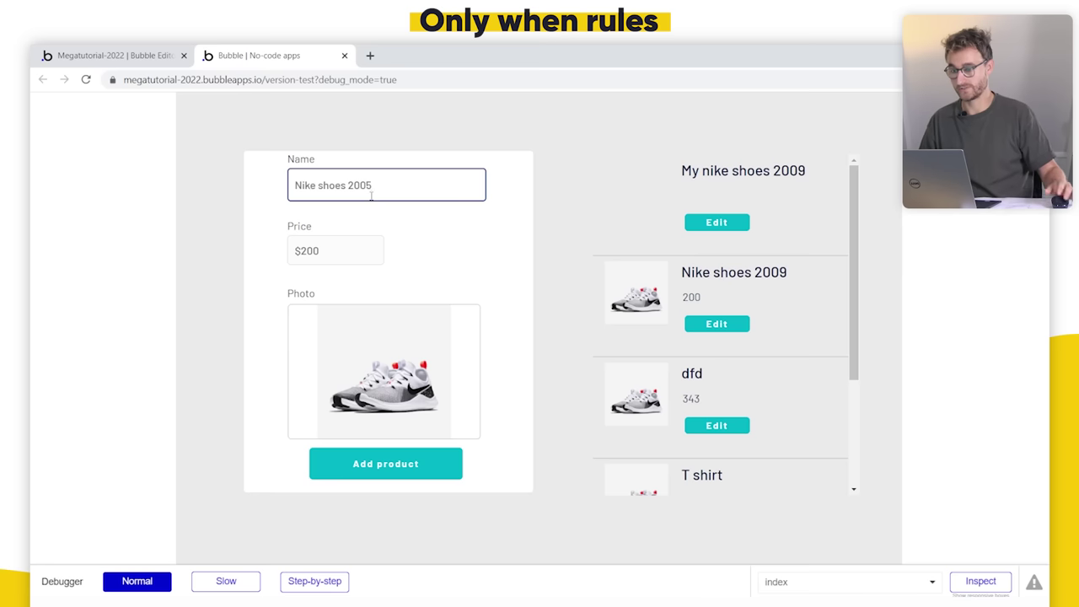
left_click(311, 244)
left_click_drag(312, 243, 295, 256)
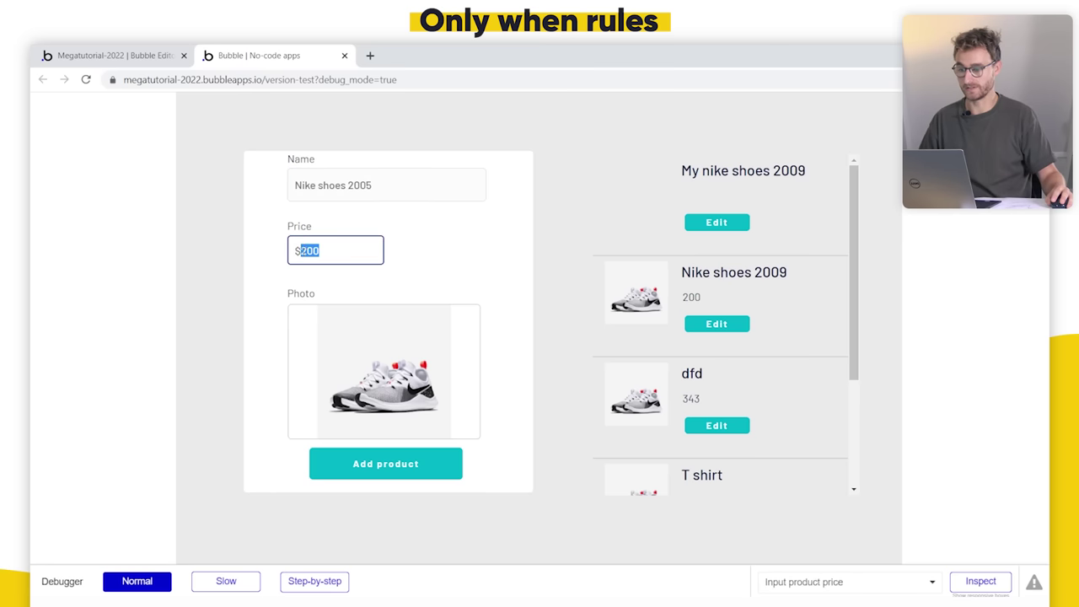
type("400")
left_click(470, 270)
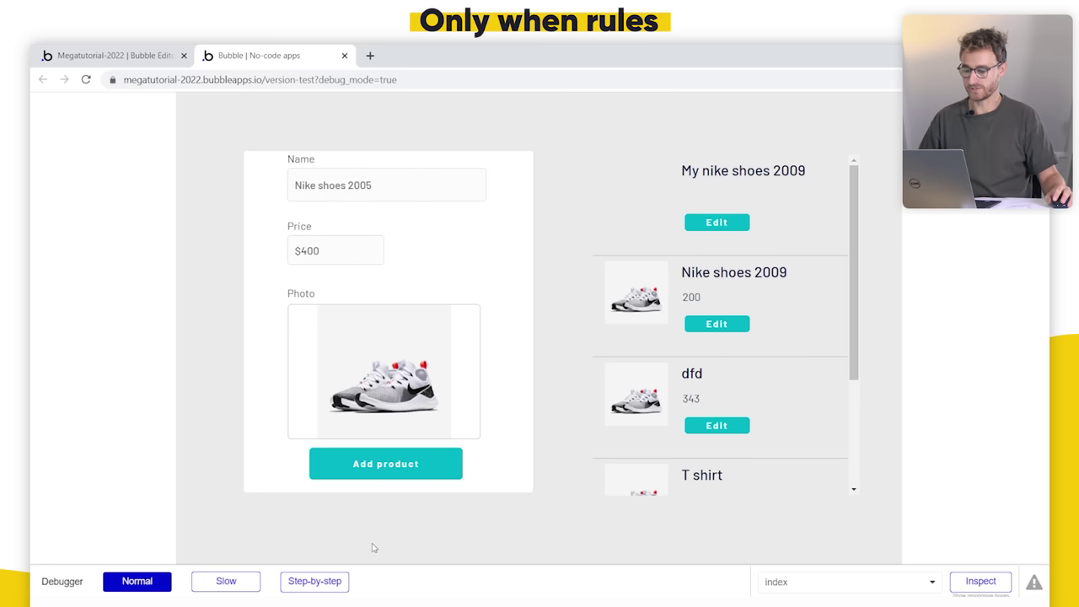
left_click(326, 579)
left_click(397, 464)
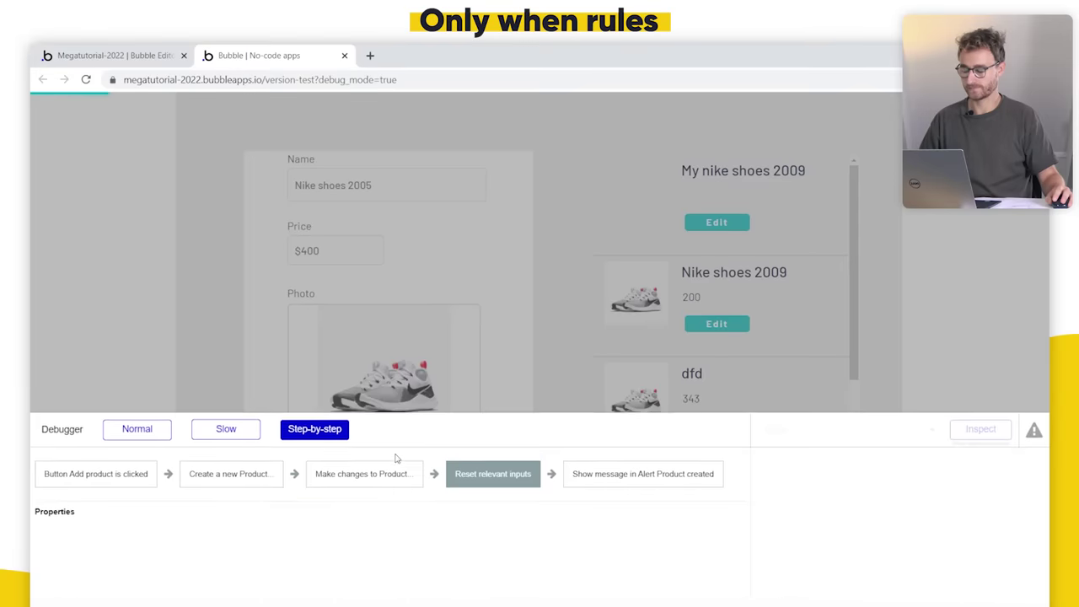
Step: Advance to the Create a new Product step and evaluate its Parent group's Product is empty condition
left_click(323, 413)
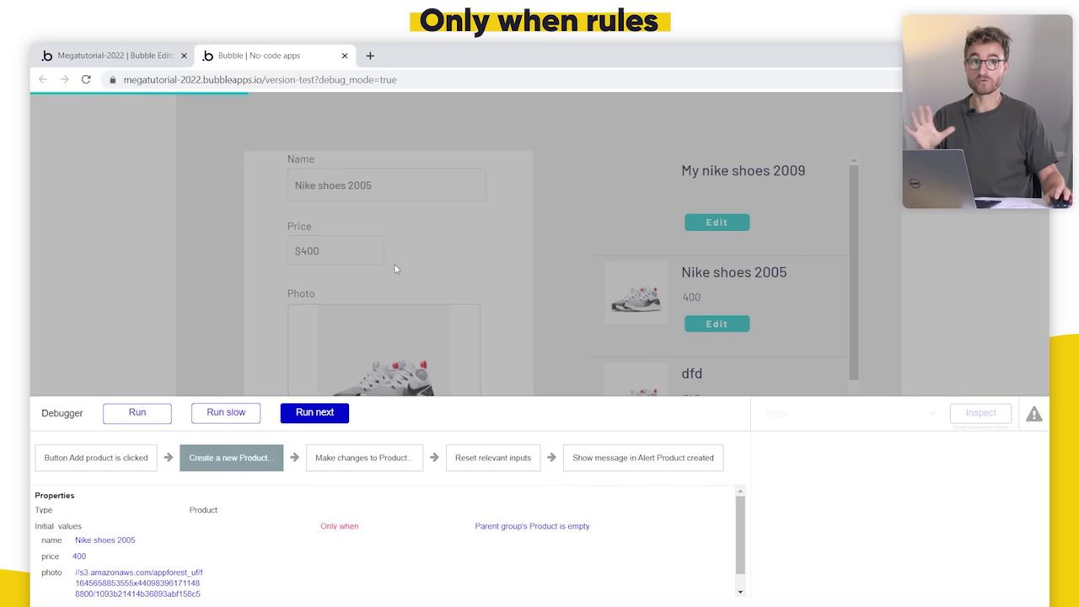
left_click(558, 529)
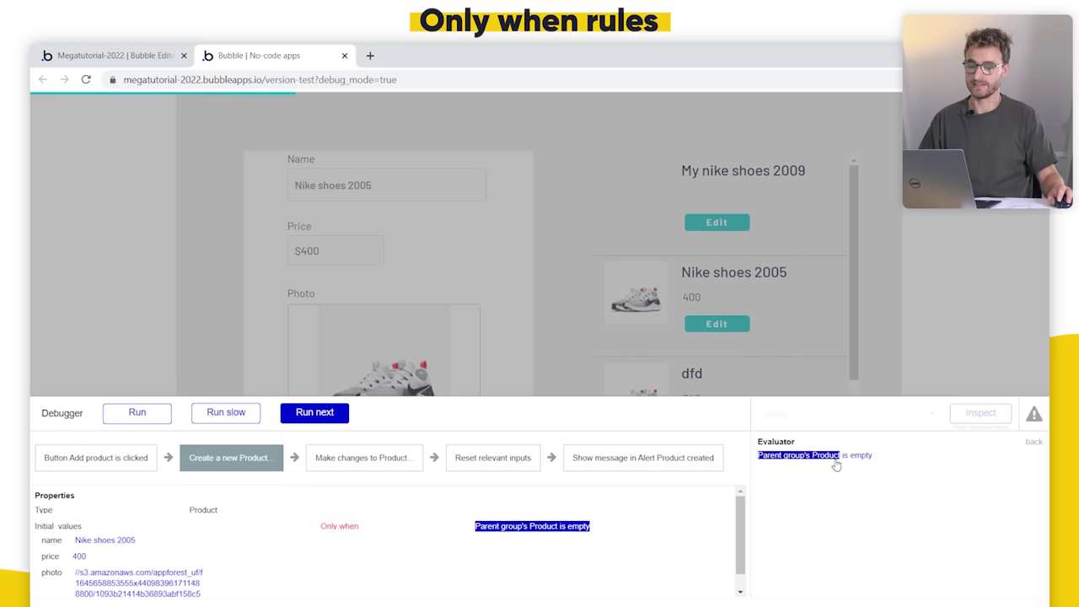
left_click(852, 456)
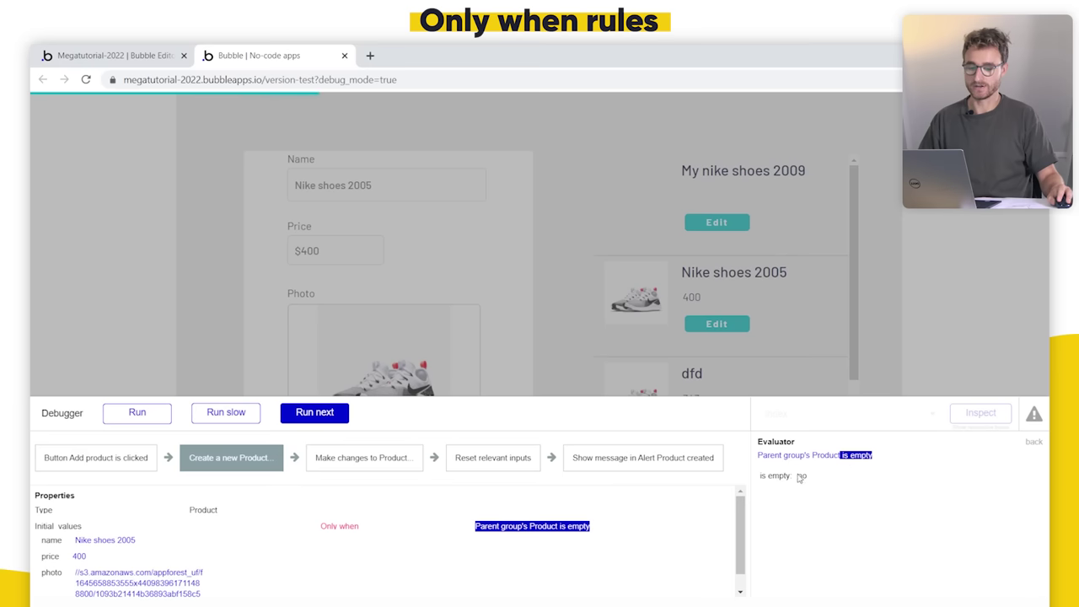
left_click(811, 456)
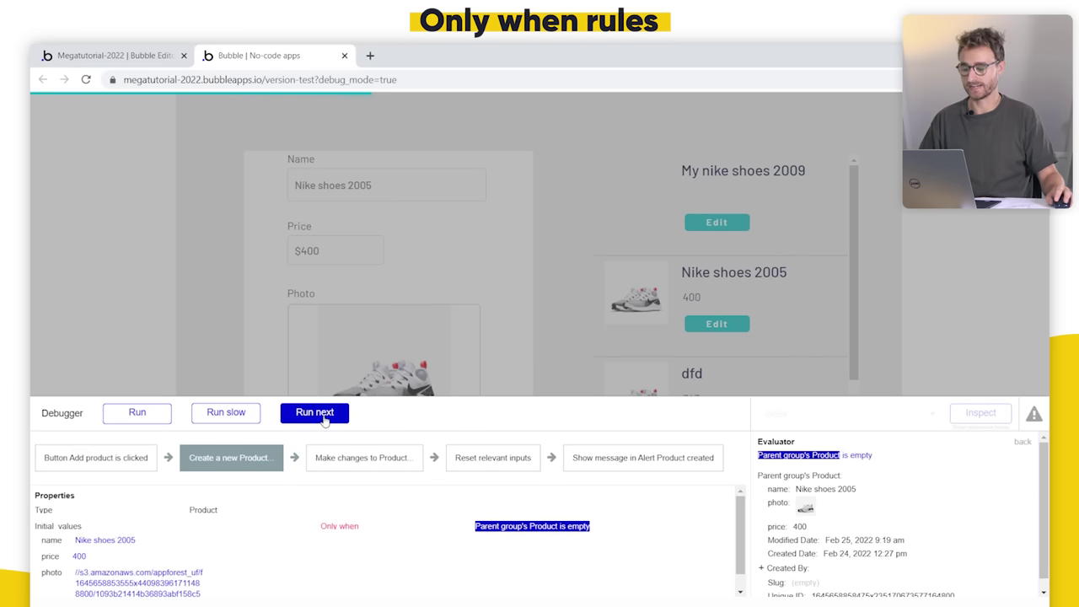
Step: Advance to Make changes to Product, evaluate its is not empty condition, then run the rest
left_click(323, 415)
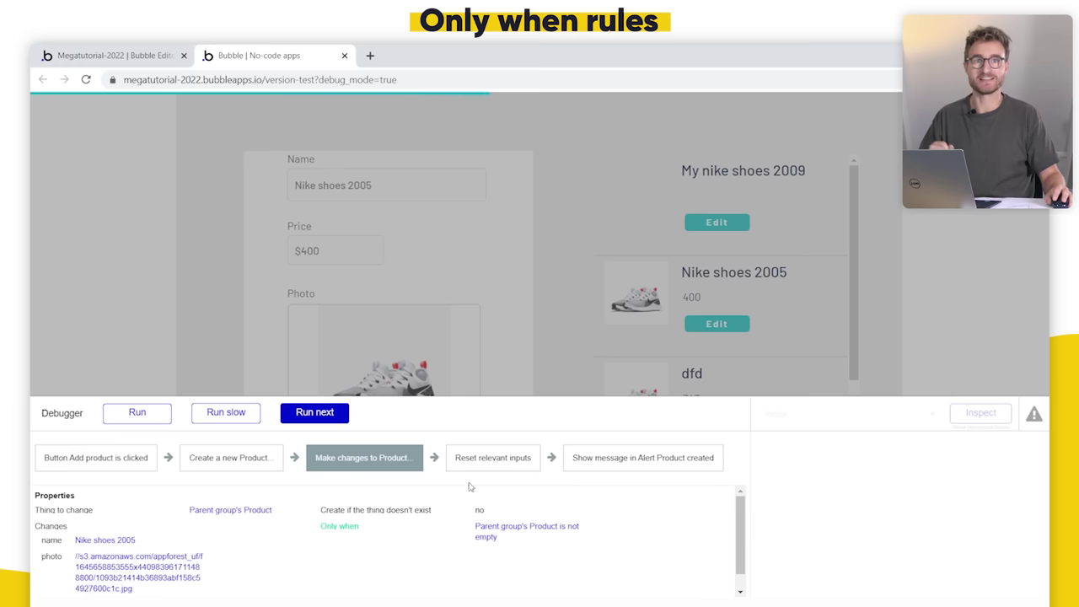
left_click(539, 531)
left_click(868, 456)
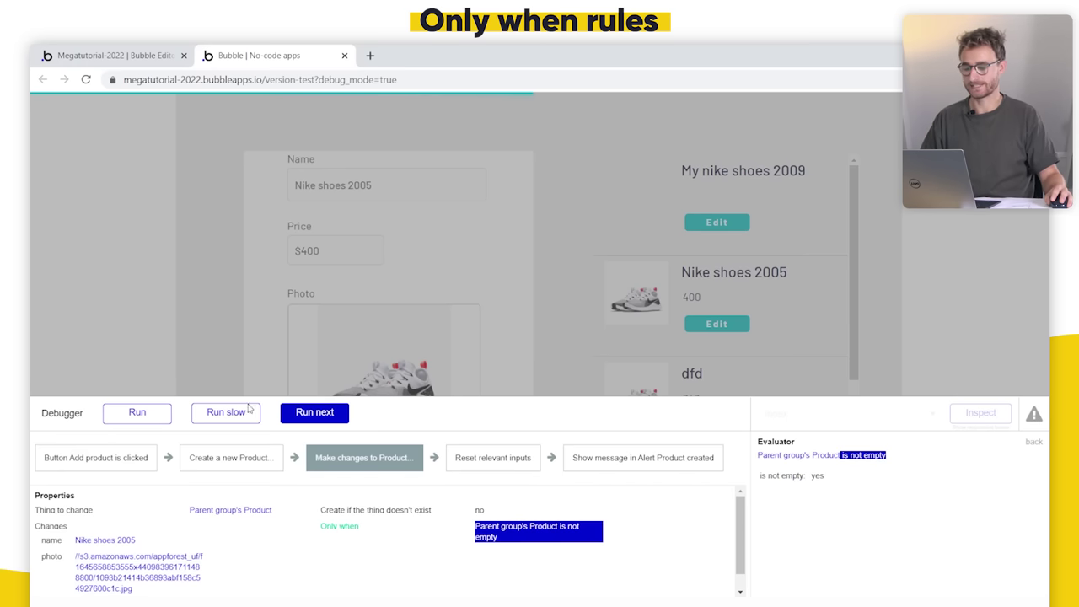
left_click(137, 412)
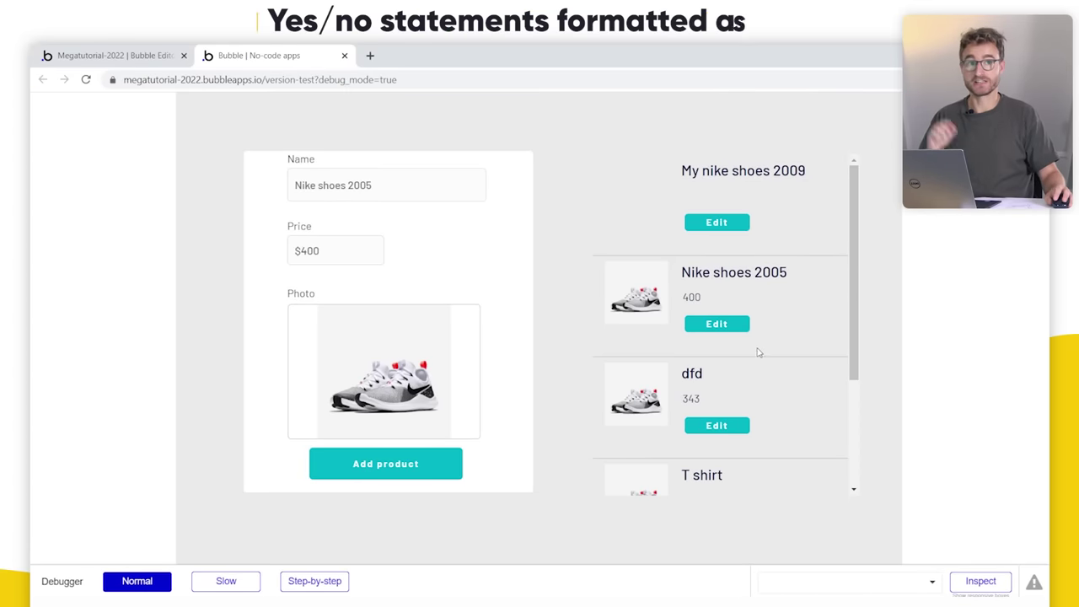
Step: Set the Show message step's text to dynamic data Parent group's Product is empty
left_click(109, 54)
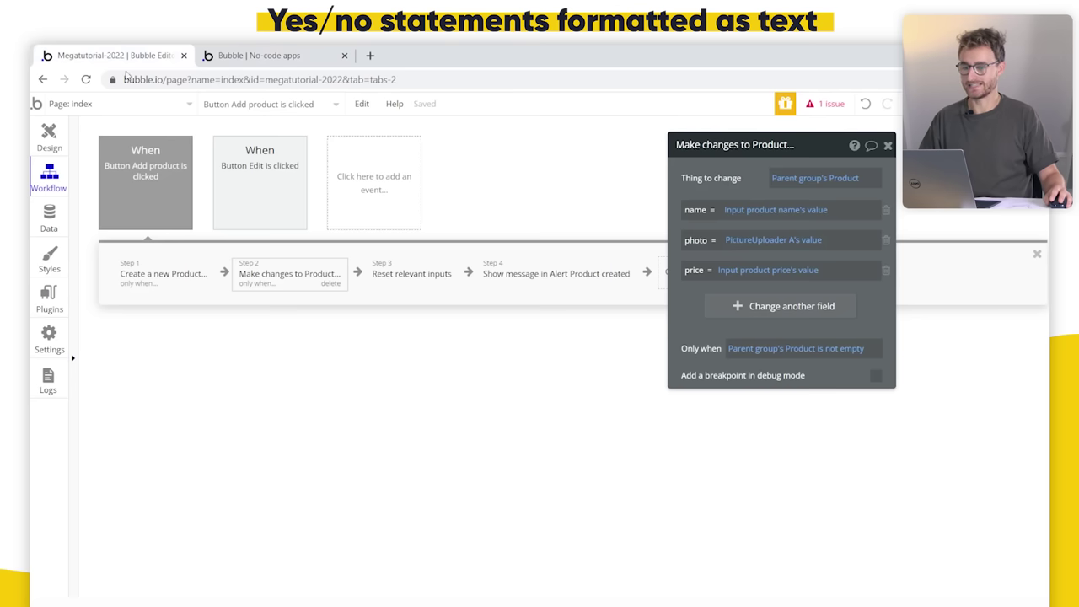
left_click(557, 274)
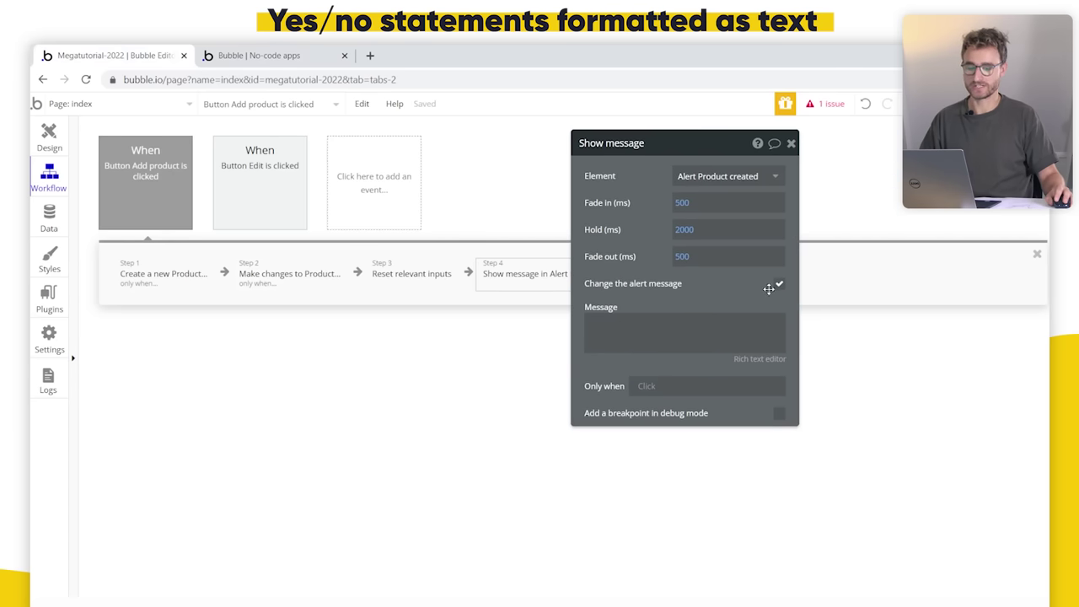
left_click(731, 335)
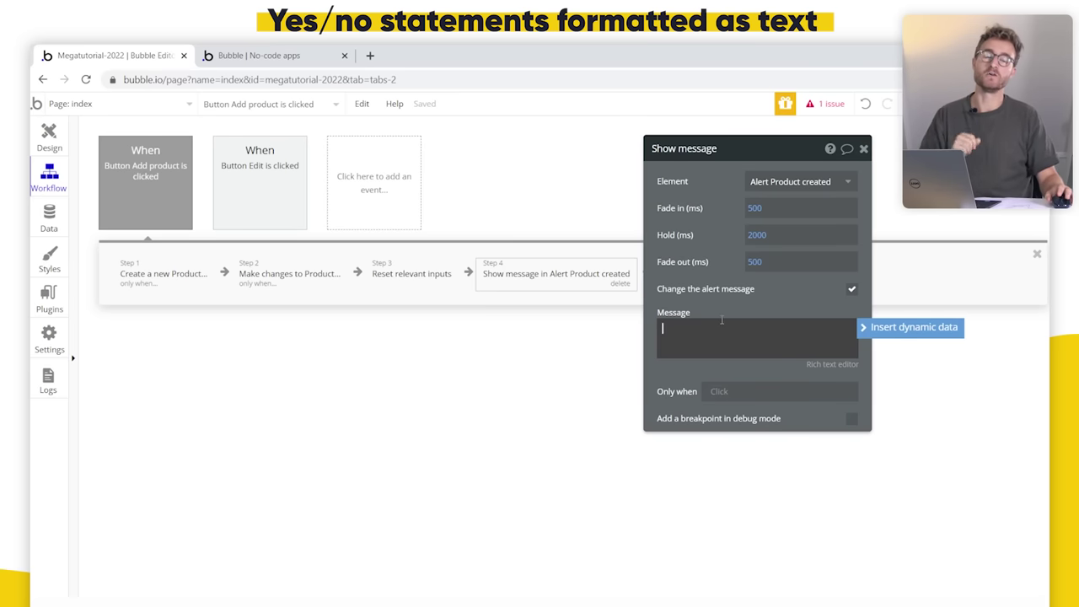
left_click(275, 273)
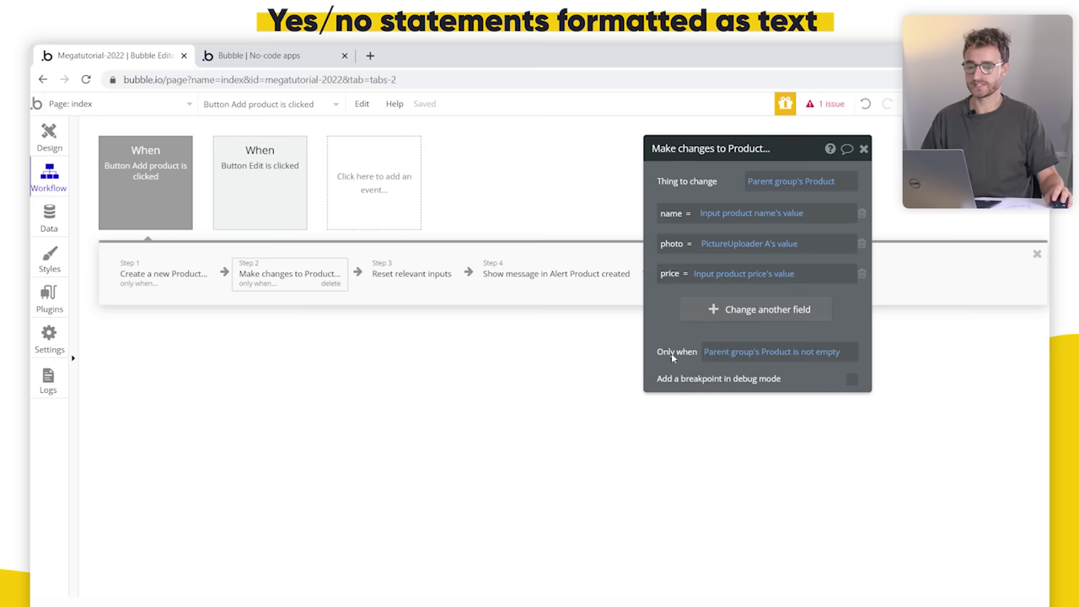
left_click(554, 286)
left_click(727, 303)
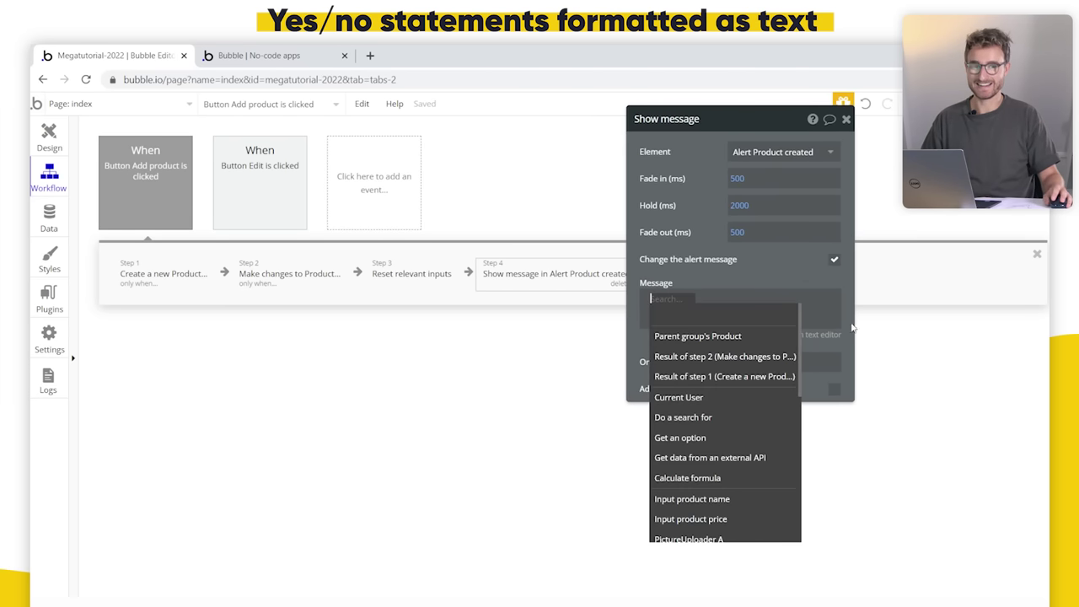
left_click(755, 337)
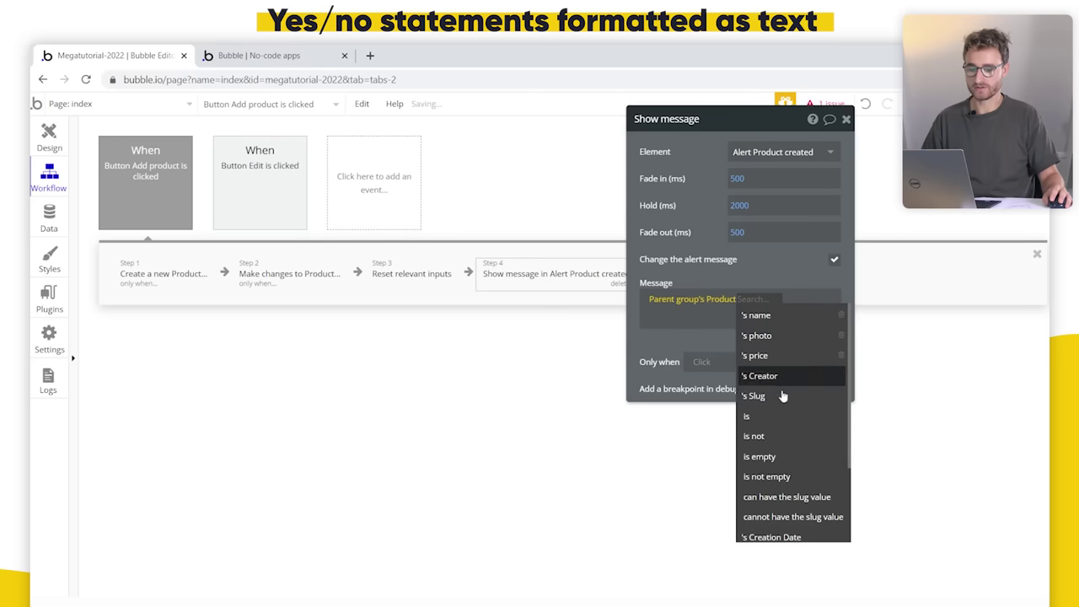
left_click(800, 455)
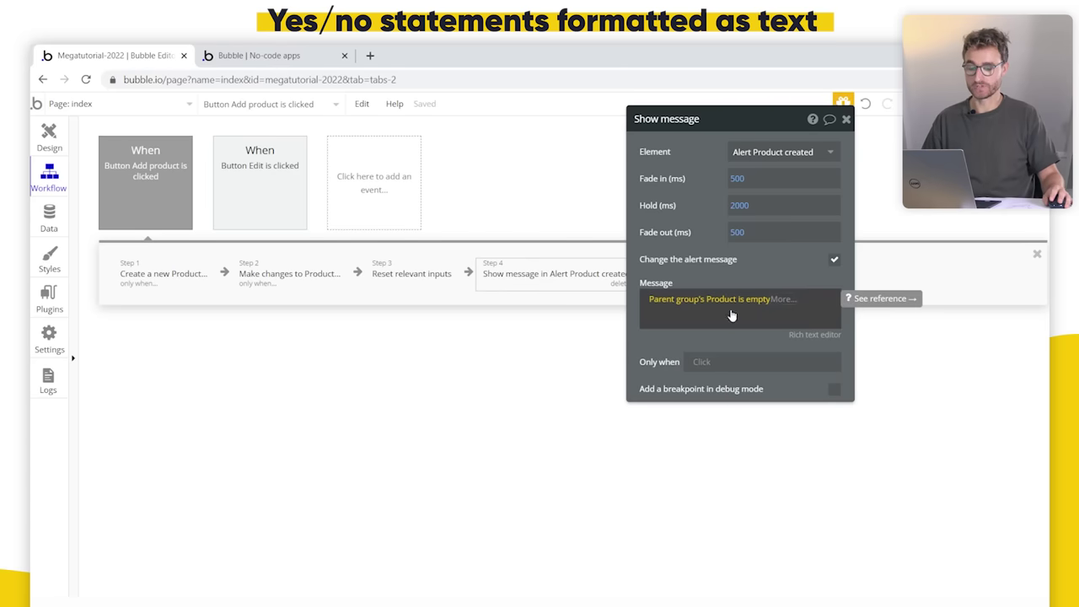
Step: Reload the app preview and add a product to test the new alert message
left_click(252, 54)
left_click(356, 113)
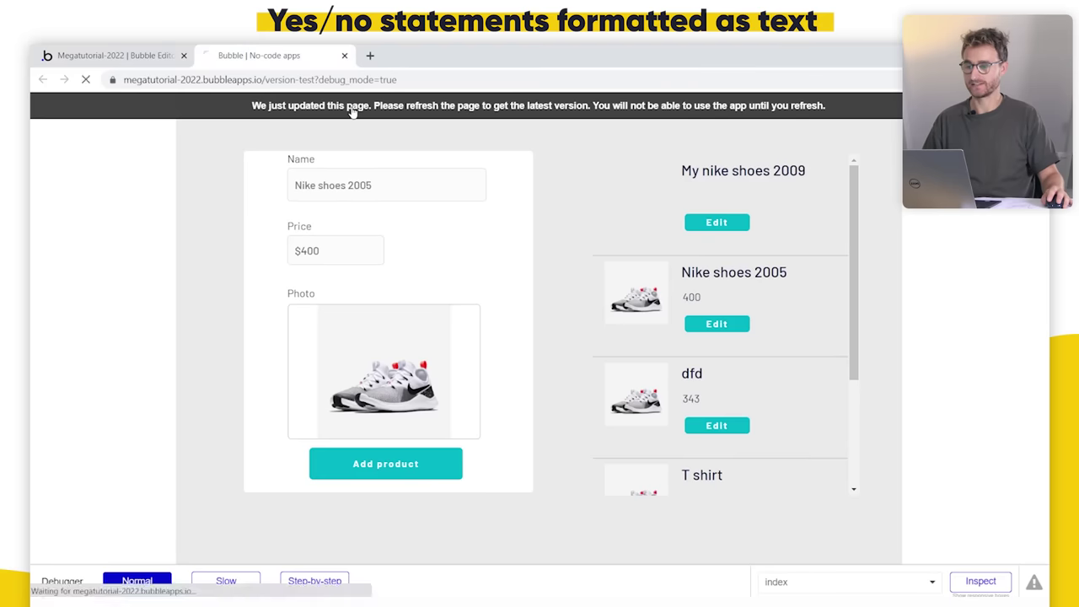
left_click(409, 470)
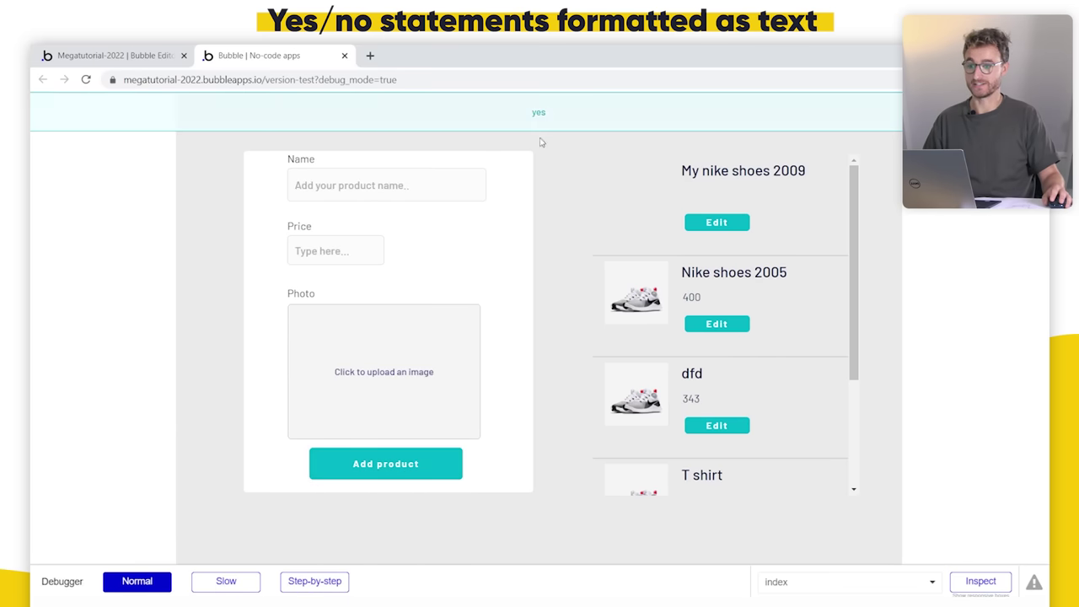
left_click(175, 52)
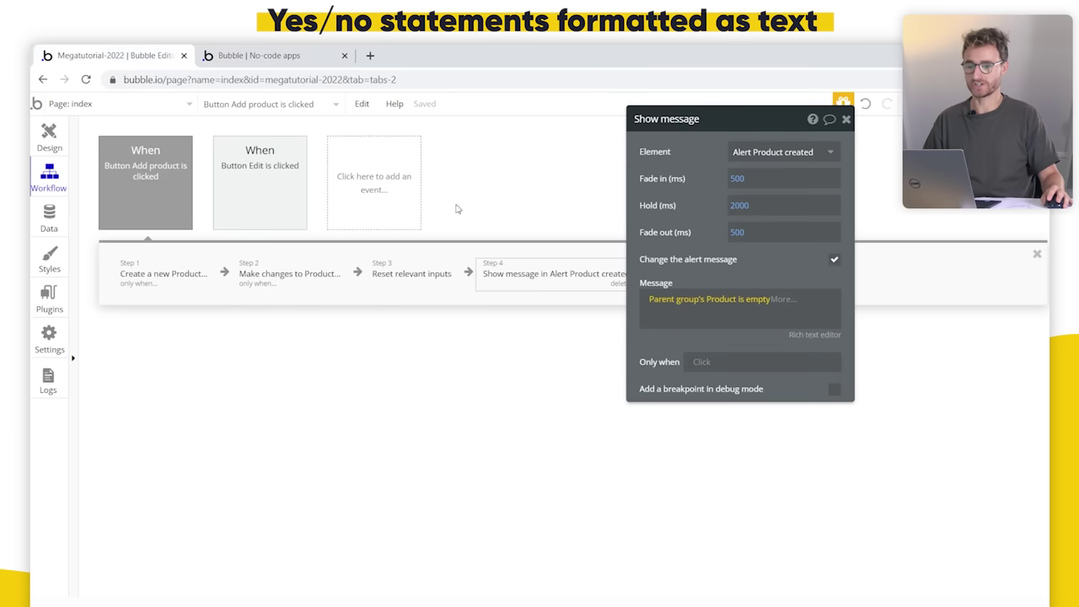
Step: Format the message's yes as 'Product created!' and no as 'Product edited!', then reload the preview
left_click(780, 300)
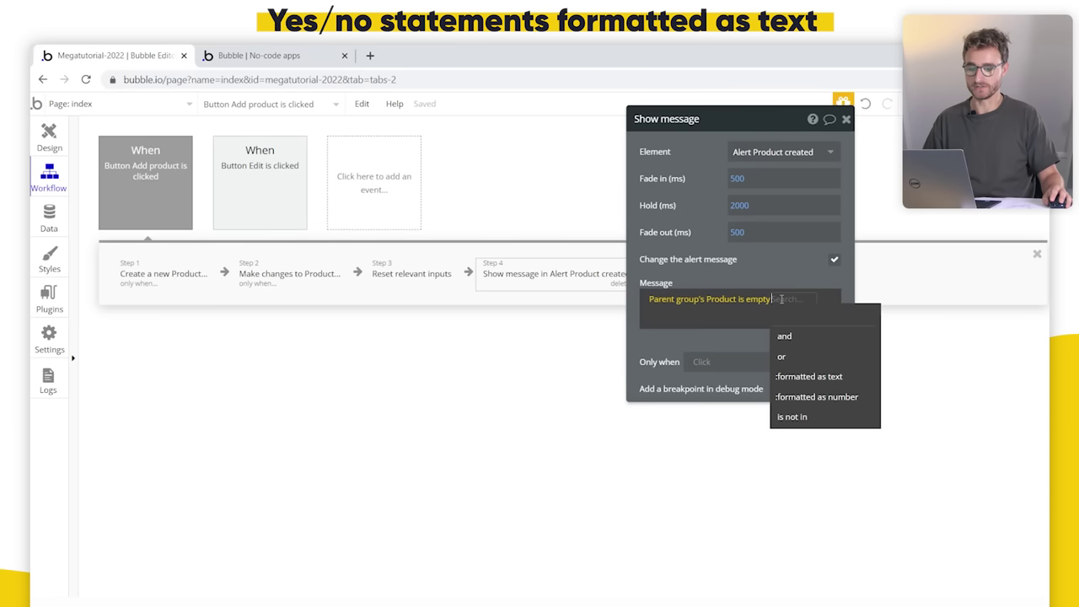
left_click(842, 378)
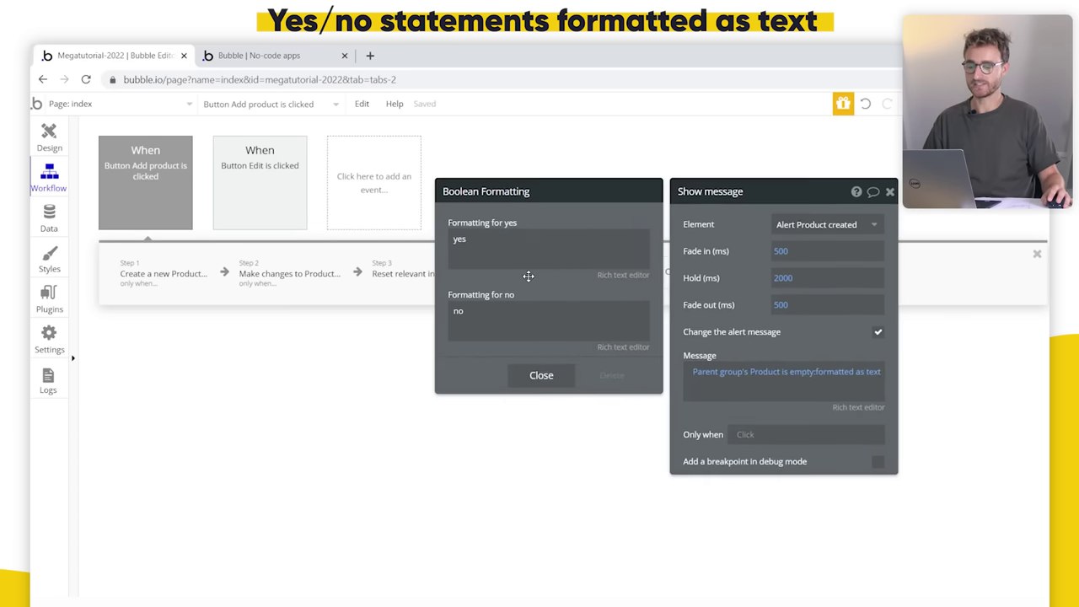
triple_click(516, 250)
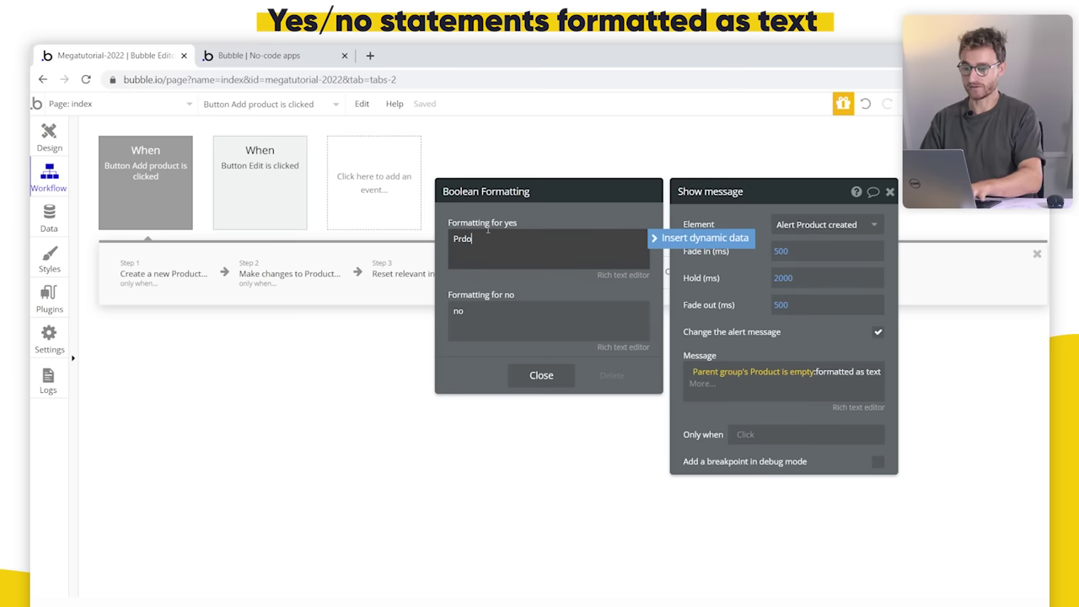
type("uct created!")
key("Tab")
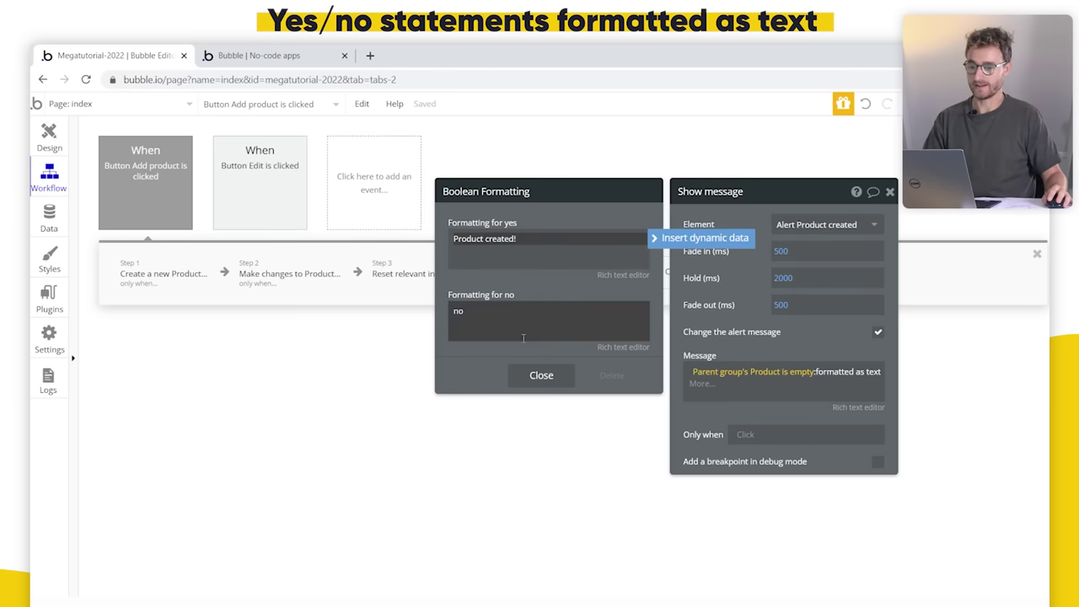
type("P")
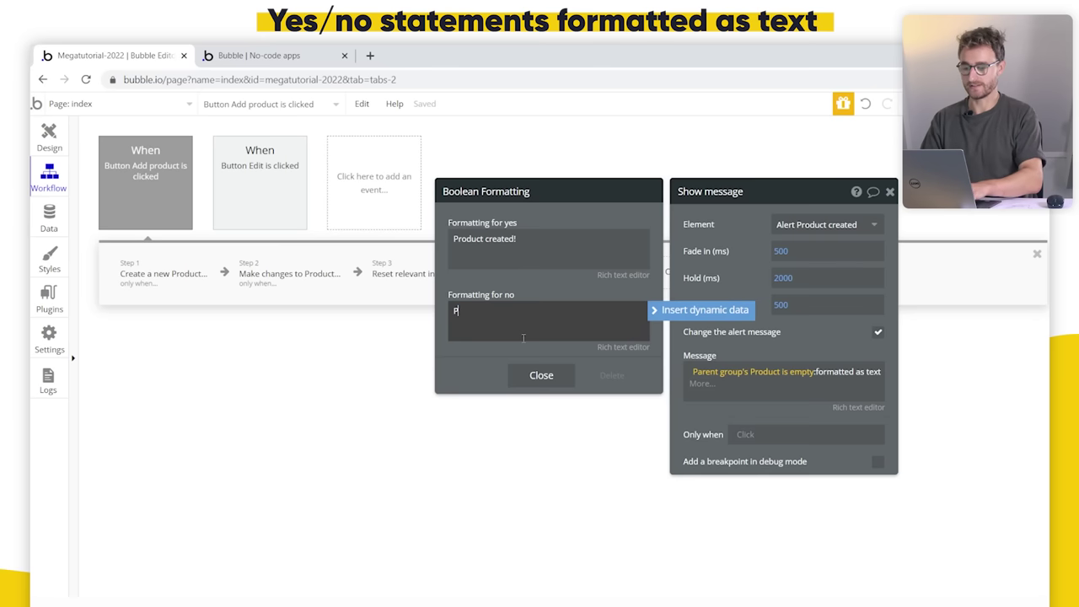
type("roduct edited!")
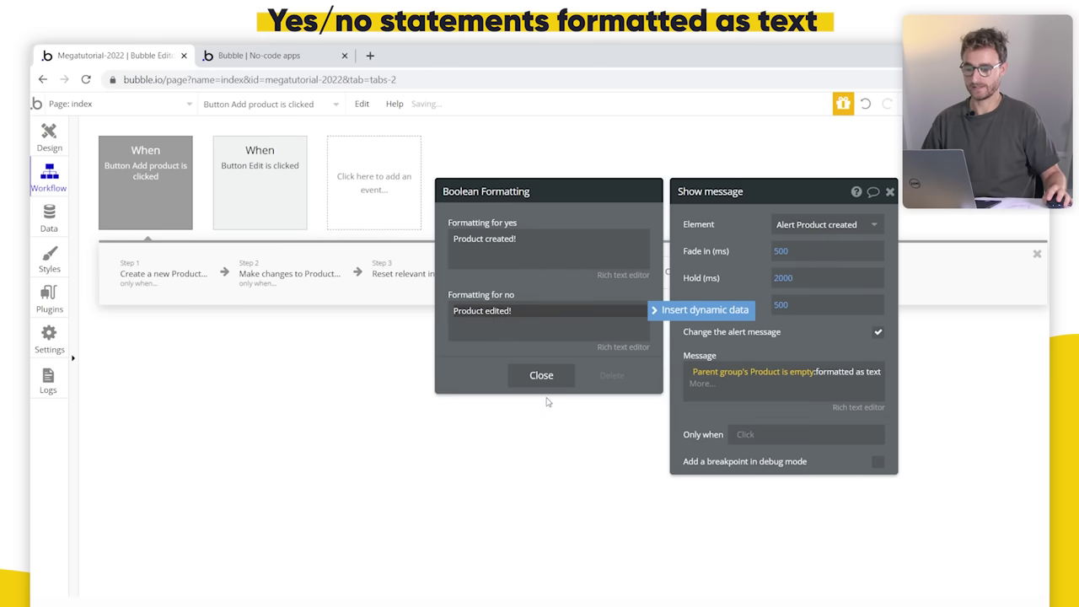
left_click(533, 374)
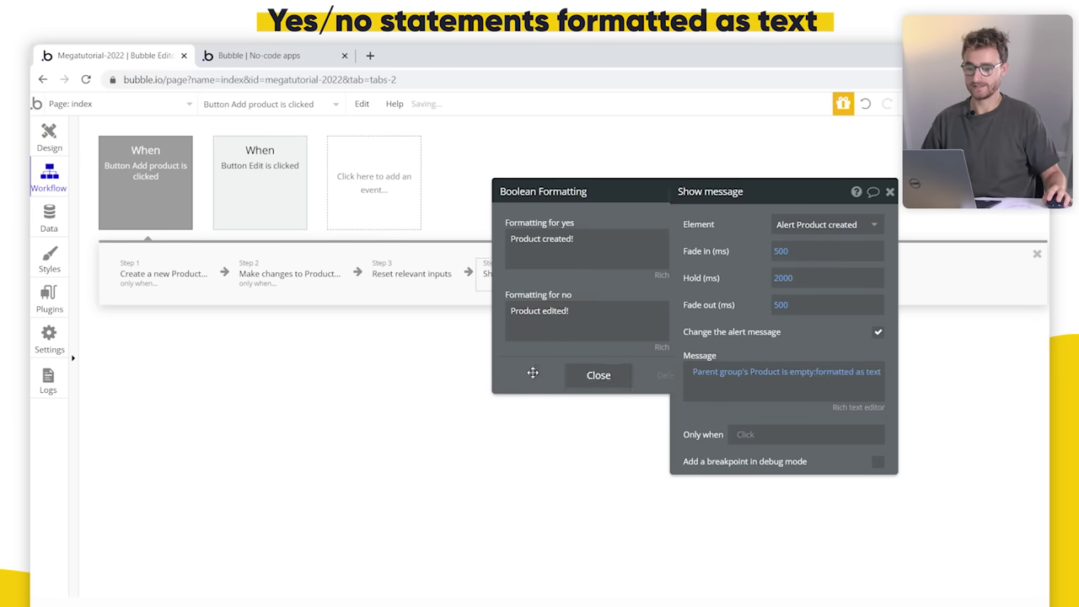
left_click_drag(782, 354, 709, 334)
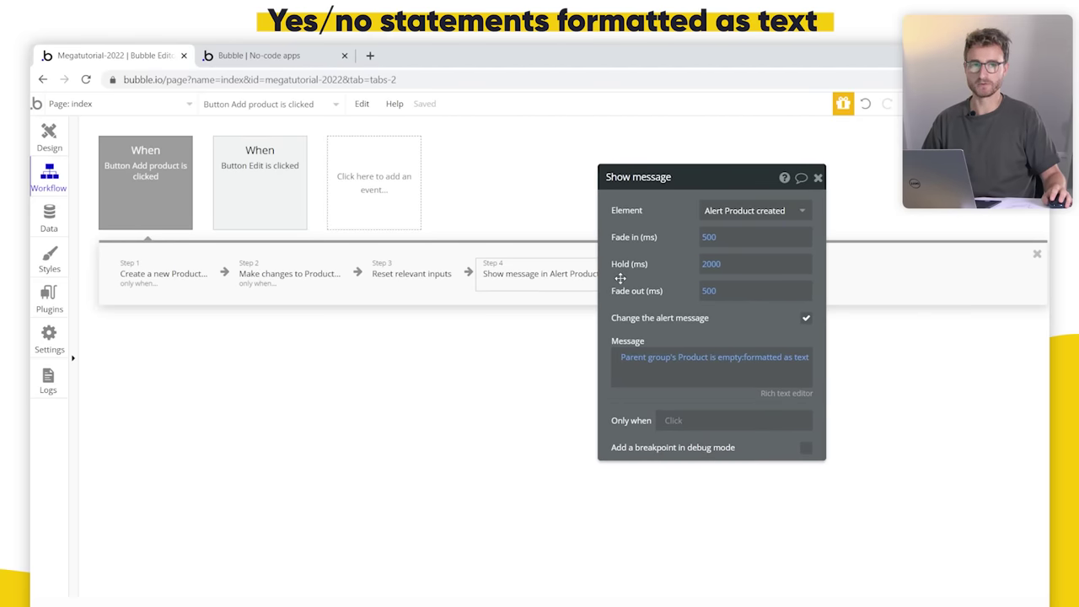
left_click(233, 56)
left_click(341, 114)
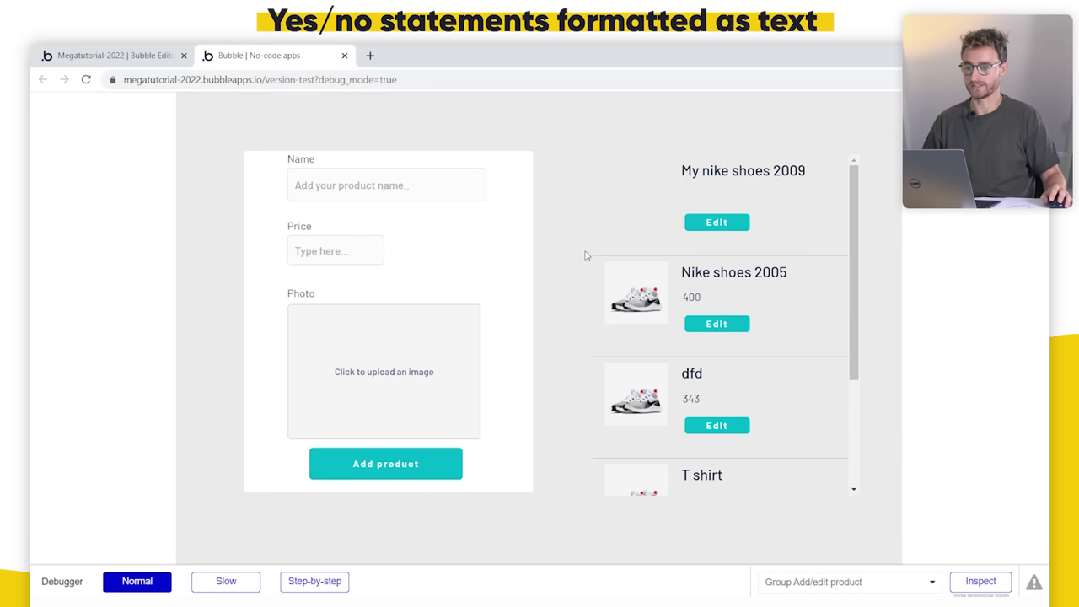
Step: Add a product named Ipad priced $640 with an iPad photo
left_click(401, 185)
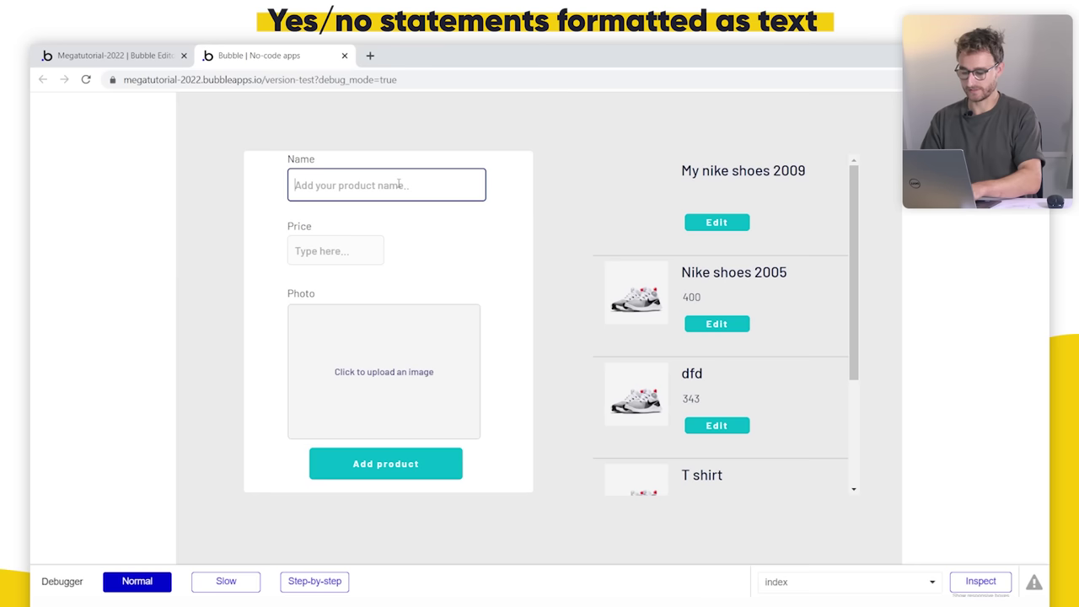
type("Ipad")
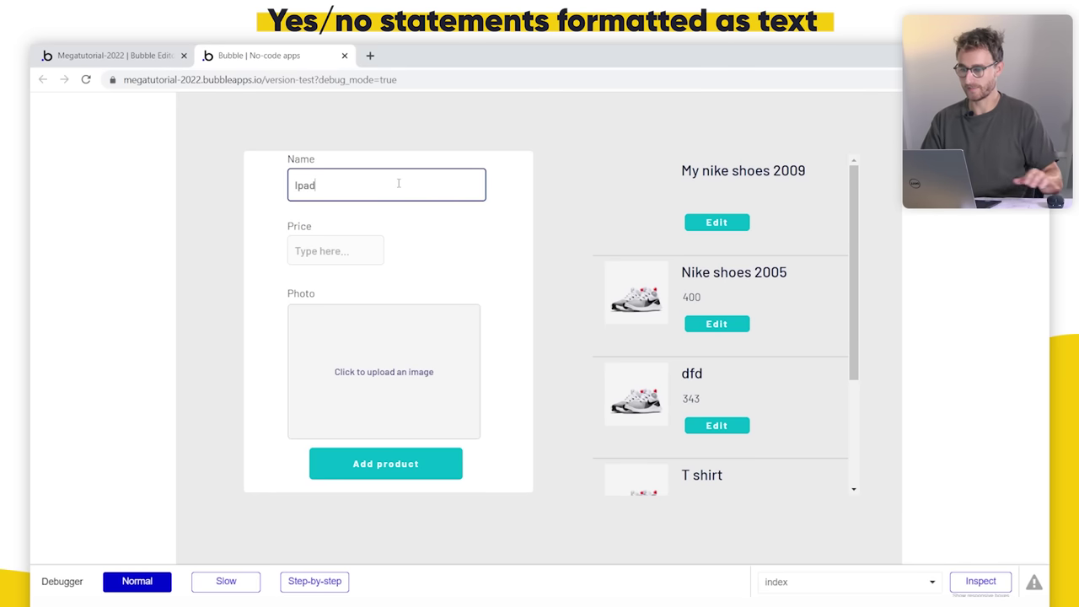
key("Tab")
type("$640")
left_click(352, 364)
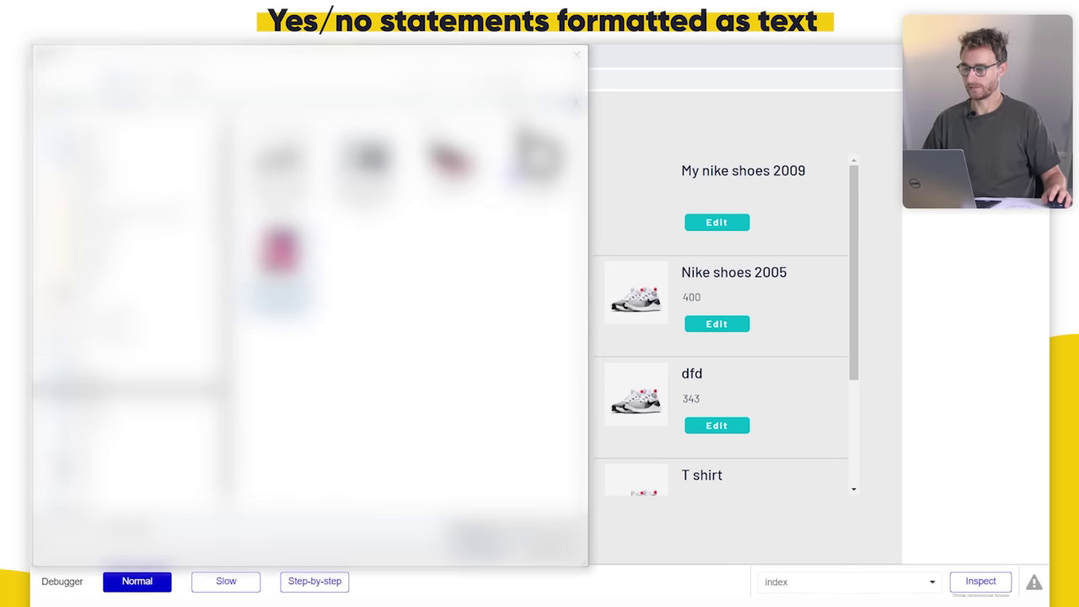
key("Return")
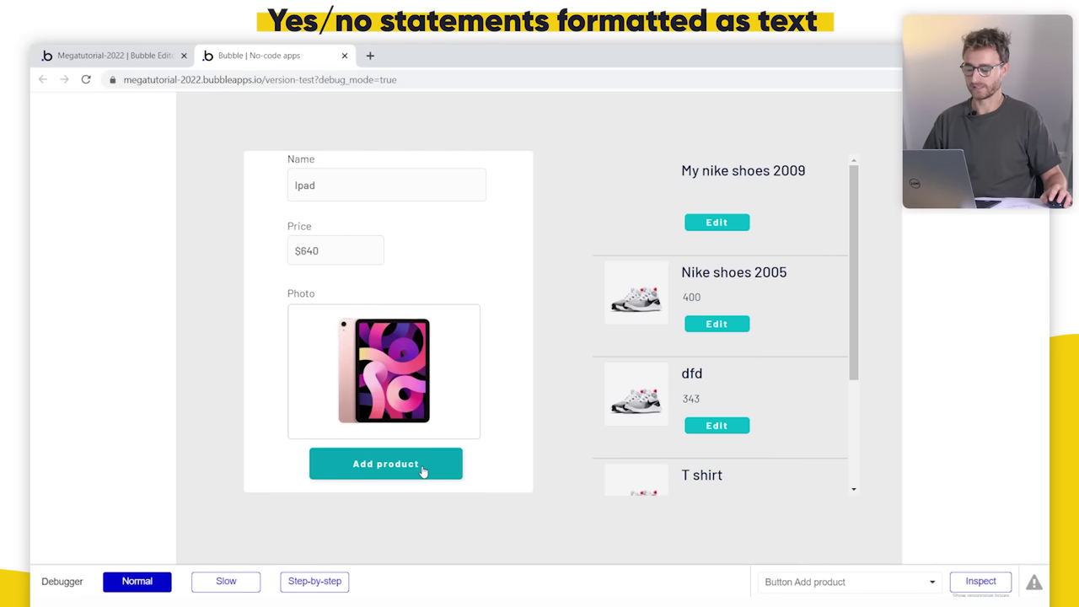
left_click(423, 470)
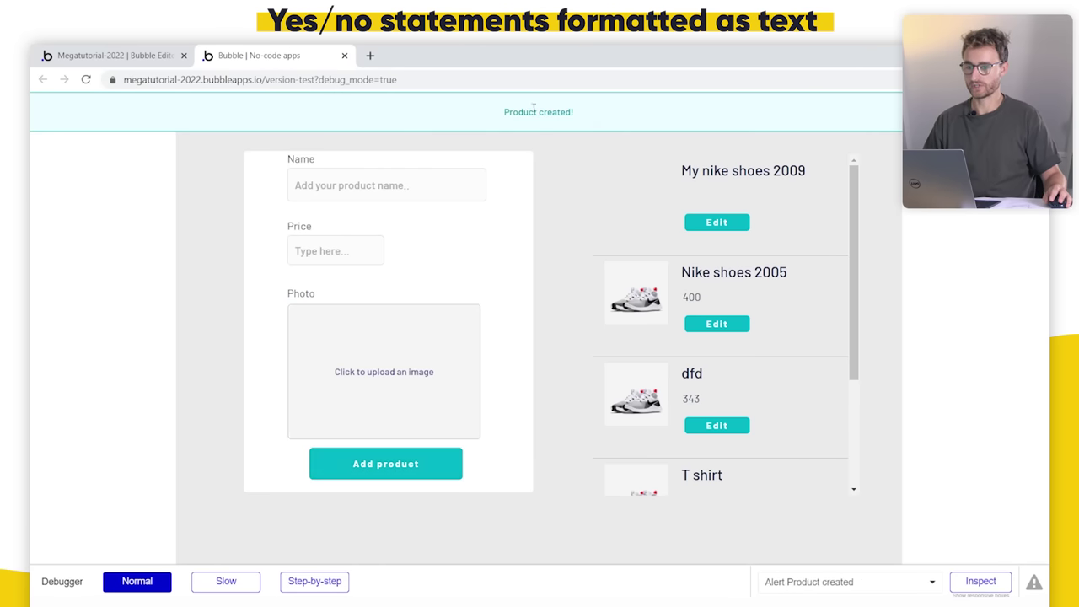
Step: Change the T shirt's price to 25 and submit it with step-by-step debugging
scroll(770, 402, "down", 2)
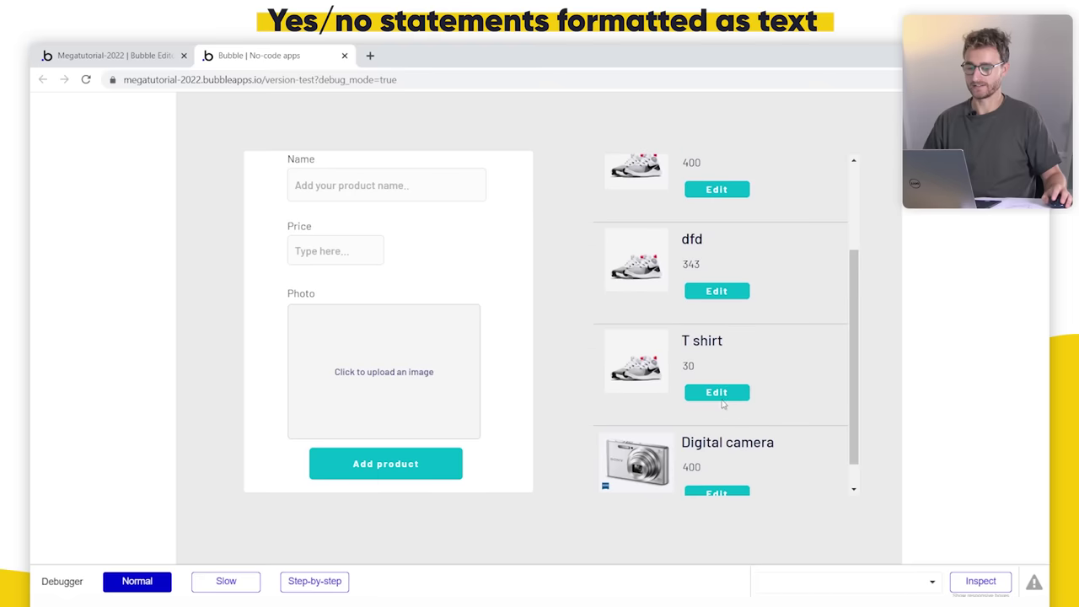
left_click(717, 393)
left_click(354, 252)
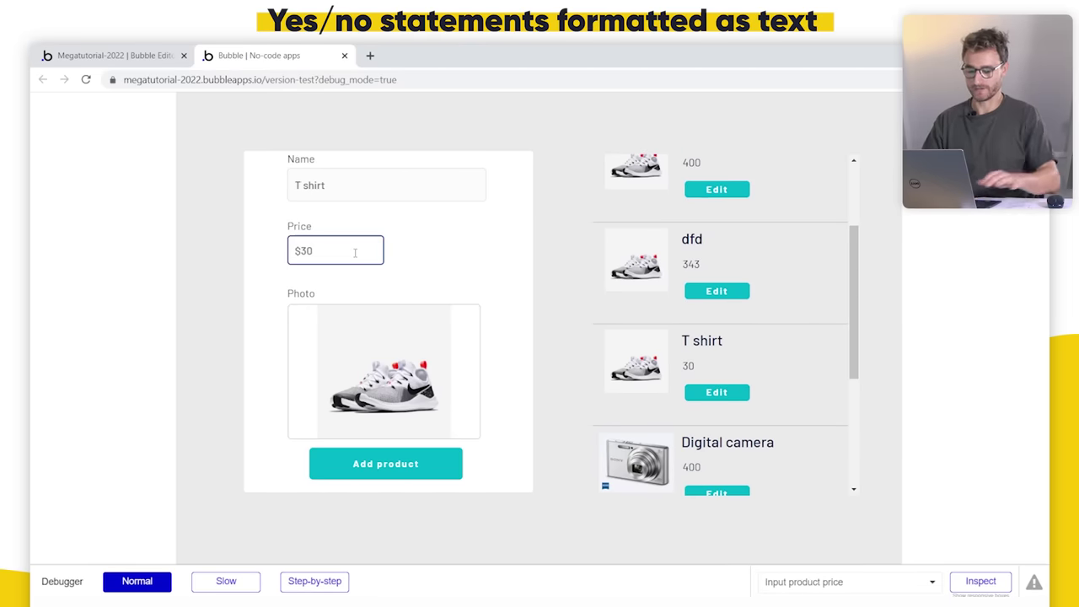
key("BackSpace")
key("BackSpace")
type("25")
left_click(320, 583)
left_click(401, 464)
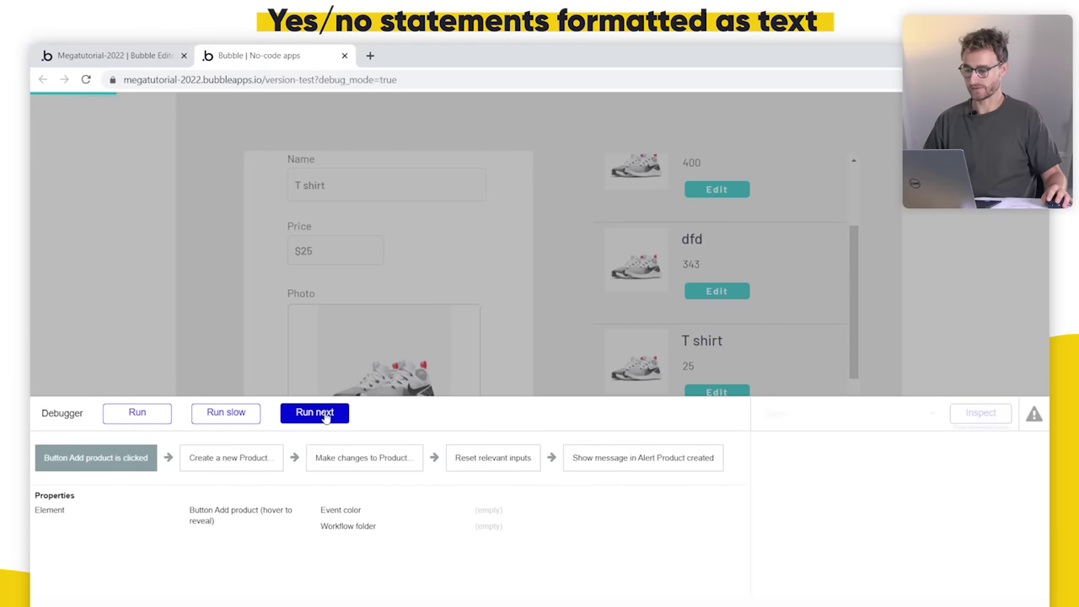
Step: Step through the T shirt edit workflow, checking the alert evaluates to 'Product edited!', then finish running
left_click(325, 415)
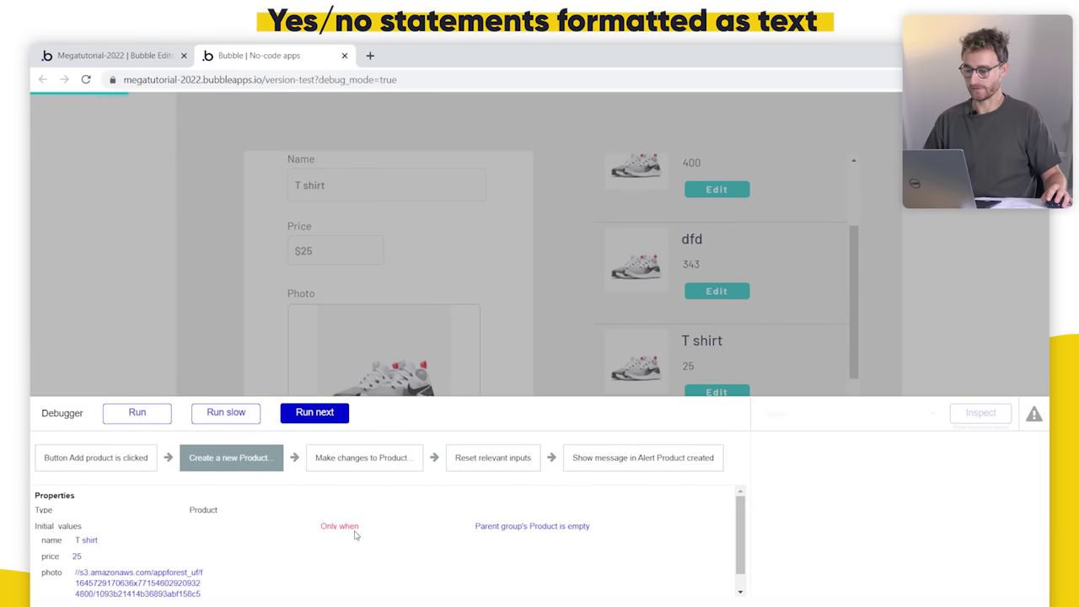
left_click(325, 413)
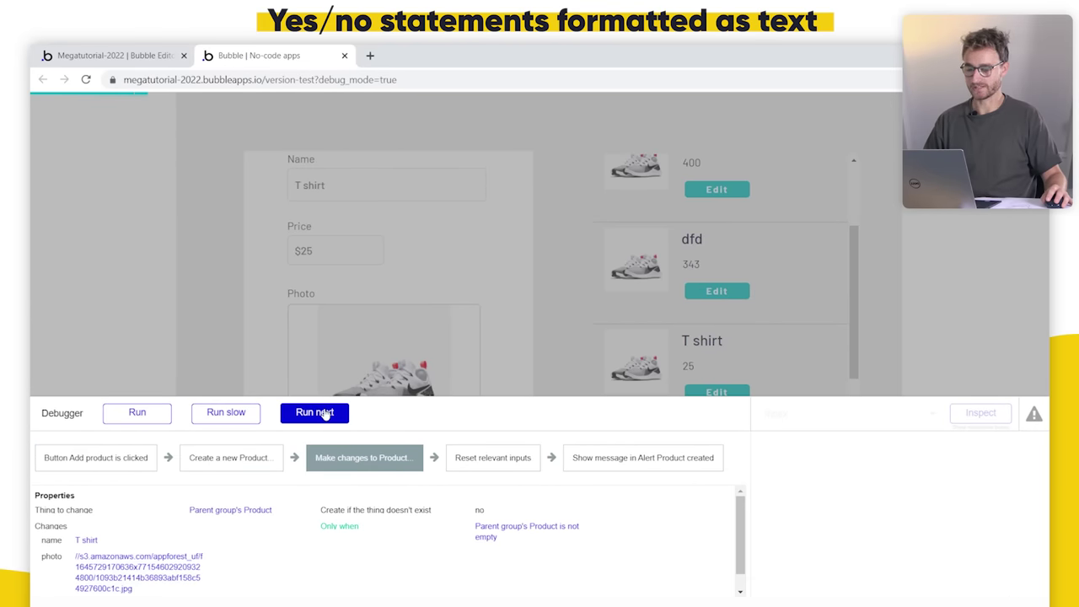
left_click(325, 414)
left_click(321, 413)
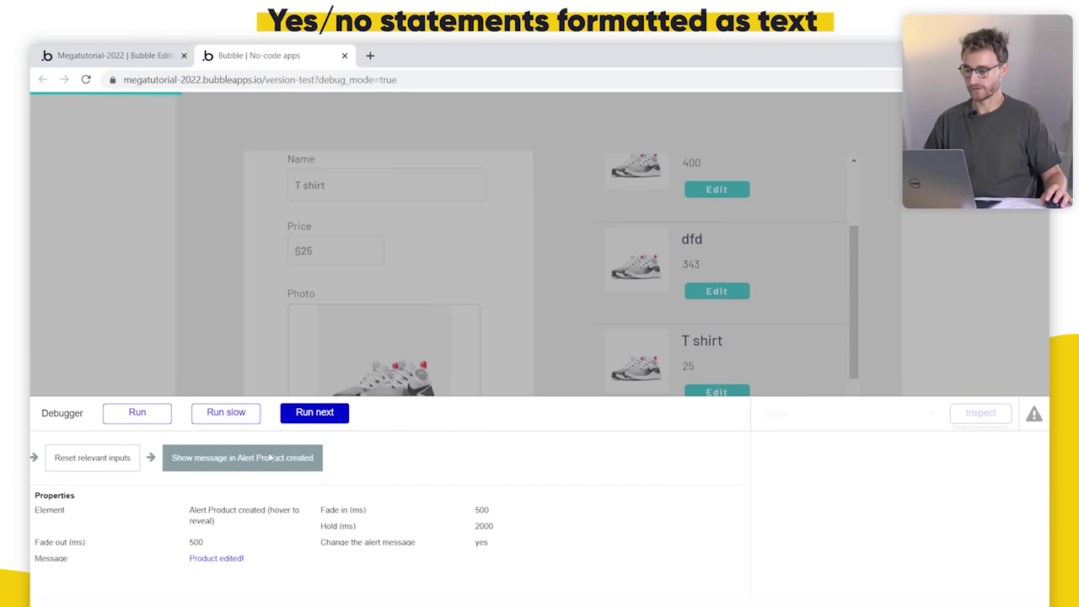
left_click(220, 559)
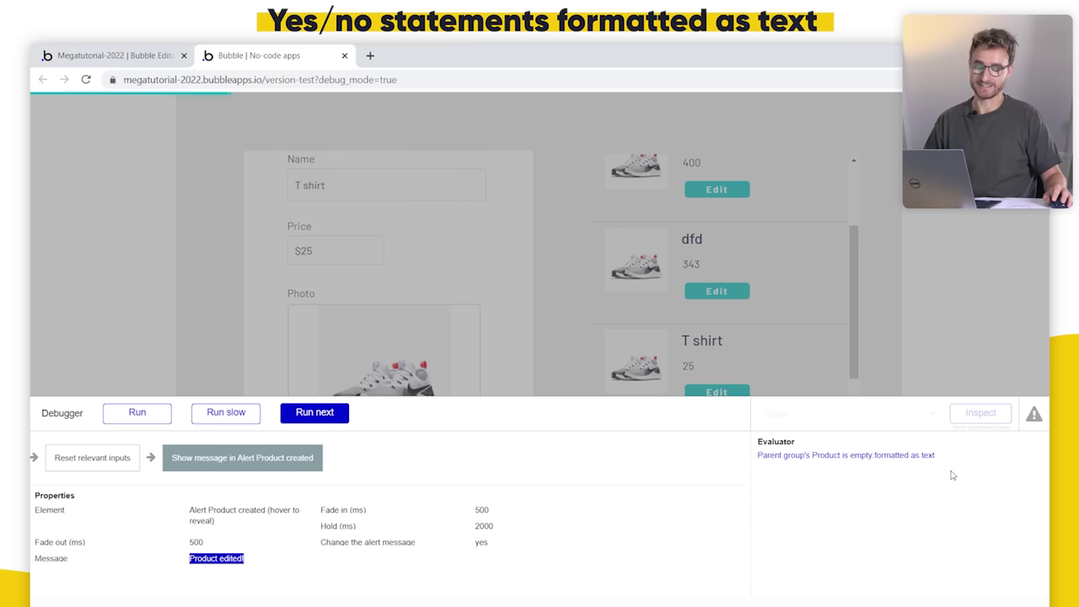
left_click(855, 459)
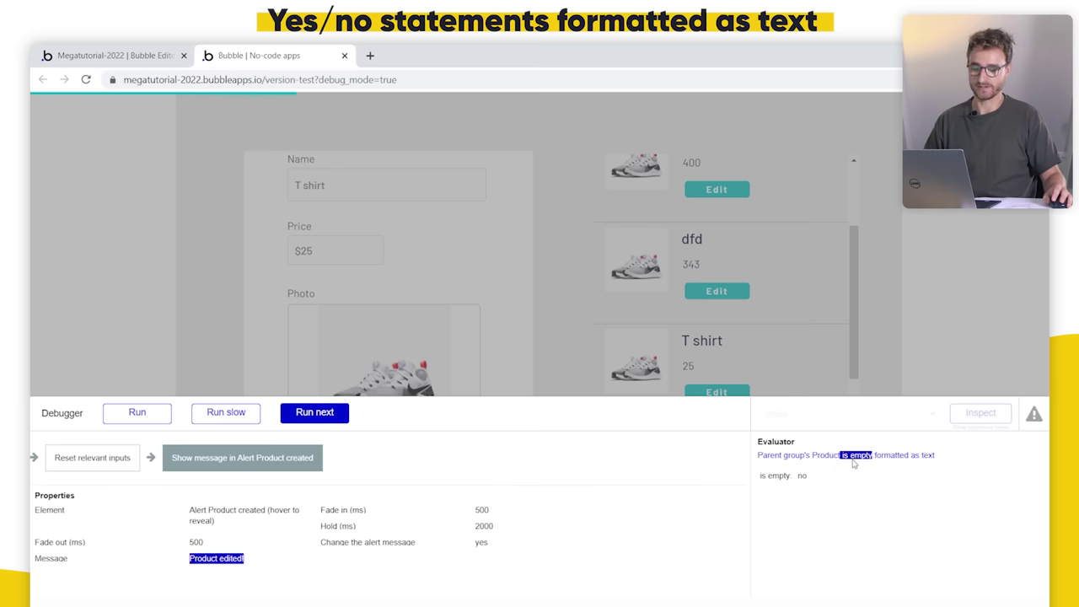
left_click(914, 456)
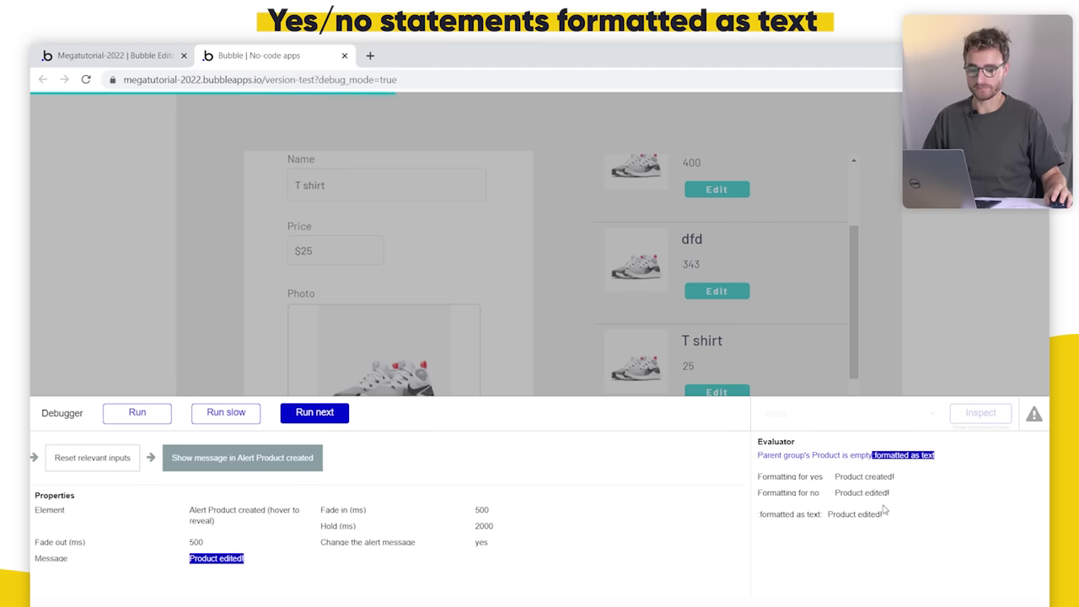
left_click(137, 412)
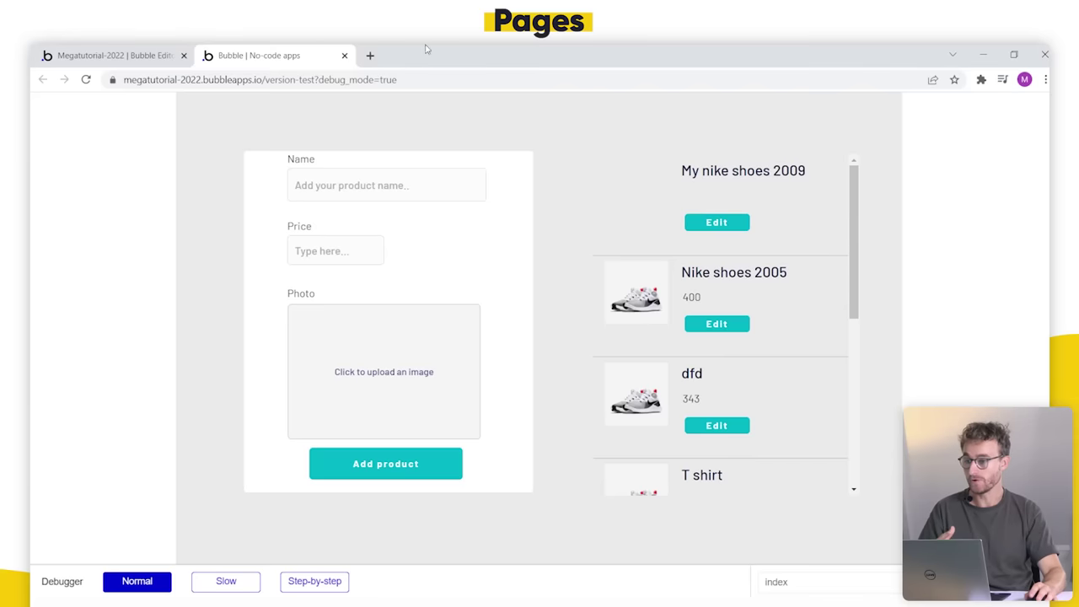
Step: Return to the Bubble editor showing the index page design
left_click(76, 52)
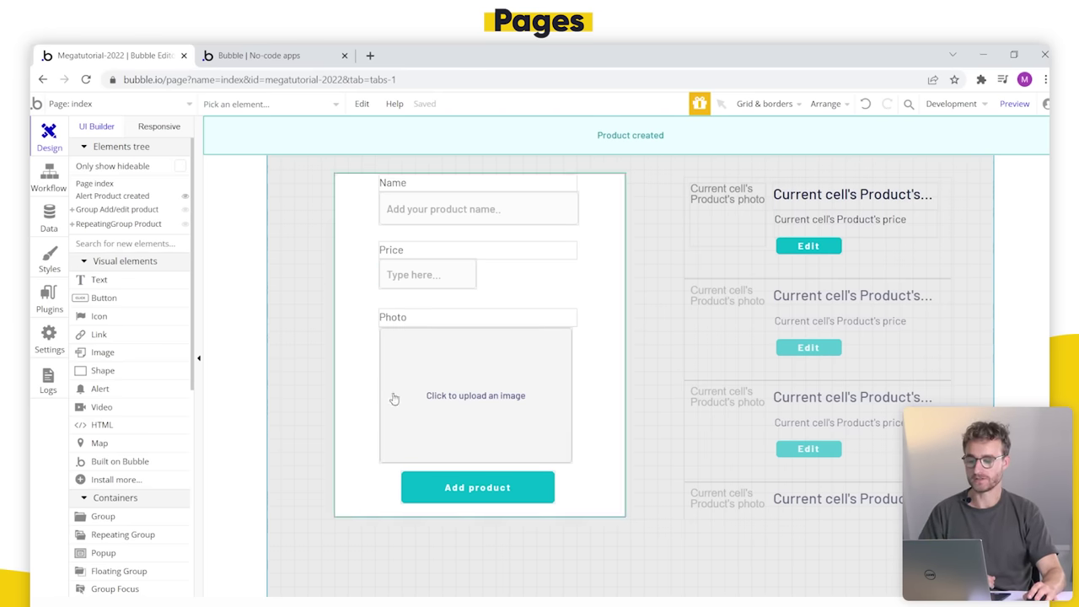
Step: Add a new blank page named 'create' without cloning an existing page
left_click(177, 105)
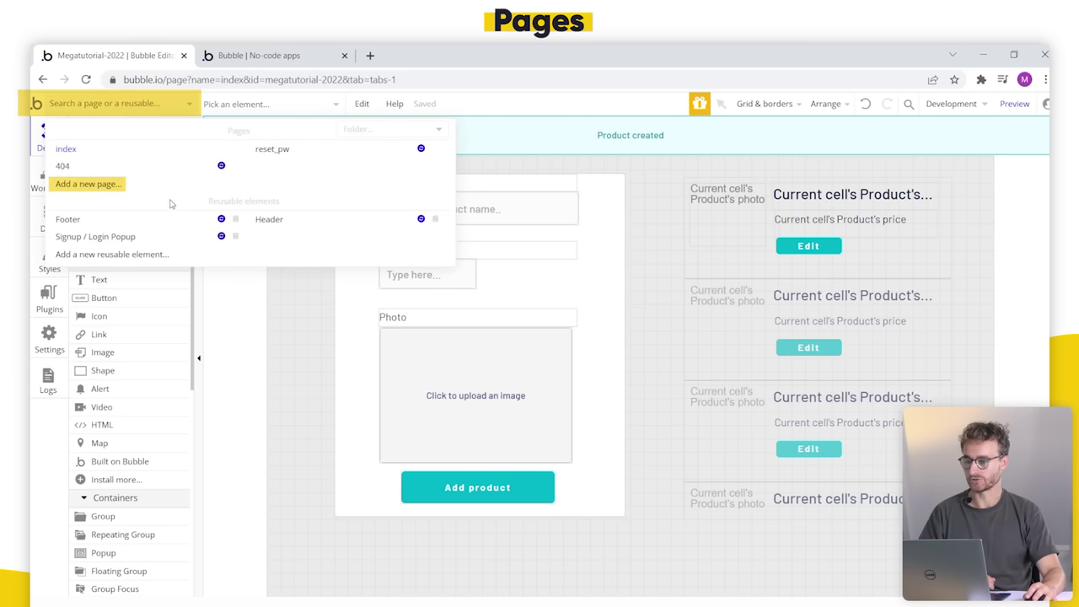
left_click(121, 187)
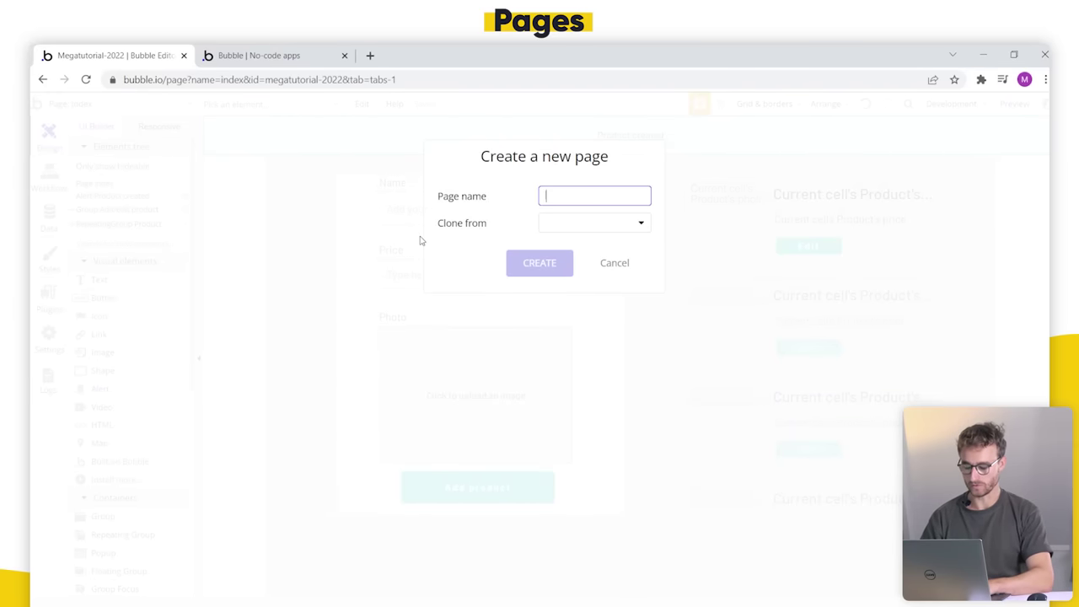
type("cr")
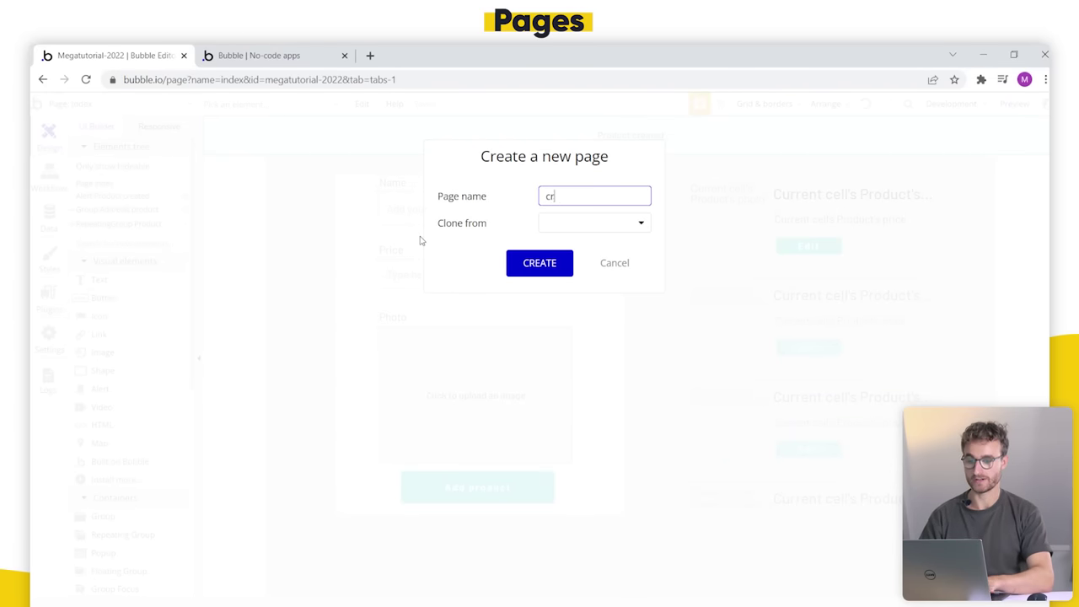
type("eate")
left_click(577, 223)
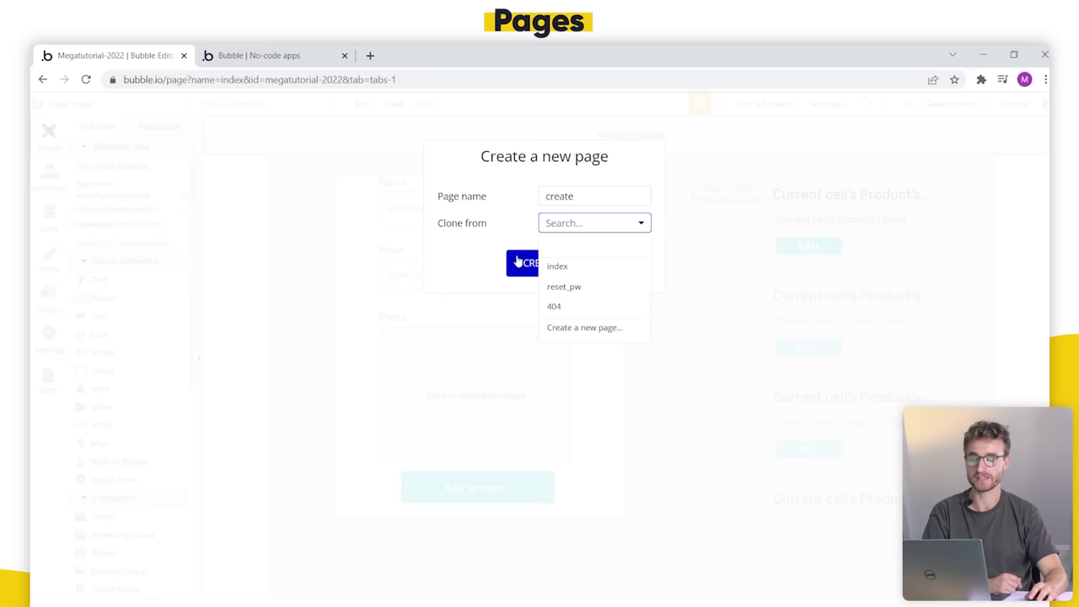
left_click(483, 204)
left_click(534, 270)
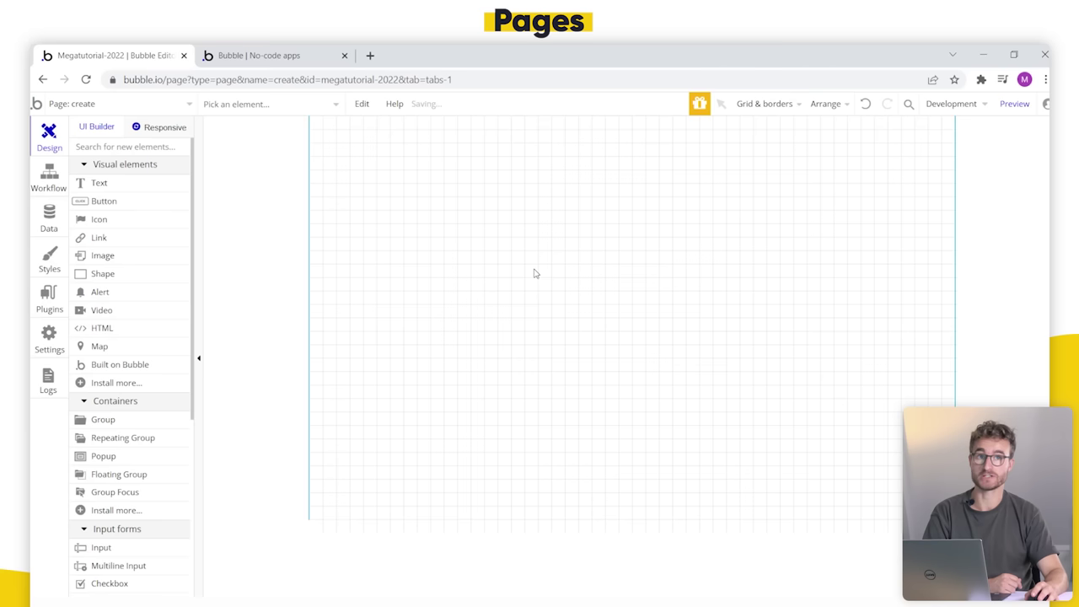
Step: Attempt the responsive engine upgrade, decline the paid trial, and view the page's properties
left_click(166, 127)
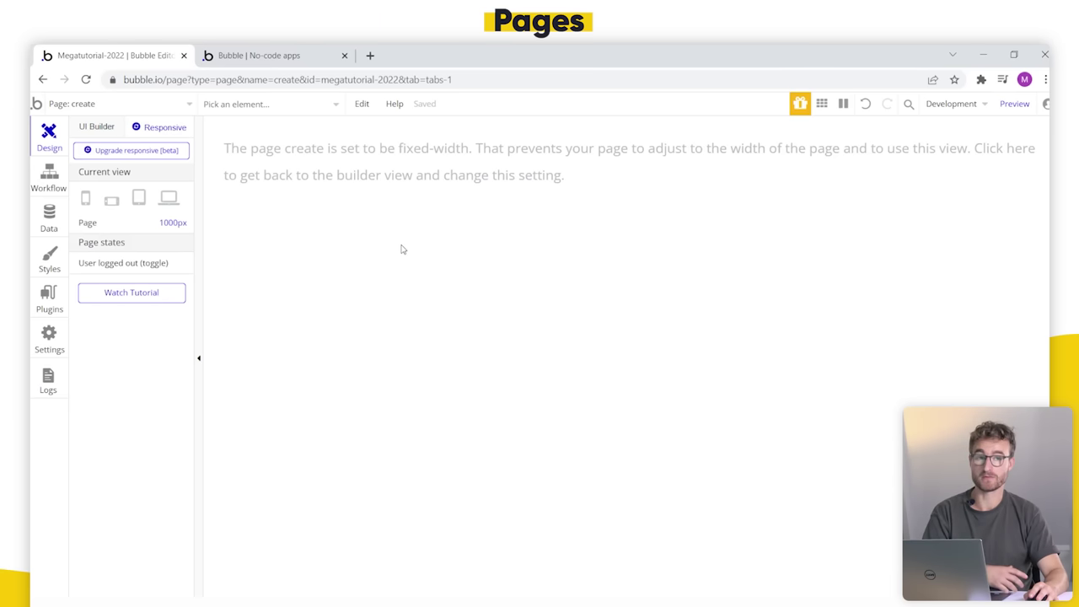
left_click(165, 151)
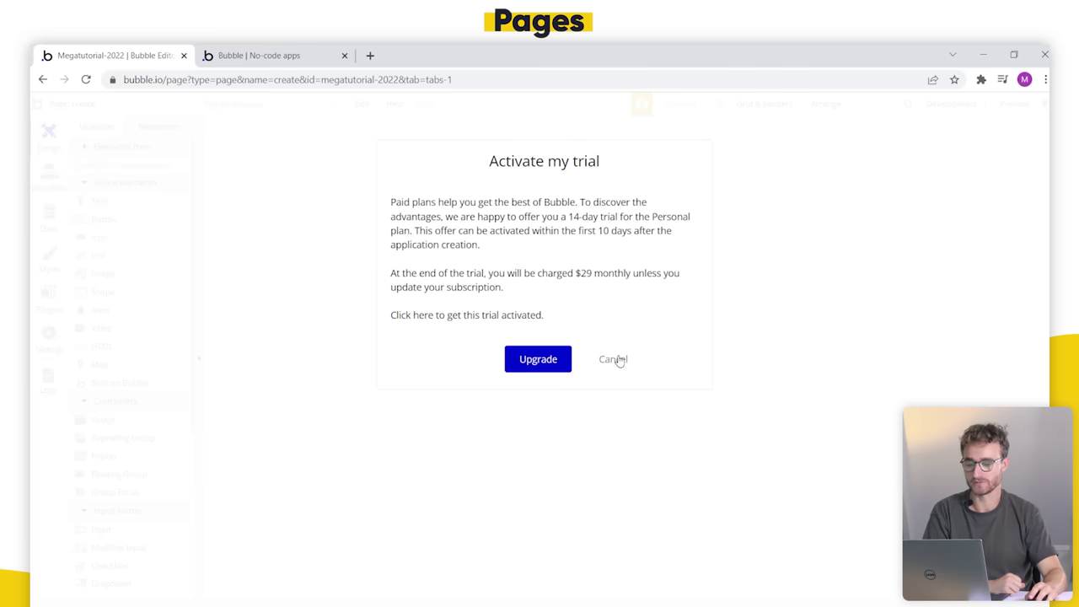
left_click(610, 360)
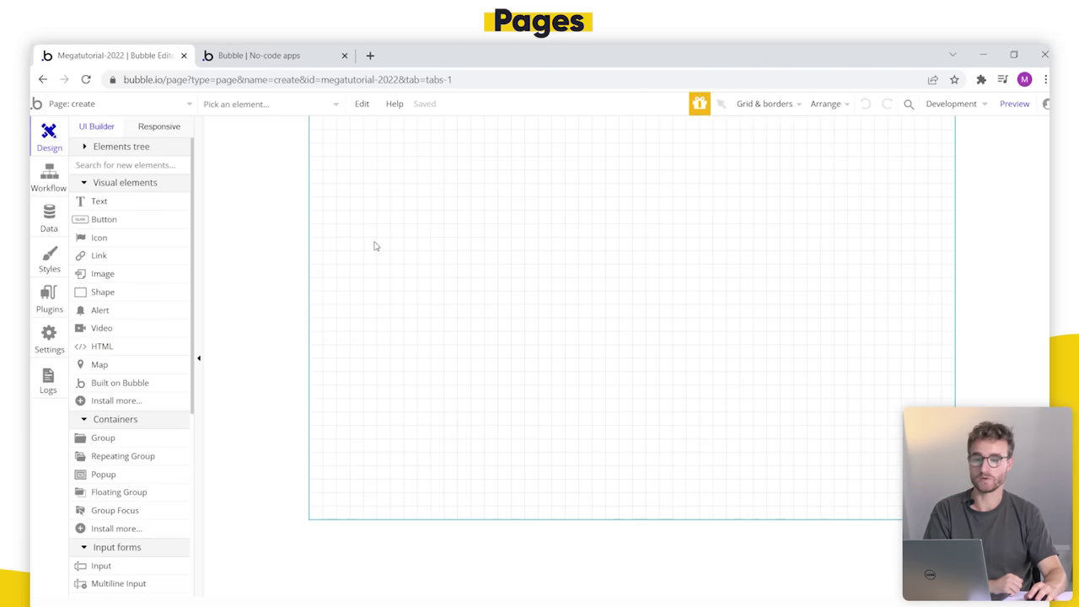
left_click(279, 228)
Step: On the index page, copy Group Add/edit product together with its workflows
left_click(860, 195)
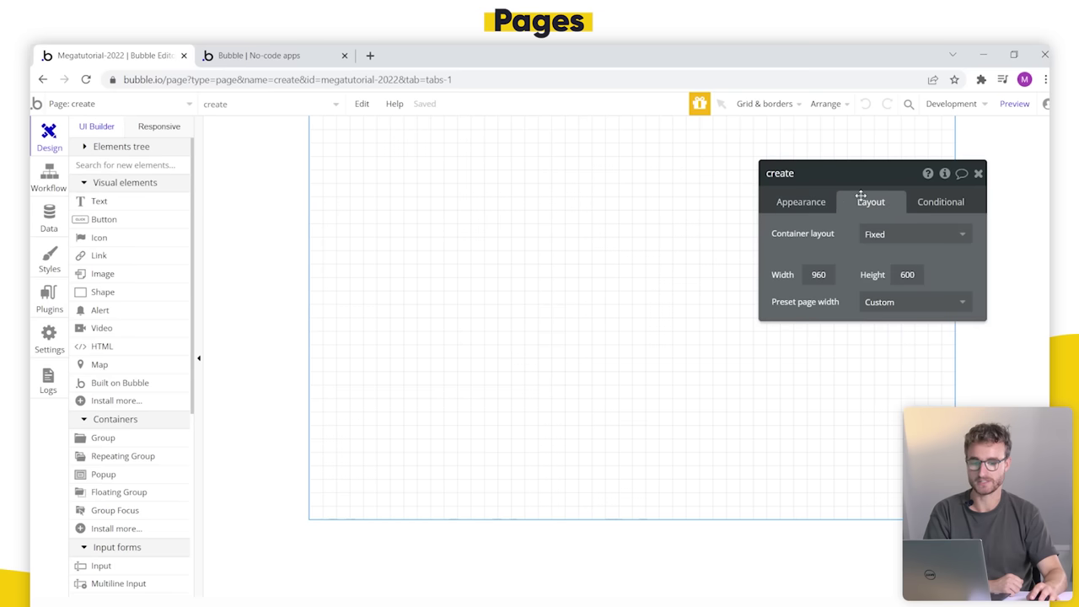
left_click_drag(816, 244, 525, 229)
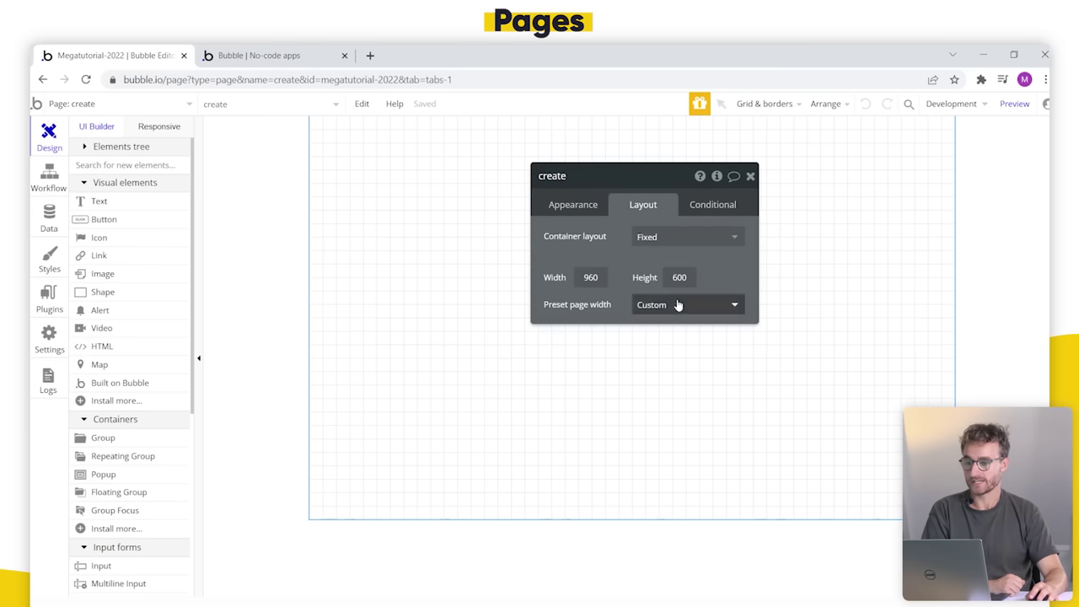
left_click(158, 104)
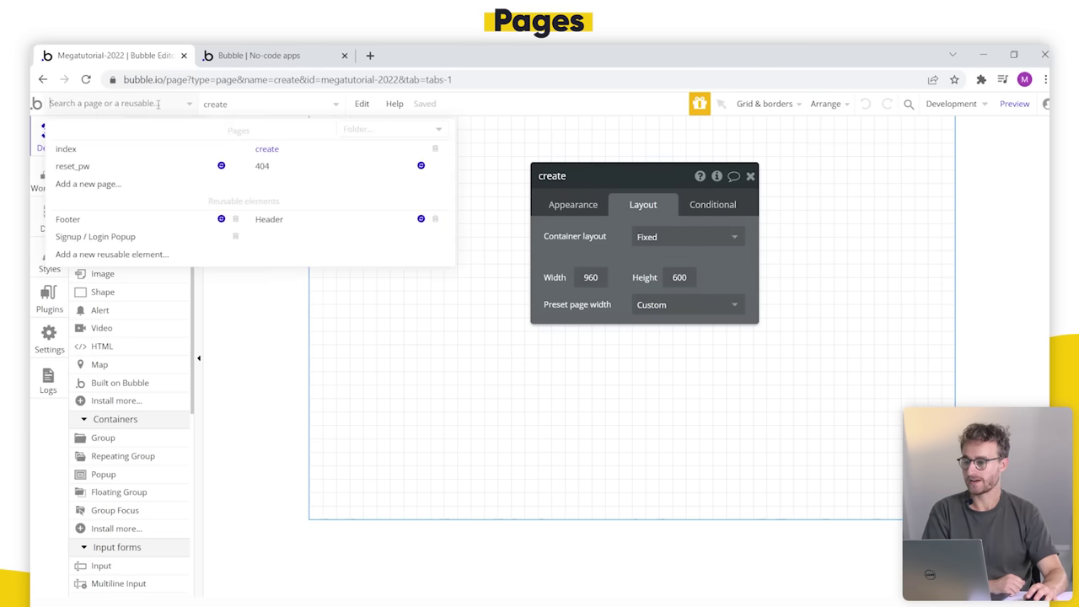
left_click(66, 149)
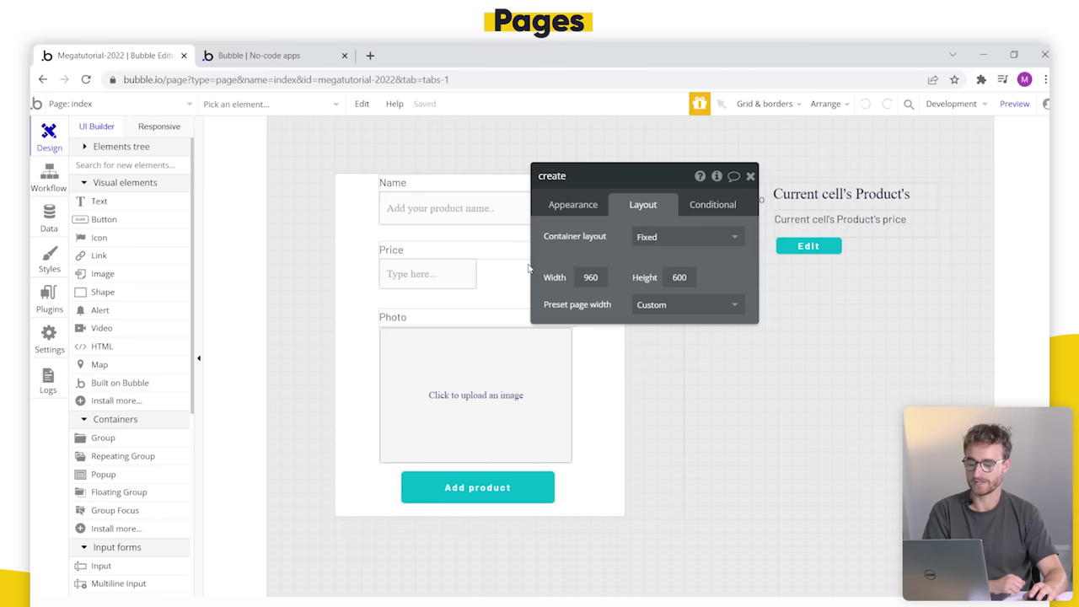
double_click(592, 279)
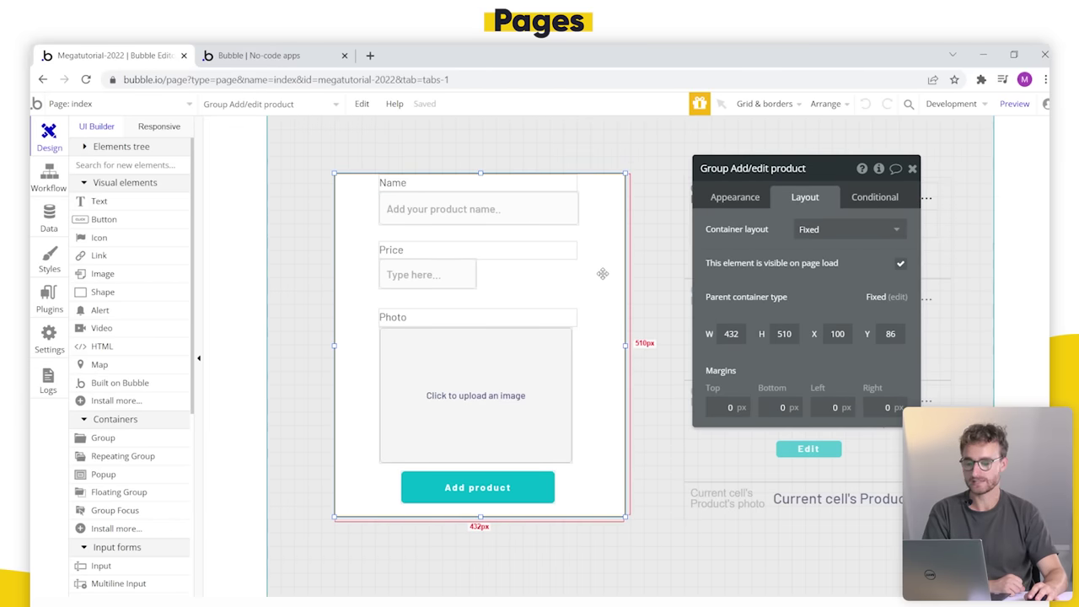
right_click(597, 257)
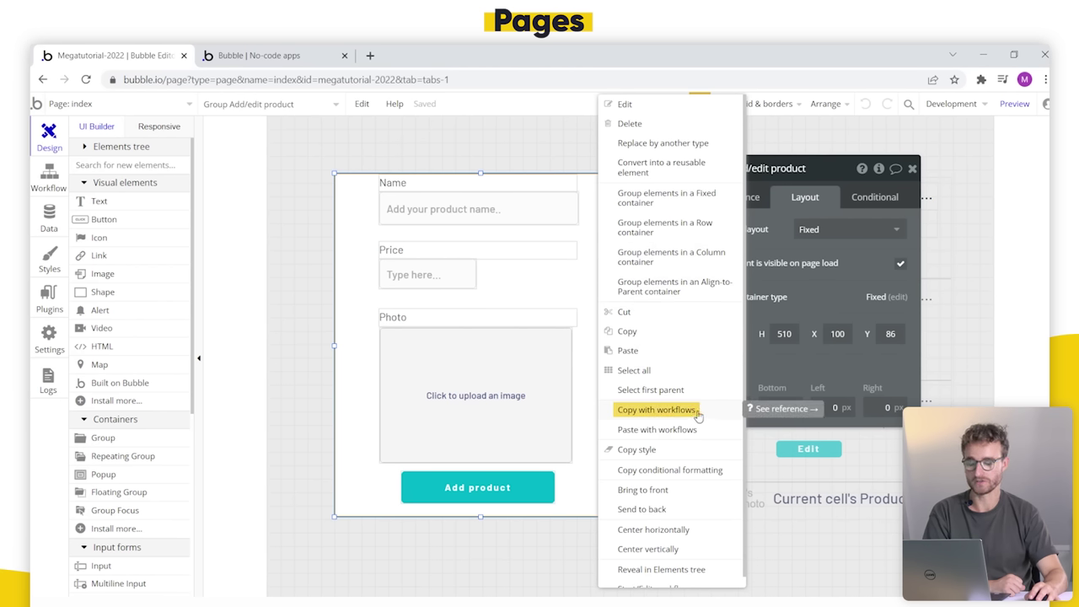
left_click(697, 417)
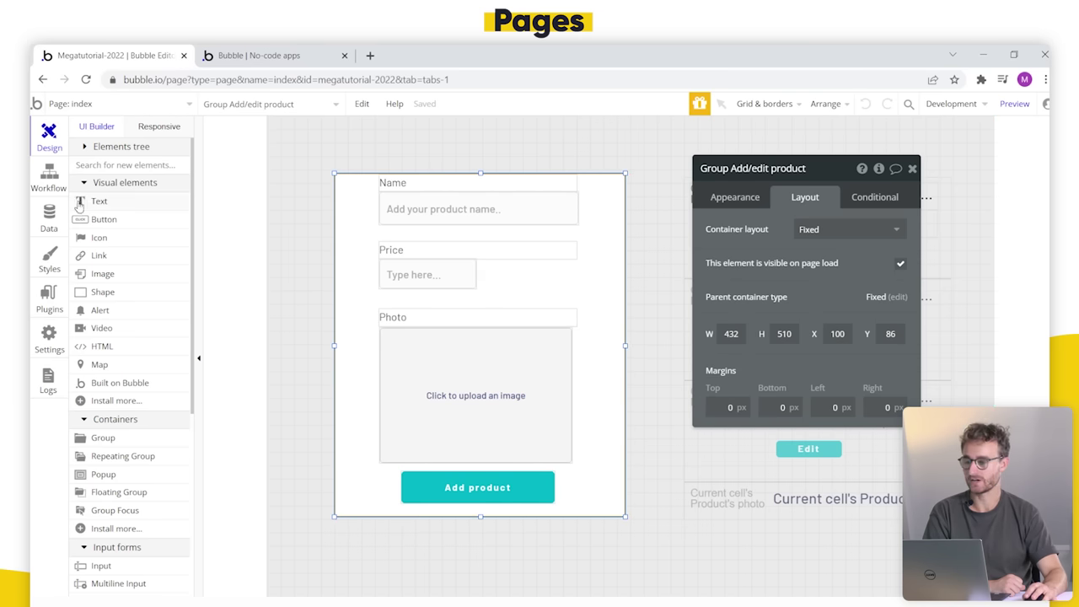
Step: Review the Add product click workflow, then return to the index design view
left_click(46, 181)
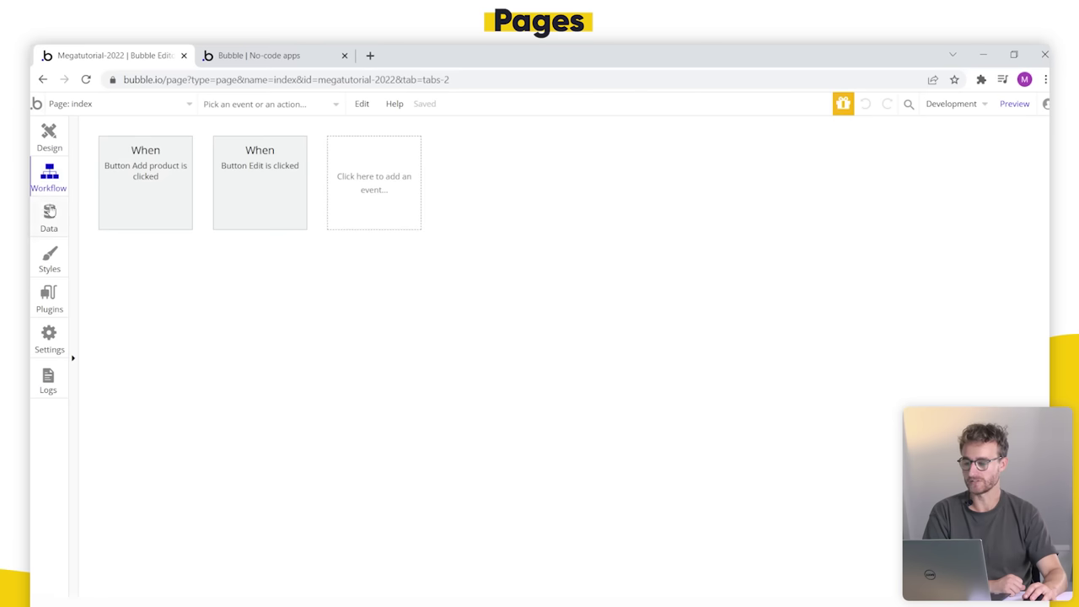
left_click(152, 176)
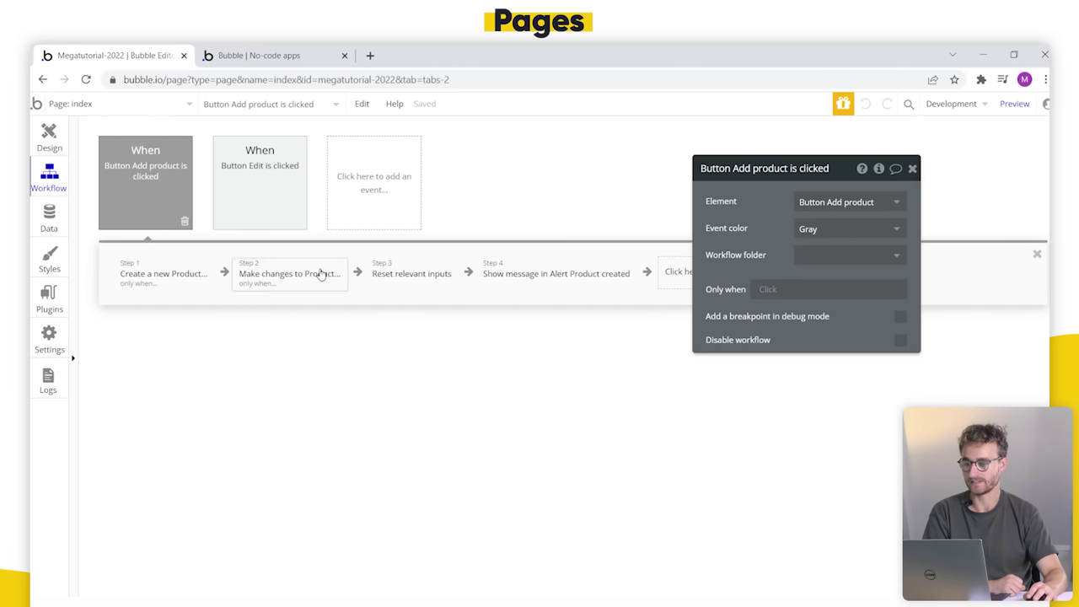
left_click(48, 137)
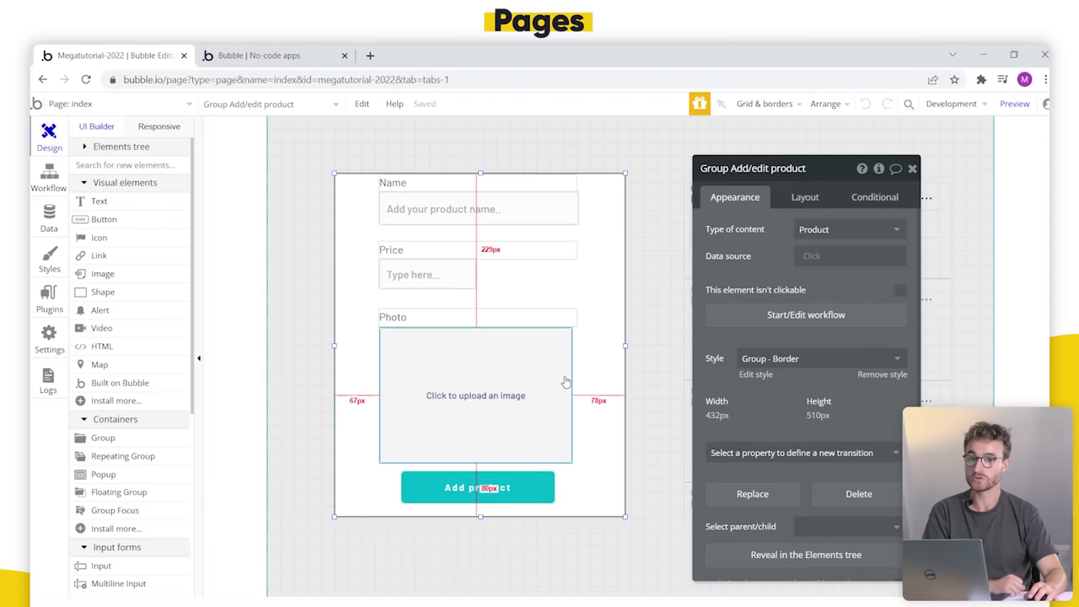
left_click_drag(745, 311, 458, 365)
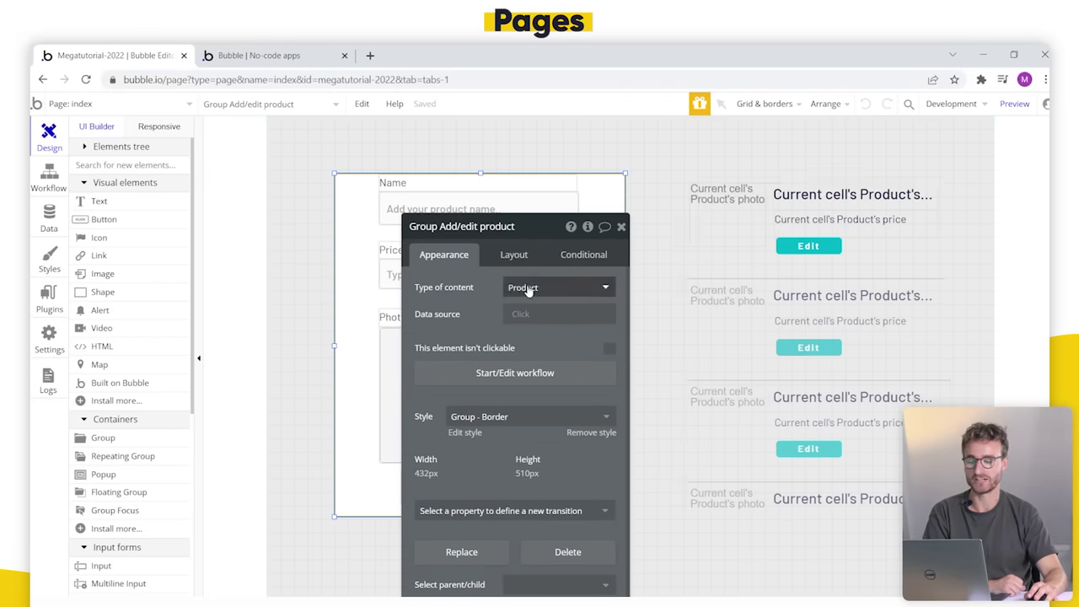
left_click_drag(472, 305, 719, 287)
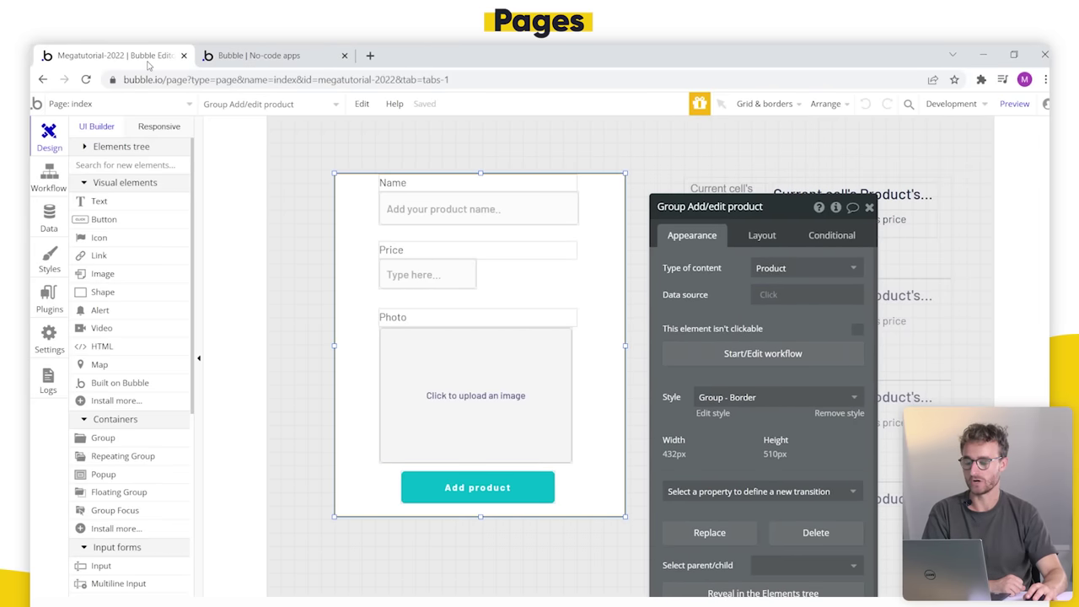
Step: Paste the form with workflows onto the create page, position it, and preview that page
left_click(173, 107)
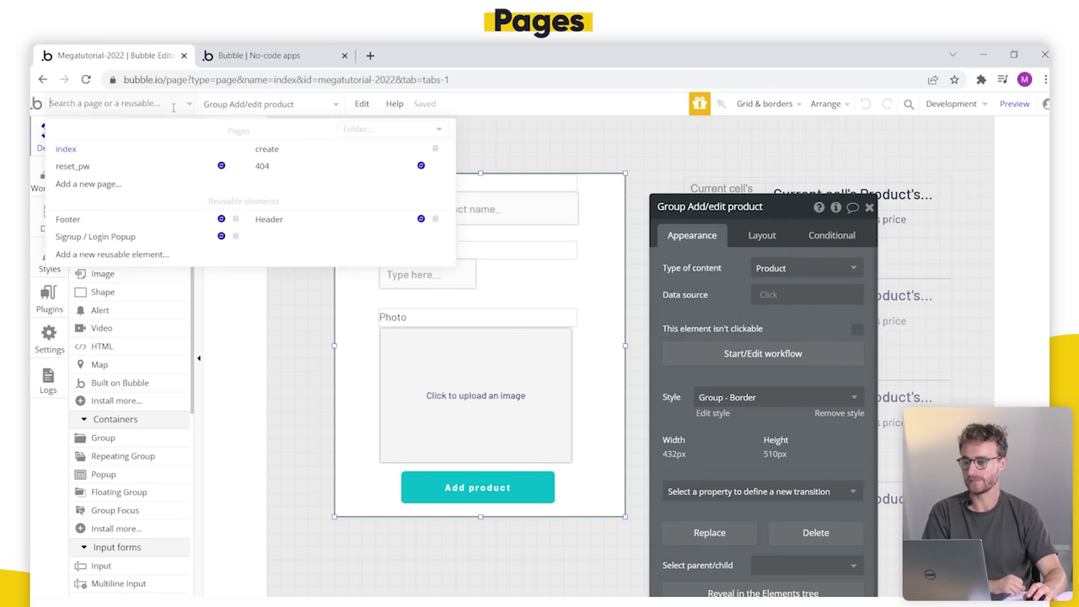
left_click(267, 149)
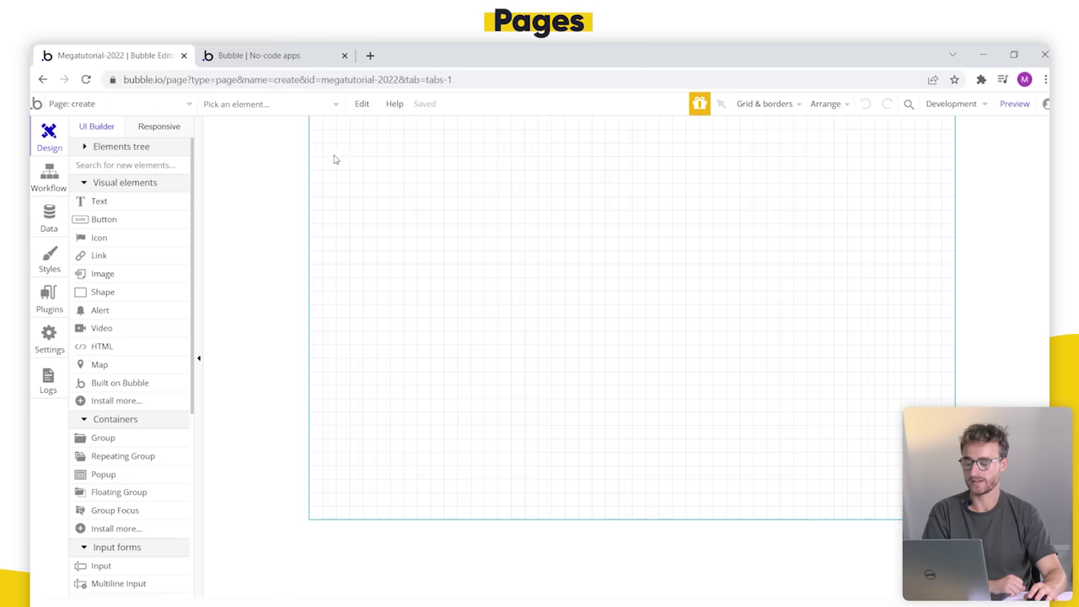
right_click(455, 192)
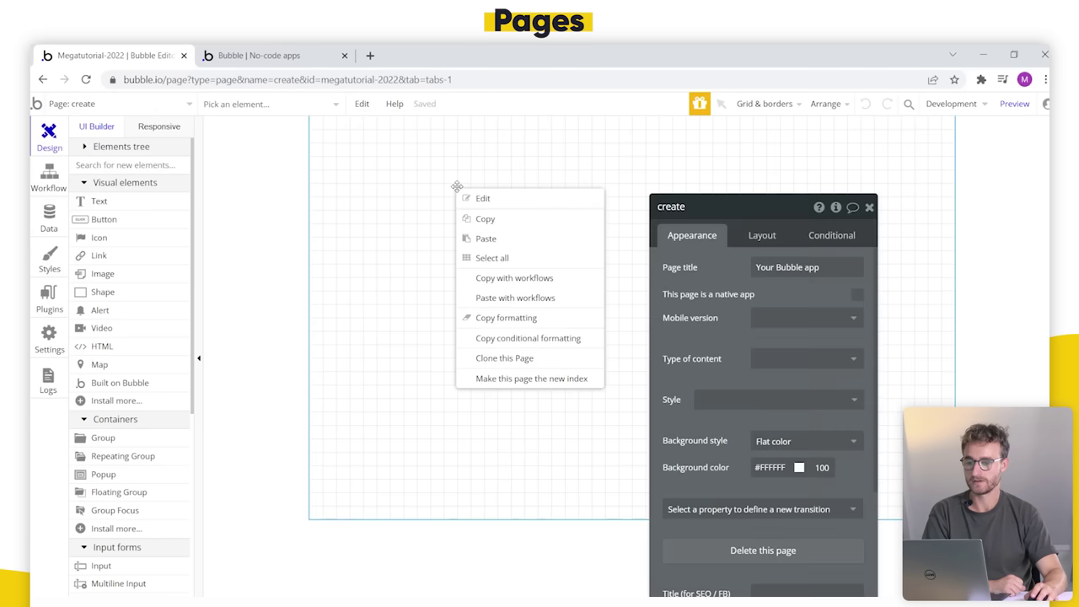
left_click(552, 297)
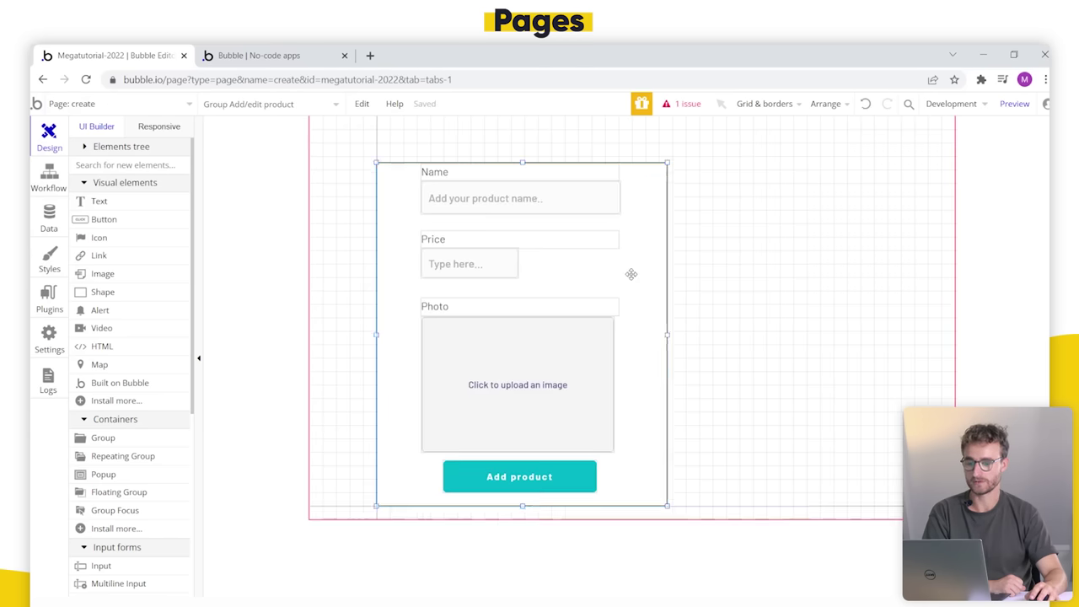
left_click_drag(630, 256, 730, 259)
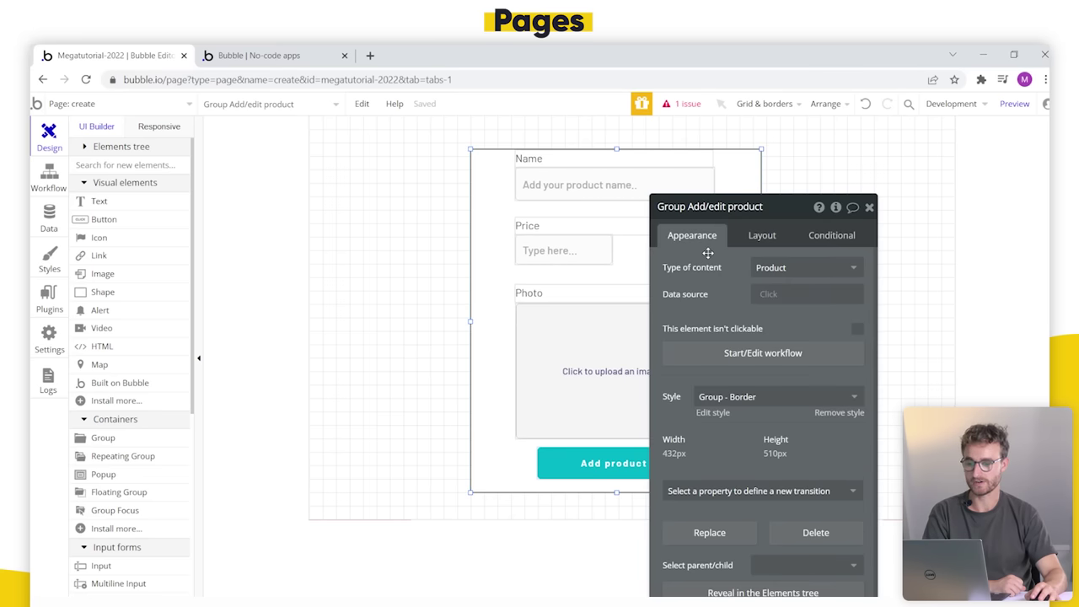
left_click(1023, 117)
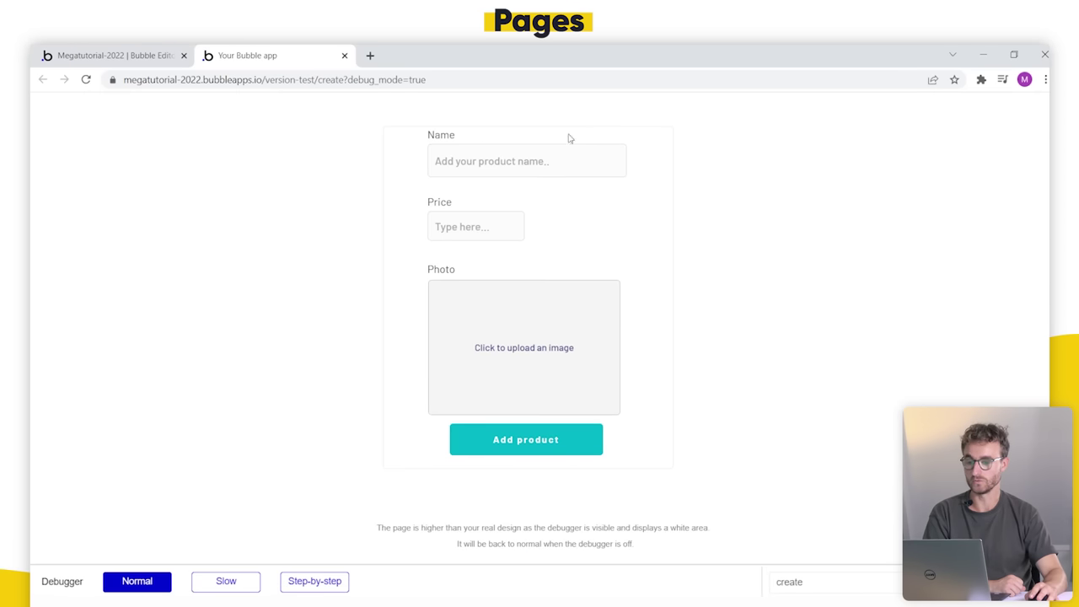
Step: Add a product named Another lawnmower priced $300 with a photo
left_click(524, 153)
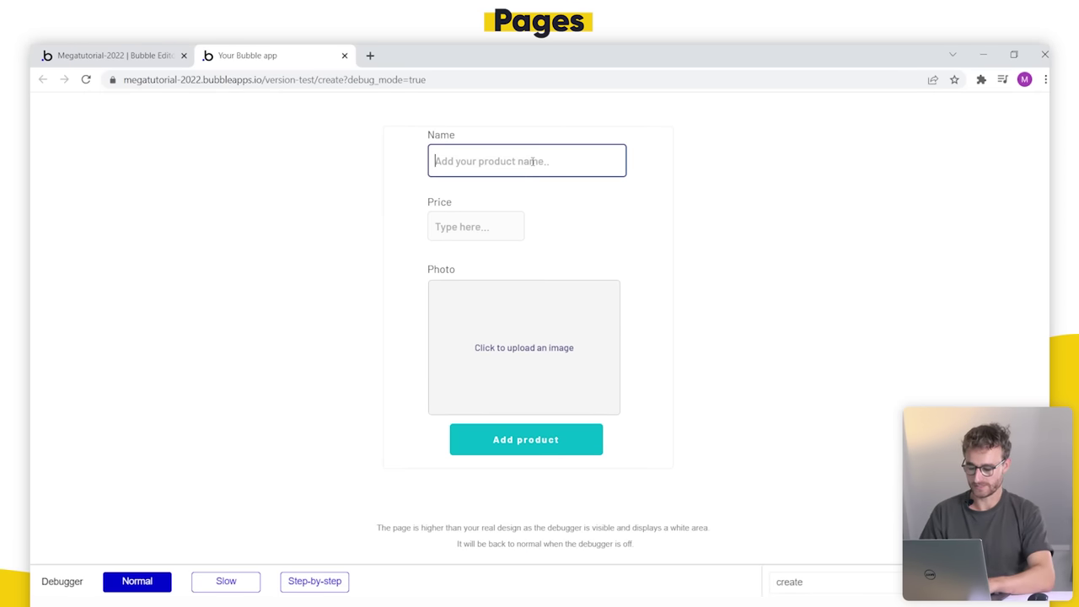
type("Another lawnm")
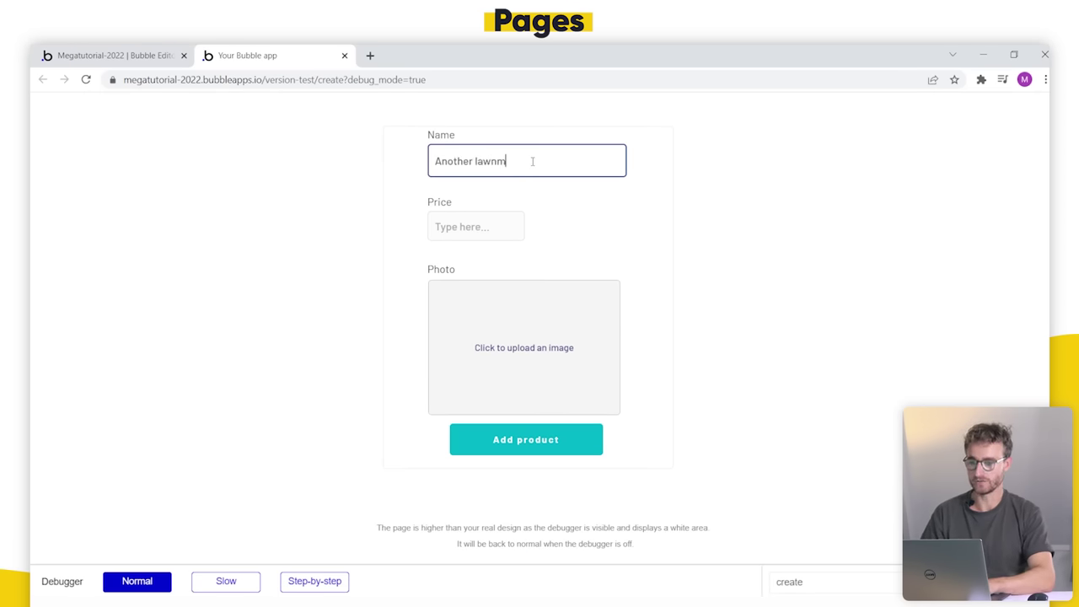
type("ower")
left_click(500, 227)
type("$300")
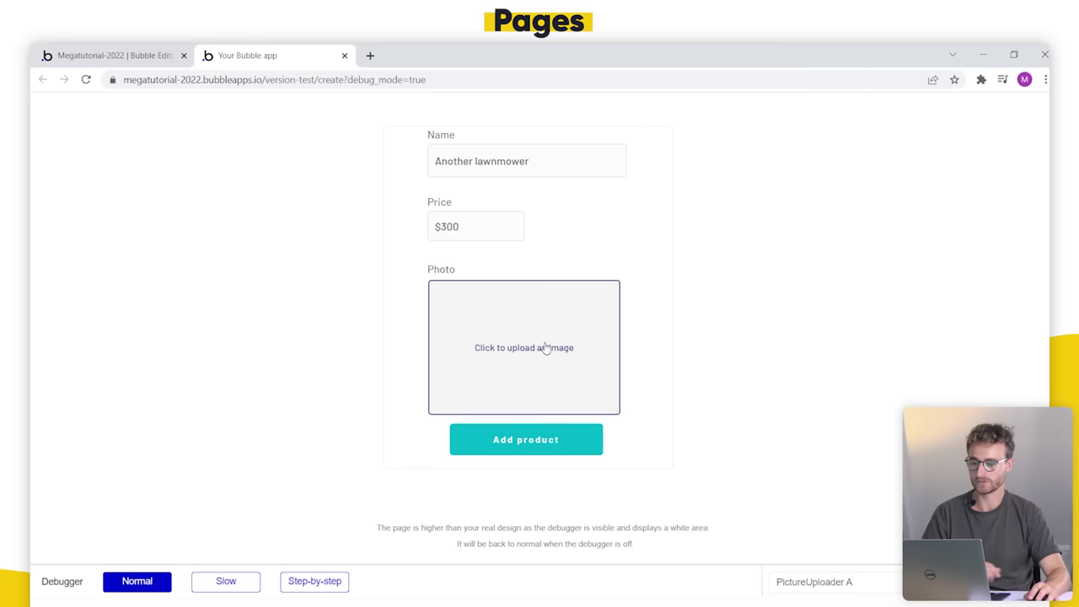
left_click(546, 348)
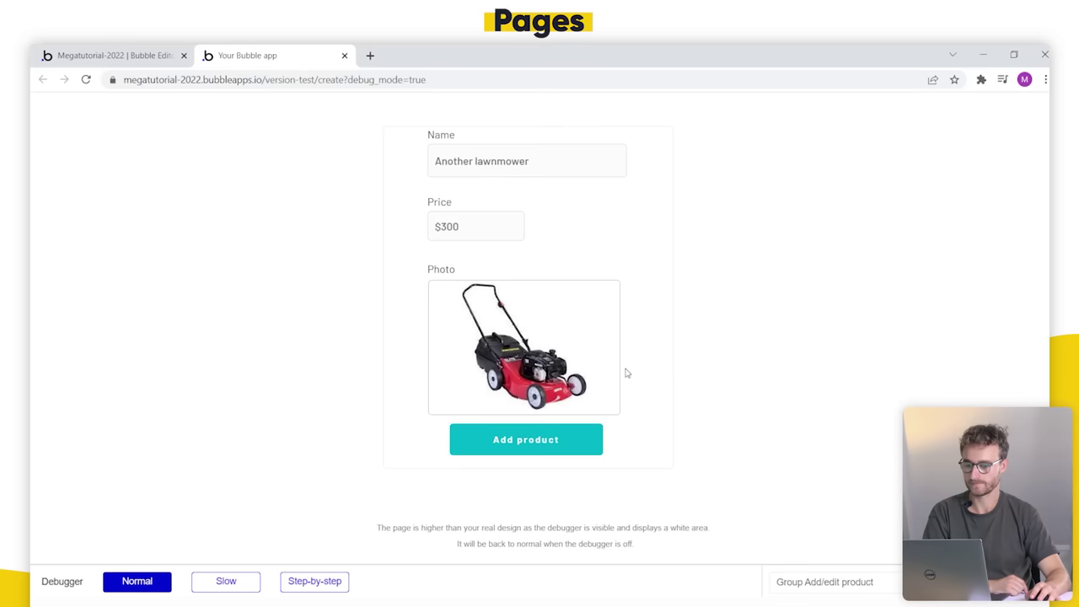
left_click(562, 443)
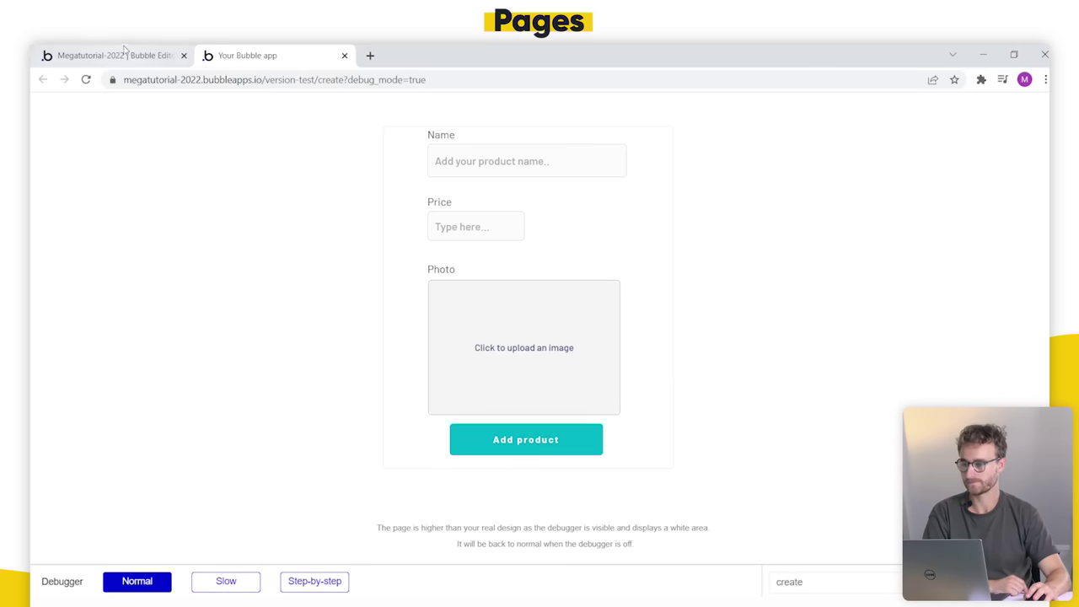
Step: Confirm Another lawnmower appears under All Products in the app's data
left_click(118, 56)
left_click(51, 218)
left_click(291, 154)
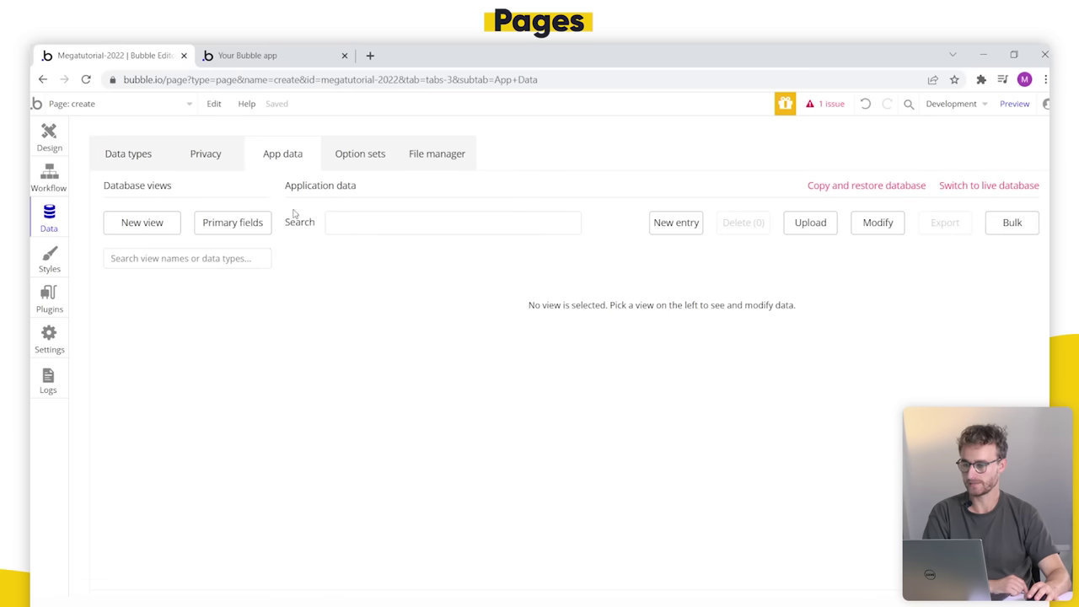
left_click(196, 310)
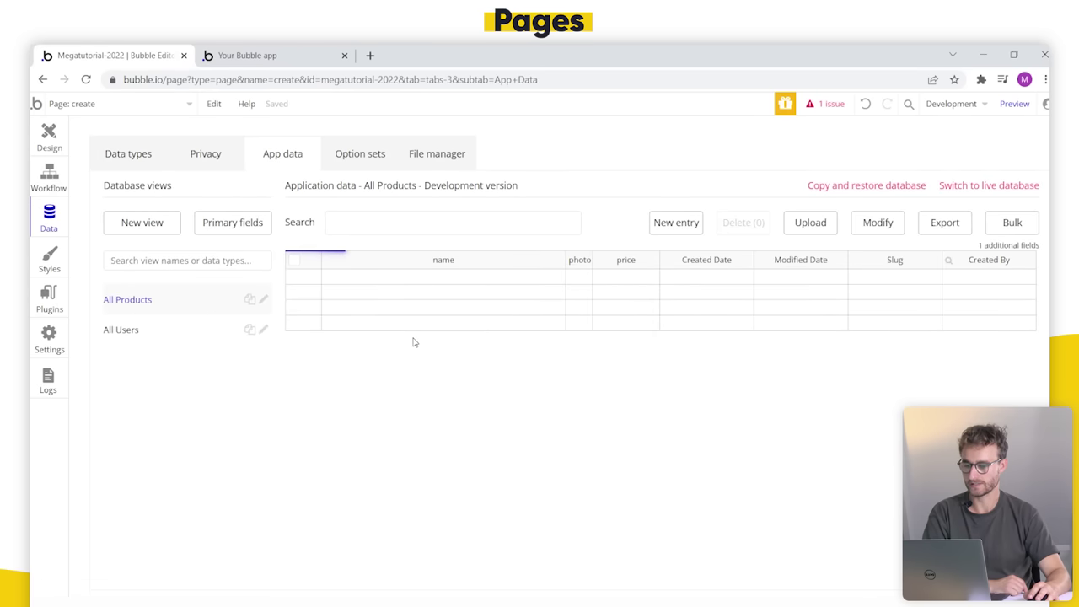
left_click_drag(438, 279, 645, 278)
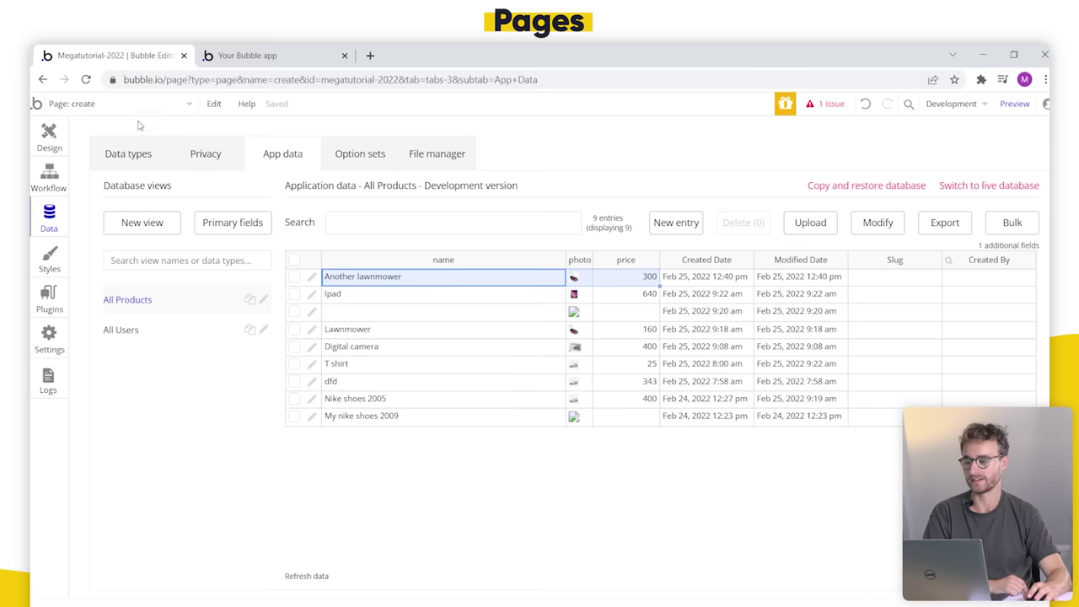
Step: Open the issues list and jump to the flagged Show message step
left_click(825, 104)
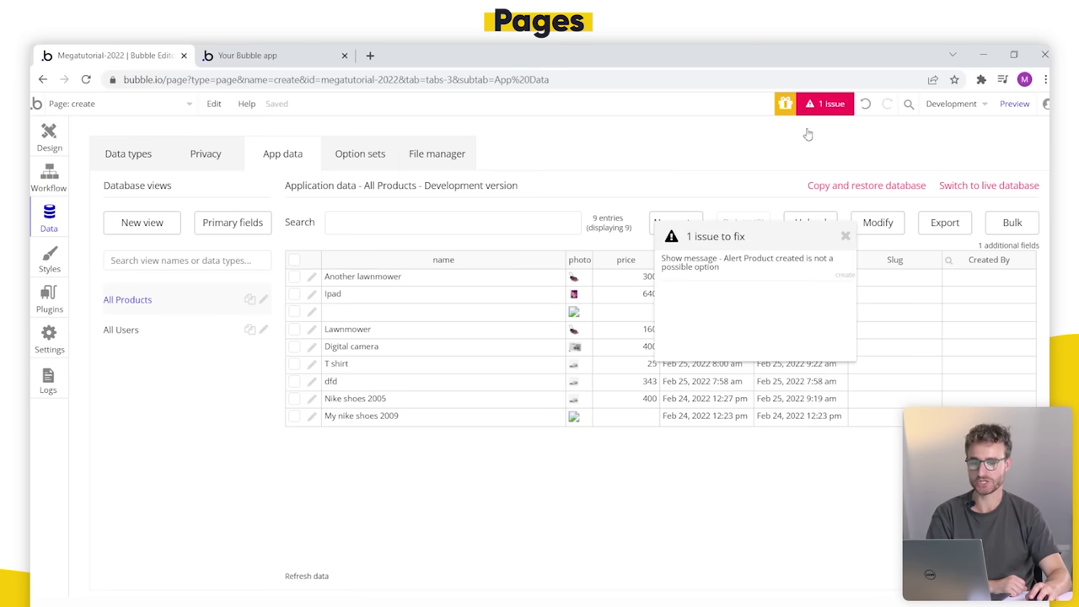
left_click_drag(745, 308, 594, 247)
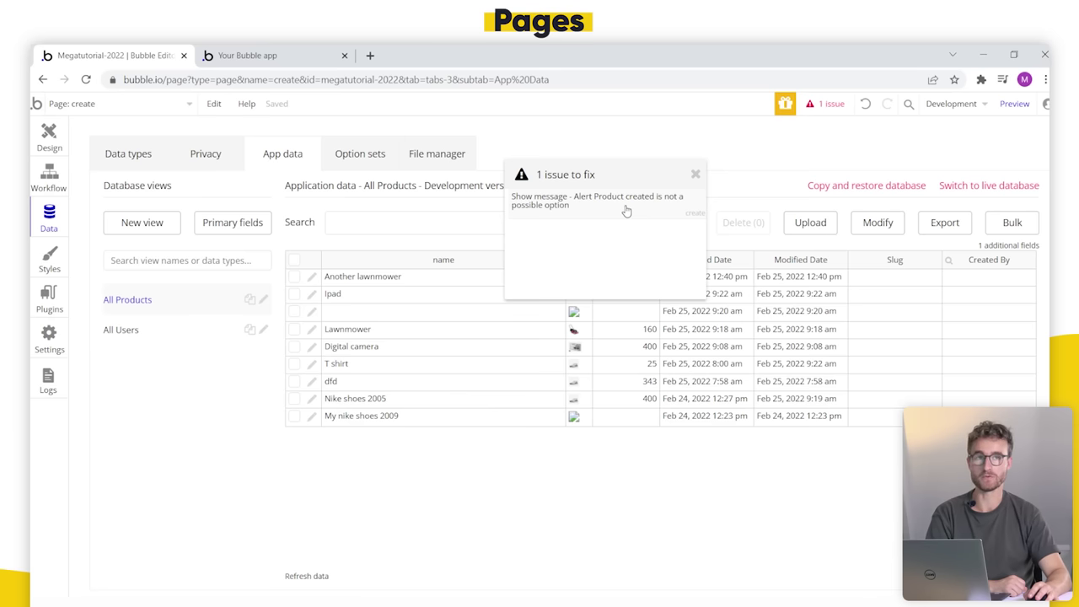
left_click(577, 206)
left_click_drag(476, 277, 798, 253)
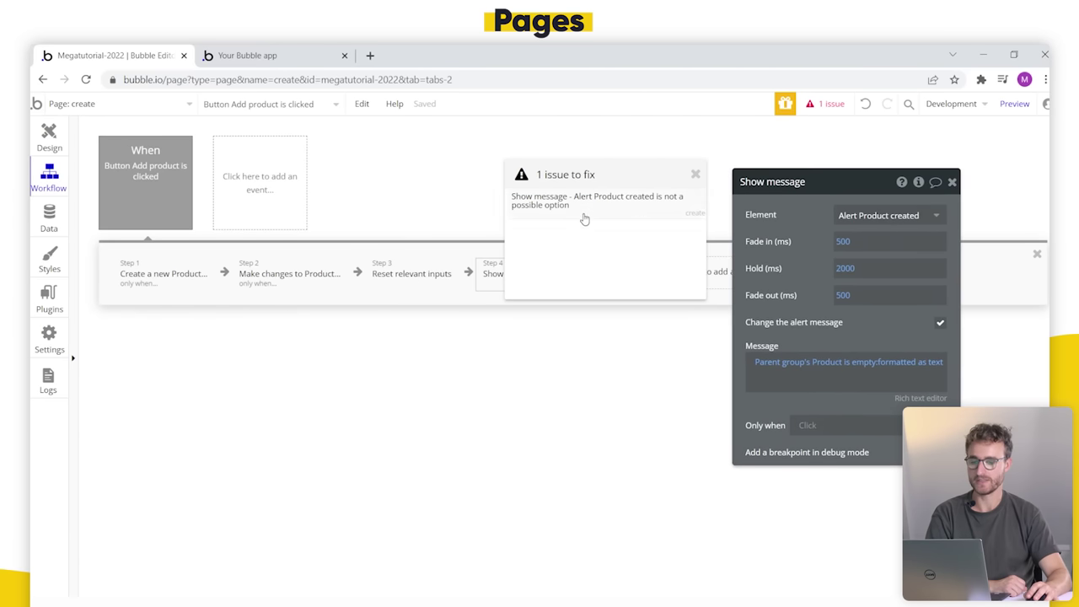
Step: Return to the index page's design and inspect the page and its Product created alert
left_click_drag(584, 219, 577, 365)
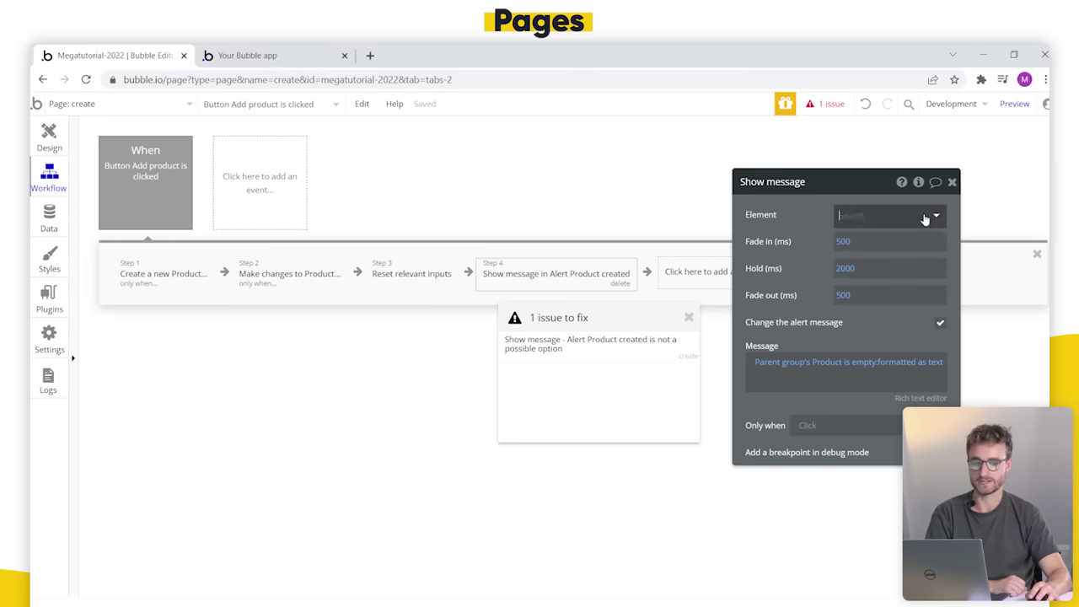
left_click(90, 114)
left_click(102, 152)
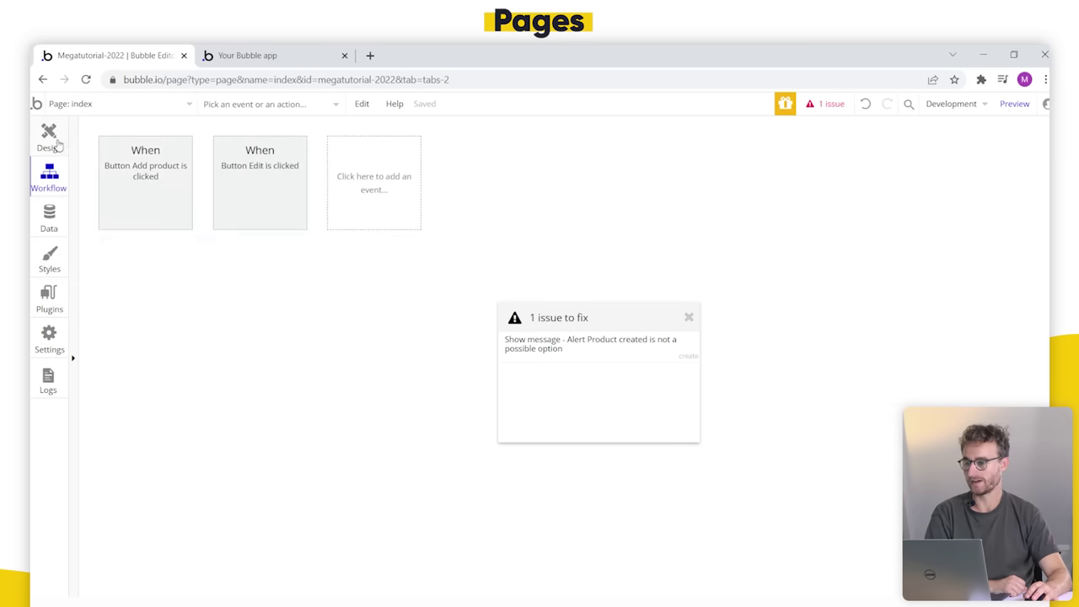
left_click(57, 145)
left_click(86, 146)
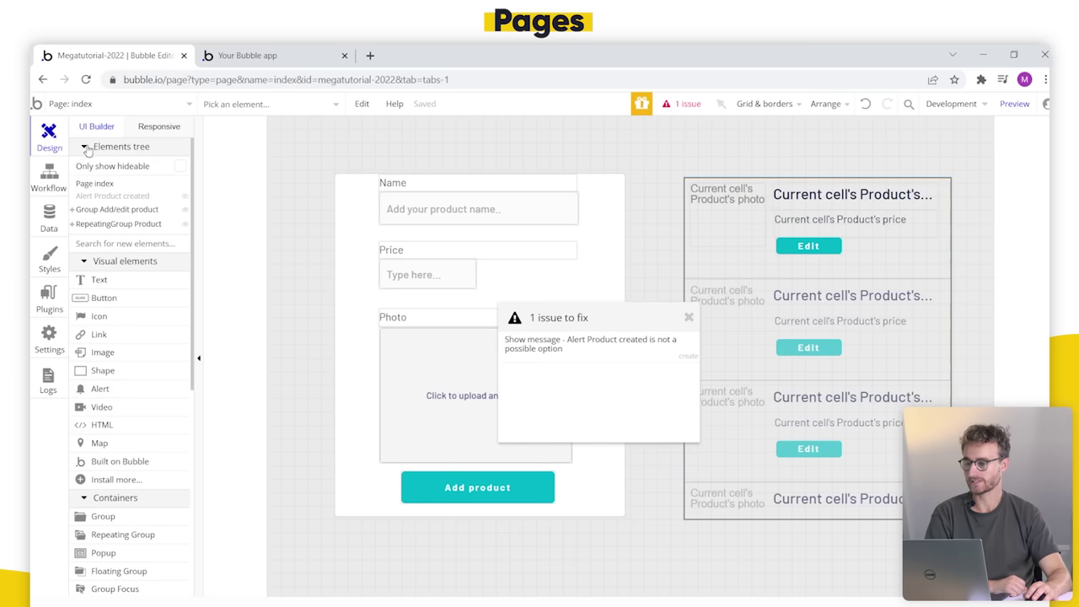
left_click(106, 183)
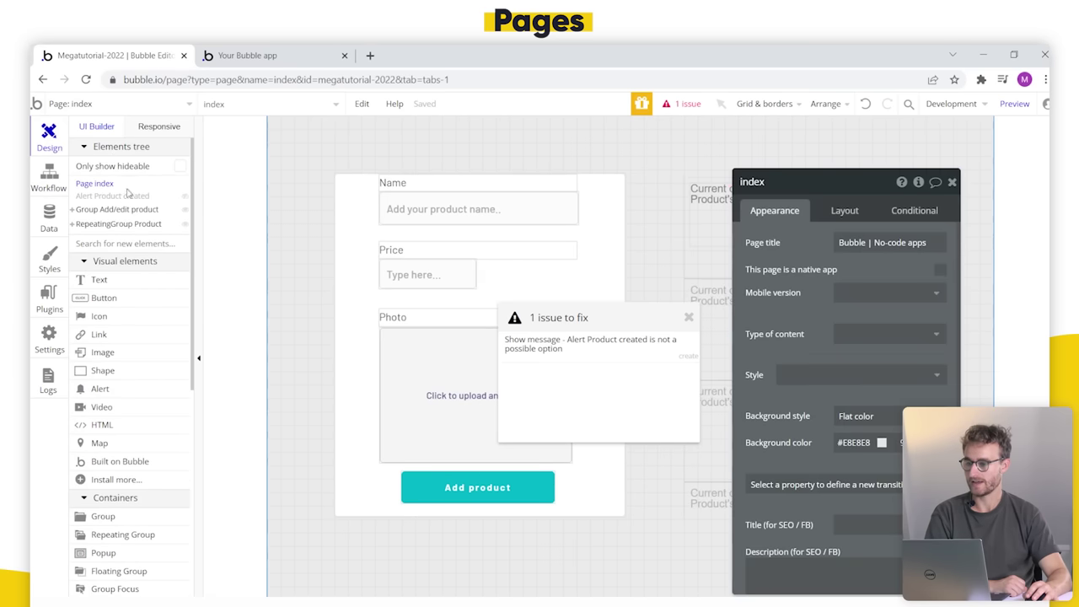
left_click(124, 196)
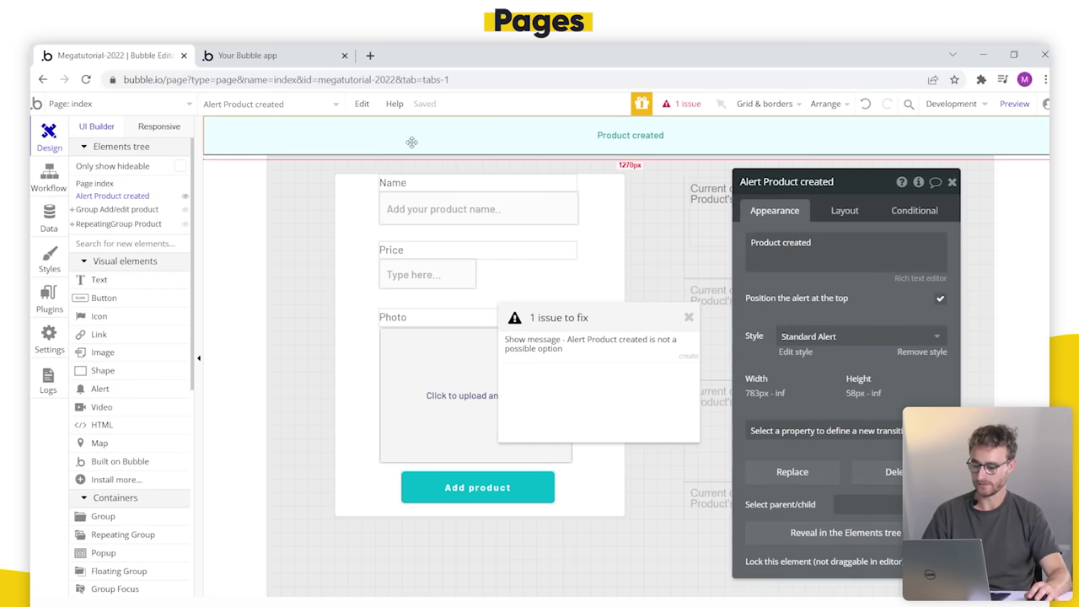
Step: On the create page, select the Product created alert and show its size and margin settings
left_click(289, 134)
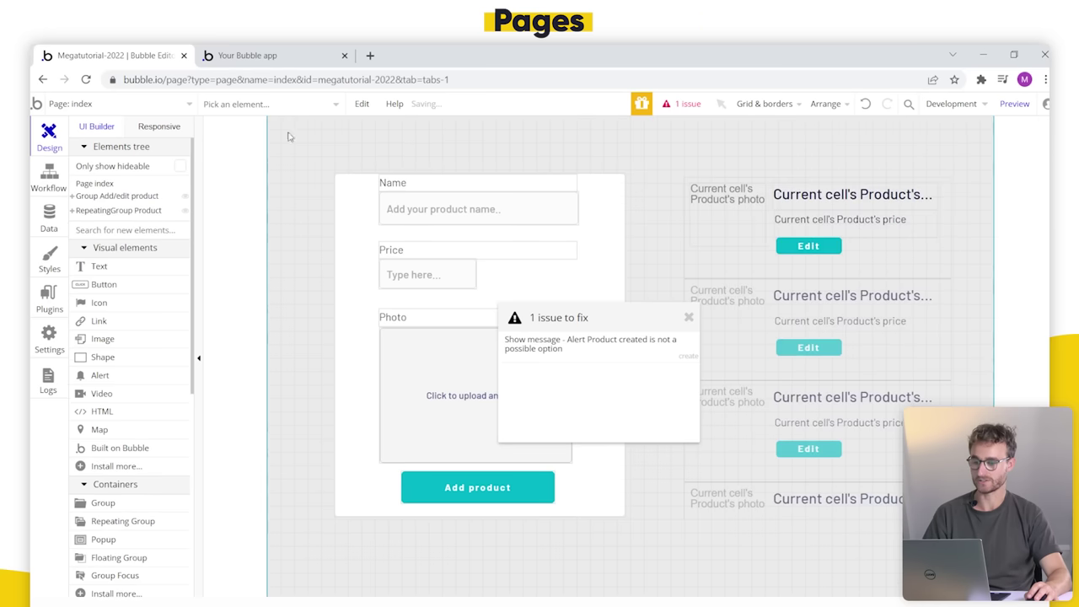
left_click(100, 105)
left_click(266, 150)
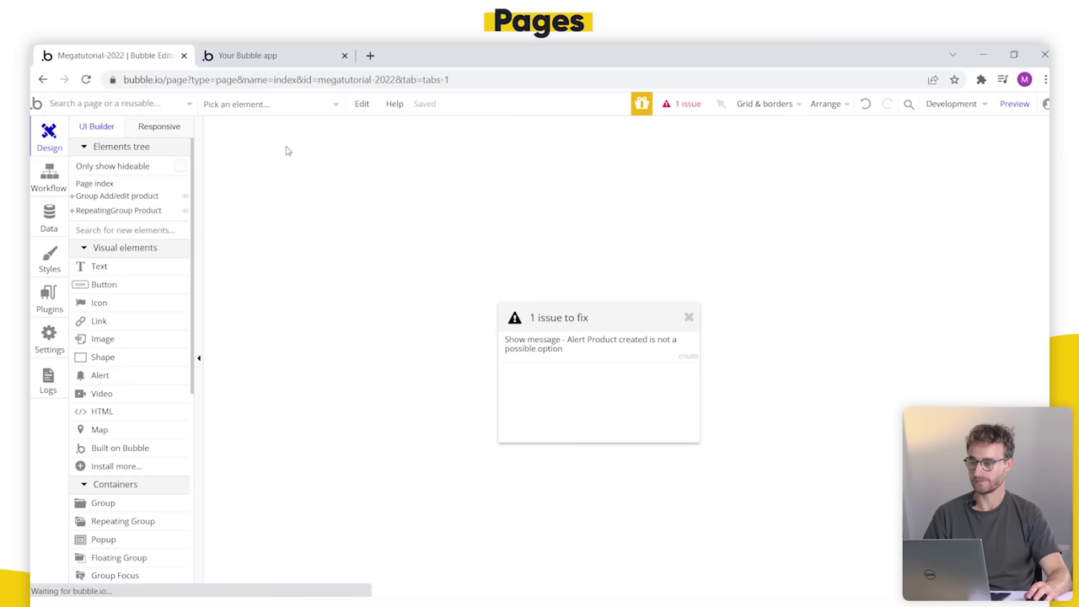
left_click(385, 198)
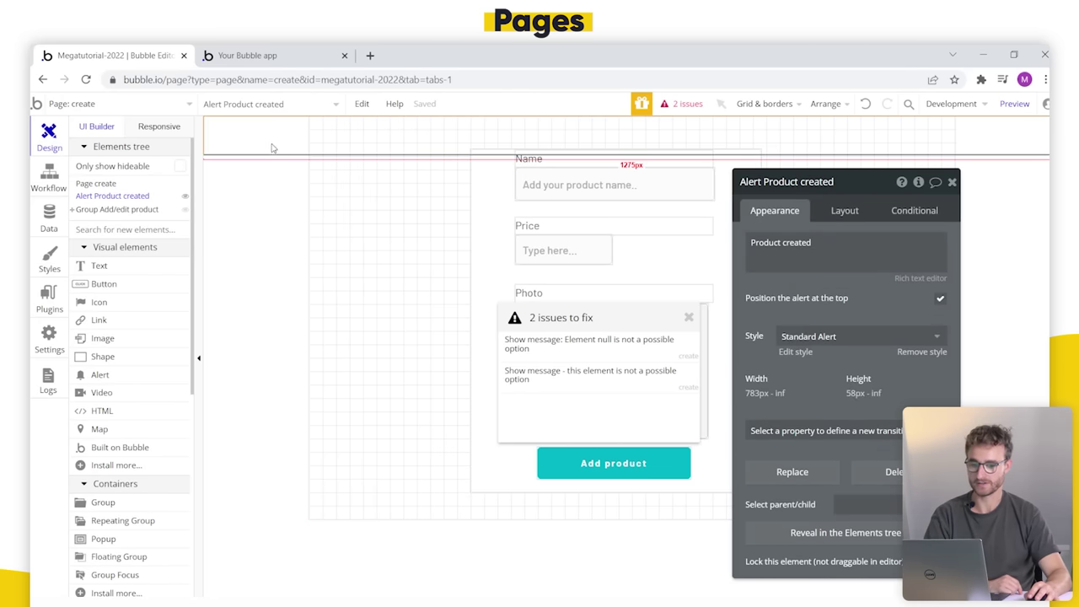
left_click(846, 212)
left_click_drag(865, 317, 833, 316)
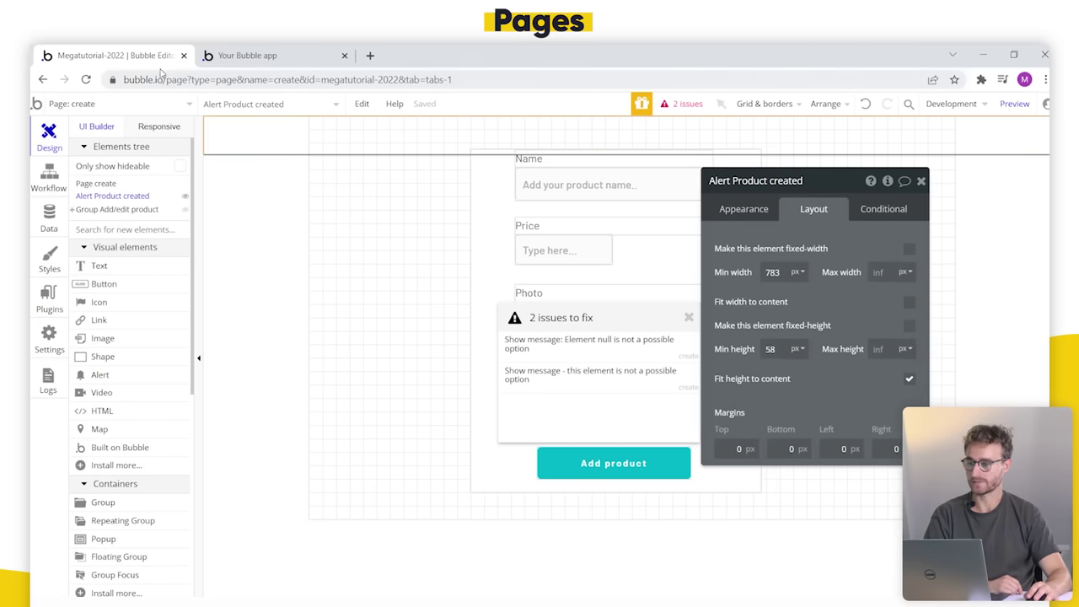
Step: Confirm the index page is 1080 px wide and change the create page width from 960 to 1080
left_click(157, 110)
left_click(115, 150)
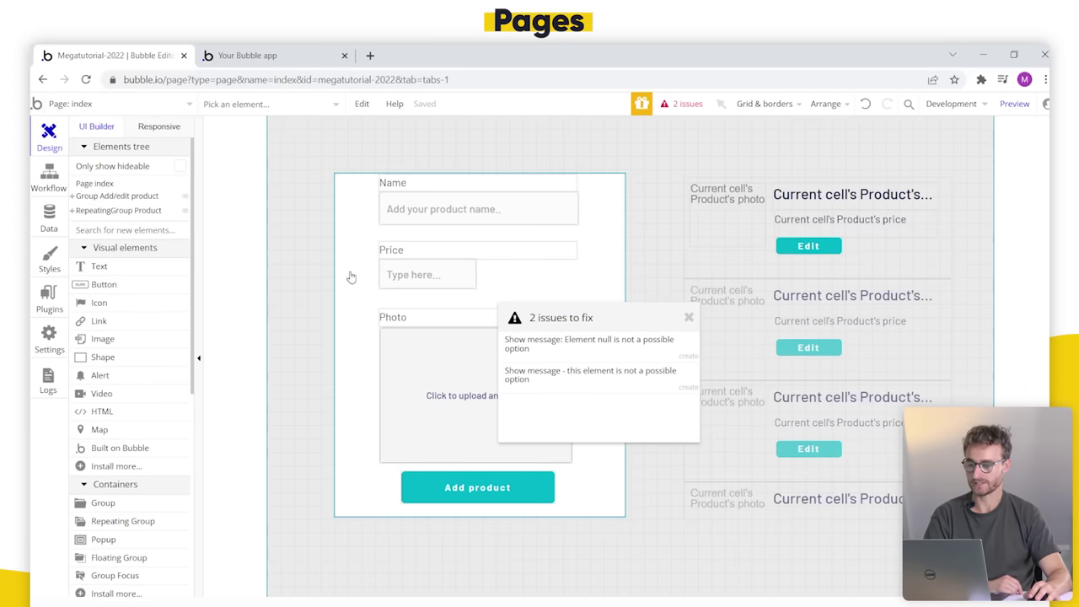
double_click(284, 253)
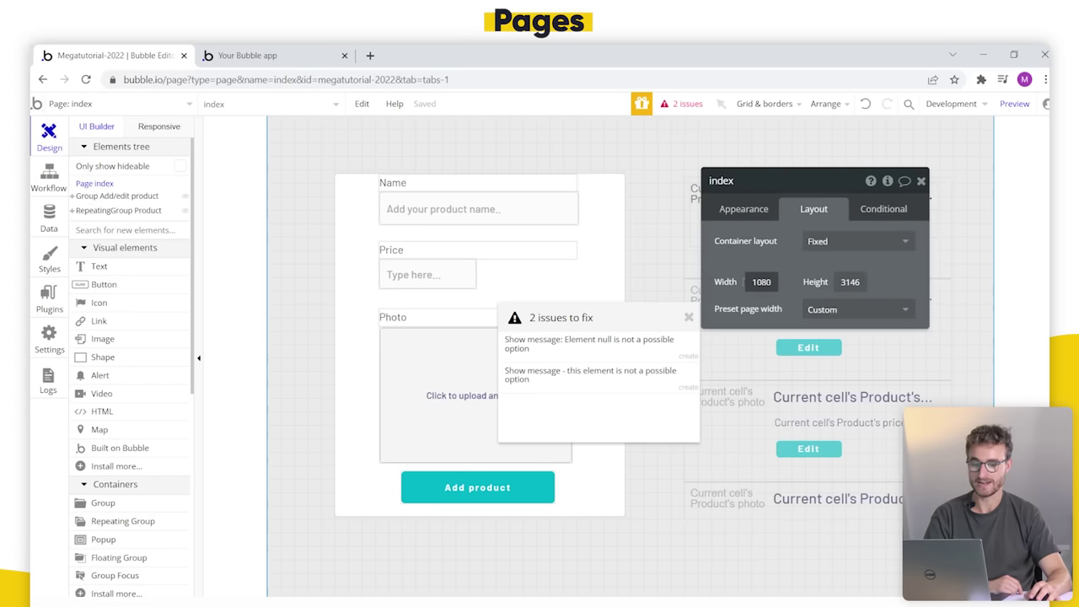
left_click(126, 103)
left_click(288, 154)
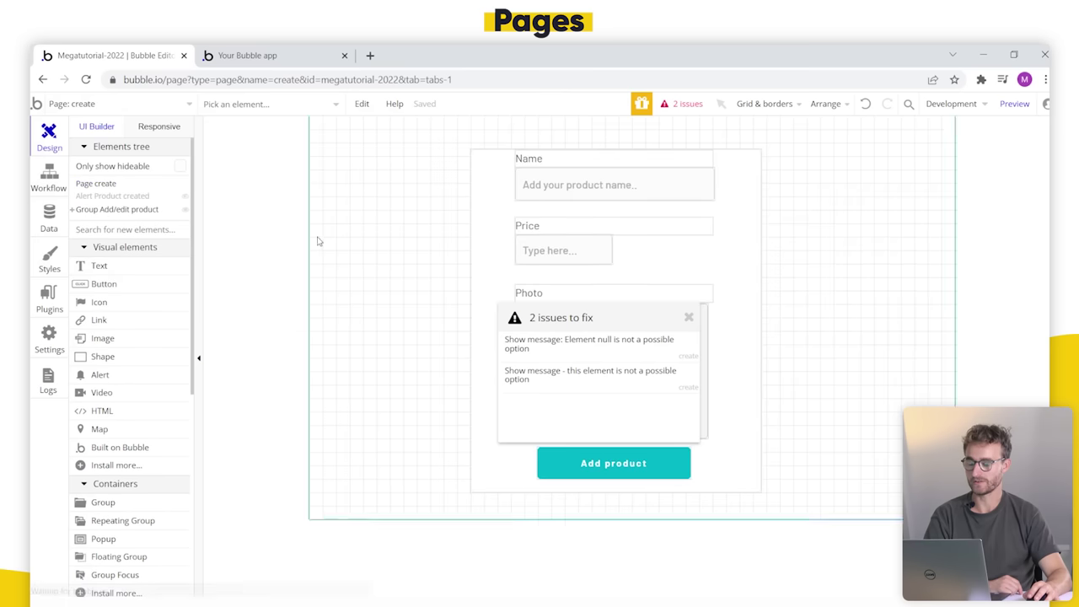
double_click(284, 257)
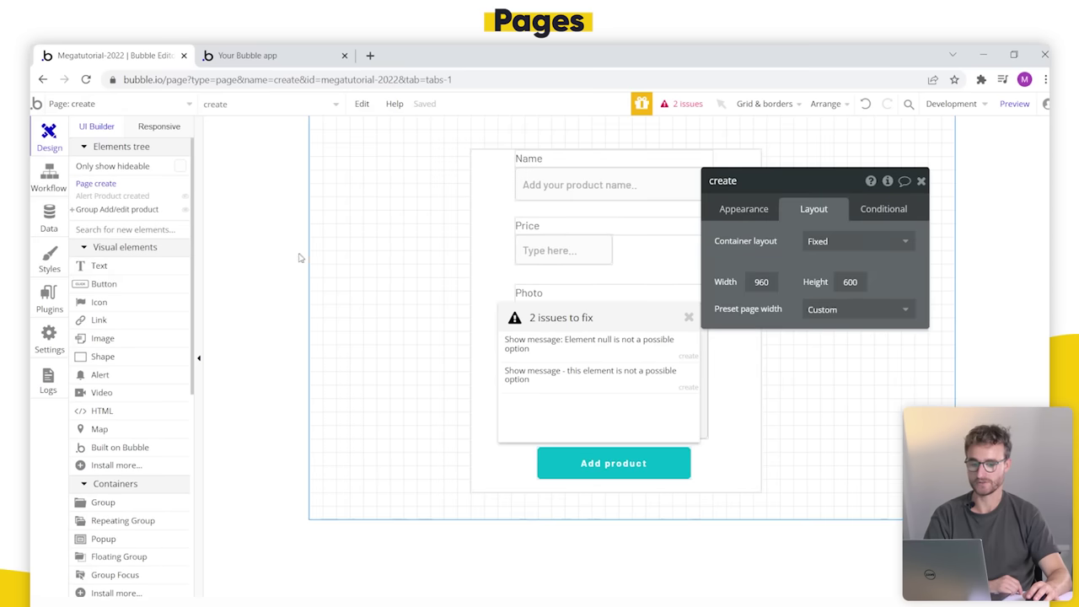
double_click(761, 282)
type("10")
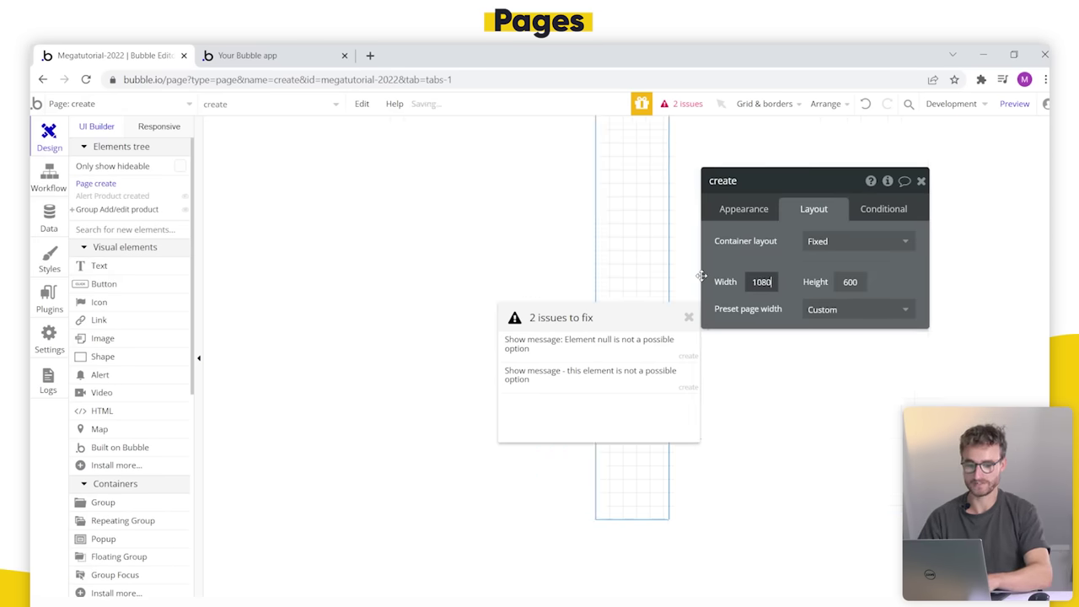
type("80")
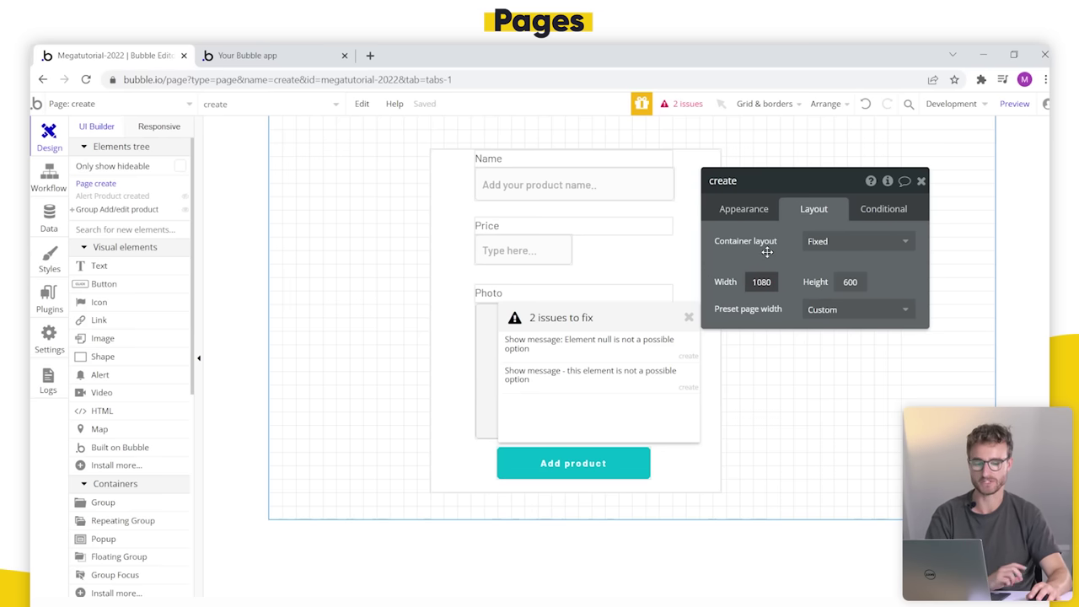
left_click(843, 267)
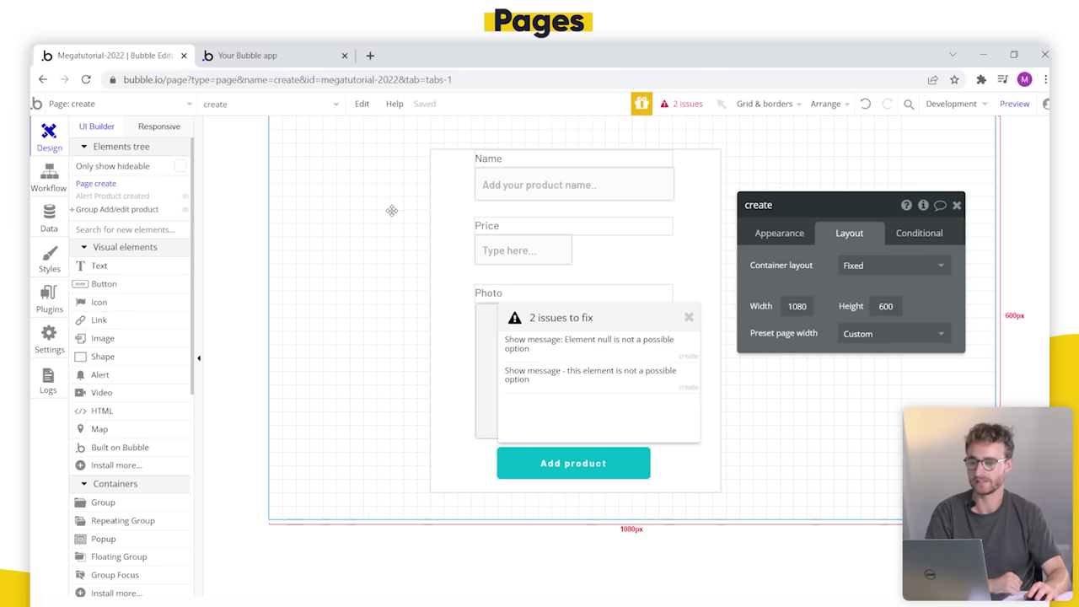
Step: Review the Product created alert's Show message step and clear the issues list
left_click_drag(114, 198, 308, 143)
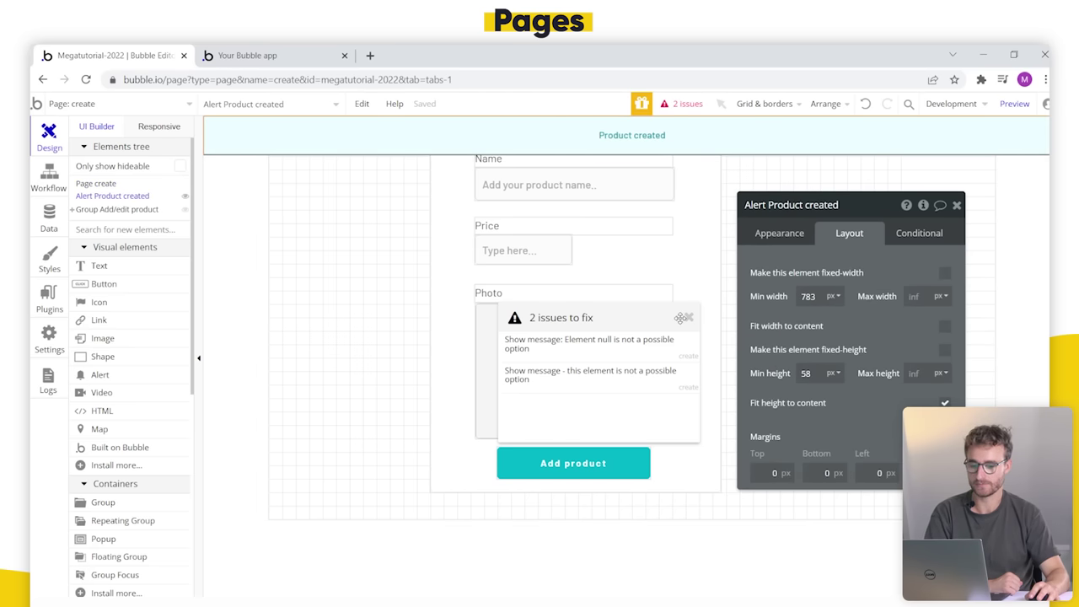
left_click(620, 358)
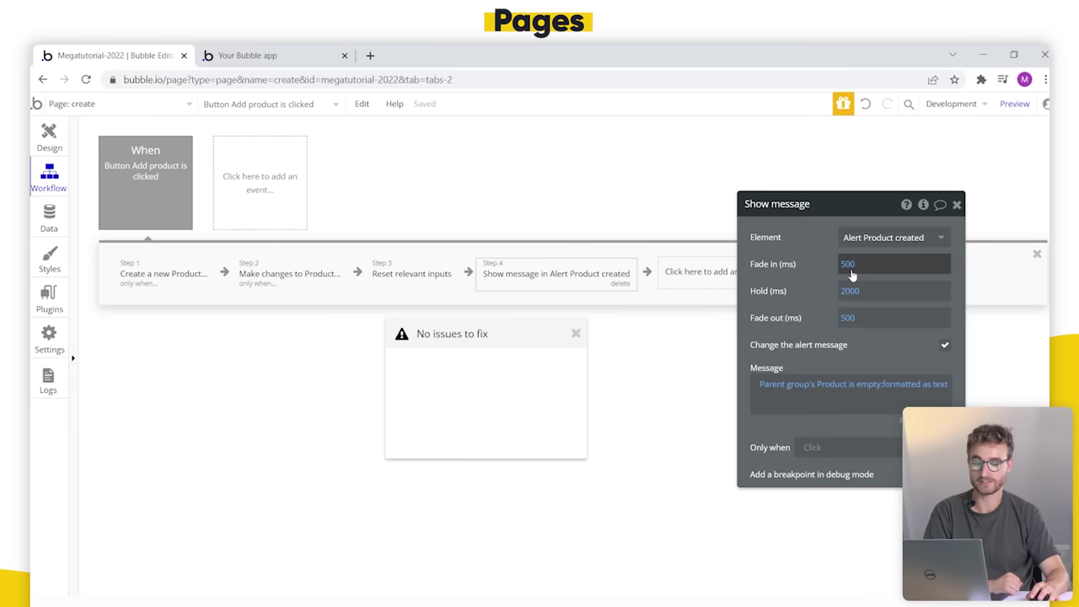
left_click(574, 334)
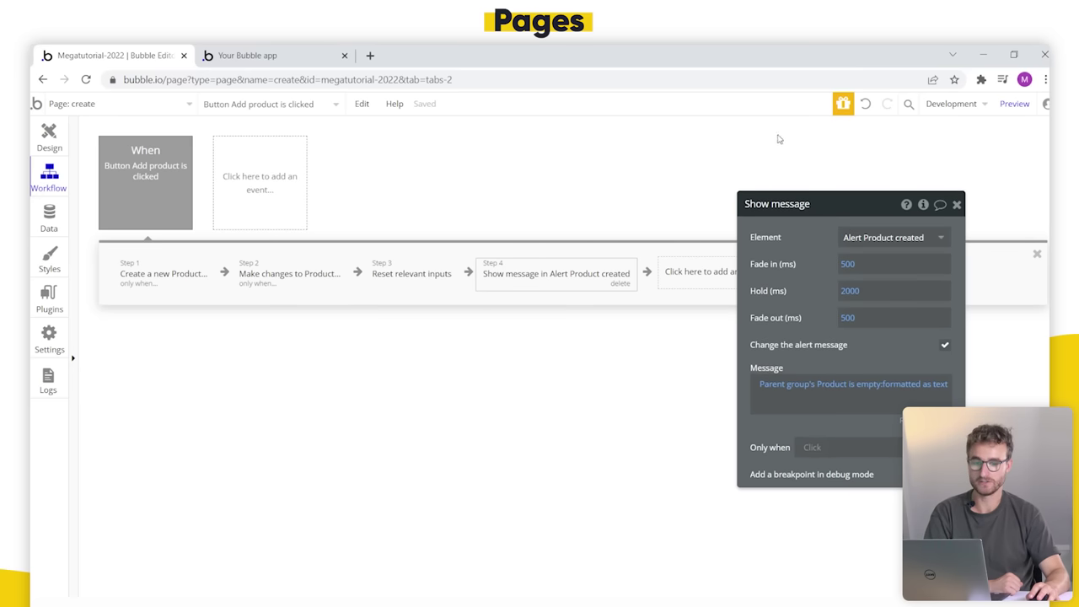
left_click_drag(766, 300, 631, 341)
left_click(804, 258)
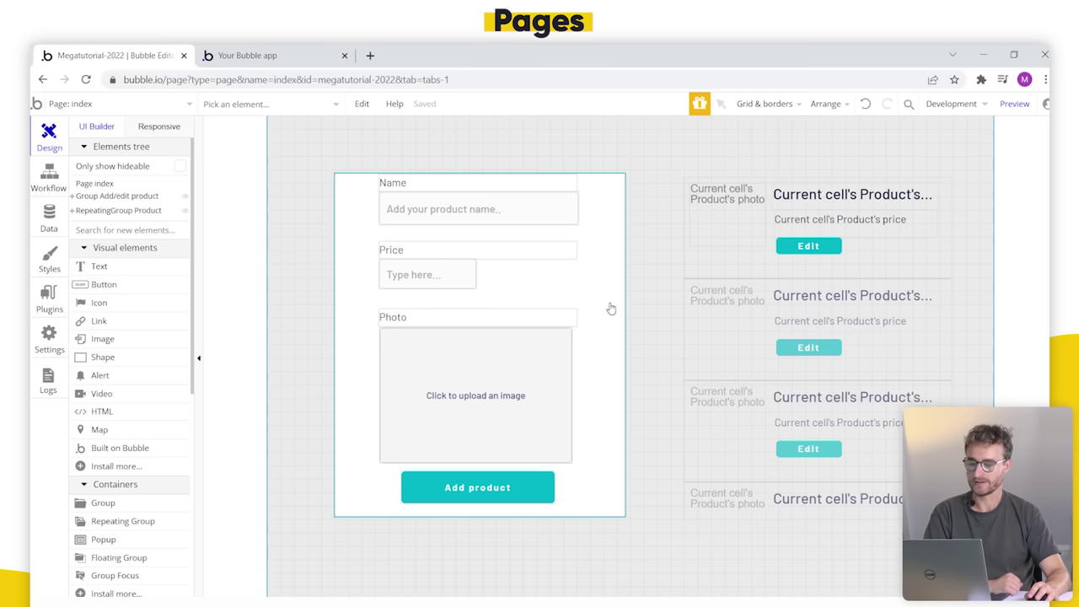
Step: Delete the add/edit product form group and move the product list to the page's left
double_click(608, 309)
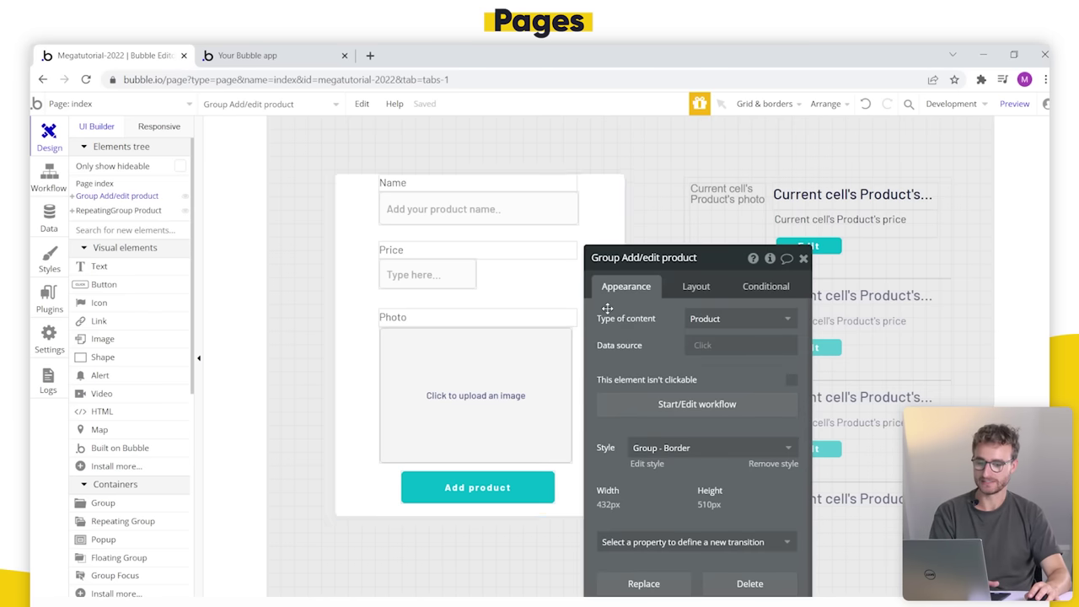
key("Delete")
left_click_drag(684, 329, 366, 301)
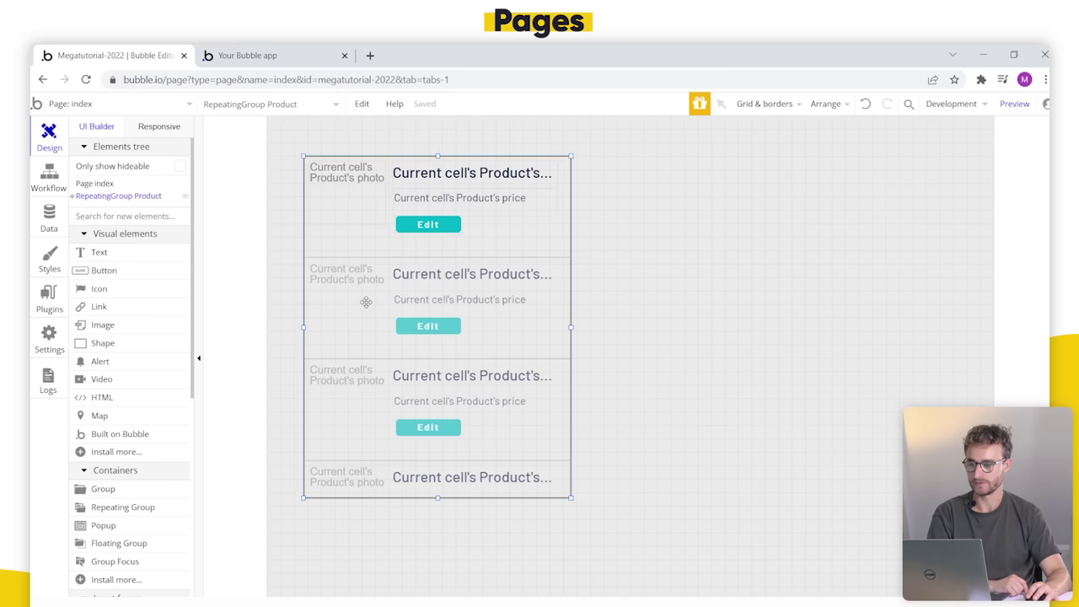
Step: Check the Edit button's click workflow, then delete the Edit button from the product list
double_click(385, 259)
left_click(410, 224)
left_click(404, 239)
left_click(415, 225)
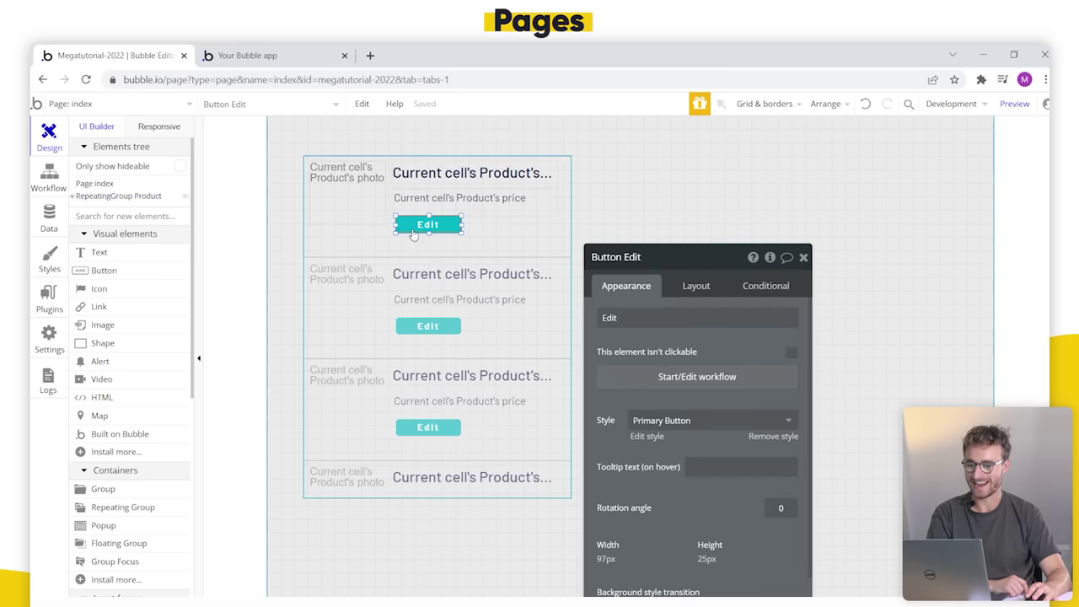
left_click(650, 376)
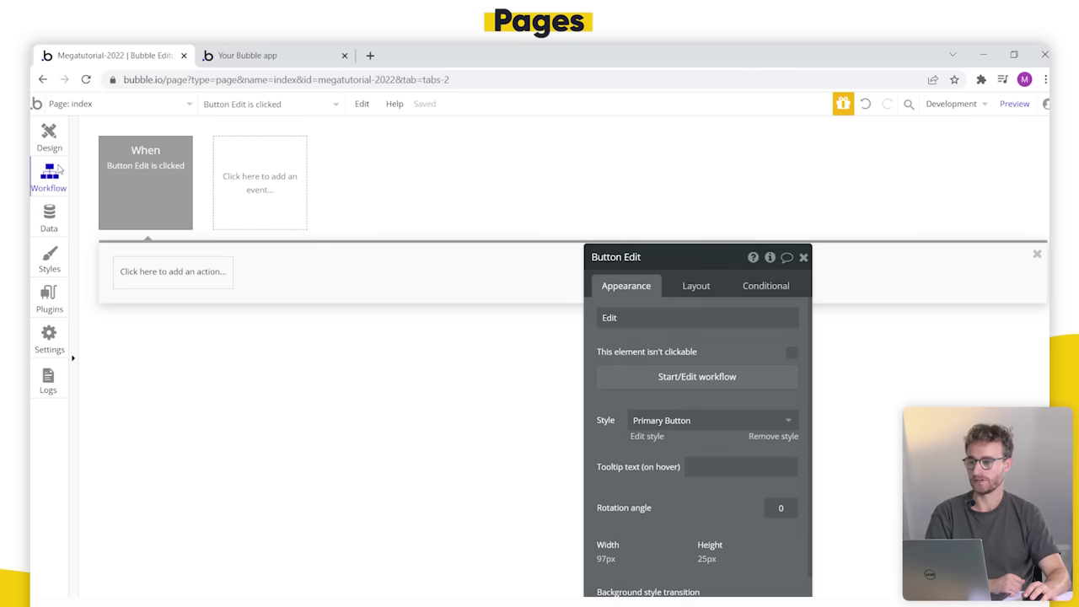
left_click(49, 136)
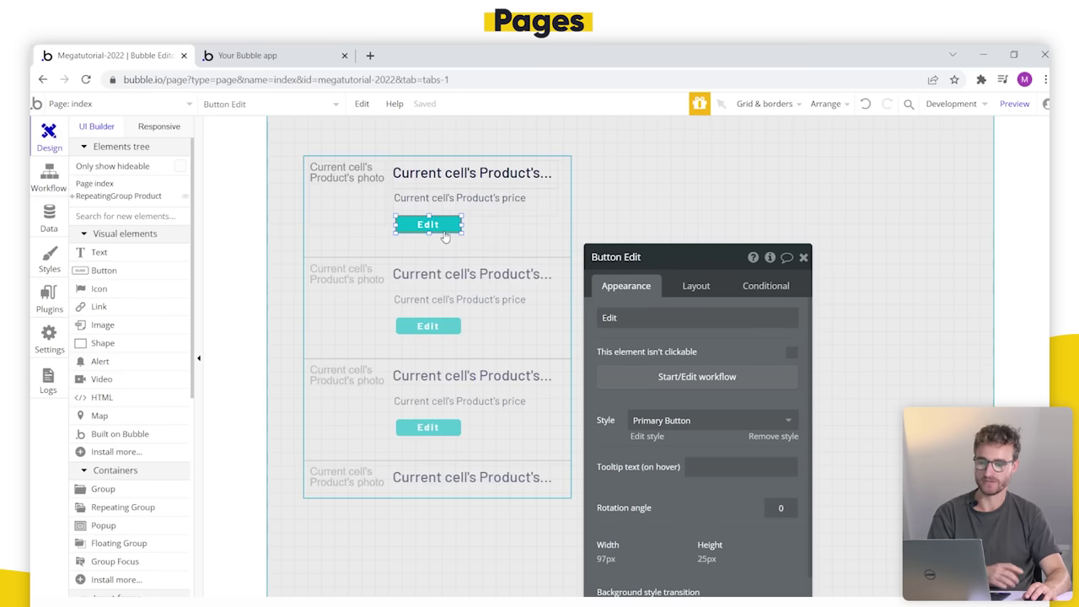
key("Delete")
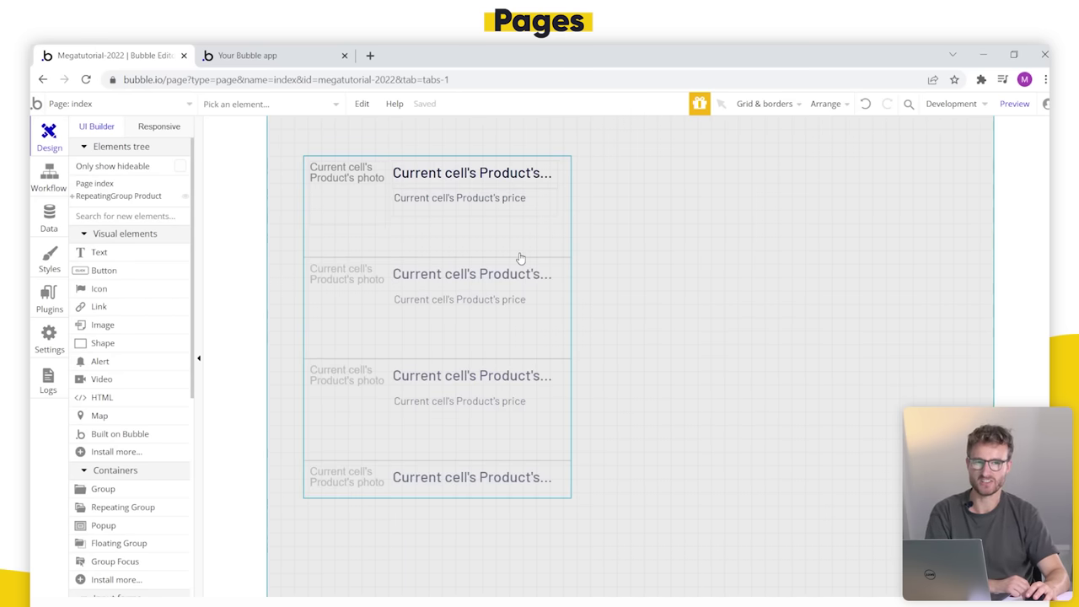
double_click(440, 257)
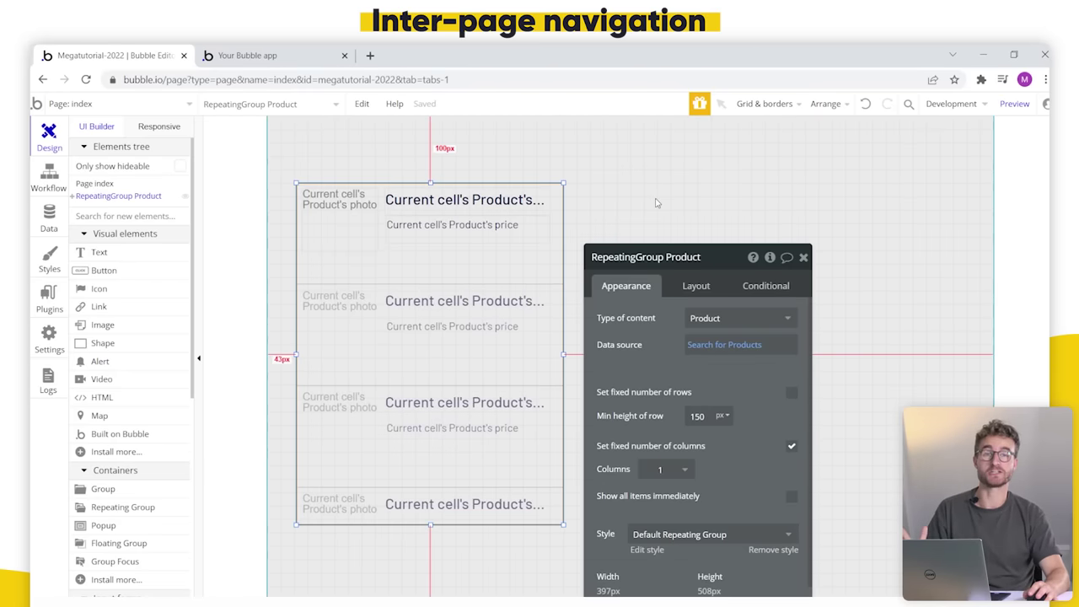
Step: Reload the create page preview, then move the index page's product list lower
left_click(274, 52)
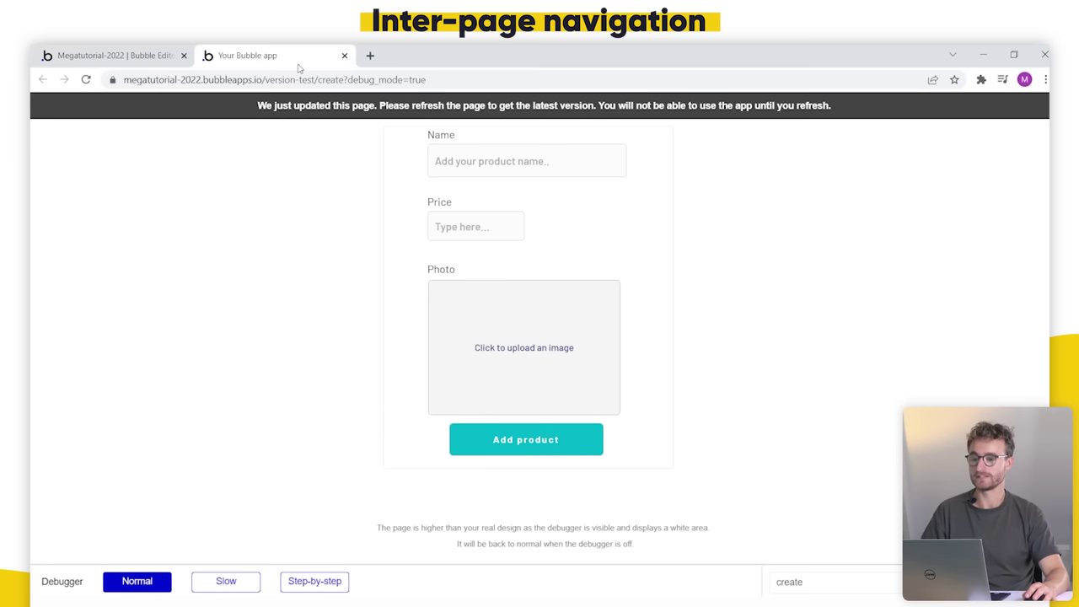
left_click(364, 117)
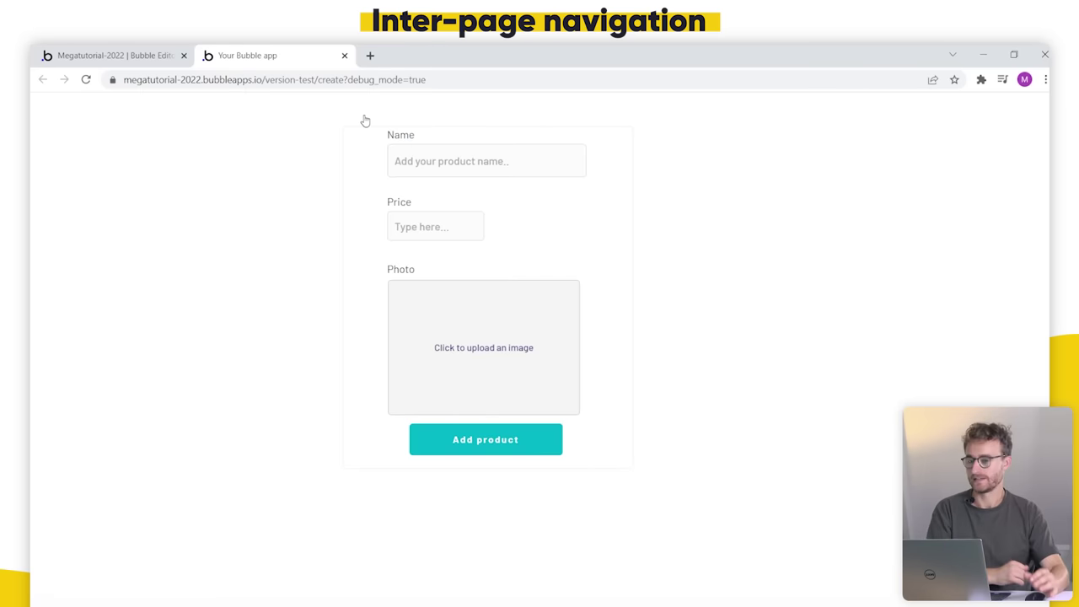
left_click(105, 55)
left_click_drag(397, 247, 395, 301)
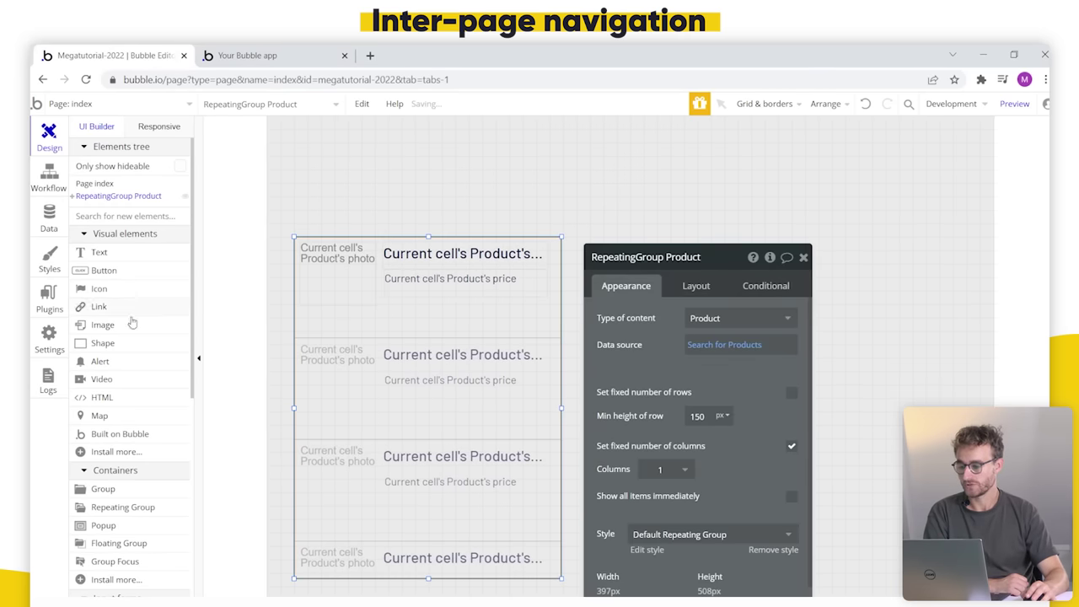
Step: Draw a full-width 1080 px header group at the page top with the Group - Border style
left_click(150, 490)
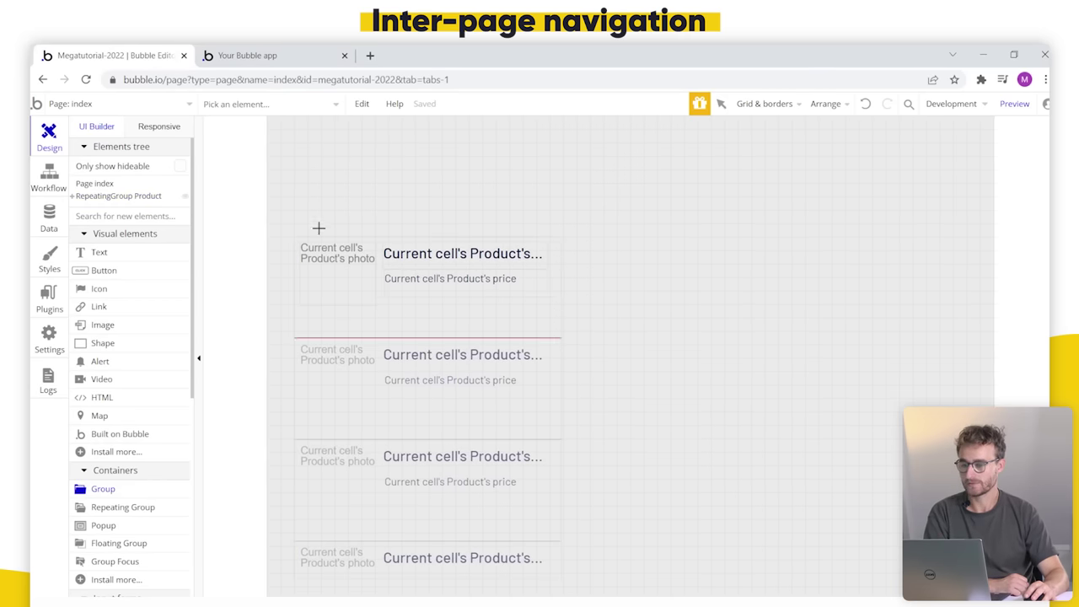
left_click_drag(284, 124, 964, 183)
left_click_drag(718, 156, 713, 146)
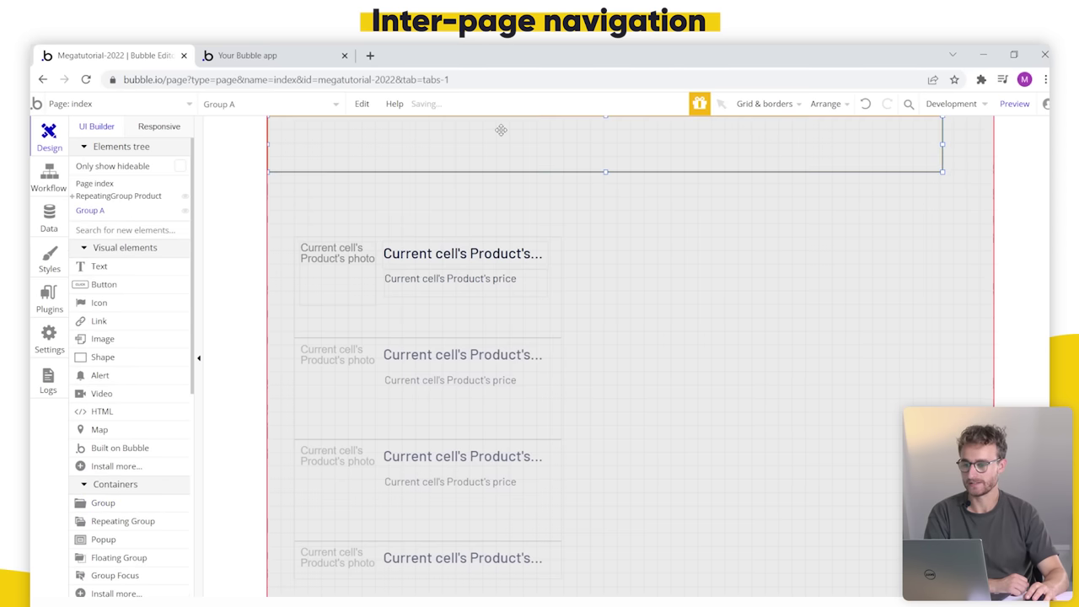
left_click_drag(945, 147, 993, 147)
left_click(742, 175)
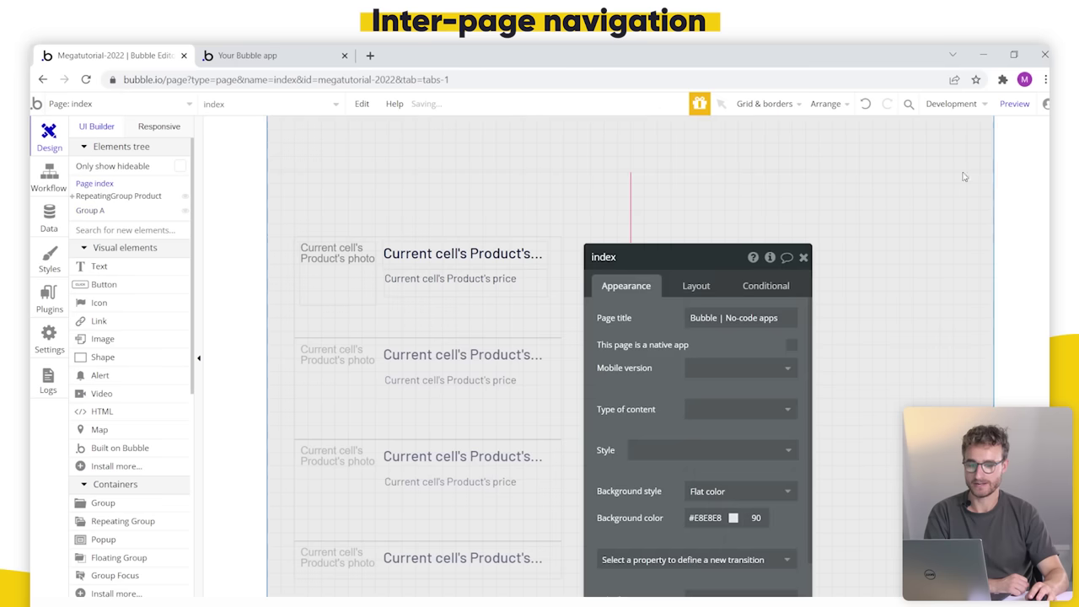
left_click(741, 163)
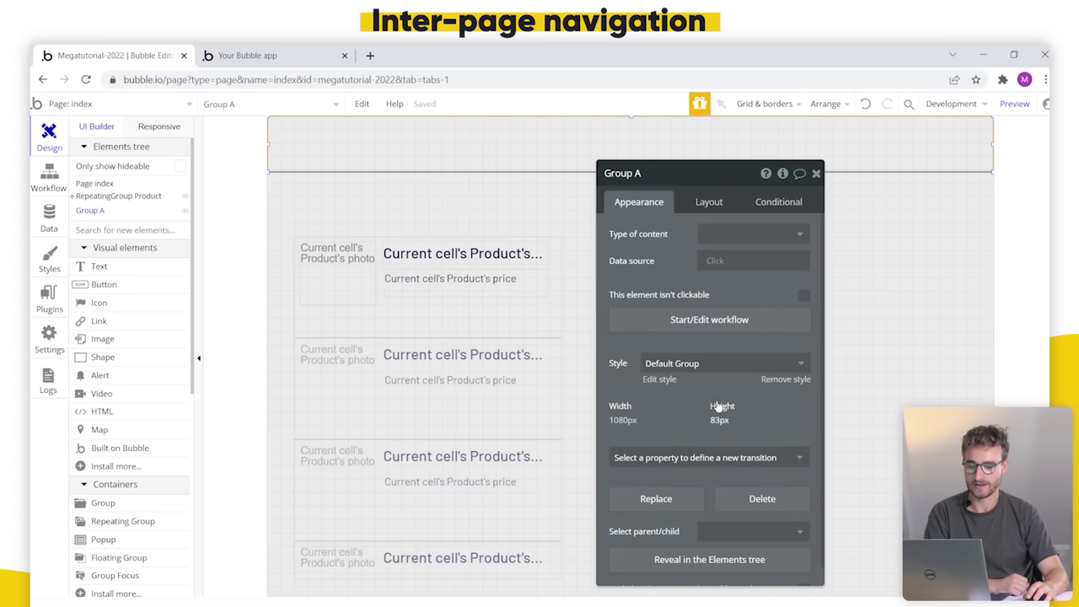
left_click(743, 376)
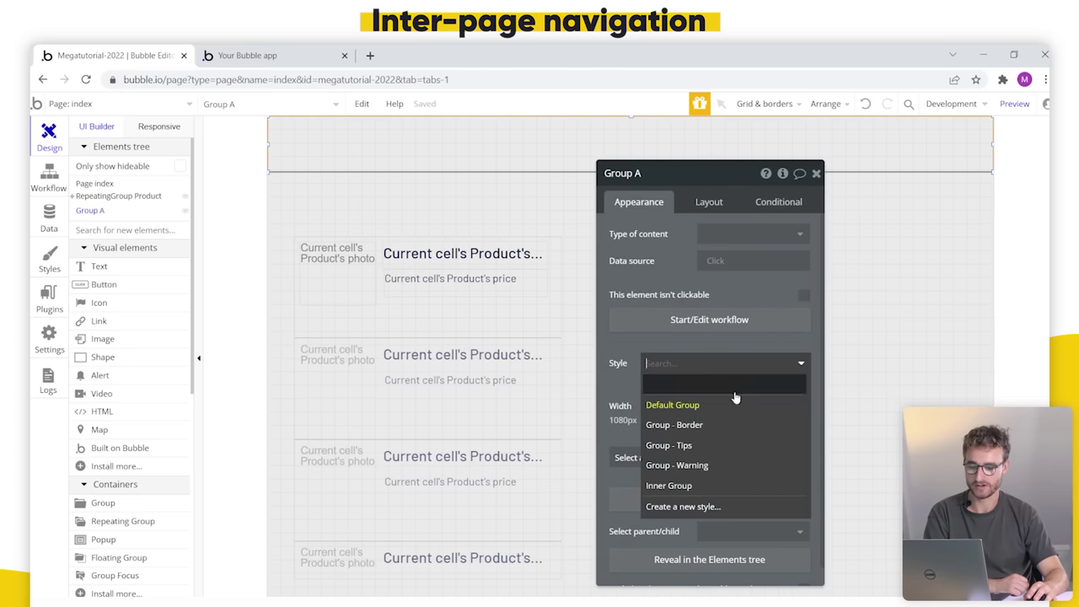
left_click(730, 425)
left_click_drag(680, 247, 760, 291)
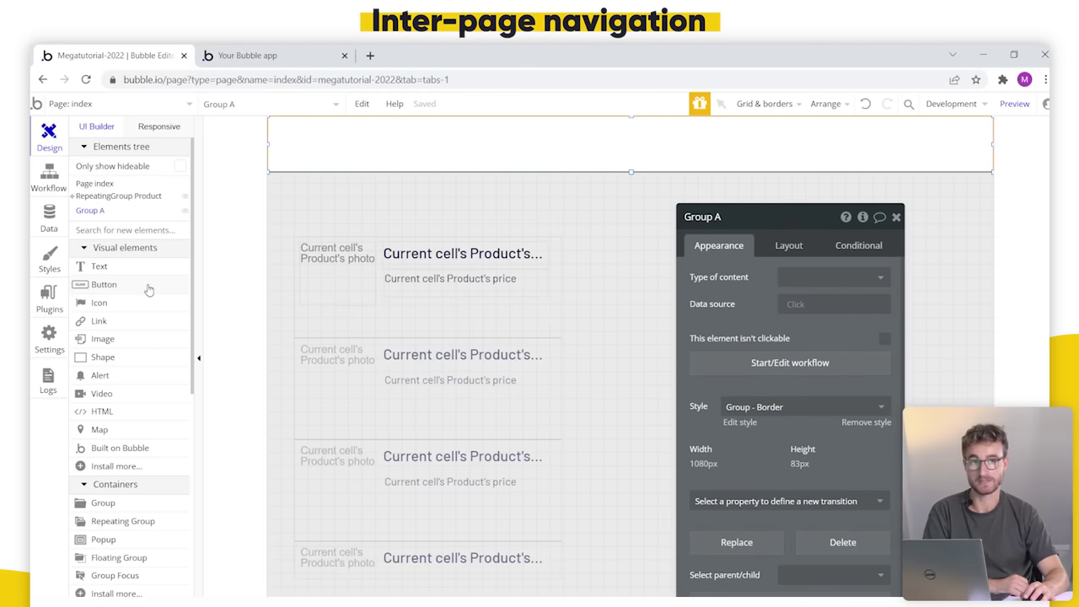
Step: Add a button at the header's right end labelled 'Create a product'
left_click(104, 284)
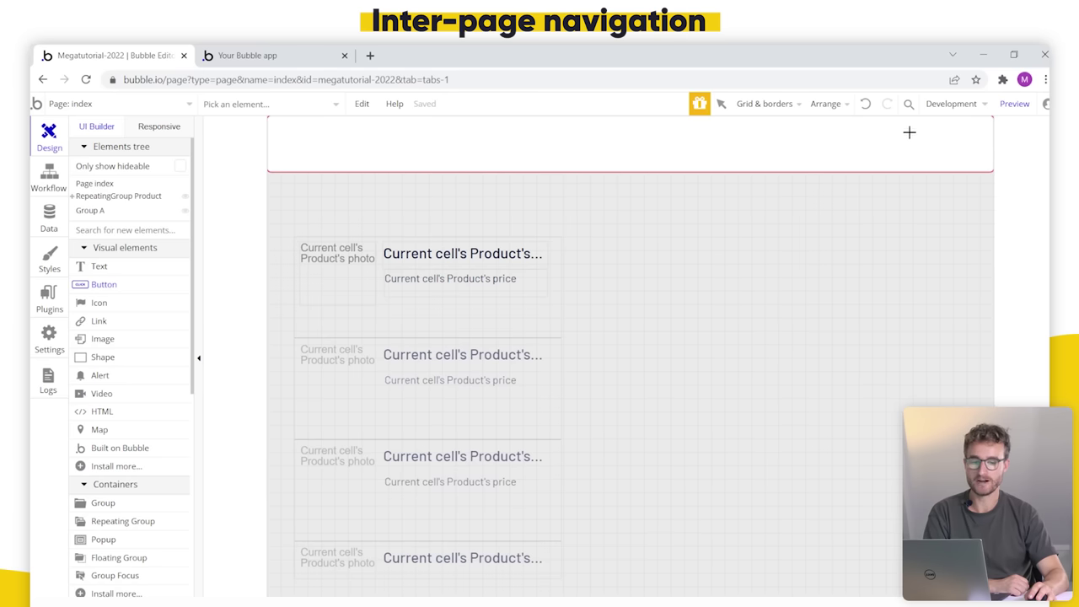
left_click_drag(870, 128, 977, 156)
type("Crea")
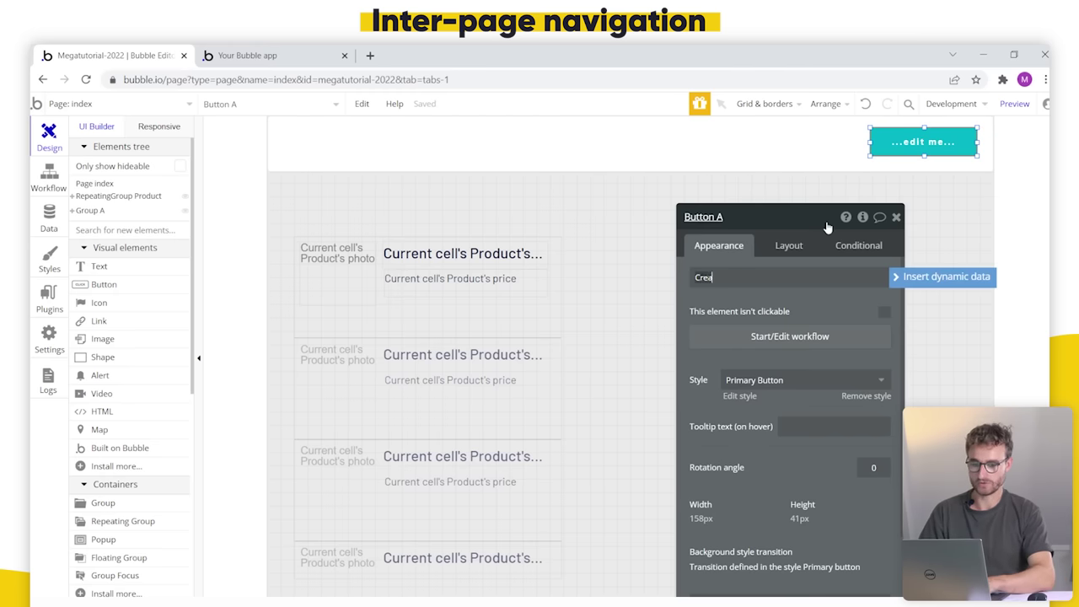
type("te a product")
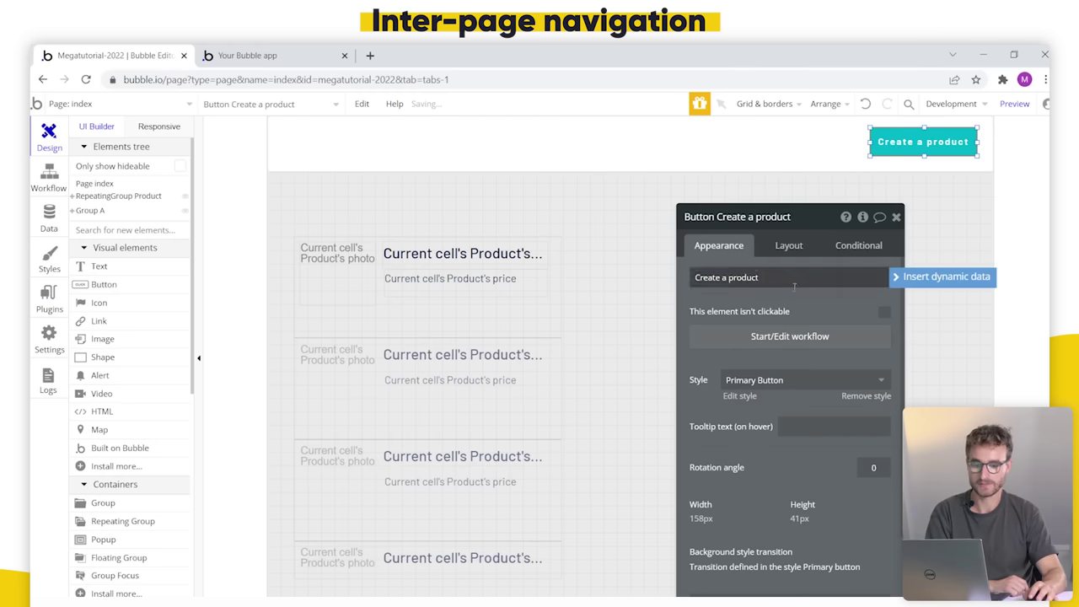
left_click_drag(776, 301, 725, 274)
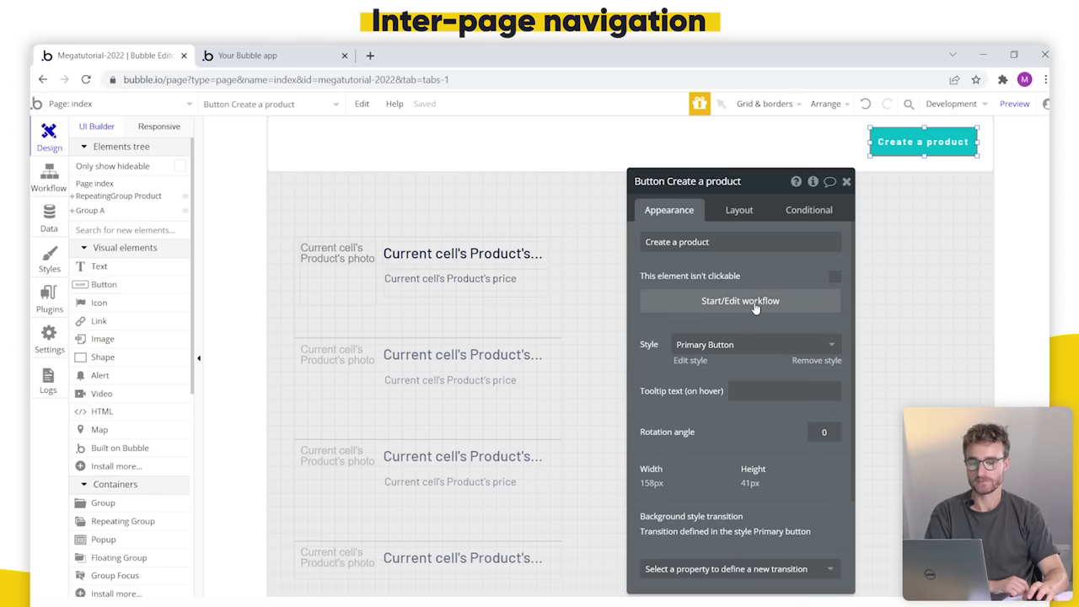
Step: Give the button's click workflow a Go to page action with destination create
left_click(755, 307)
left_click(195, 273)
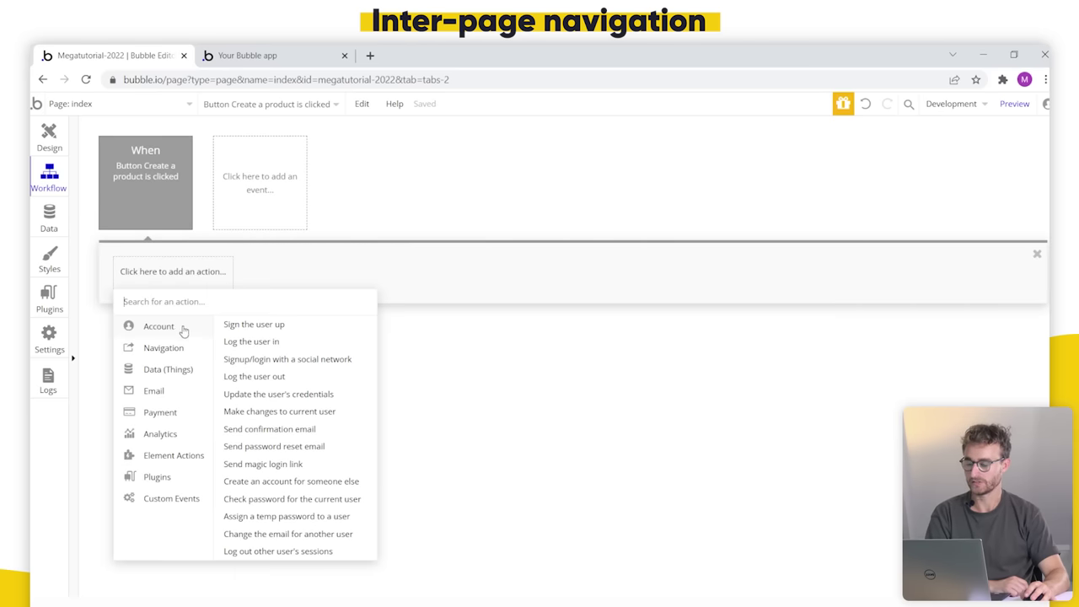
mouse_move(187, 348)
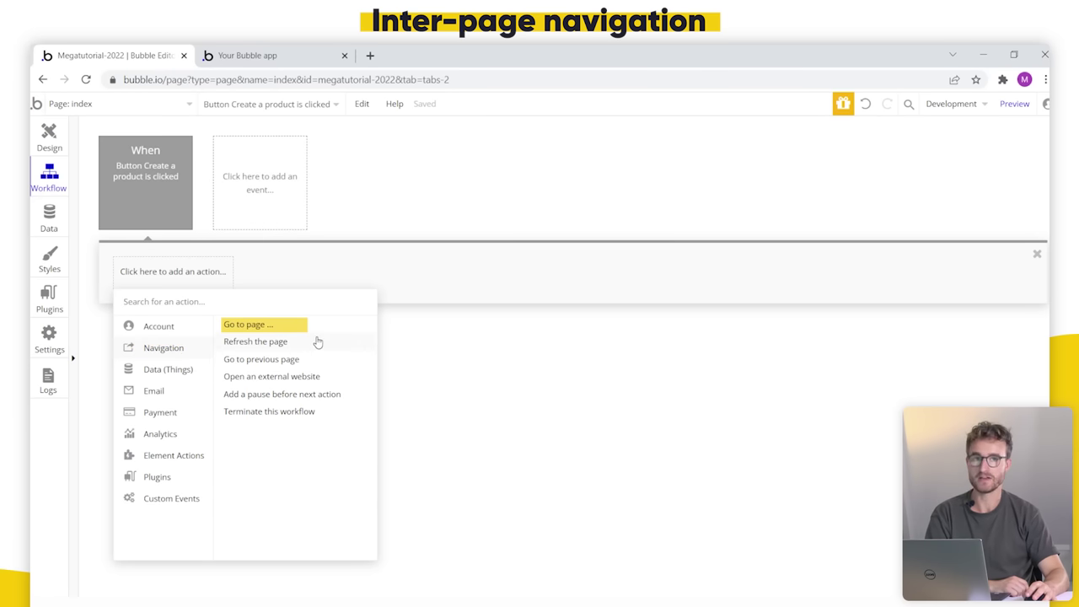
mouse_move(318, 341)
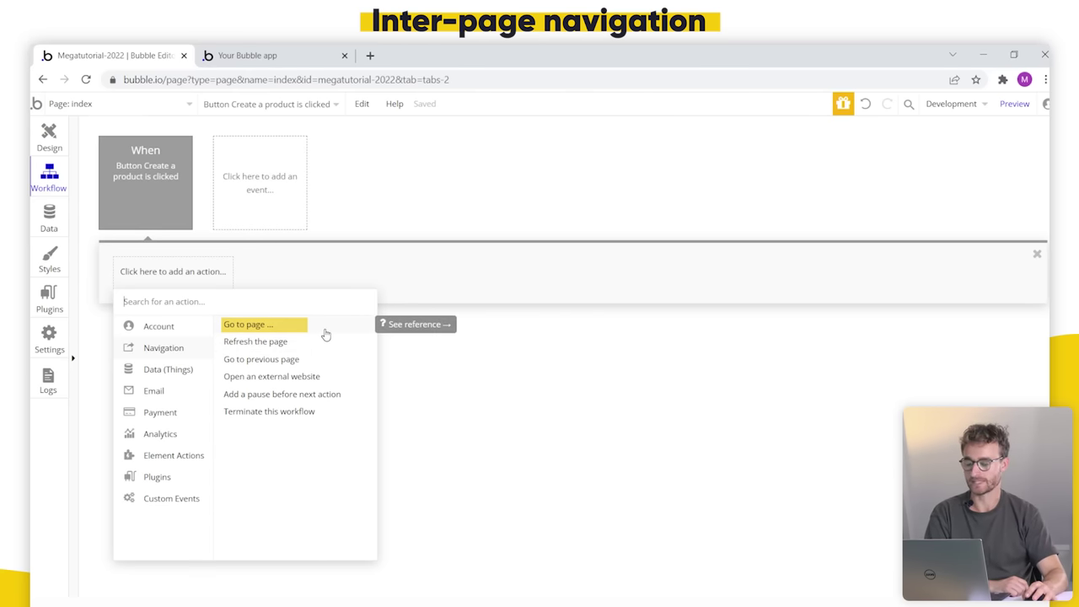
left_click(325, 335)
left_click_drag(659, 270, 411, 292)
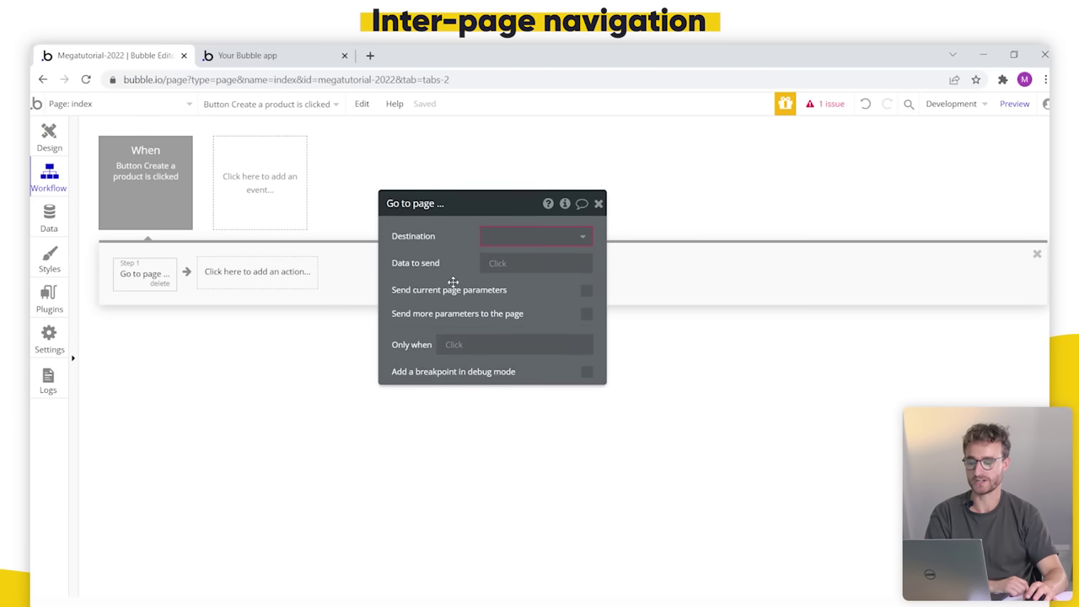
left_click(570, 241)
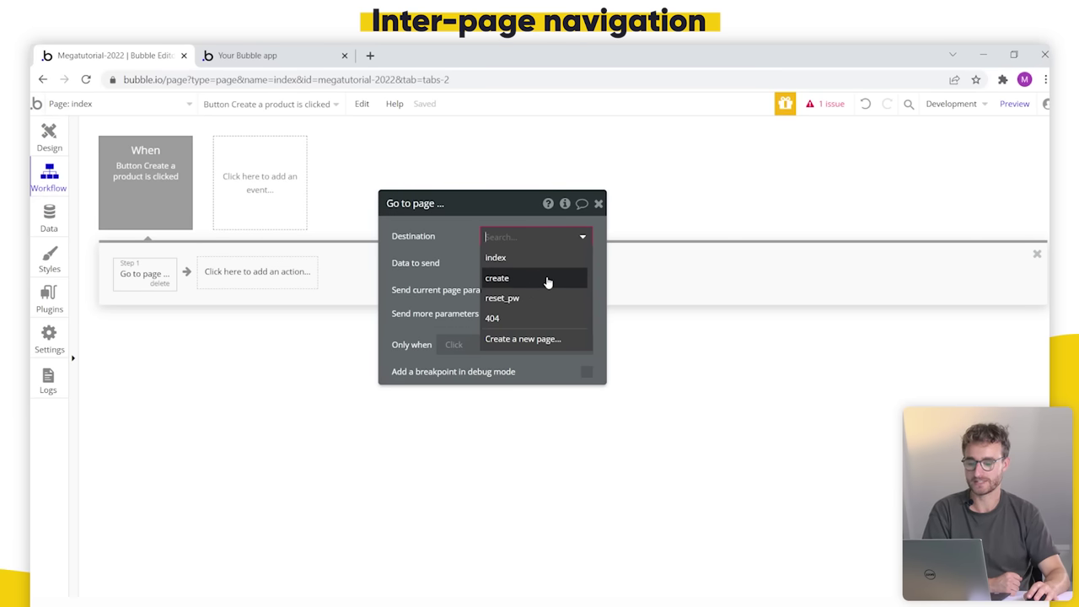
left_click(544, 279)
left_click_drag(459, 278, 508, 249)
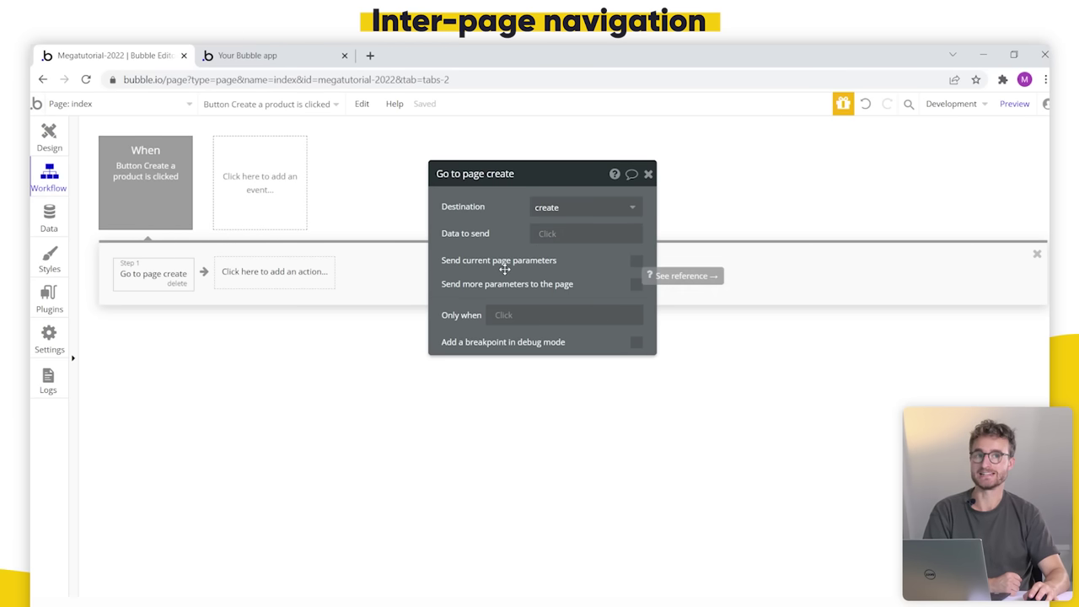
Step: Switch the editor to the create page's design canvas
left_click(140, 104)
left_click(278, 150)
left_click(61, 132)
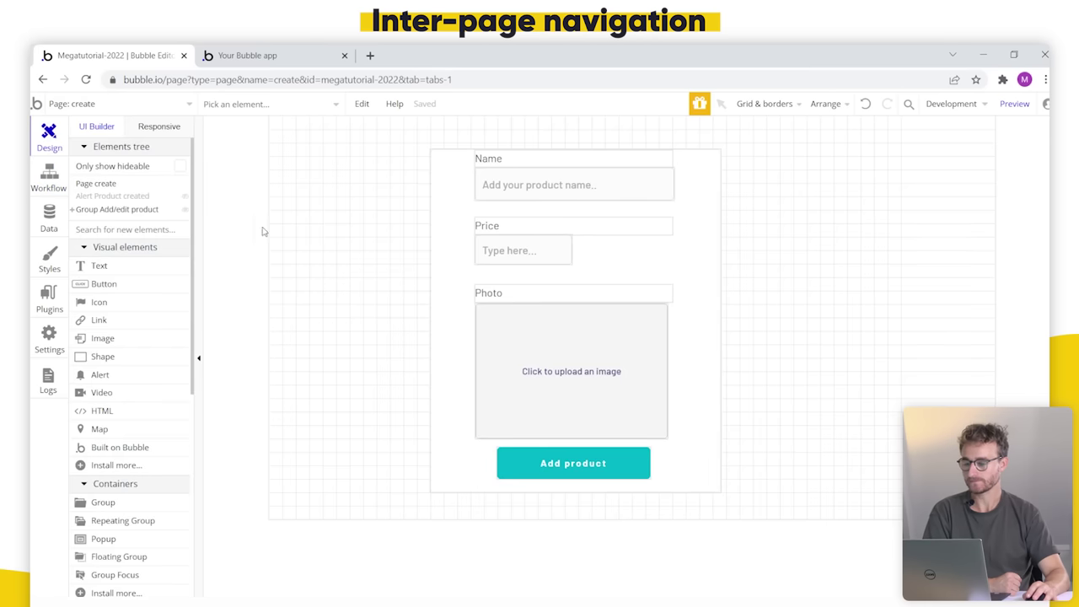
Step: Check the create page's Type of content setting unchanged, then switch back to the index page
double_click(359, 249)
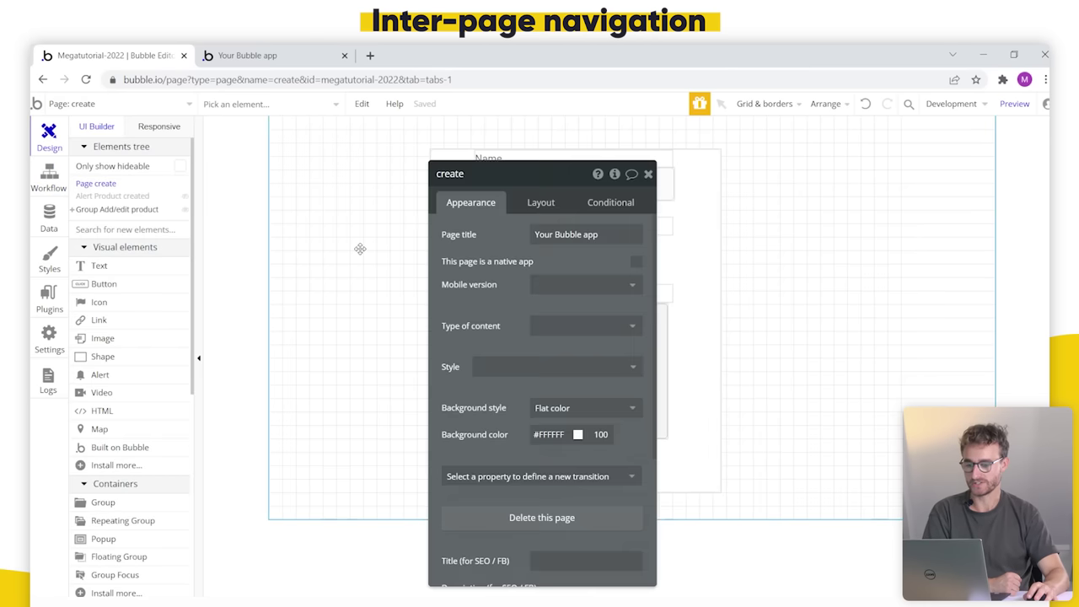
left_click_drag(464, 272, 780, 225)
left_click(877, 284)
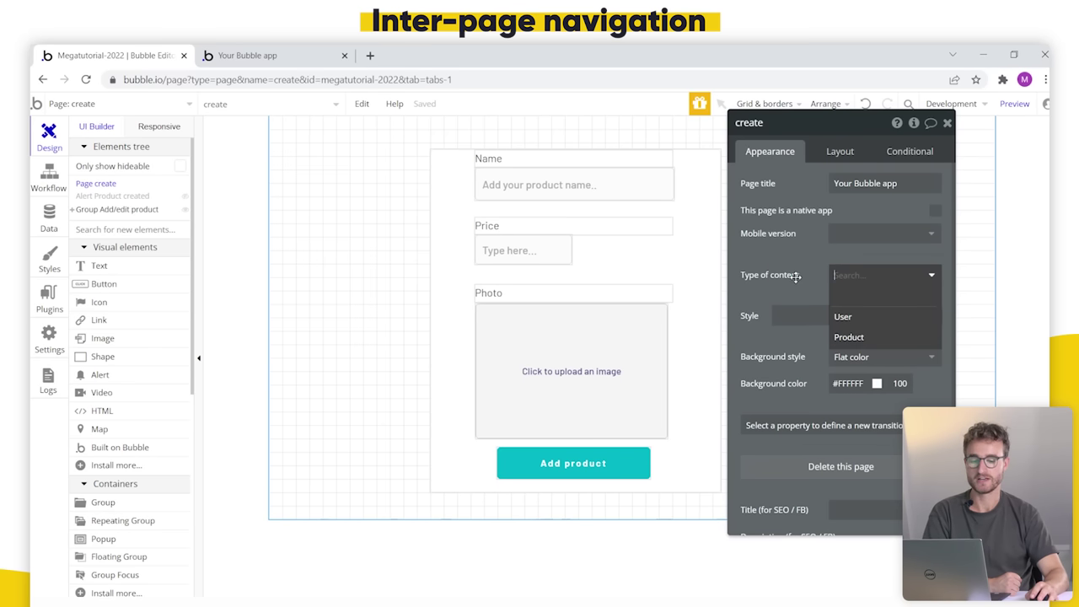
left_click(795, 274)
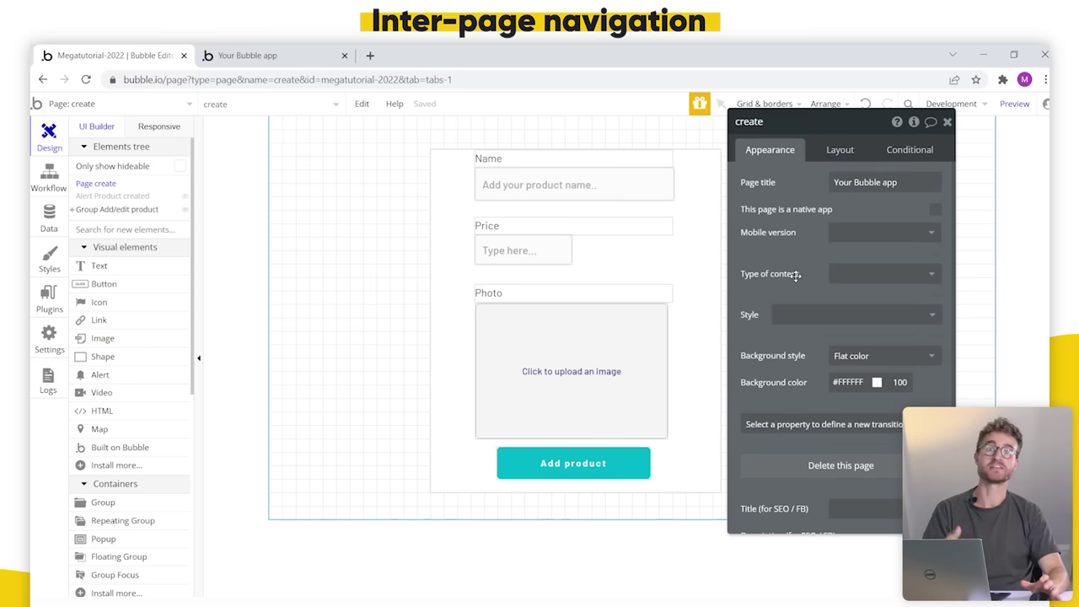
scroll(144, 379, "down", 3)
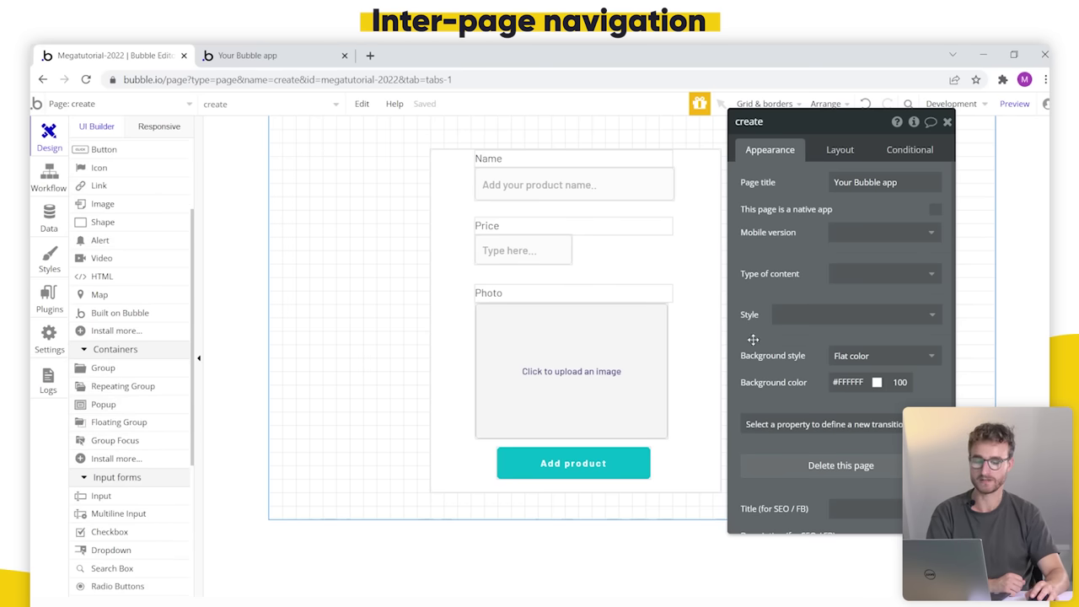
left_click_drag(772, 298, 785, 300)
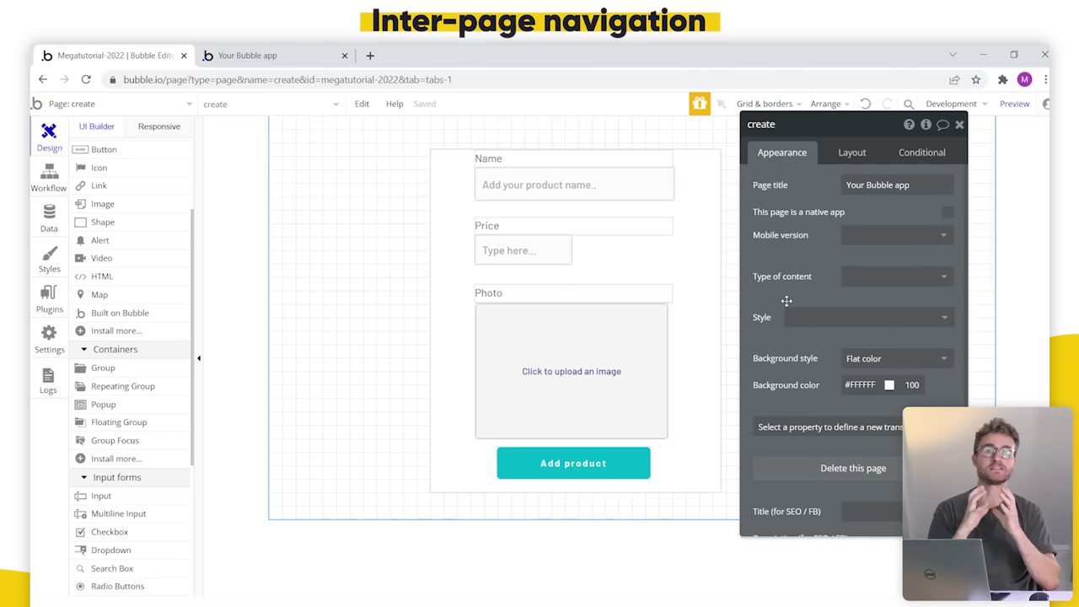
left_click(110, 104)
left_click(65, 148)
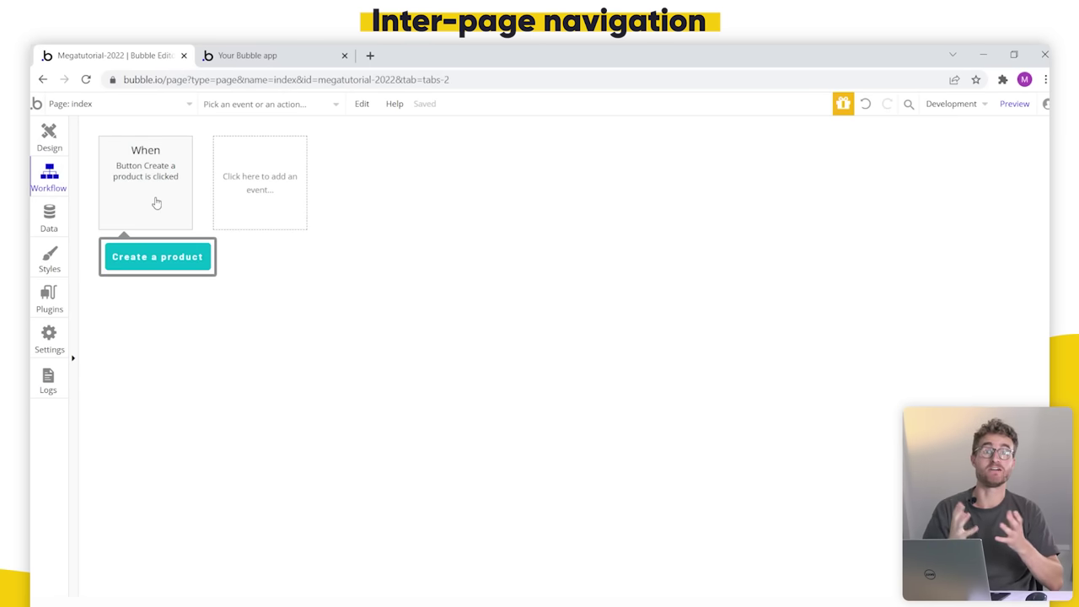
Step: Review the Create a product click event and its Go to page create step, then preview the app
left_click(156, 202)
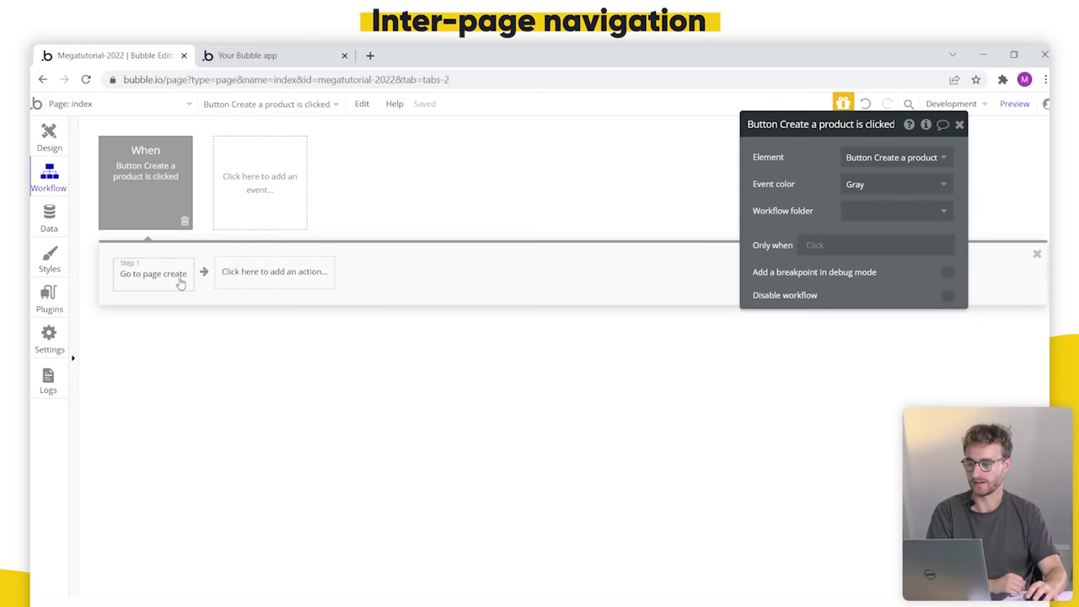
left_click(164, 279)
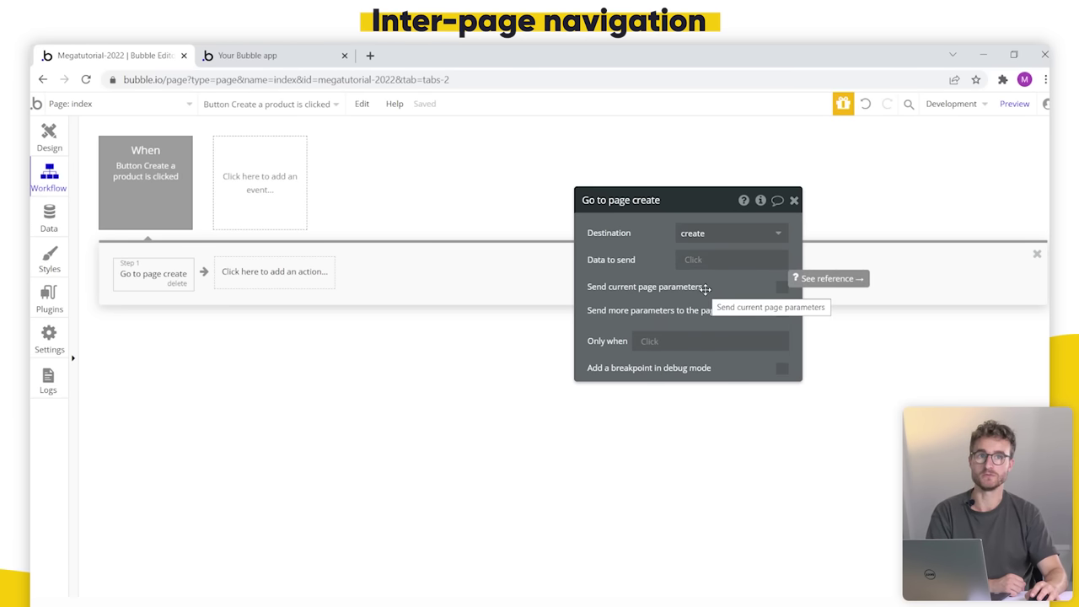
left_click(1023, 105)
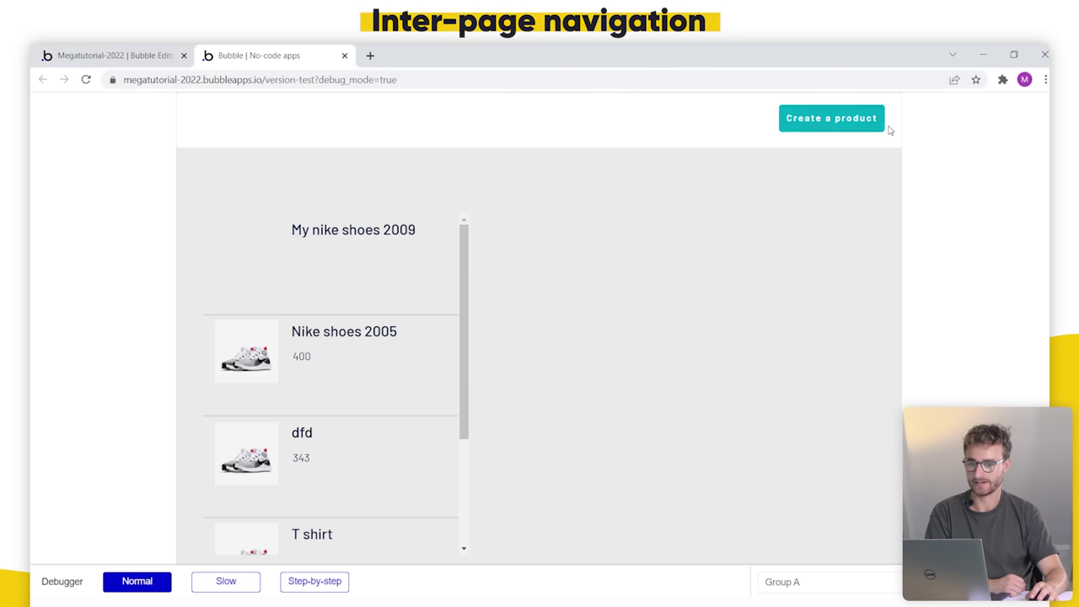
left_click(110, 55)
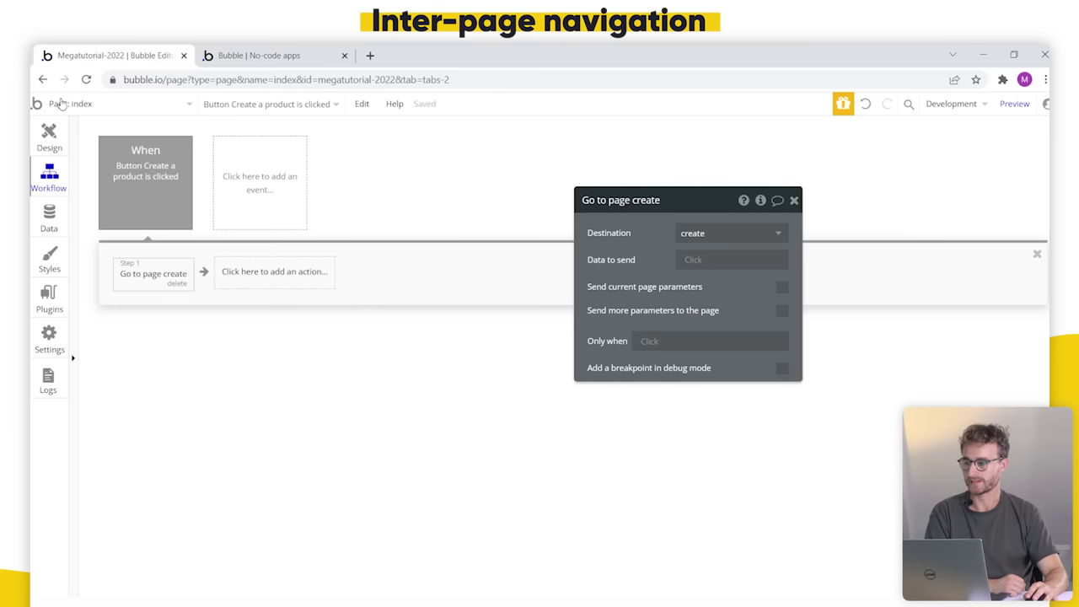
Step: Remove the header group's preset style and give it a #324380 dark blue background
left_click(49, 135)
left_click(380, 125)
left_click(626, 389)
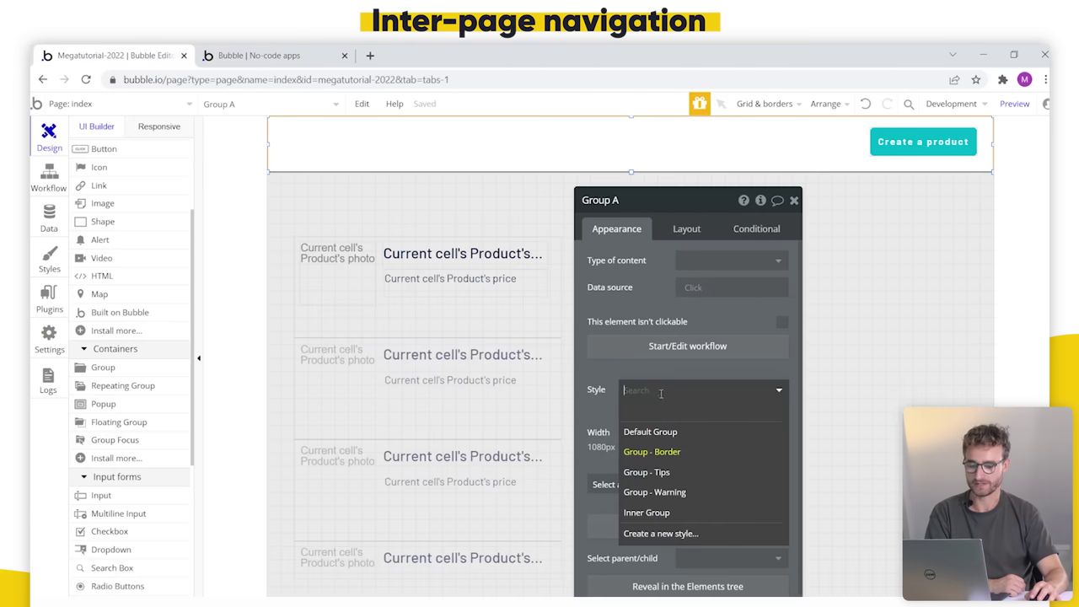
left_click(663, 410)
left_click_drag(637, 459, 544, 362)
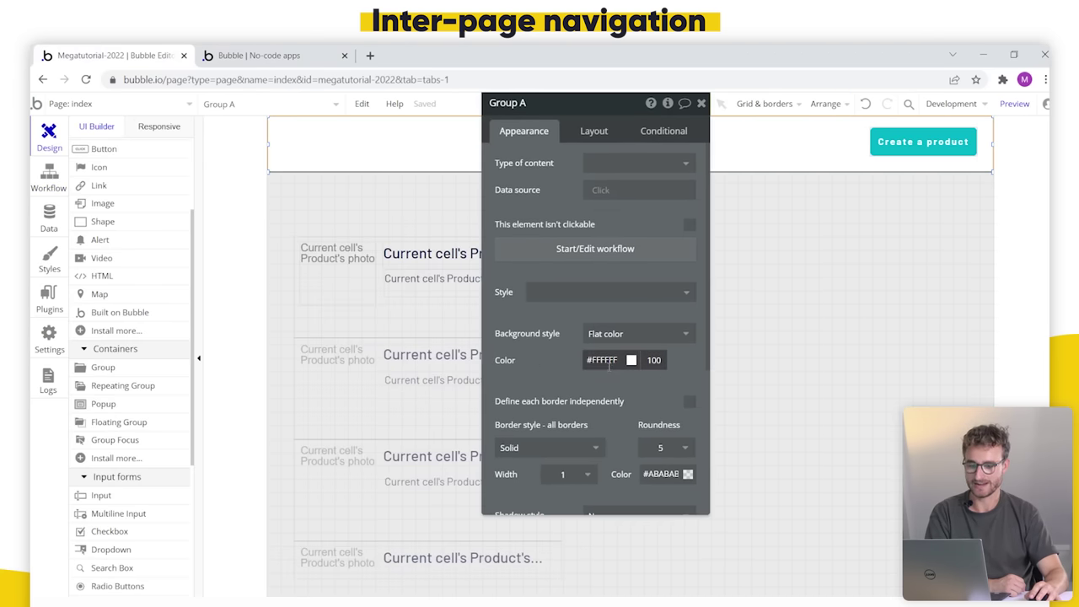
left_click(609, 363)
left_click(609, 481)
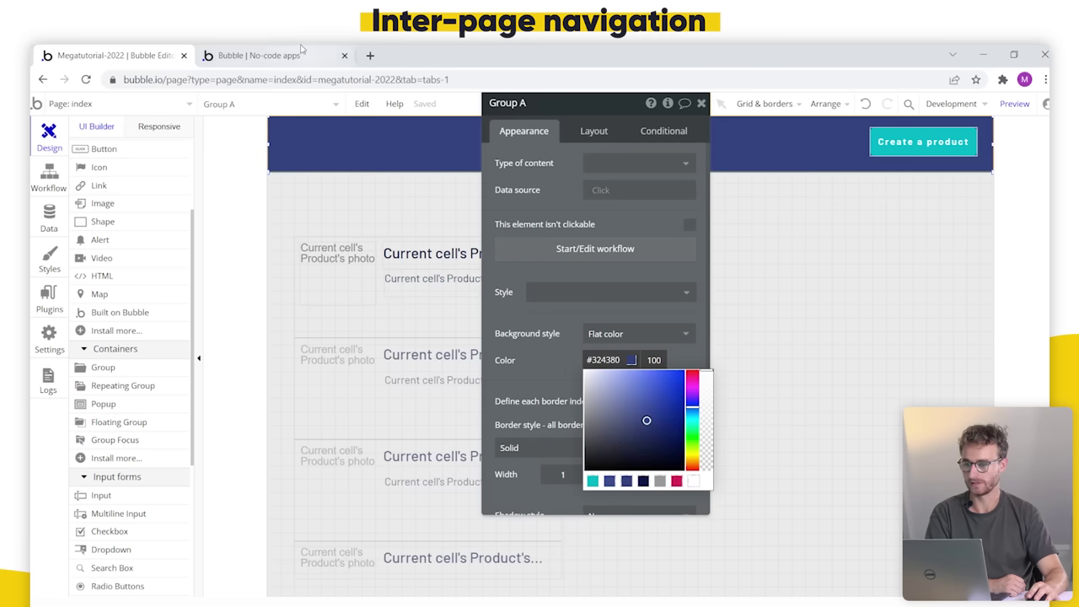
Step: Reload the preview and click Create a product to confirm it opens the create page
left_click(252, 55)
left_click(354, 113)
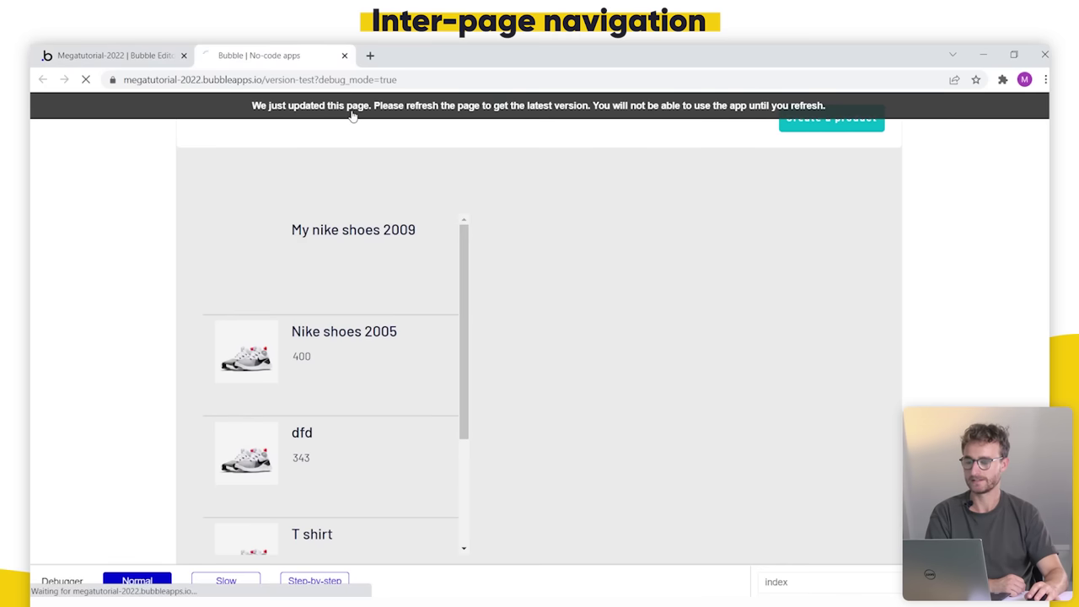
left_click(816, 125)
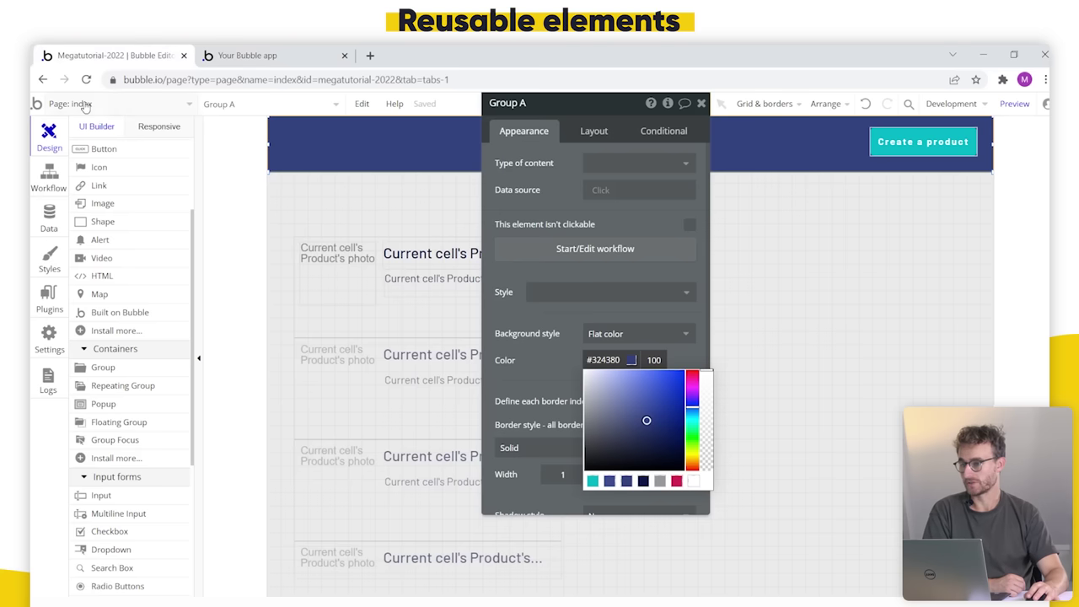
Step: Set the create page's height to 800 px
left_click(101, 102)
left_click(287, 153)
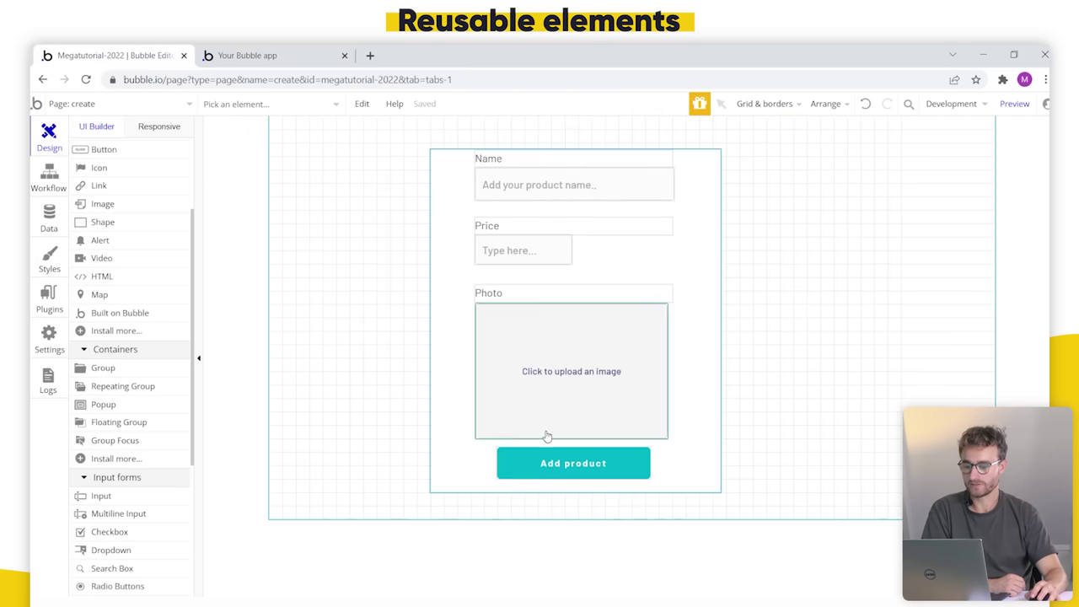
double_click(818, 482)
left_click_drag(495, 376, 337, 427)
left_click(438, 181)
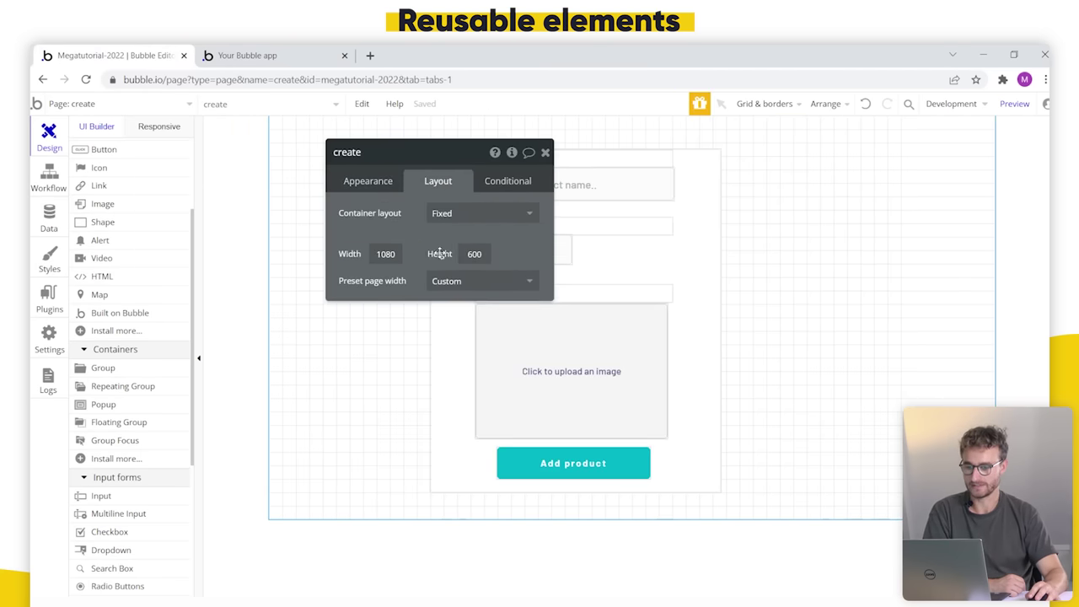
double_click(474, 254)
type("800")
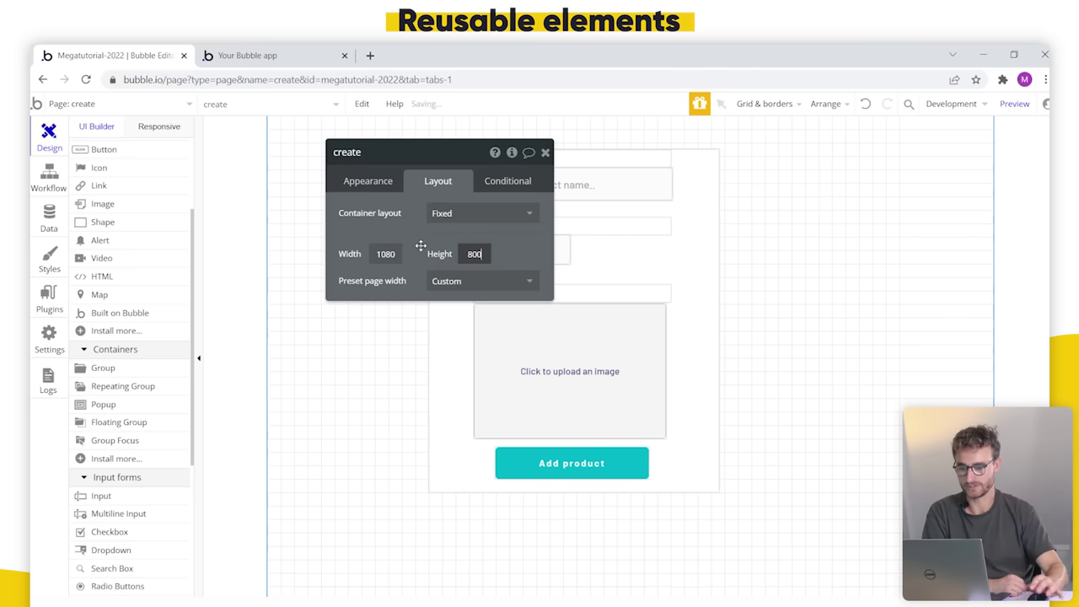
Step: Lower the product form, centre it horizontally, and draw a new group across the page top
left_click_drag(390, 200, 914, 316)
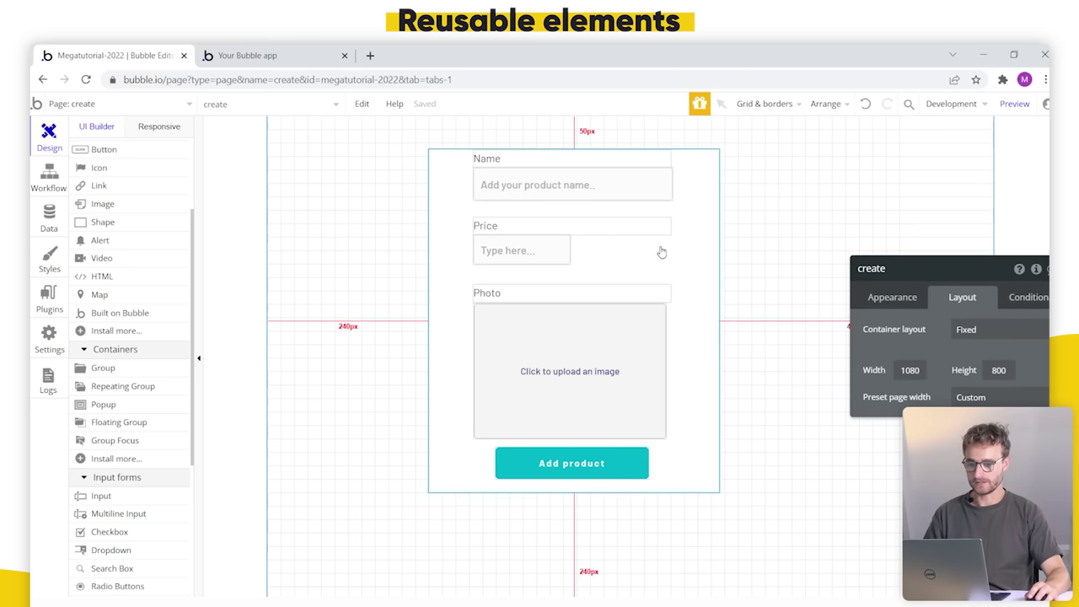
left_click_drag(699, 229, 750, 303)
right_click(749, 303)
left_click(807, 530)
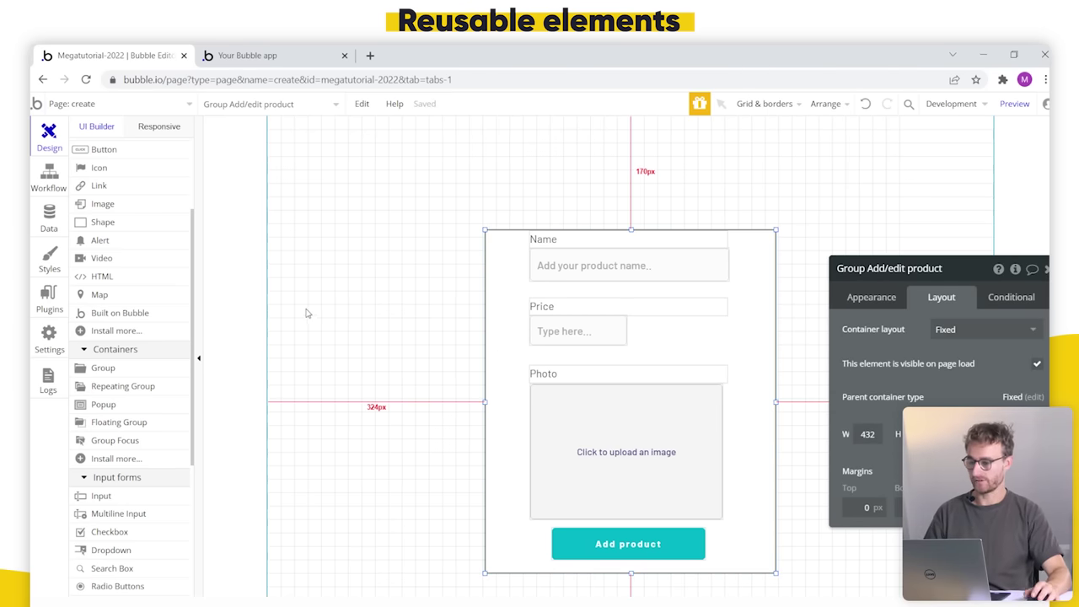
left_click(127, 368)
mouse_move(279, 125)
left_mouse_down()
mouse_move(896, 186)
mouse_move(940, 170)
mouse_move(955, 137)
mouse_move(1011, 142)
left_mouse_up()
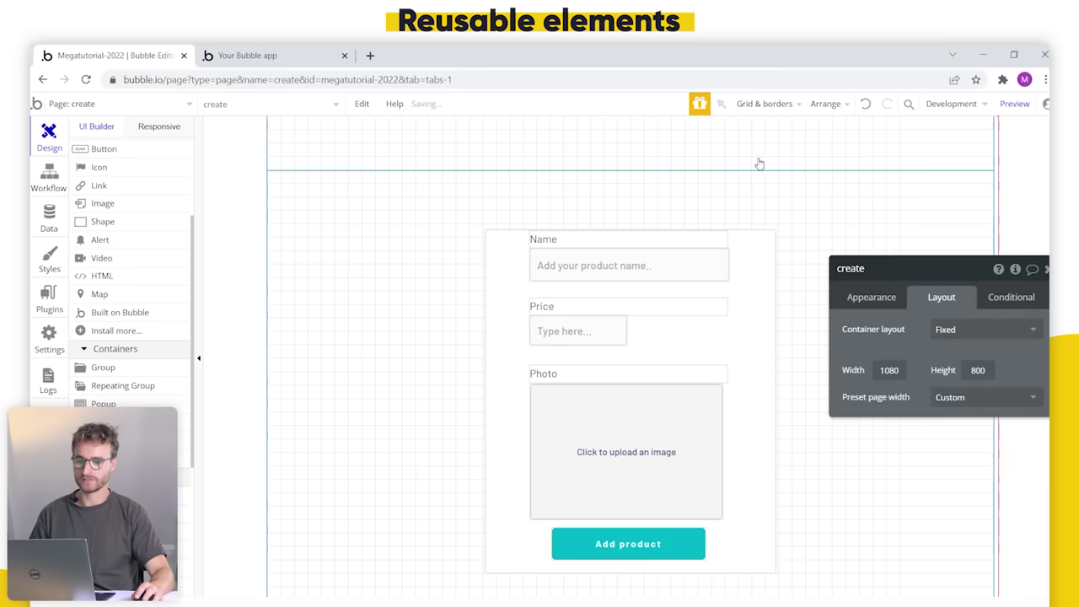
Step: Stretch the top group and give it a flat dark-blue background with no preset style
left_click(647, 166)
left_click_drag(631, 169, 631, 169)
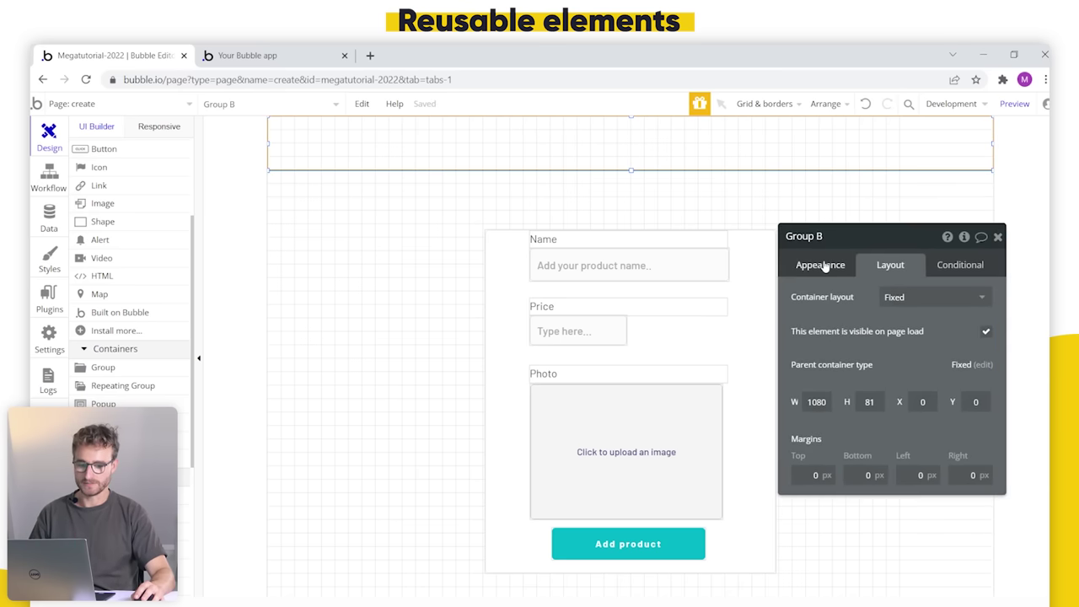
left_click(825, 266)
left_click(897, 426)
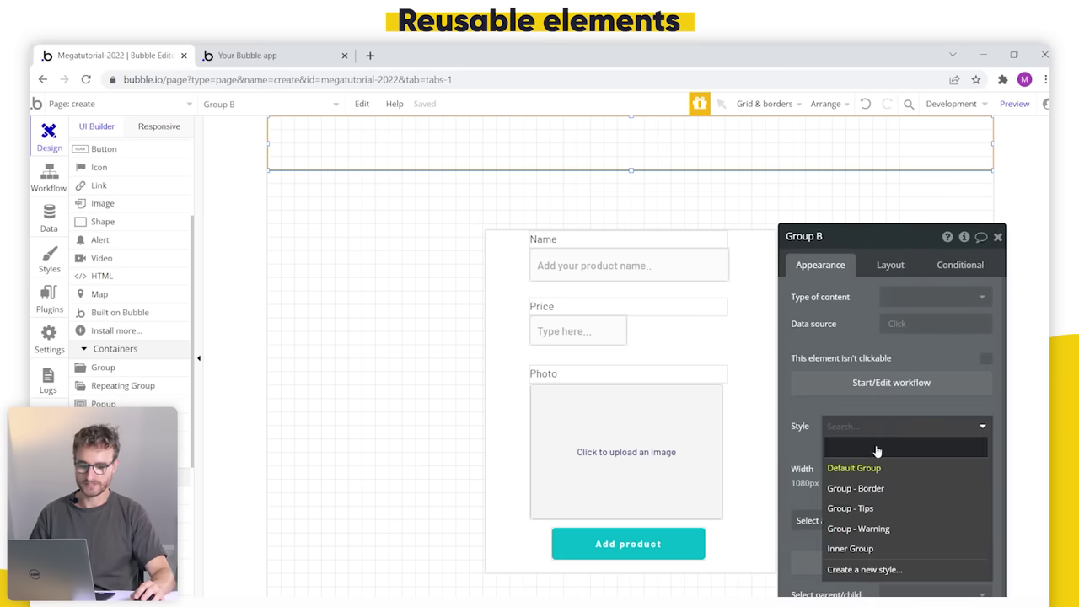
left_click(879, 450)
left_click(876, 401)
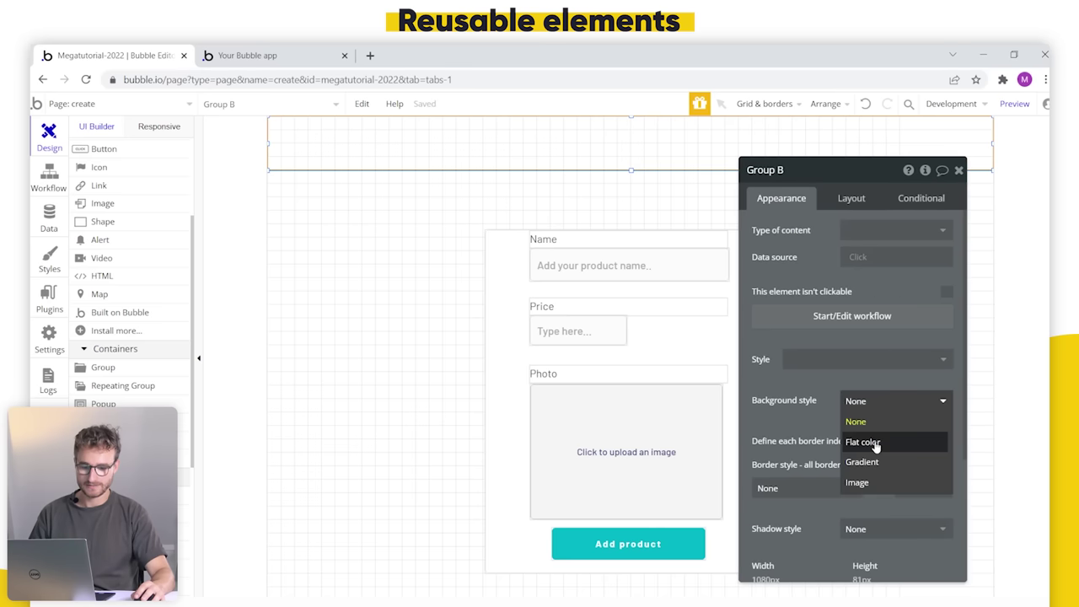
left_click(874, 442)
left_click(868, 428)
left_click(874, 558)
left_click(777, 459)
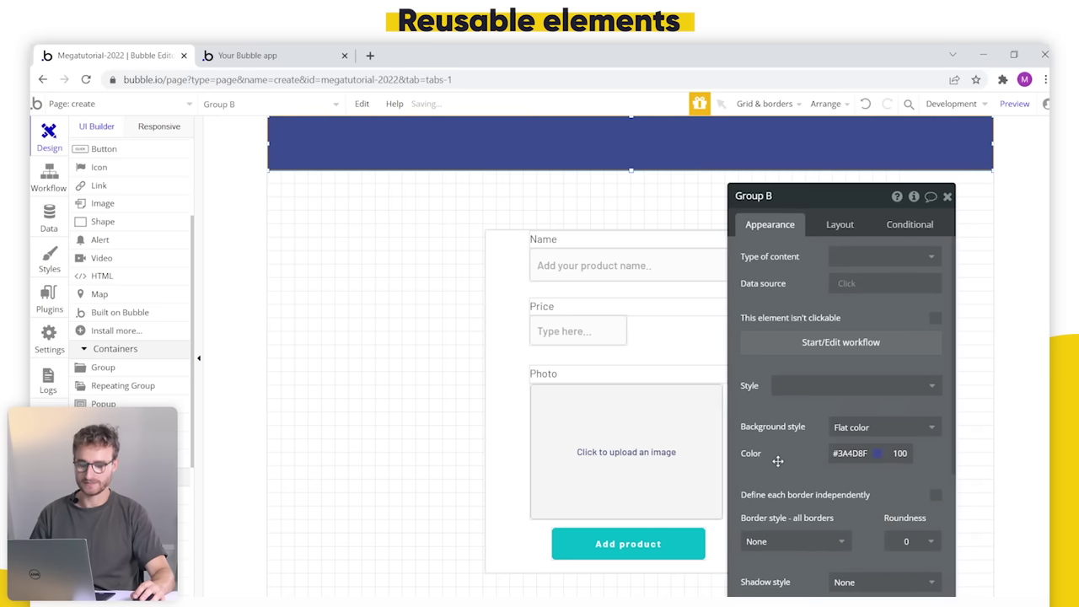
Step: Place a button in the header, then select the index page's dark-blue header group to copy
left_click(133, 154)
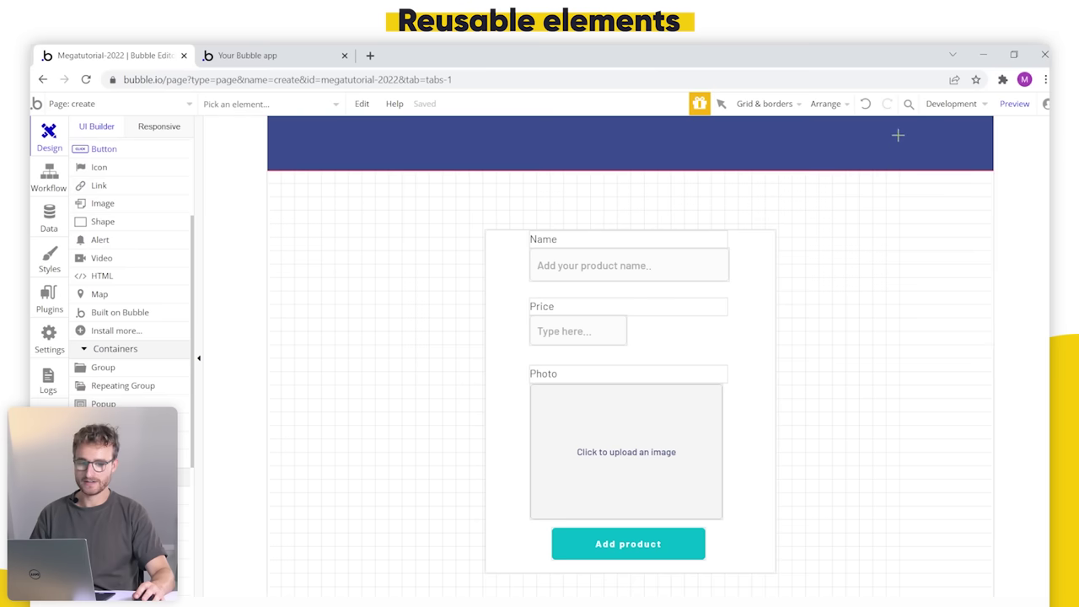
left_click_drag(962, 140, 969, 149)
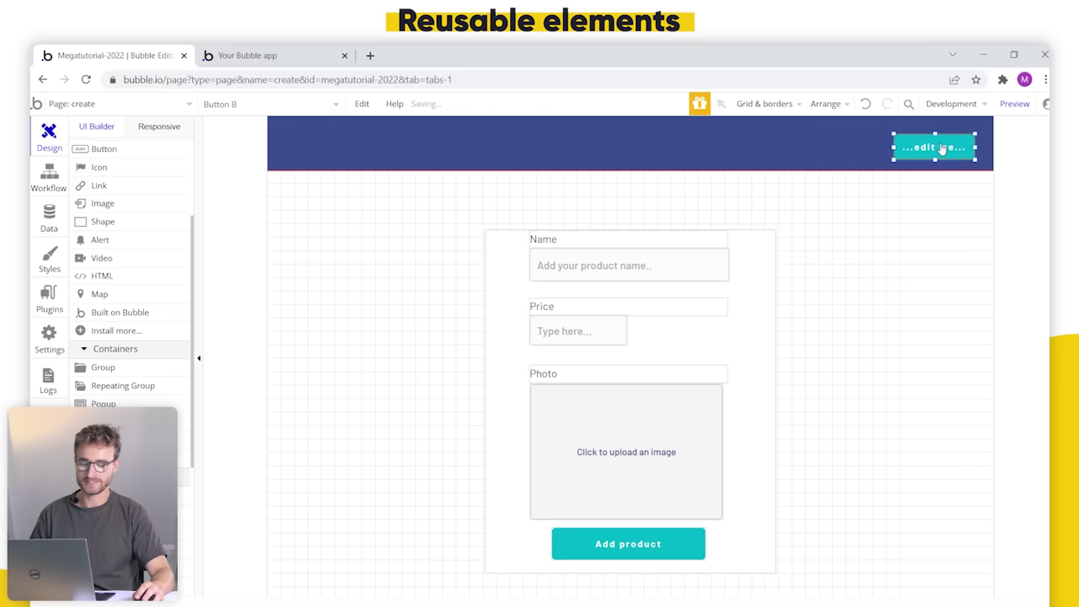
left_click(145, 105)
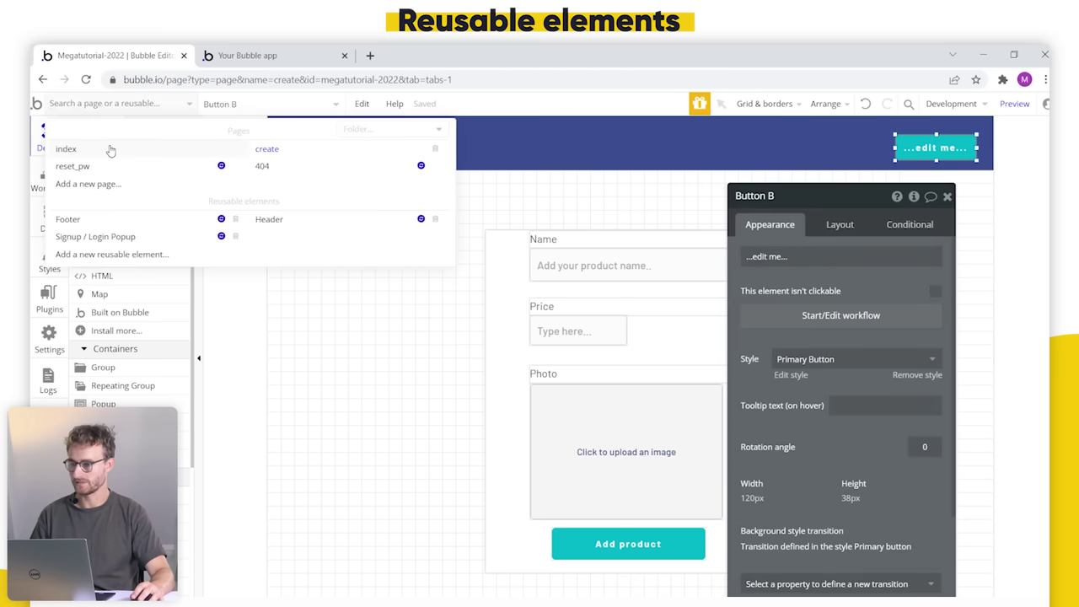
left_click(66, 148)
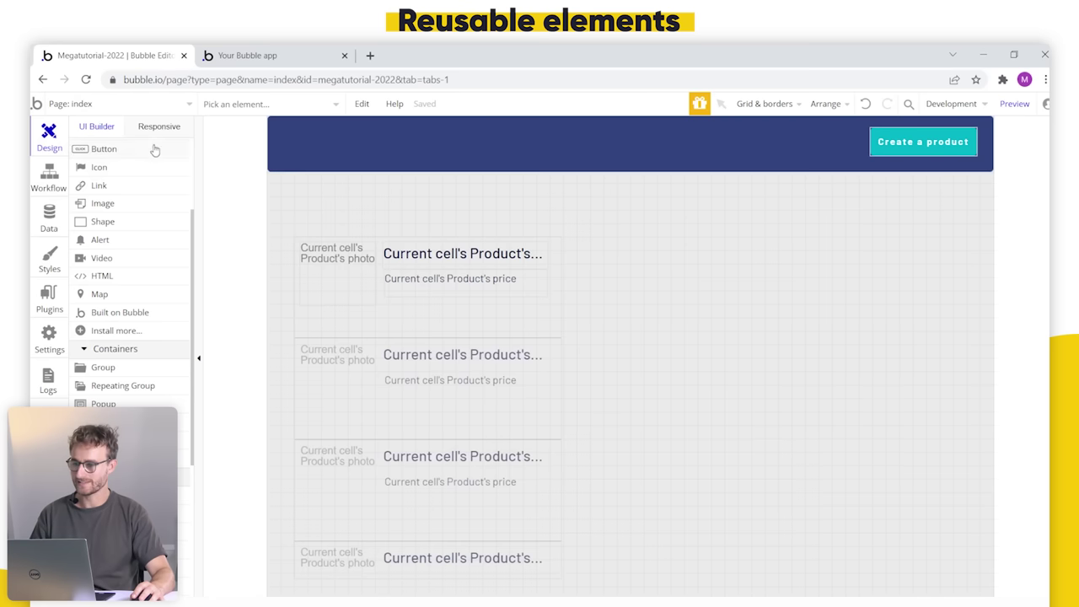
left_click(127, 104)
left_click(626, 153)
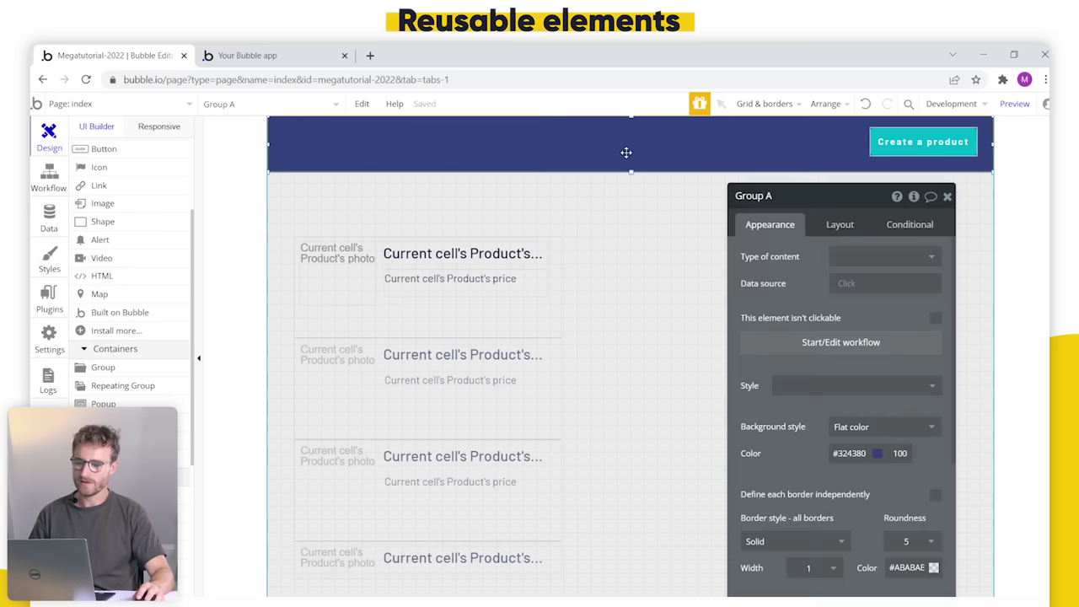
Step: Replace the create page's own header group with the copied index header
left_click(132, 104)
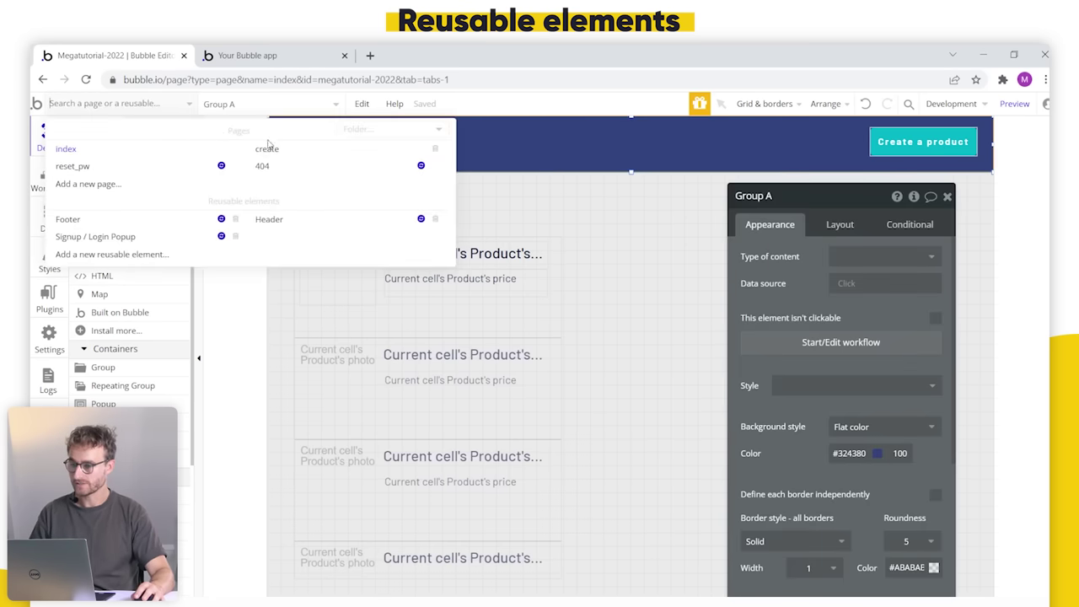
left_click(265, 148)
left_click(615, 140)
key("Delete")
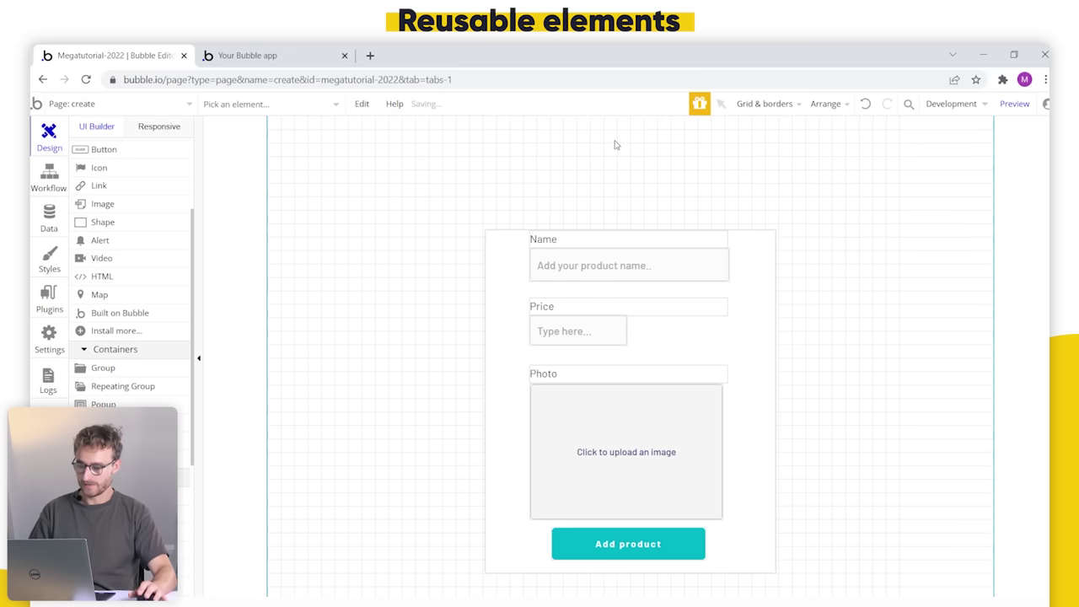
key("ctrl+z")
left_click(614, 139)
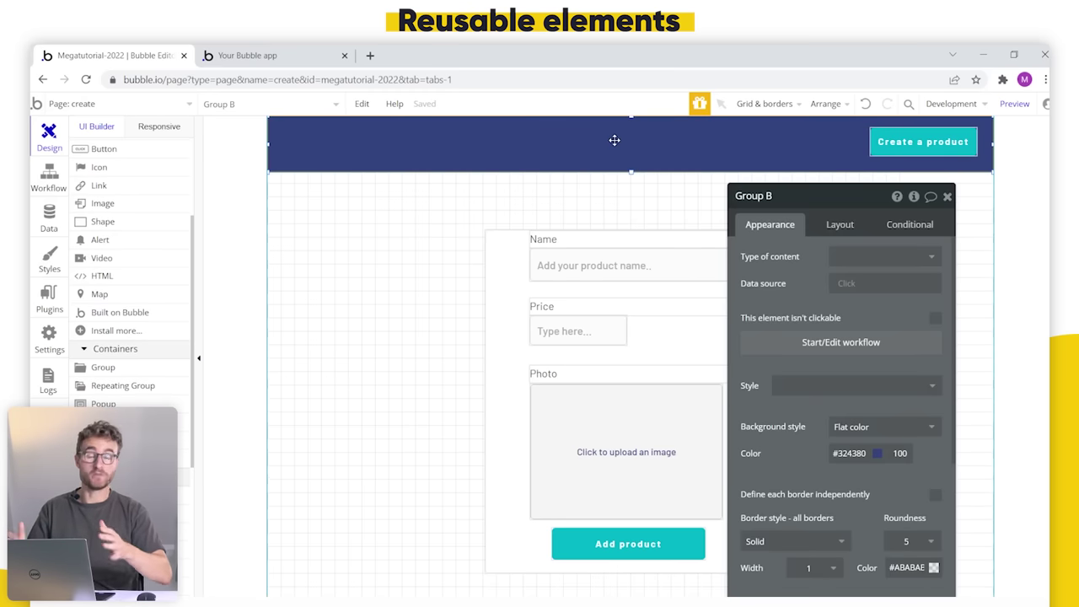
Step: Duplicate Create a product beside itself, relabel the copy 'Browse', and return to the index page
left_click(961, 151)
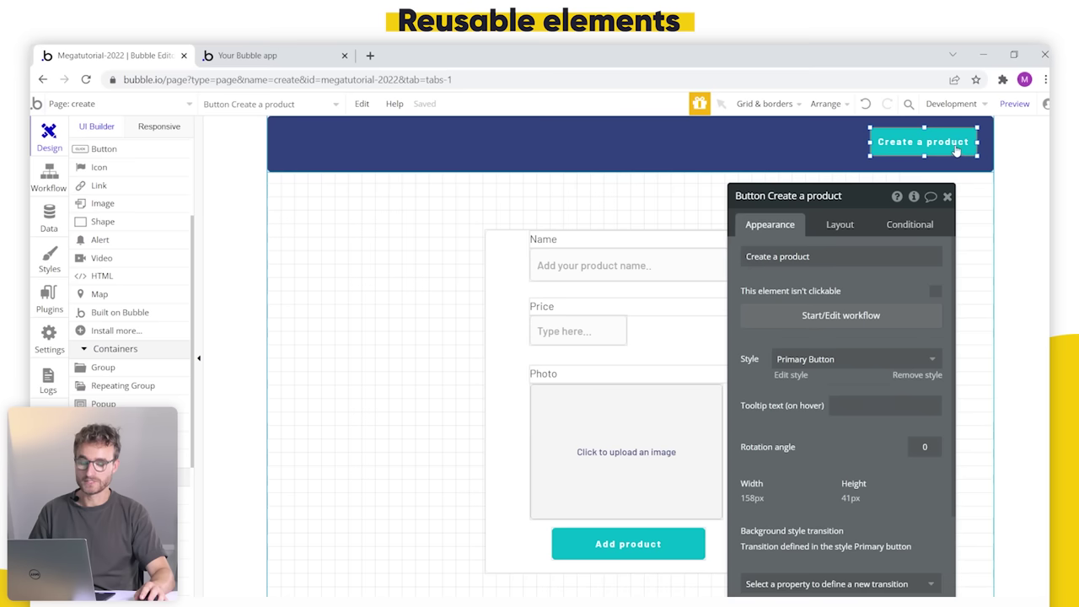
key("ctrl+v")
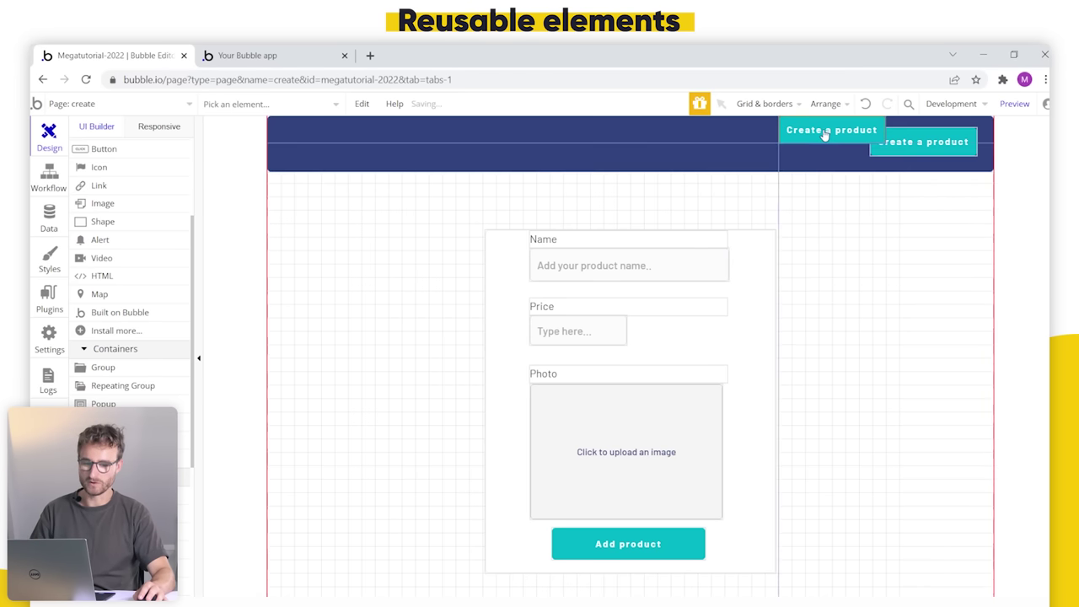
left_click(823, 144)
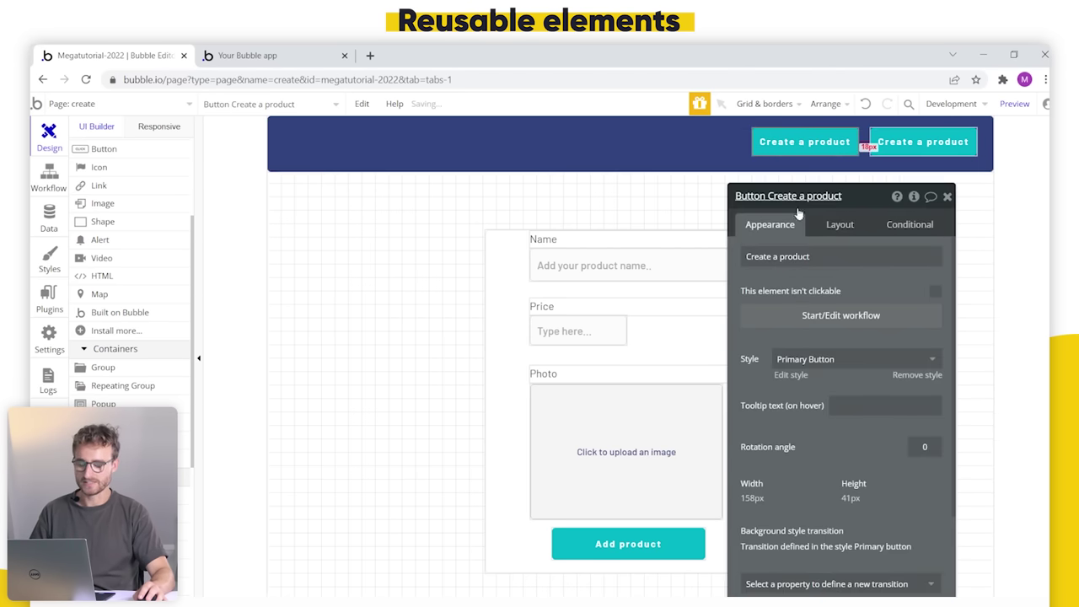
triple_click(811, 257)
type("Browse")
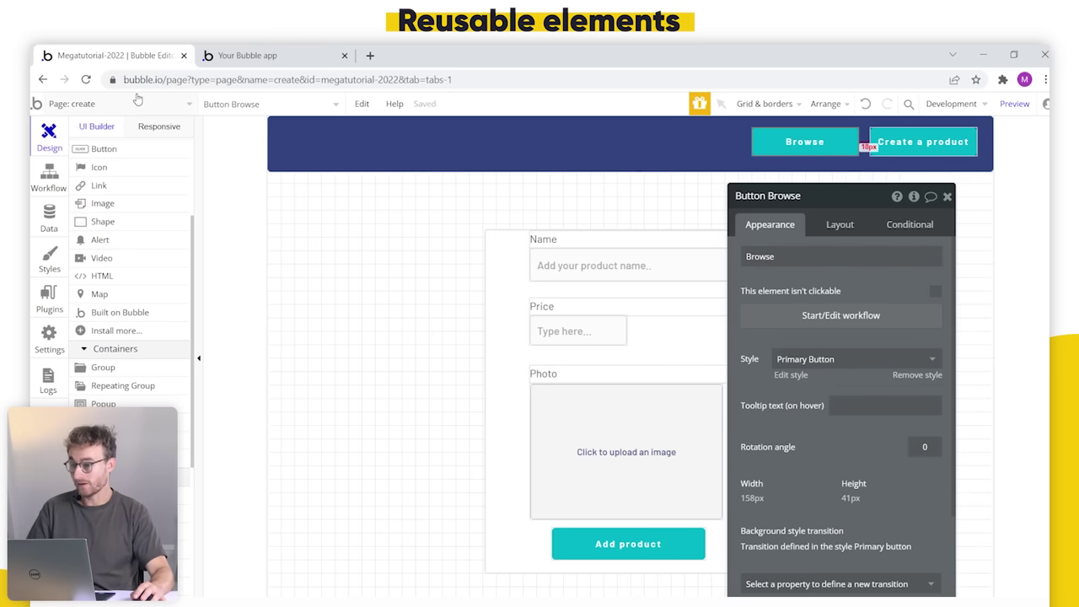
left_click(135, 105)
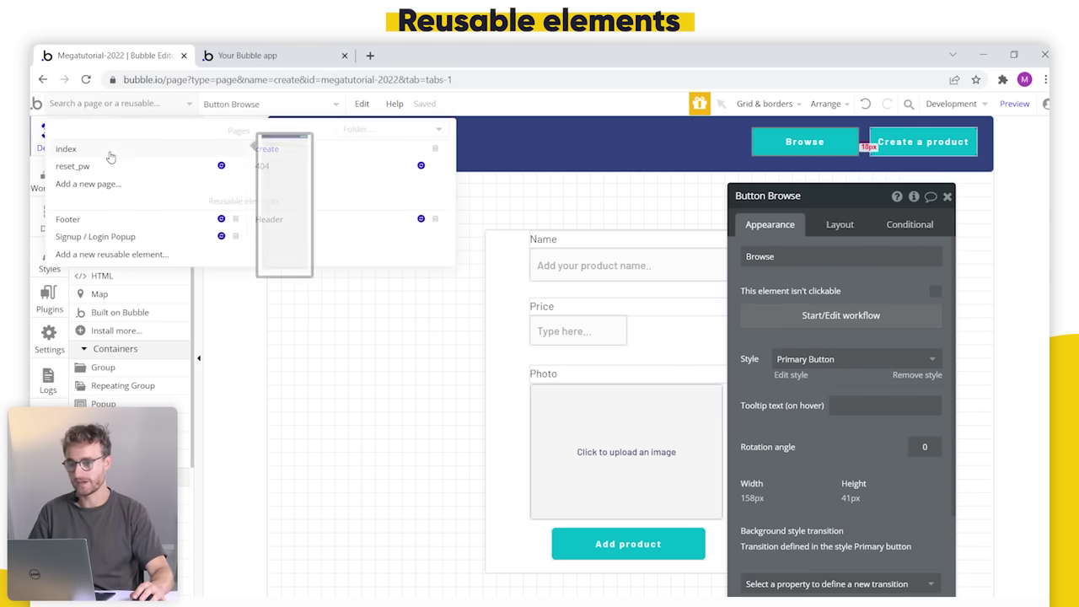
left_click(109, 151)
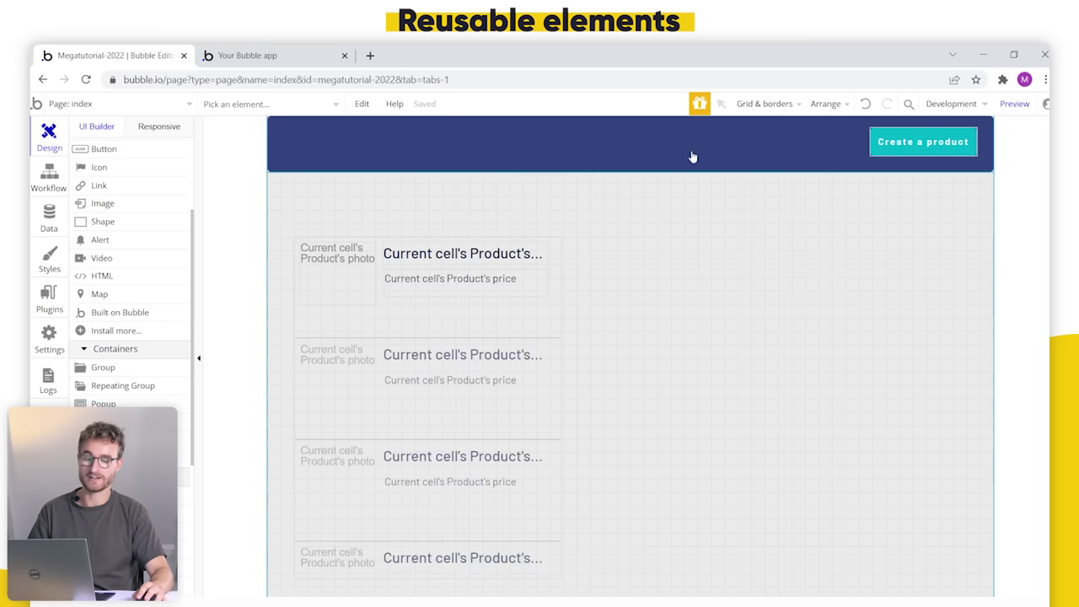
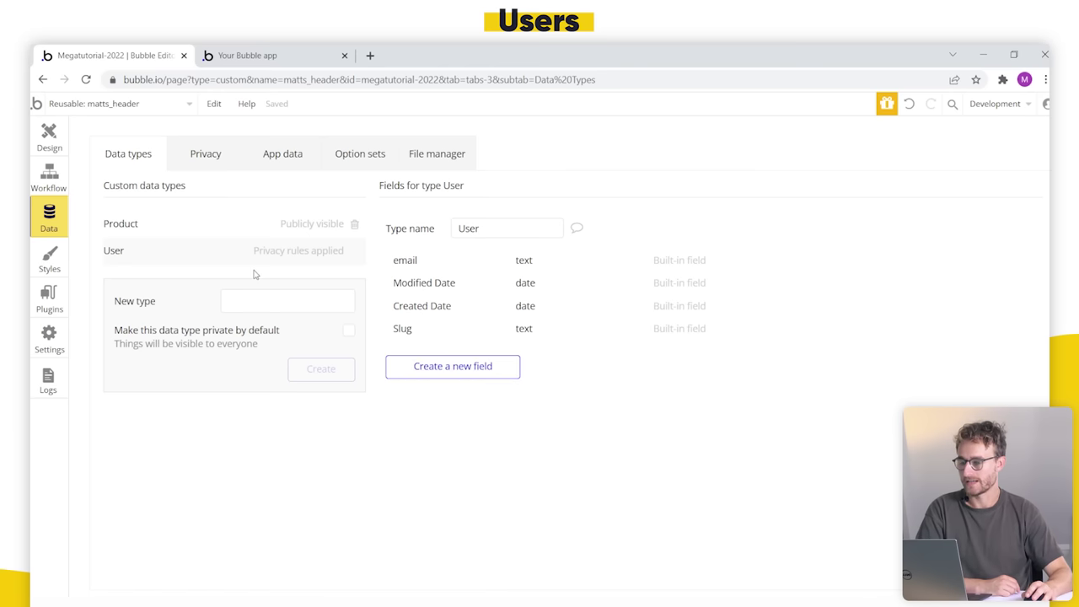
Step: Check the stored product records in App data's All Products list
left_click(278, 155)
left_click(187, 303)
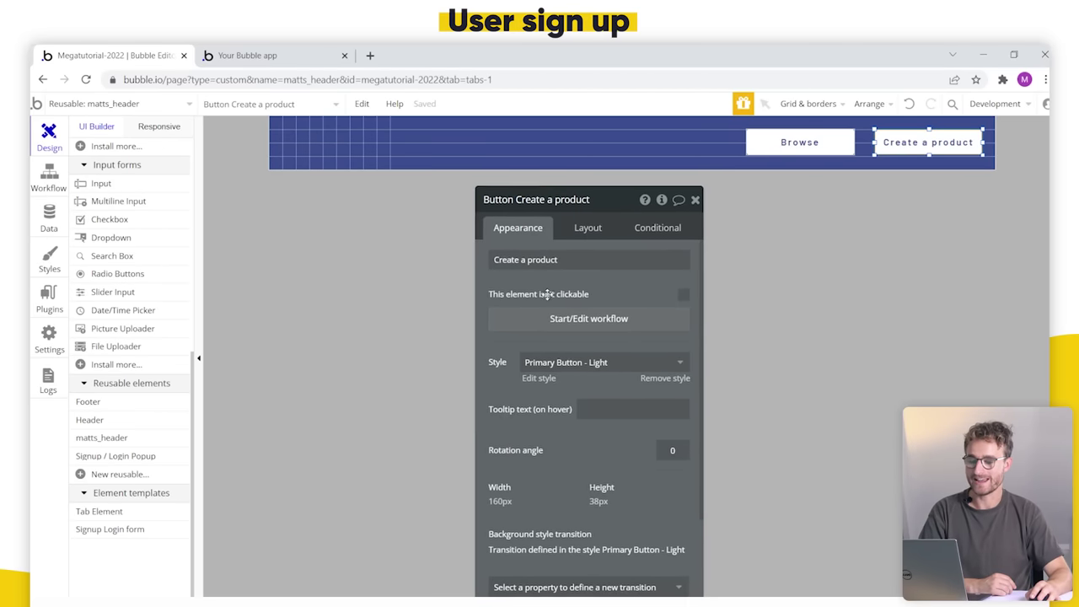
Step: Shift the Browse and Create a product header buttons left to make room for a third button
left_click_drag(767, 150, 681, 156)
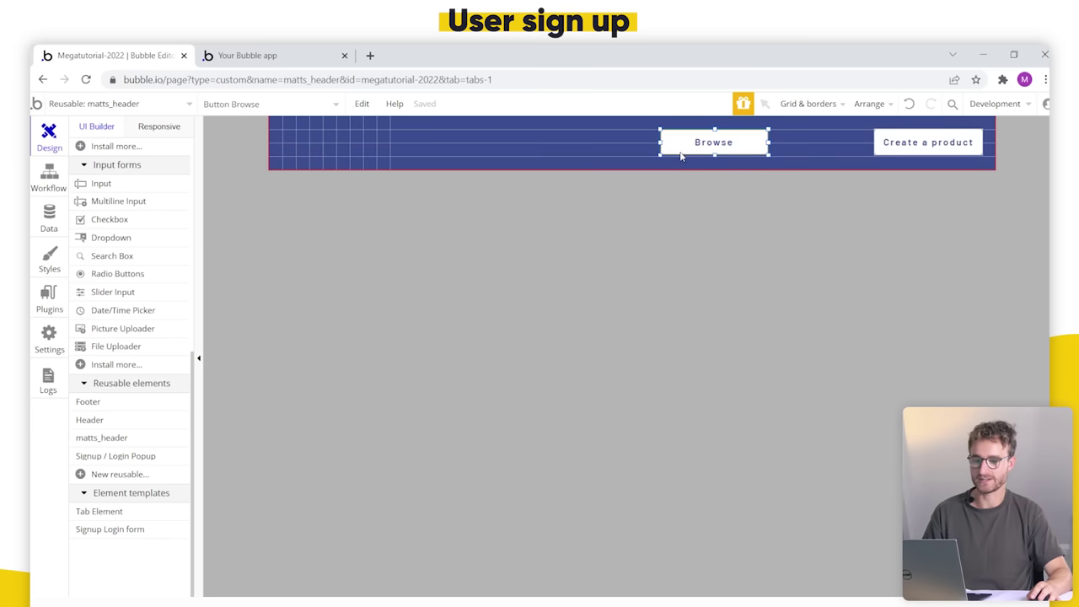
left_click_drag(891, 147, 912, 150)
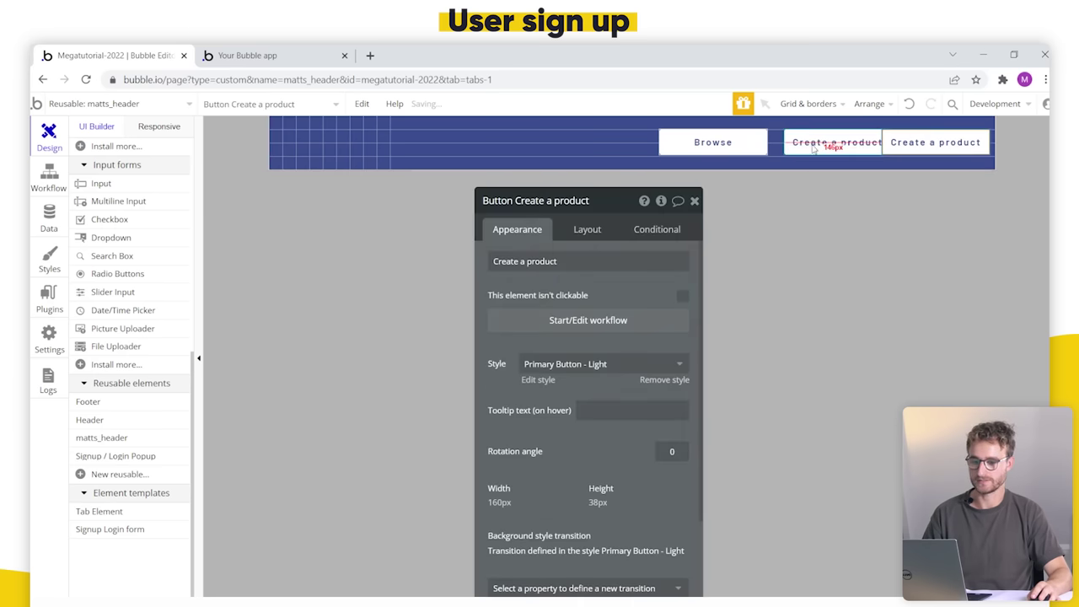
left_click_drag(813, 148, 807, 143)
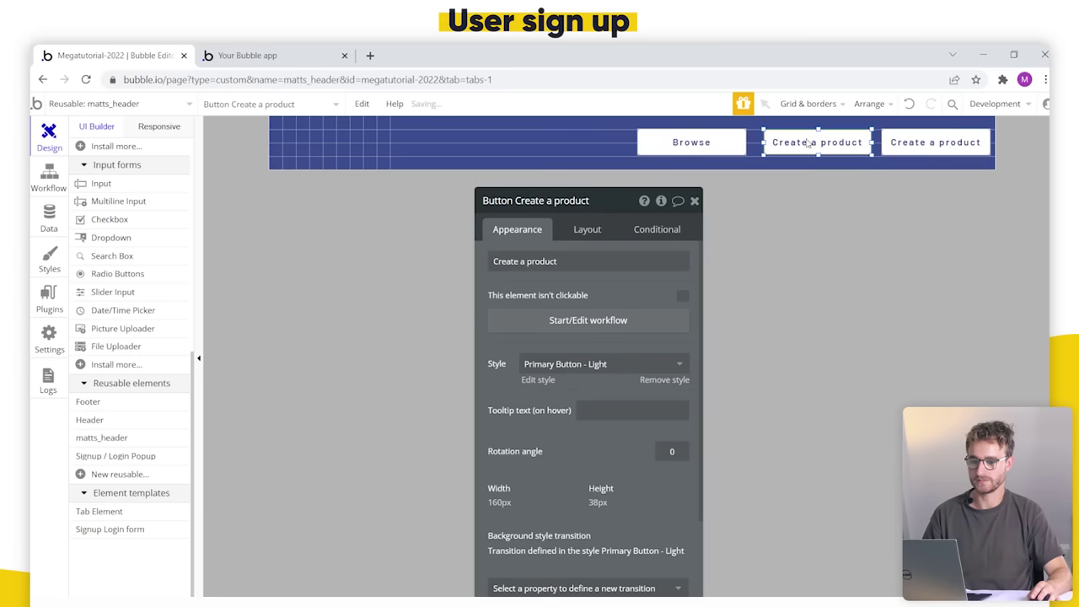
Step: Style the duplicated button as Primary Button and label it Signup/login
left_click(561, 364)
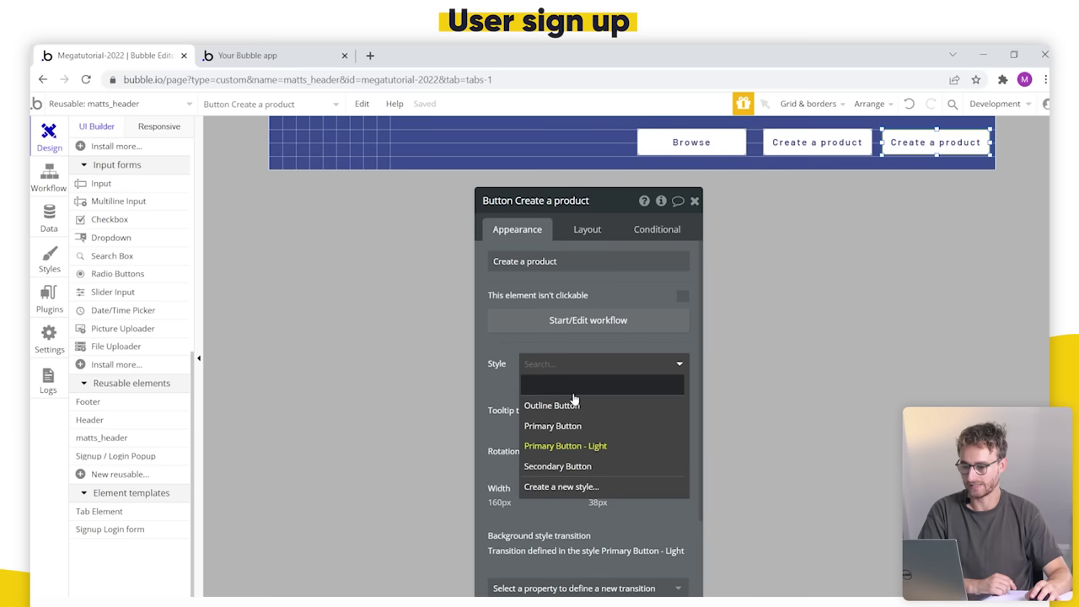
left_click(581, 424)
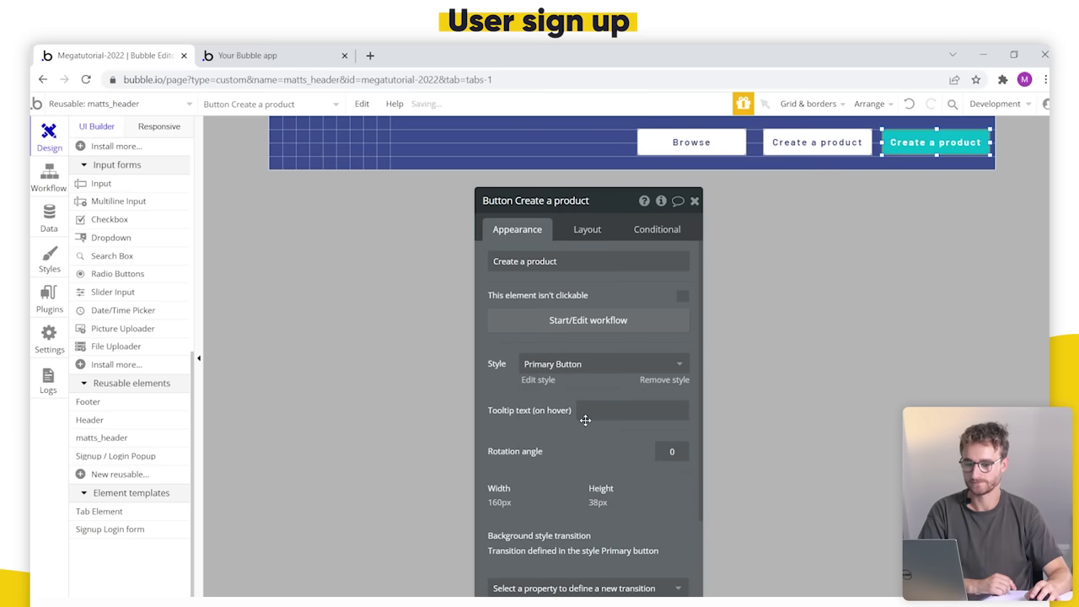
triple_click(579, 267)
type("Signup")
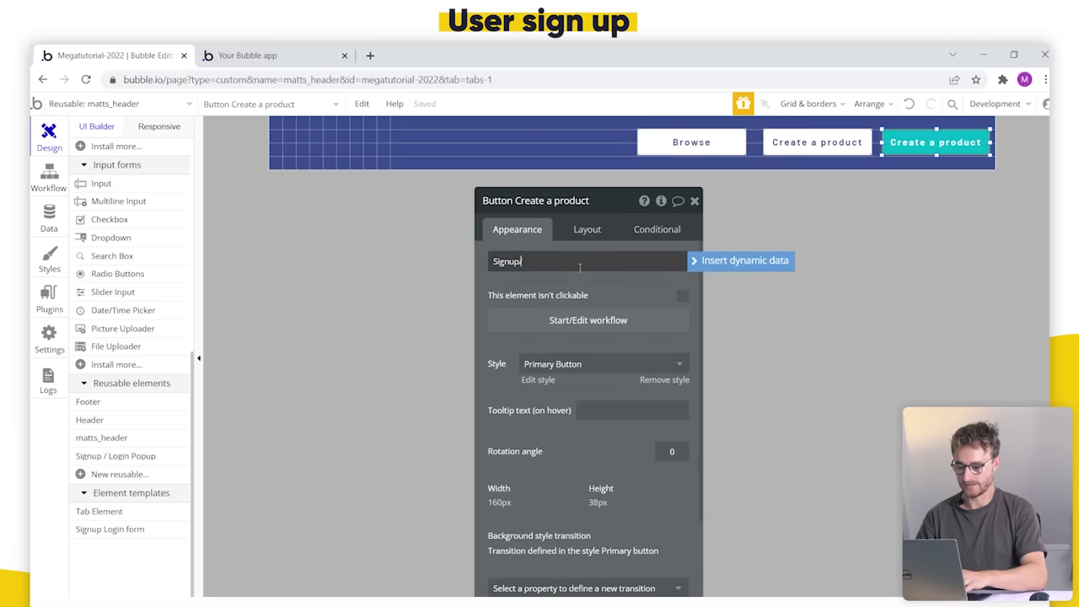
type("/")
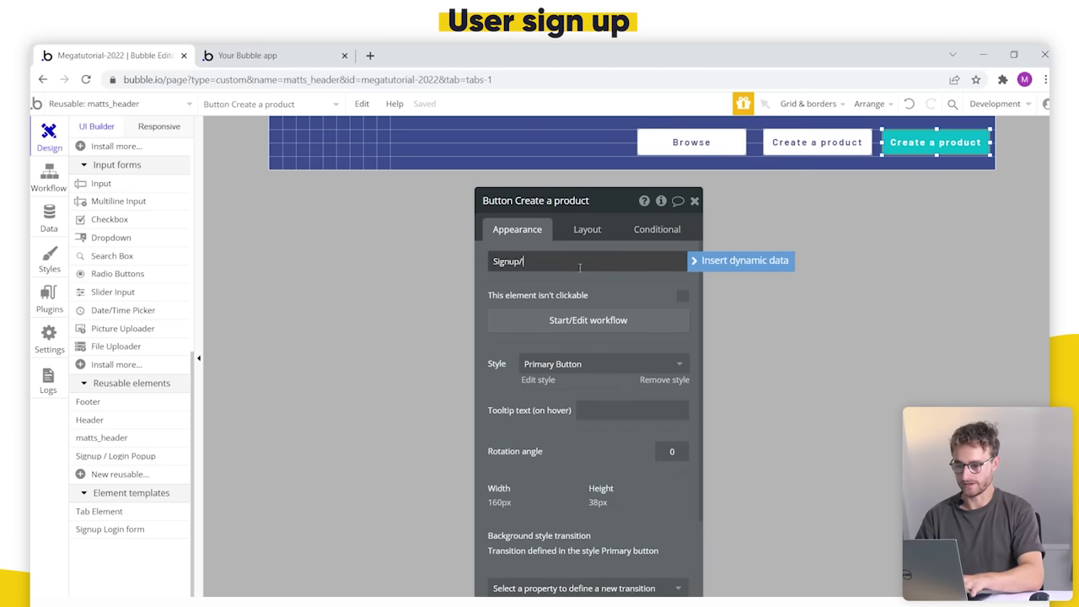
type("login")
left_click_drag(548, 284, 578, 260)
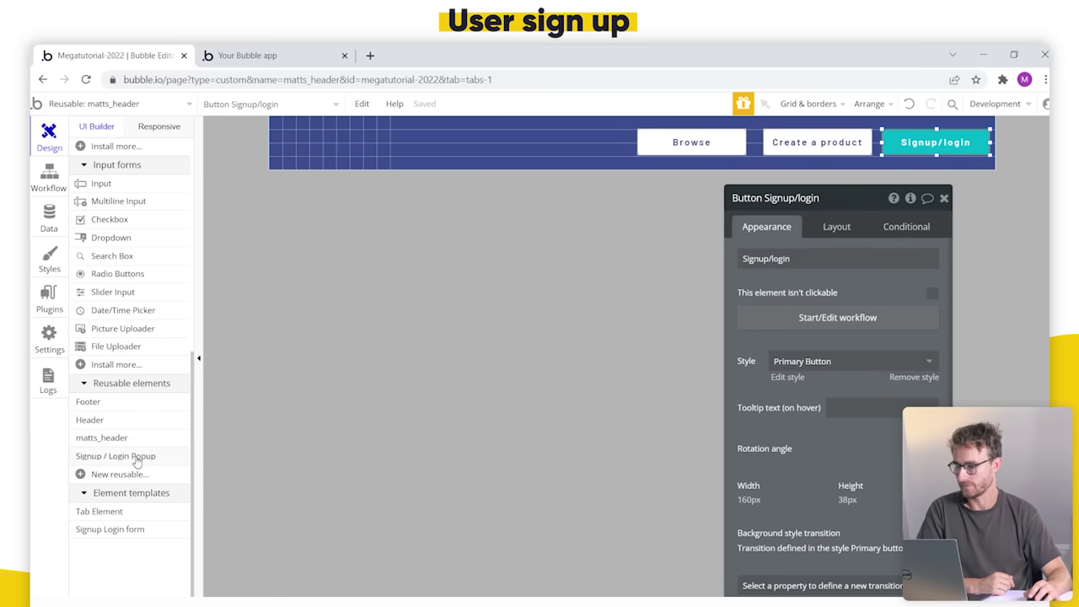
left_click(140, 460)
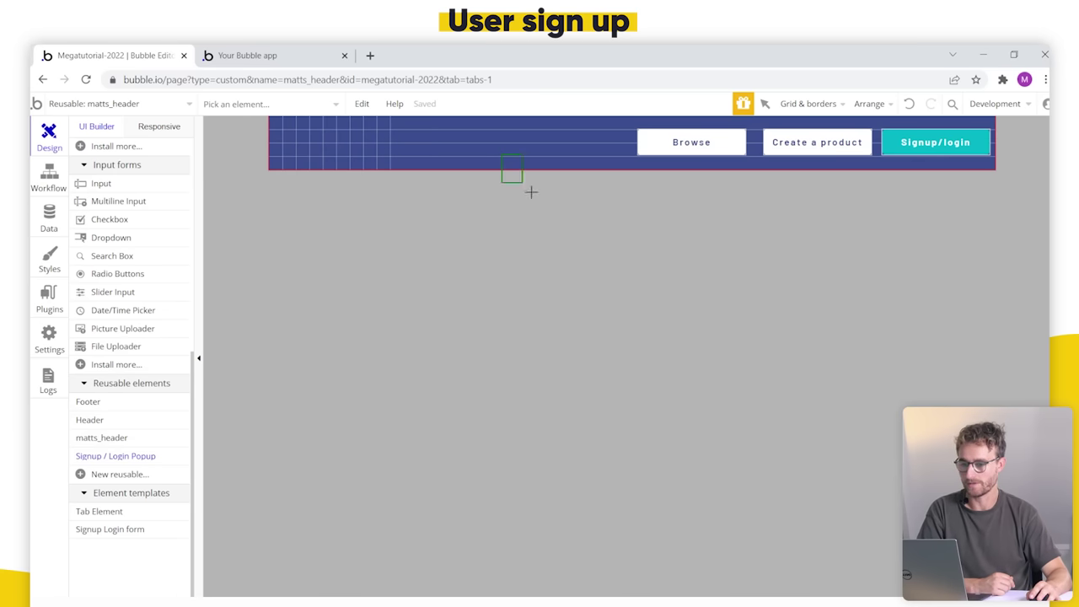
Step: Place the Signup / Login Popup reusable into matts_header and preview it
left_click_drag(531, 192, 843, 400)
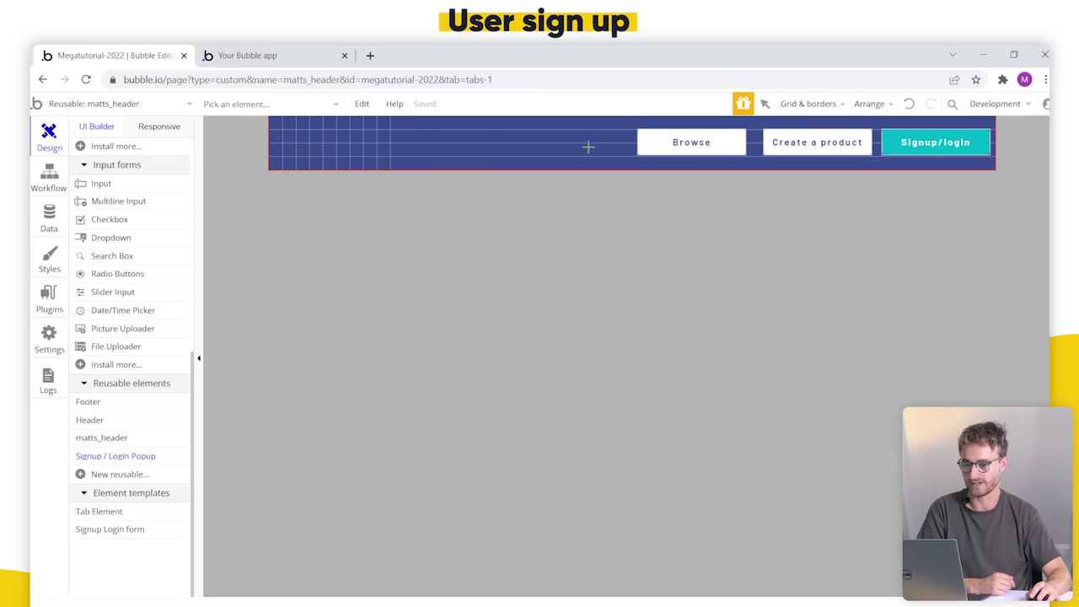
left_click_drag(554, 141, 727, 244)
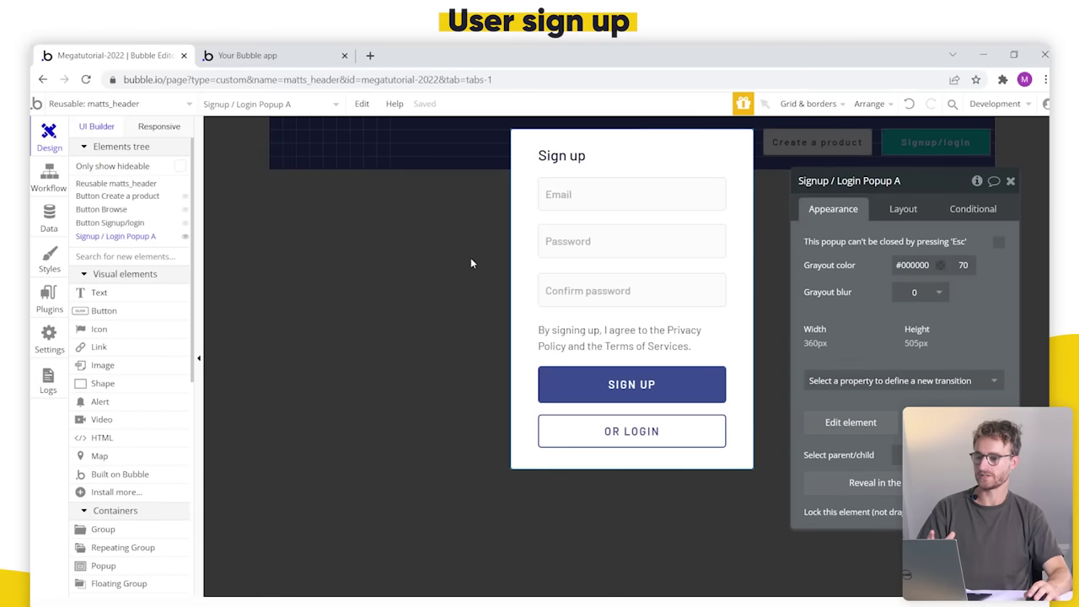
scroll(140, 333, "down", 10)
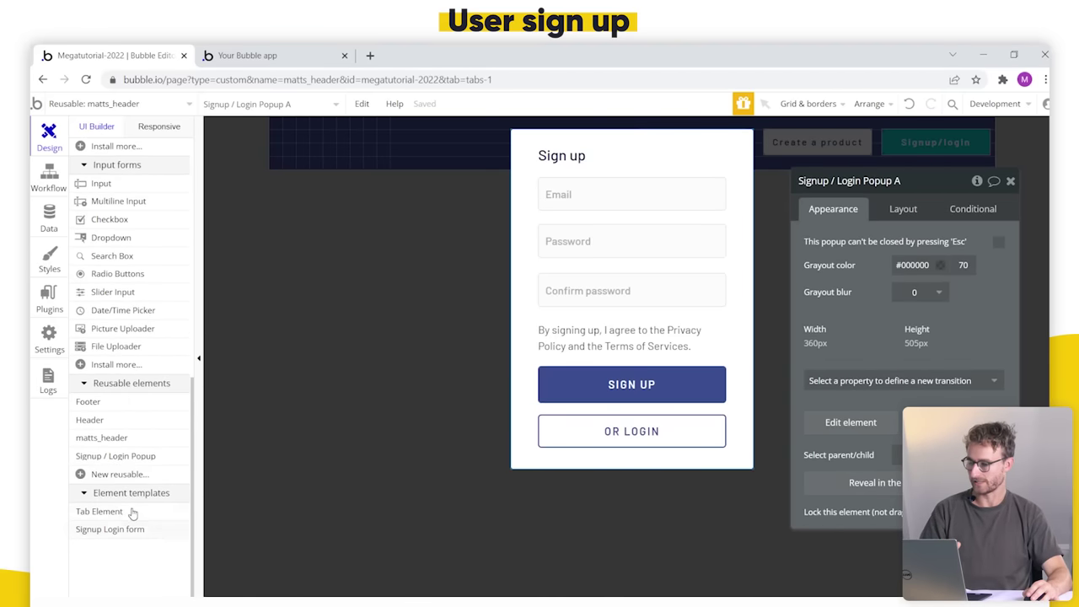
mouse_move(147, 461)
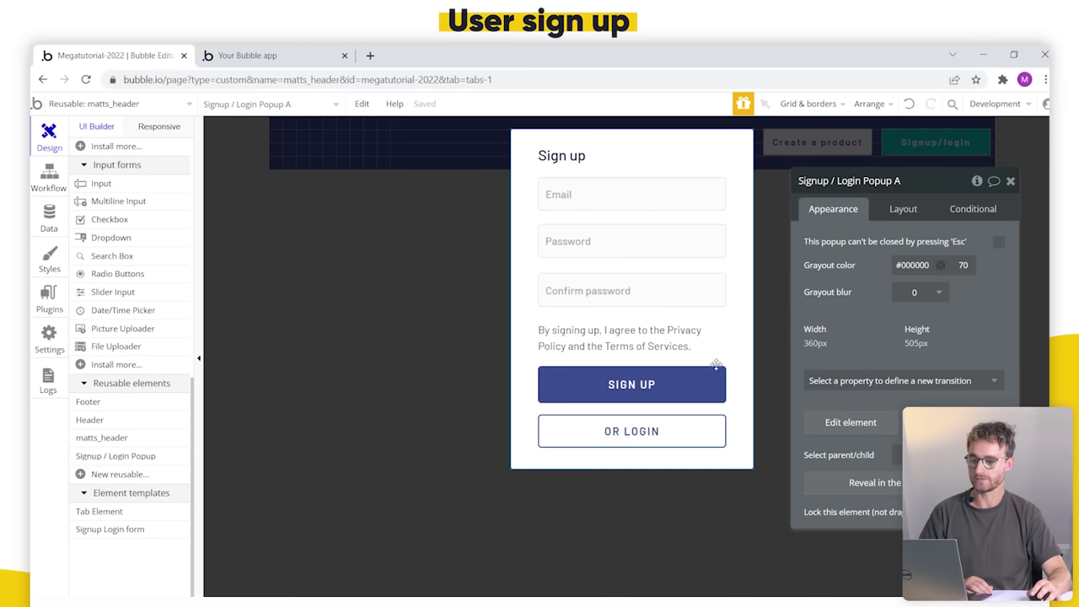
left_click_drag(716, 364, 598, 334)
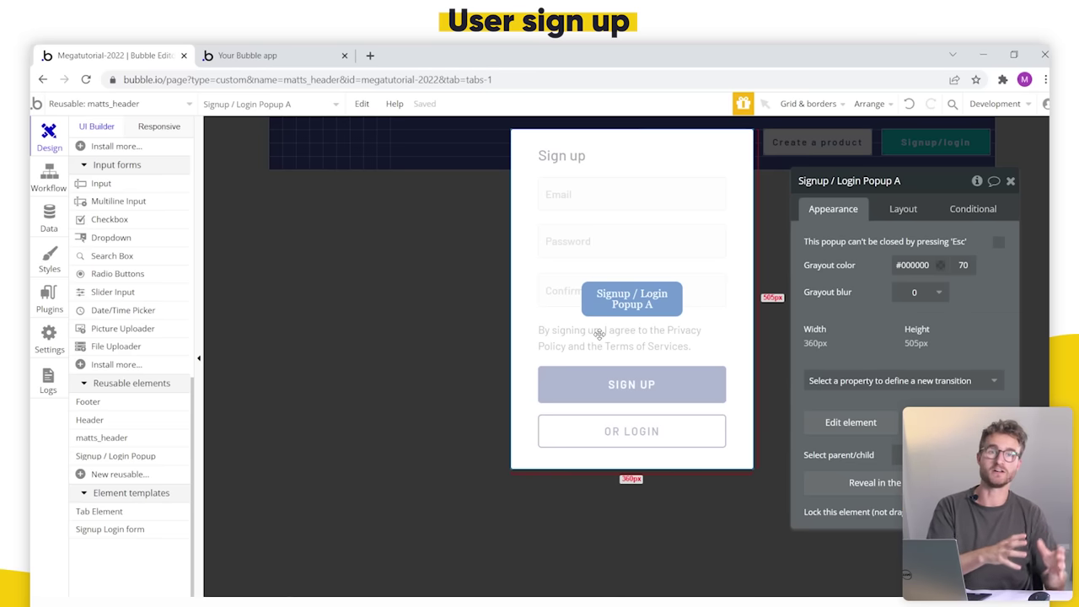
left_click_drag(599, 334, 345, 251)
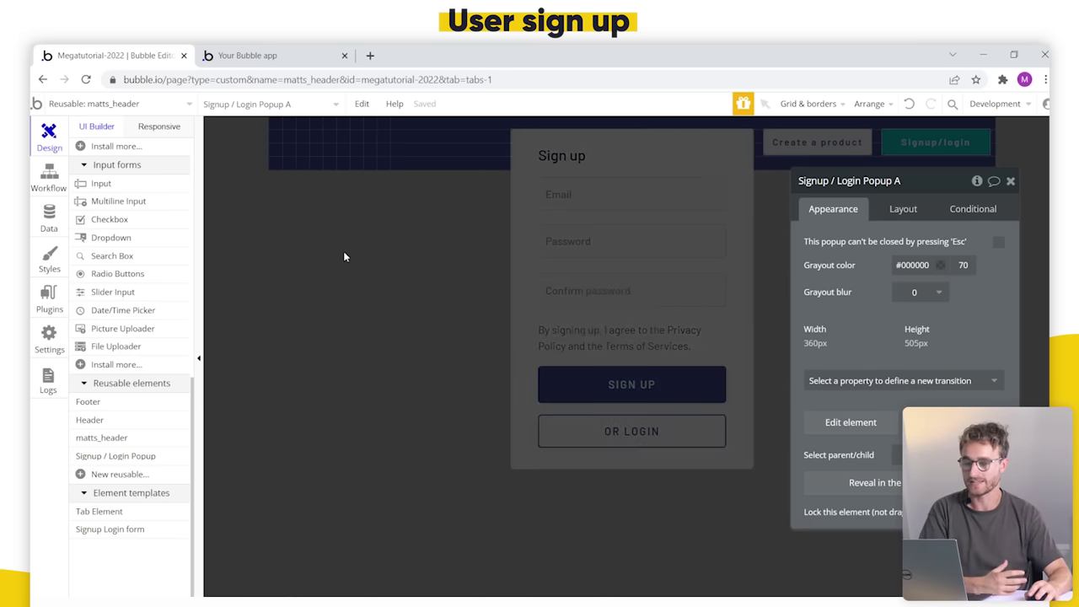
left_click(344, 254)
left_click(161, 103)
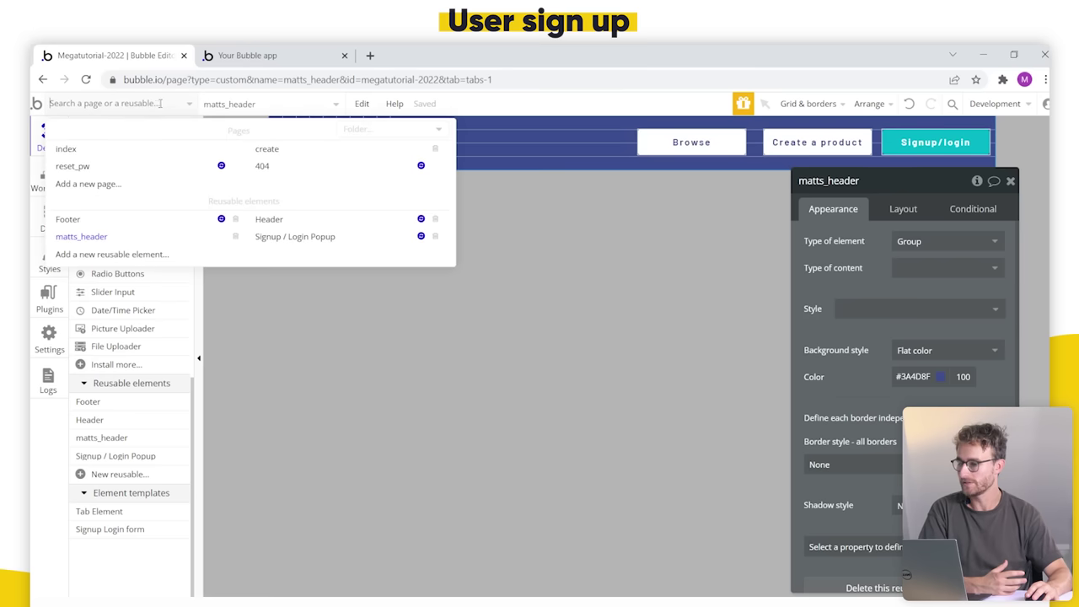
Step: Place the Signup / Login Popup on the index page
left_click(168, 153)
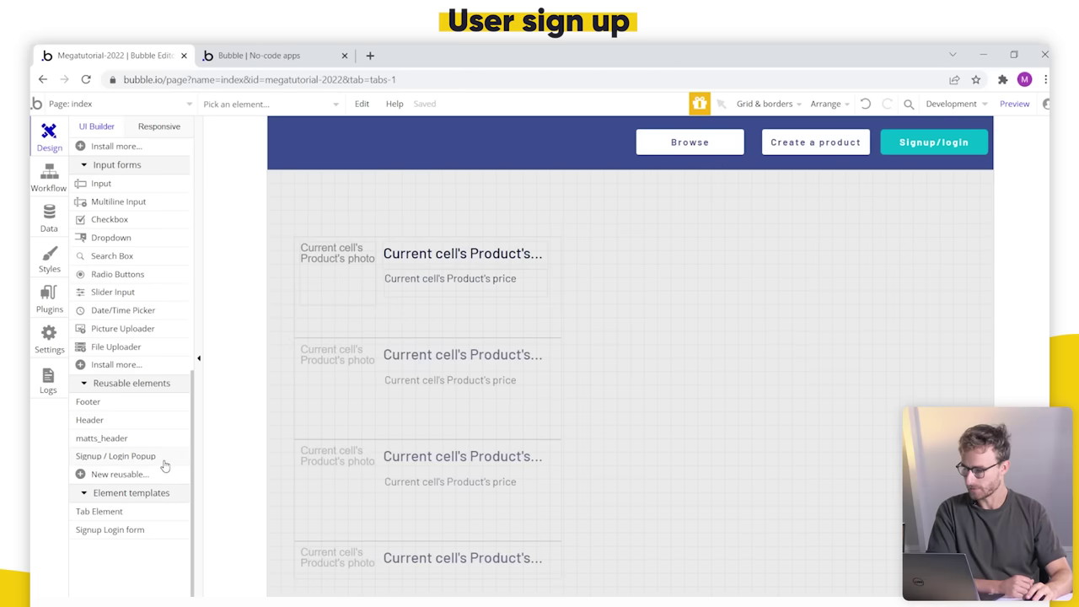
left_click(164, 462)
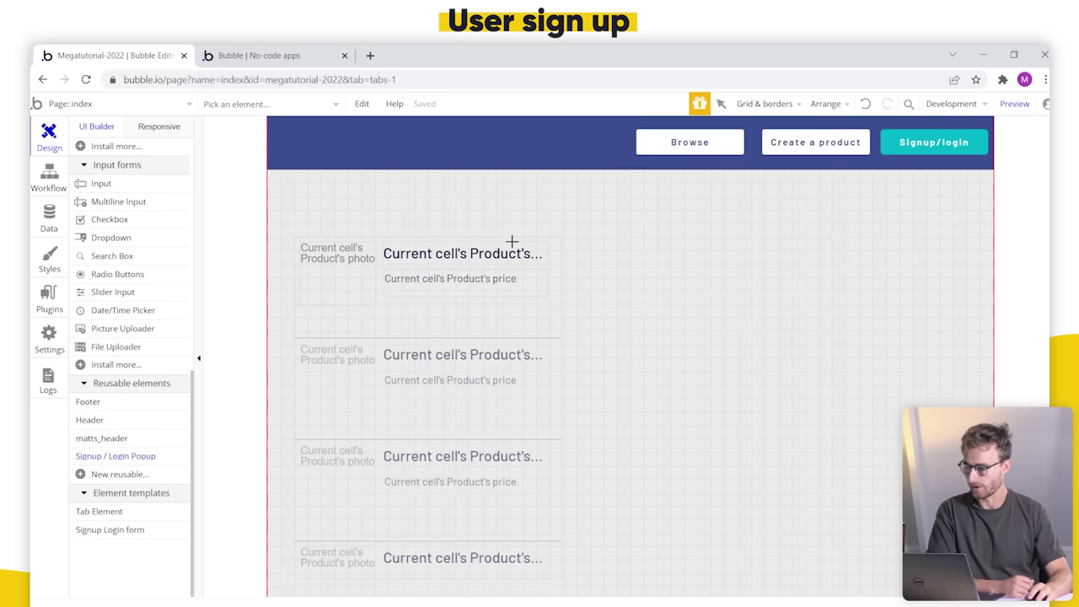
left_click_drag(501, 225, 795, 492)
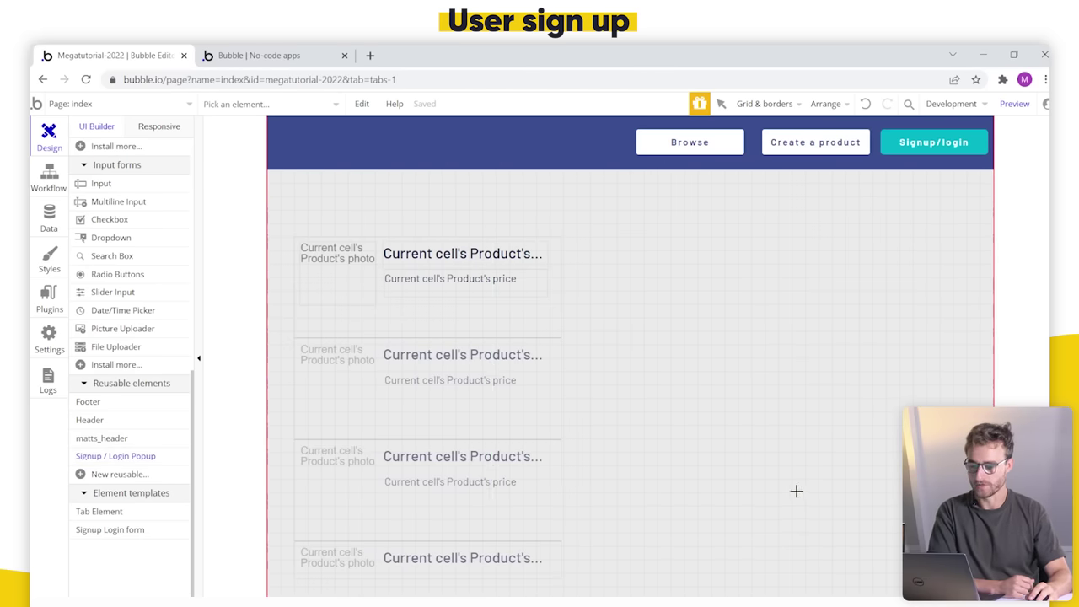
left_click(702, 509)
scroll(134, 324, "up", 10)
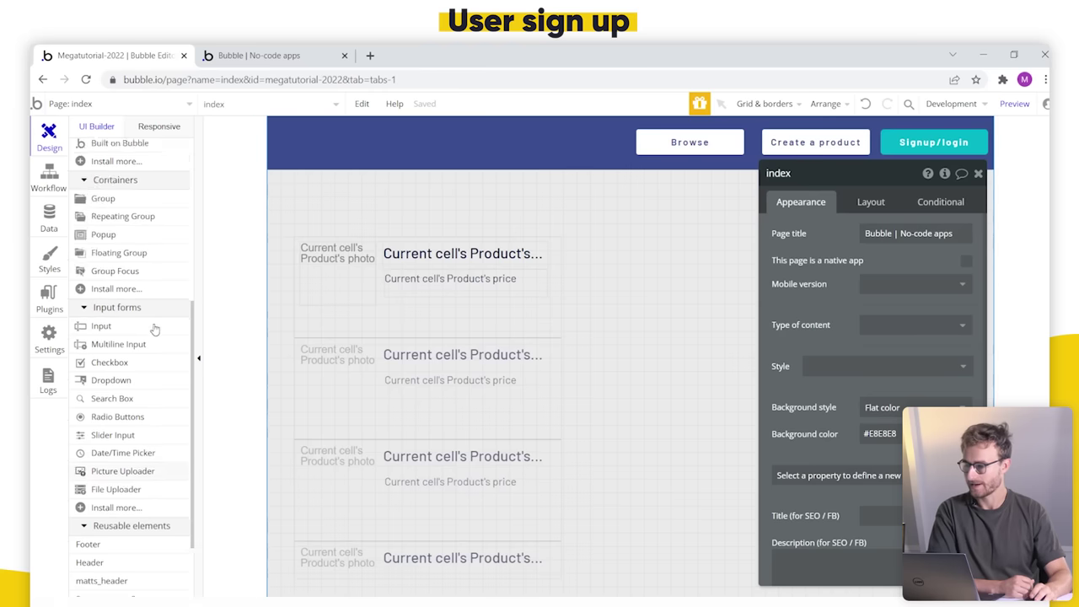
Step: Draw a new button right of the product list labelled Signup/login
left_click(123, 303)
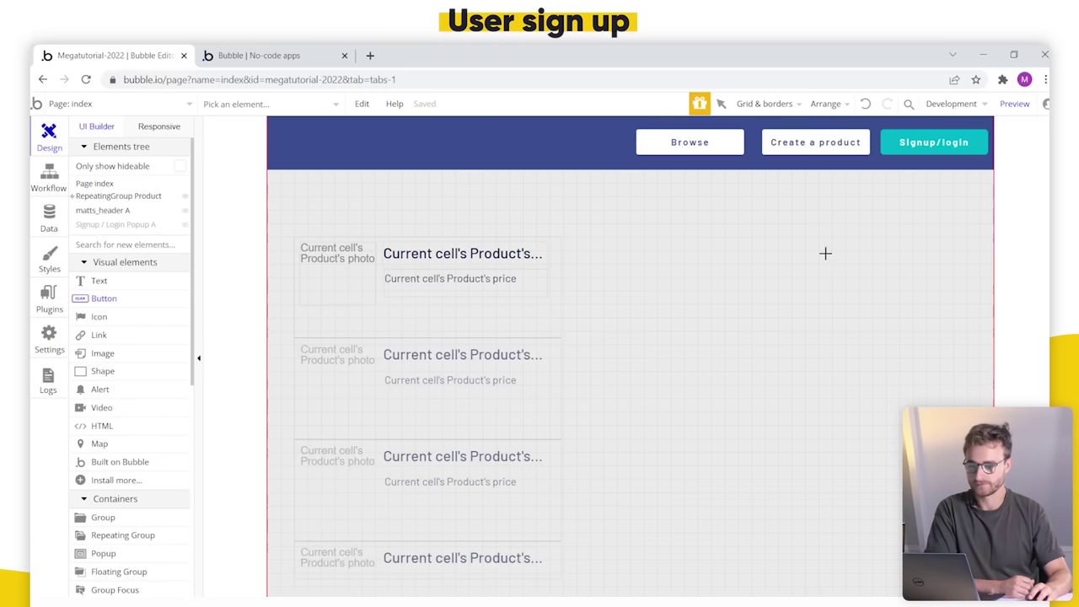
left_click_drag(828, 199, 976, 246)
type("Signup/log")
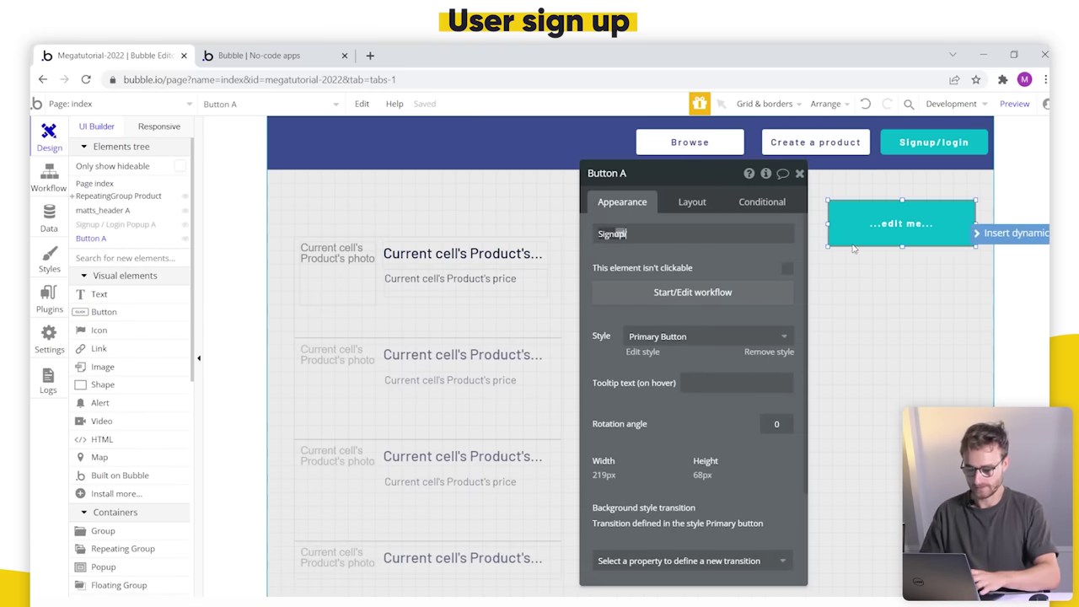
type("in")
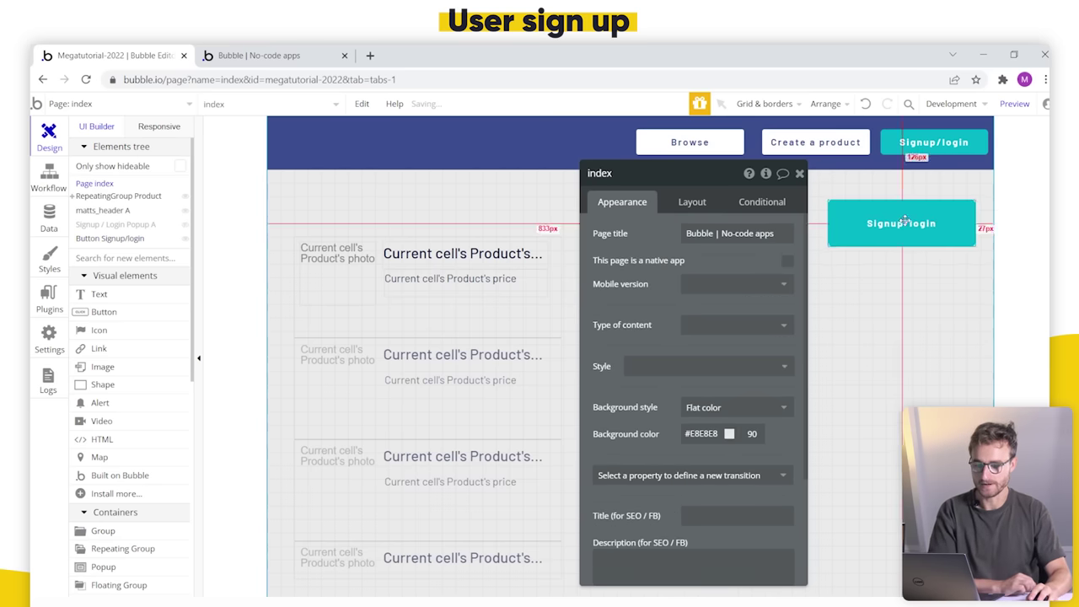
Step: Add a click workflow to the button that shows Signup / Login Popup A, then preview
left_click(684, 292)
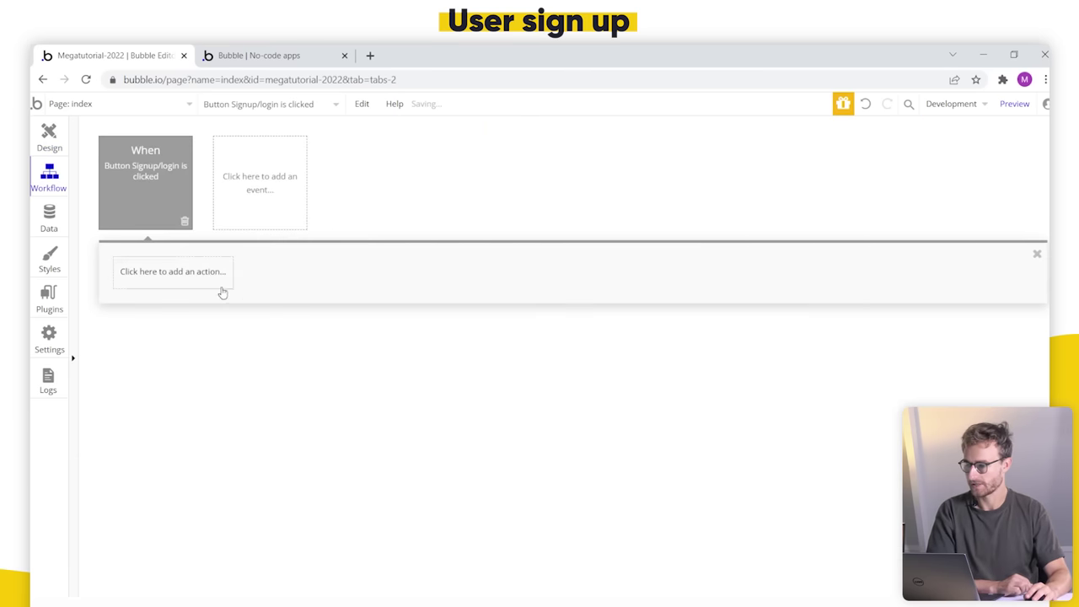
left_click(211, 285)
mouse_move(190, 461)
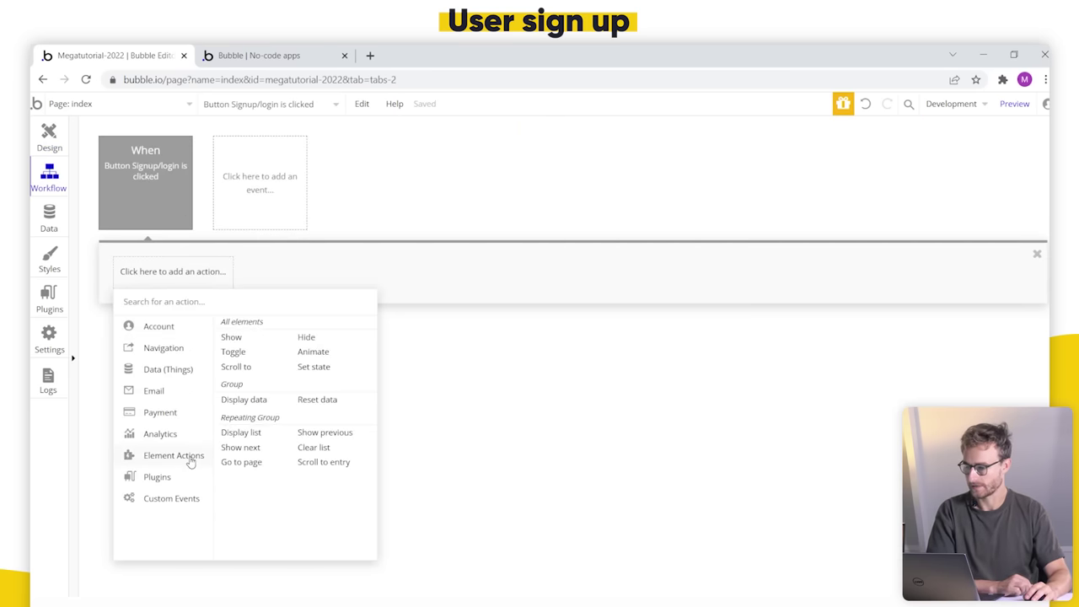
left_click(232, 337)
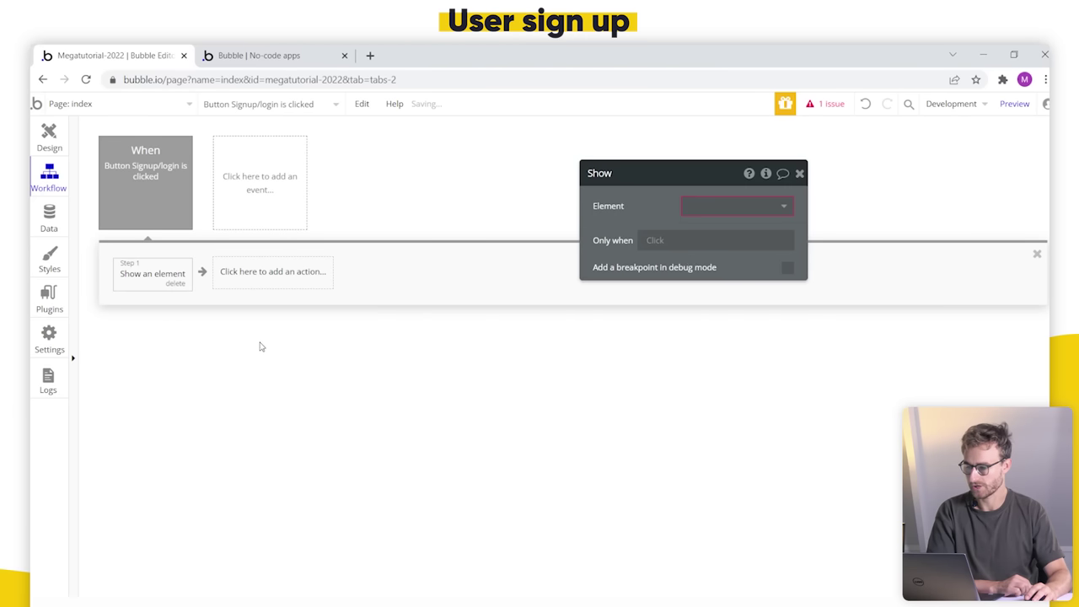
left_click(778, 208)
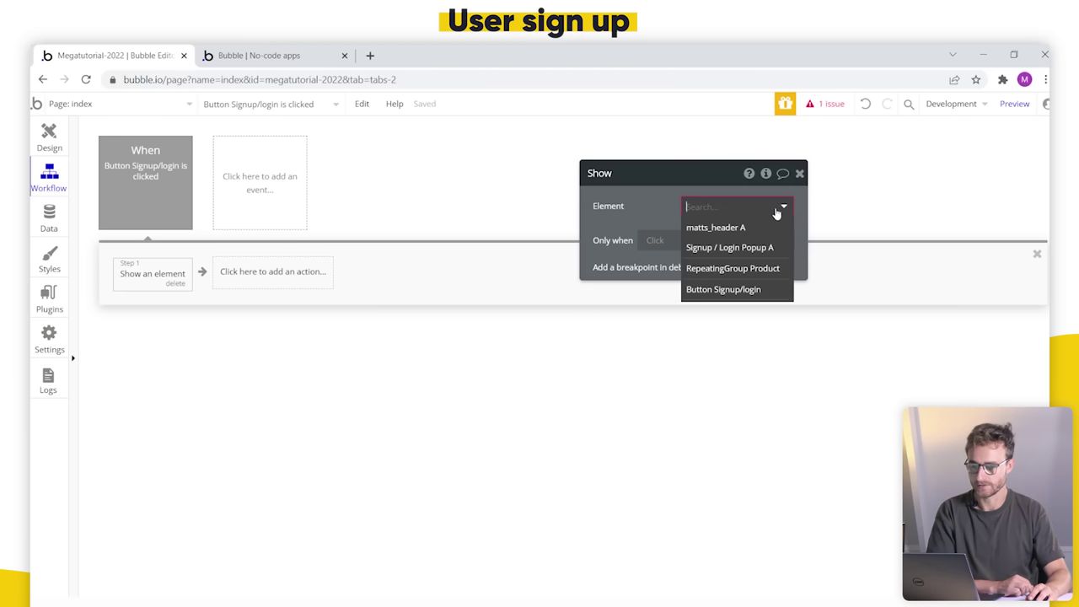
left_click(767, 249)
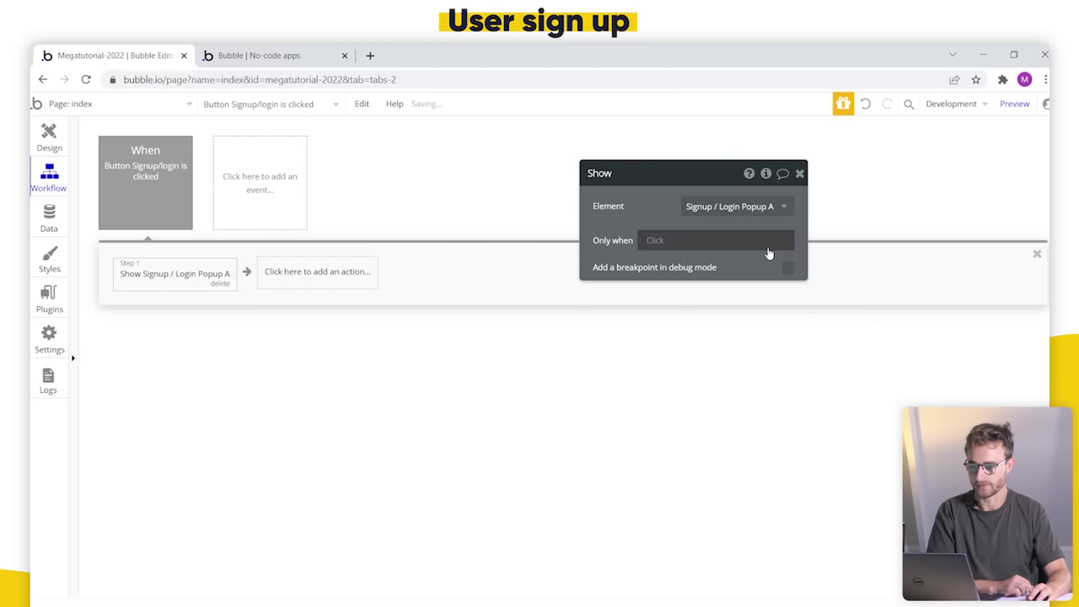
left_click(240, 55)
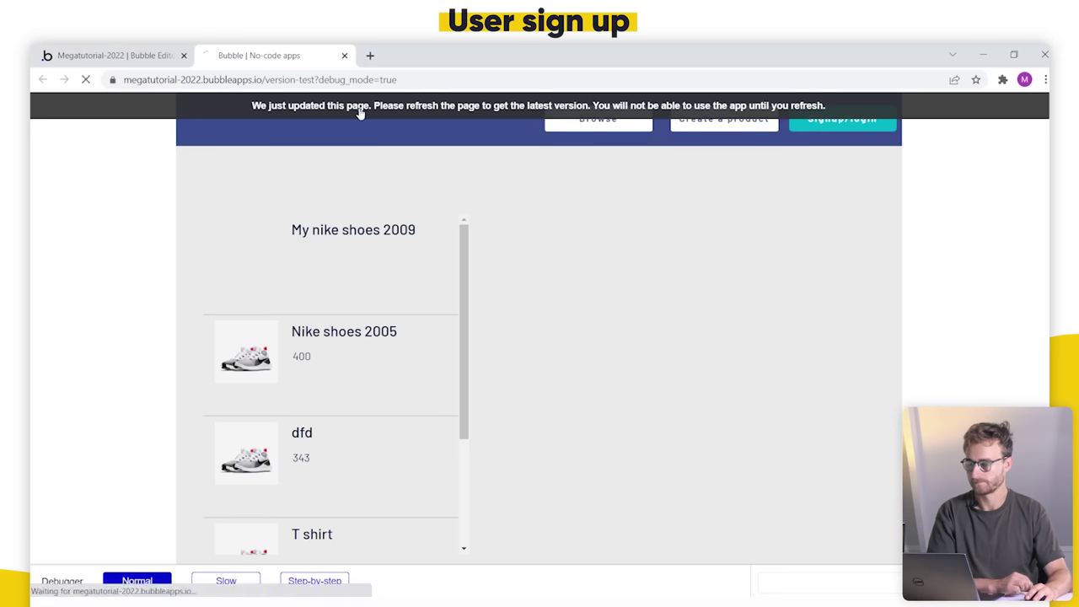
Step: Test the Signup/login button on the reloaded marketplace preview page
left_click(841, 210)
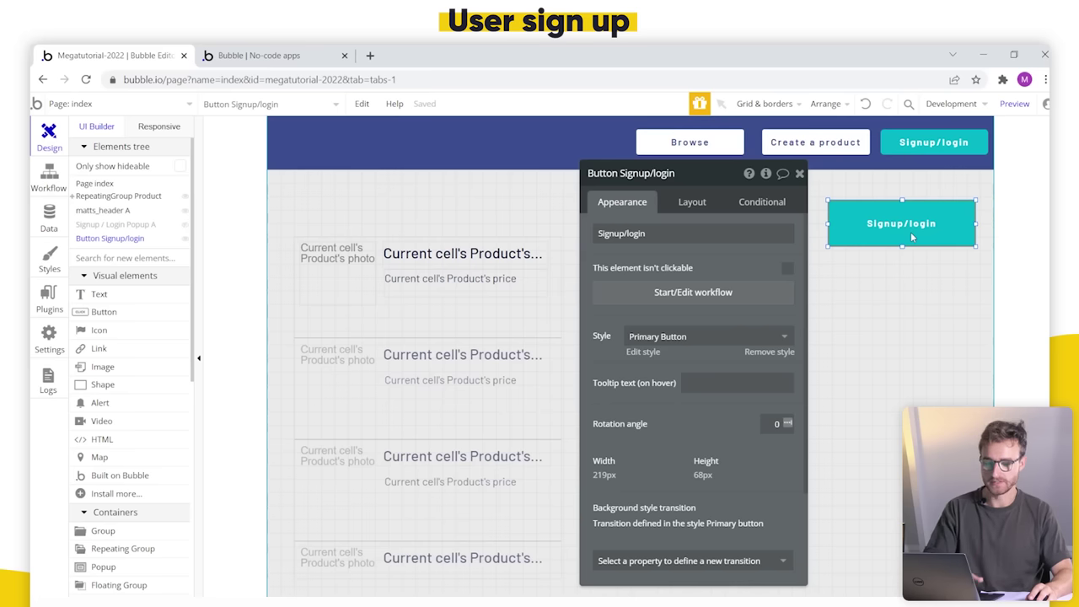
Step: Give matts_header's Signup/login button a click workflow with a Show Signup / Login Popup A action
key("Escape")
double_click(498, 119)
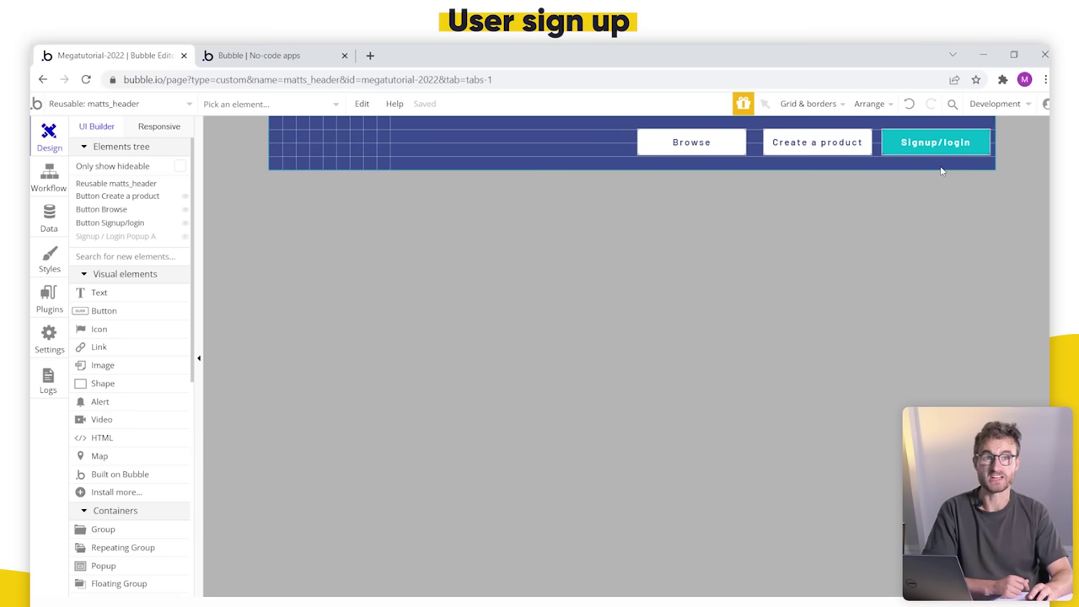
left_click(949, 143)
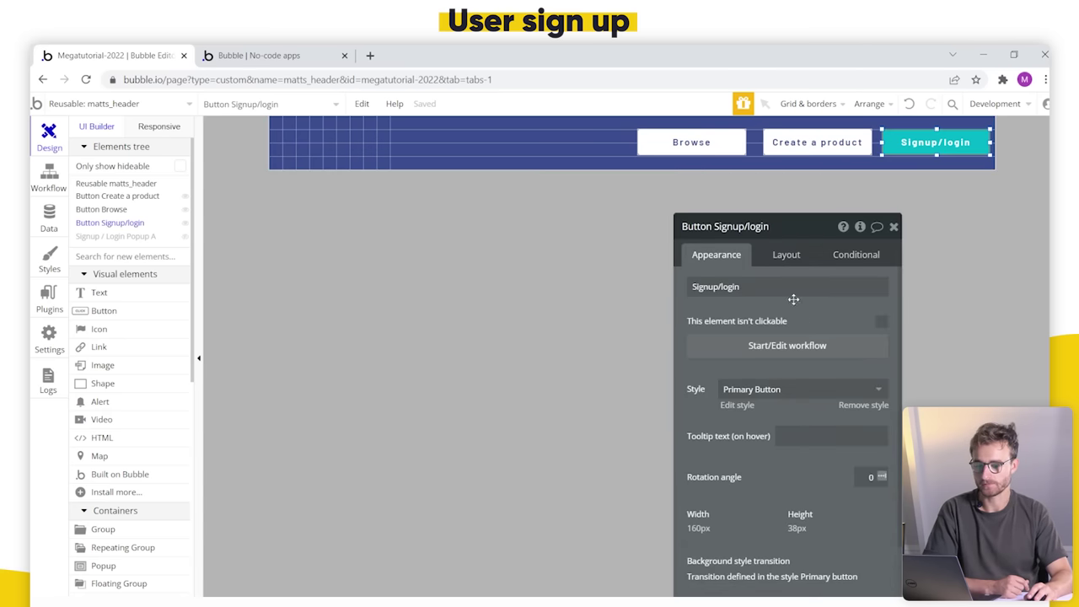
left_click(785, 346)
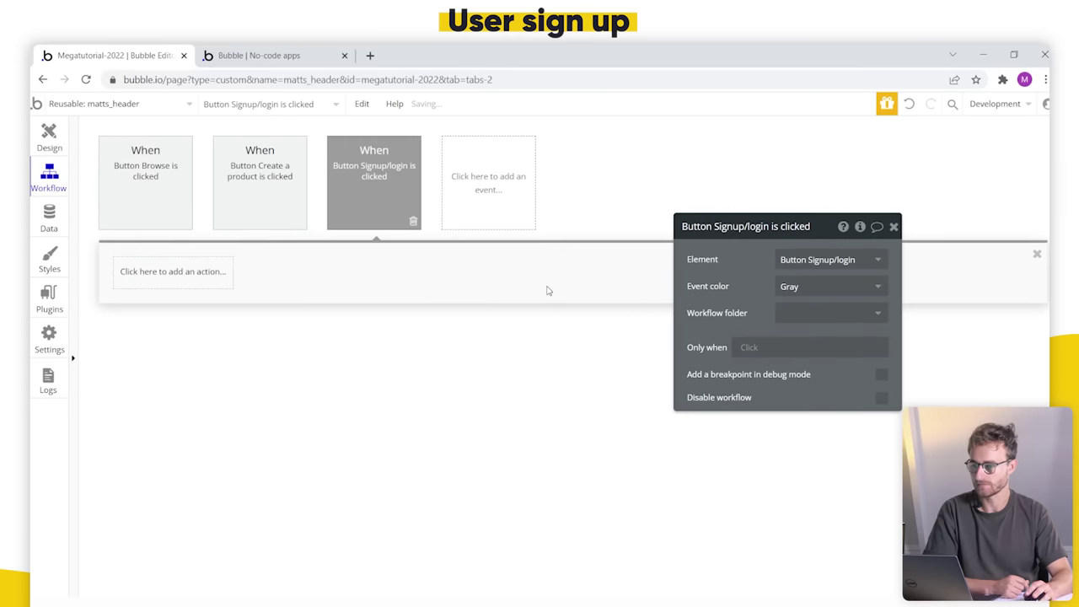
left_click(158, 273)
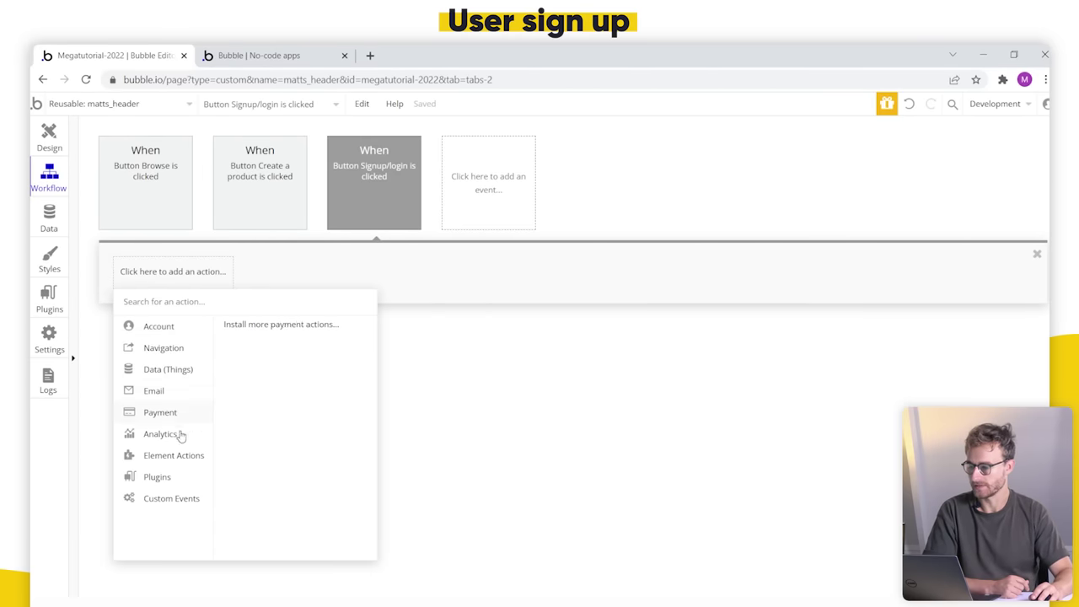
mouse_move(186, 458)
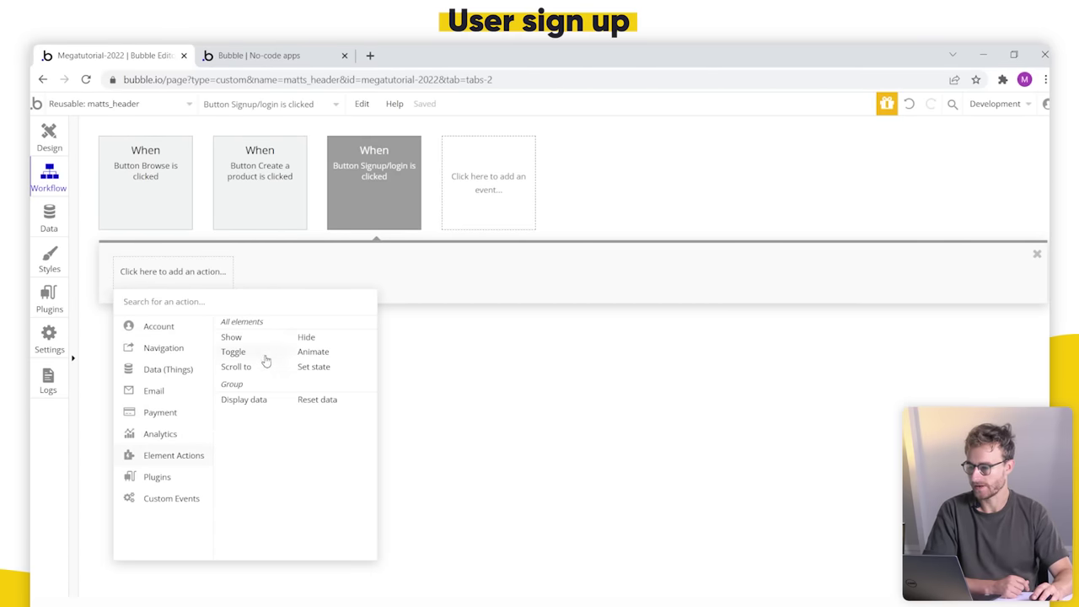
left_click(230, 337)
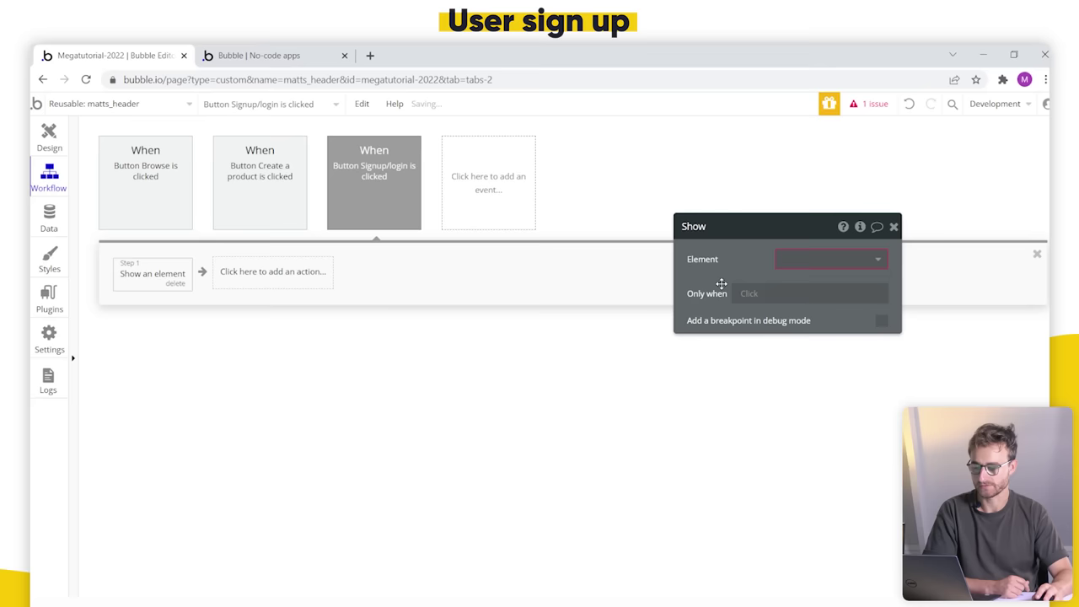
left_click_drag(721, 283, 513, 321)
left_click(587, 299)
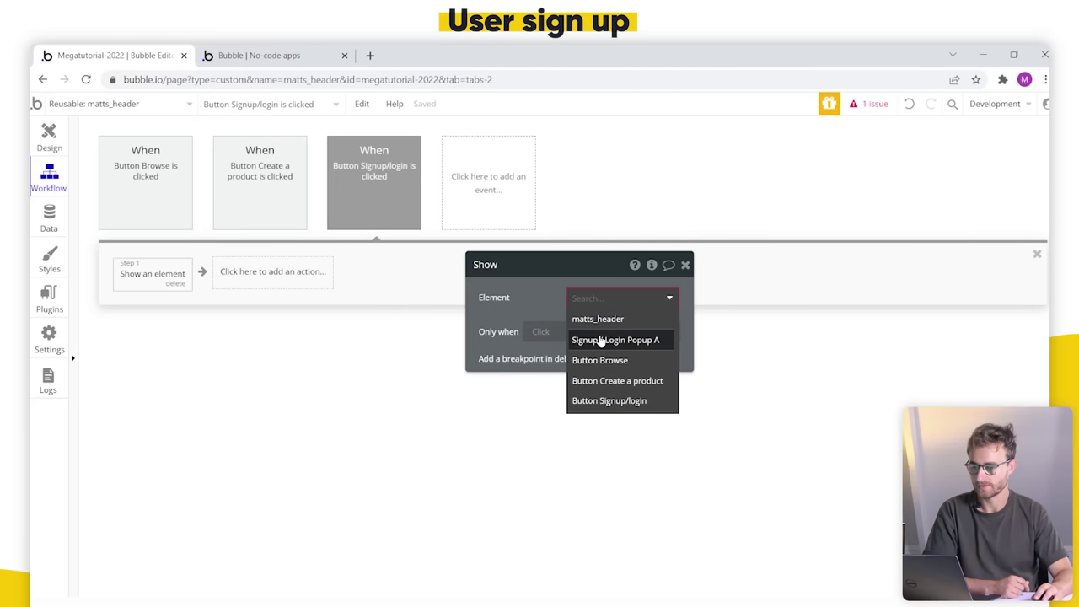
left_click(600, 340)
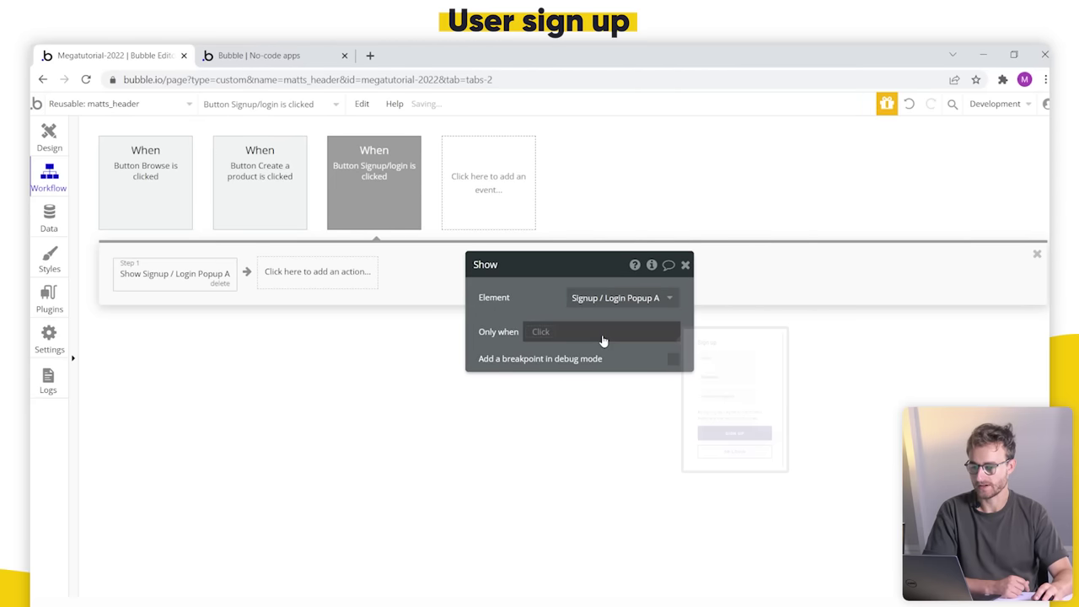
left_click(310, 51)
left_click(371, 104)
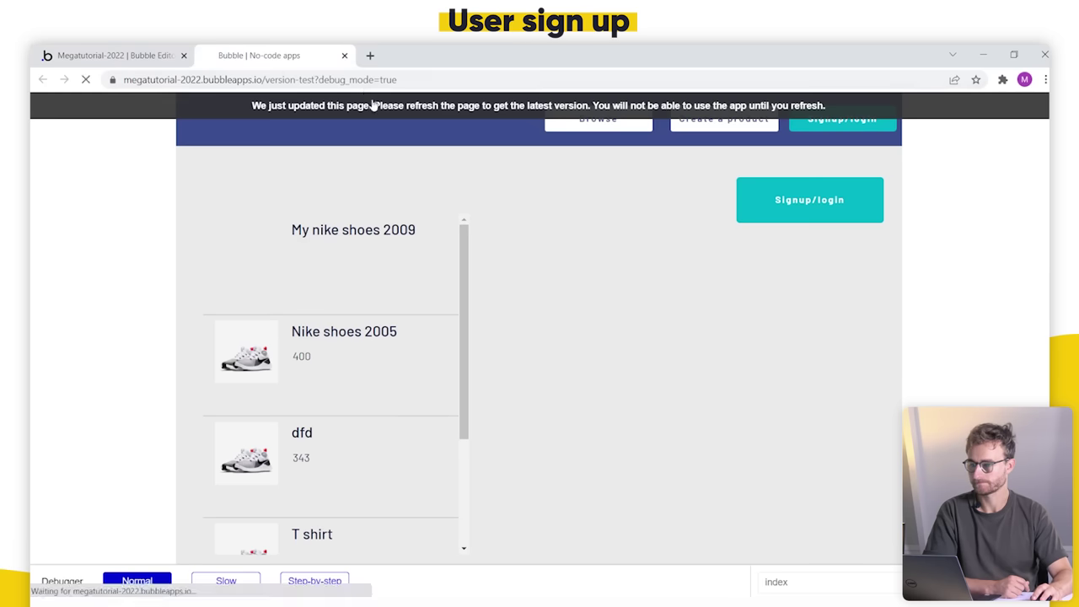
Step: Verify Signup/login opens the Sign up popup, then remove Signup / Login Popup A from matts_header
left_click(831, 122)
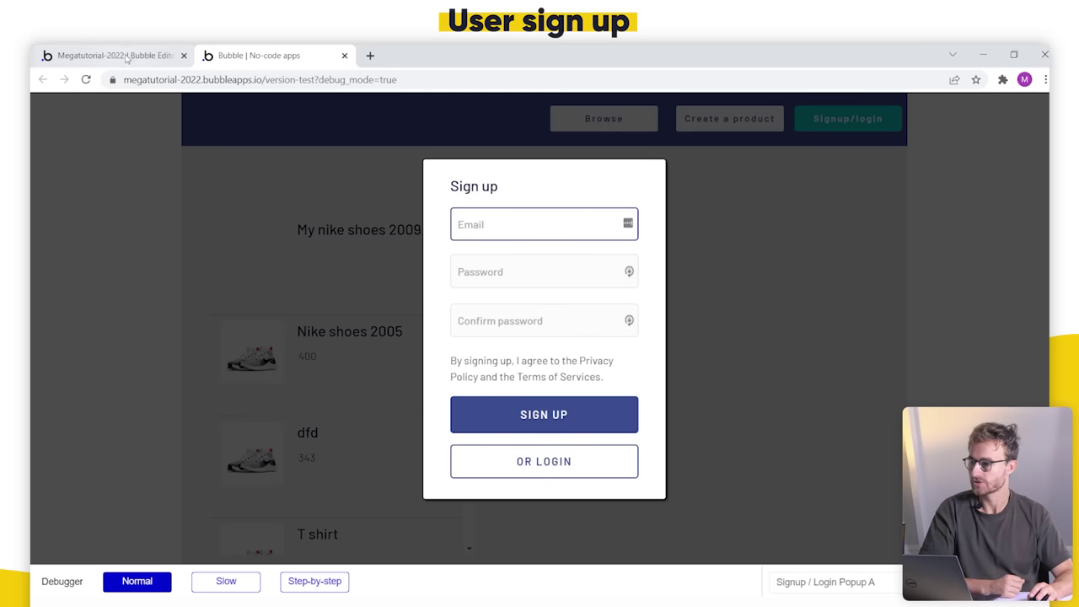
left_click(106, 48)
left_click(104, 237)
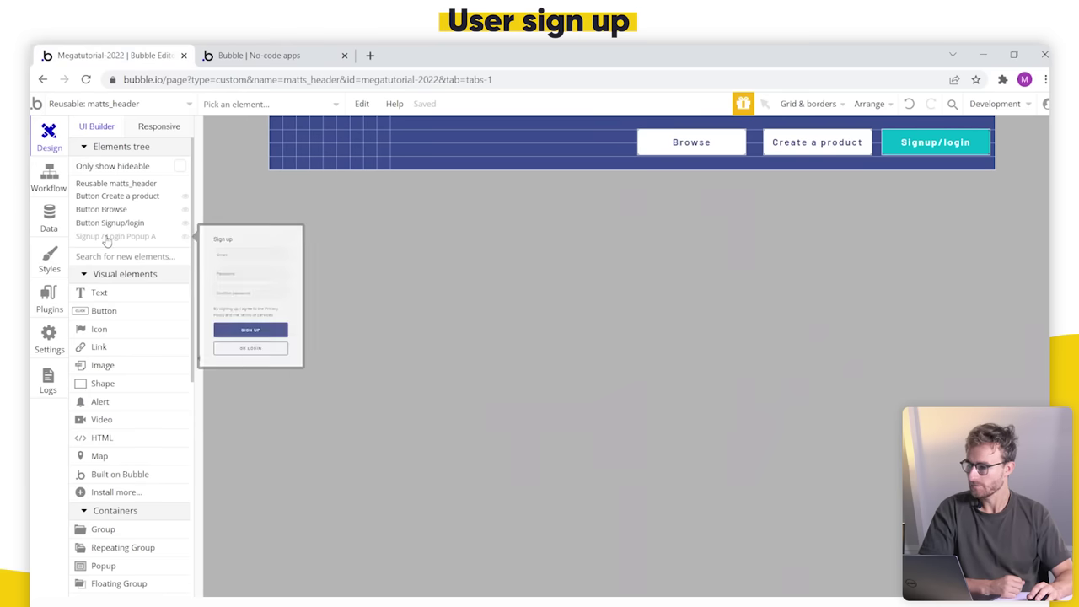
key("Delete")
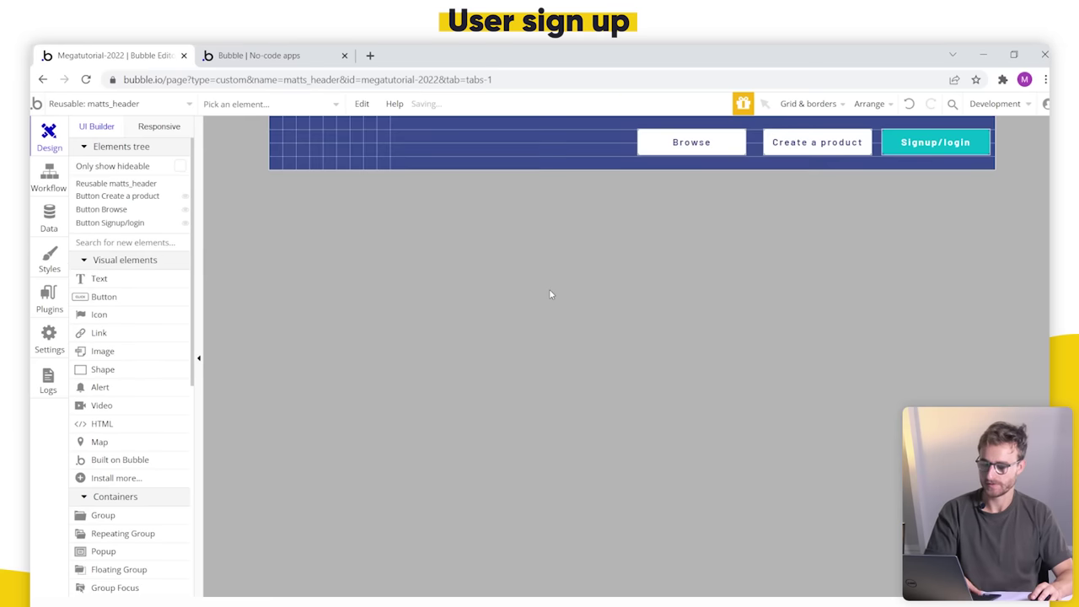
scroll(173, 396, "down", 1)
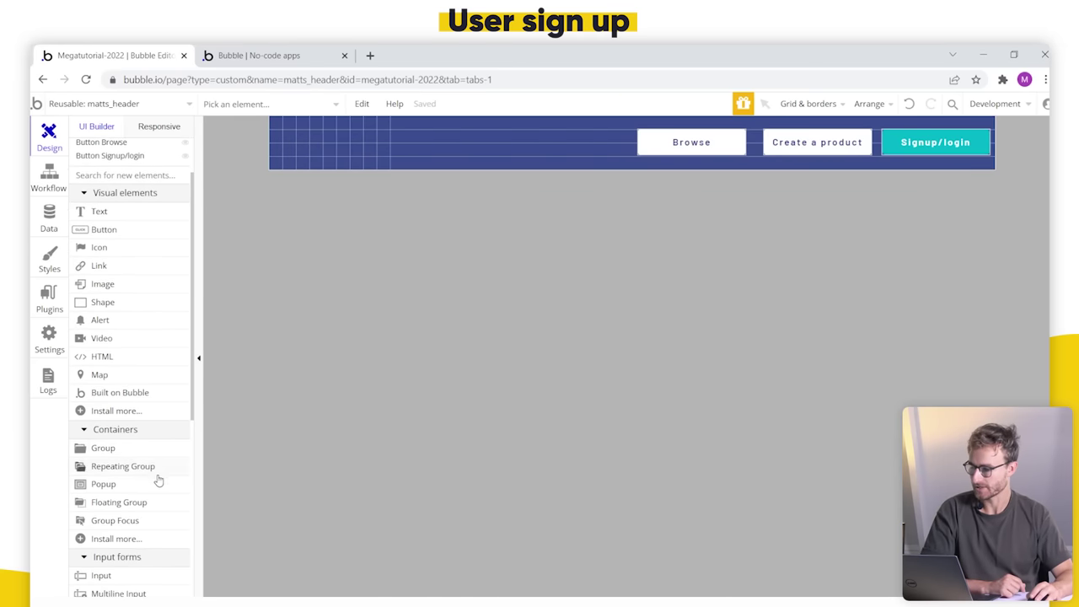
left_click(160, 488)
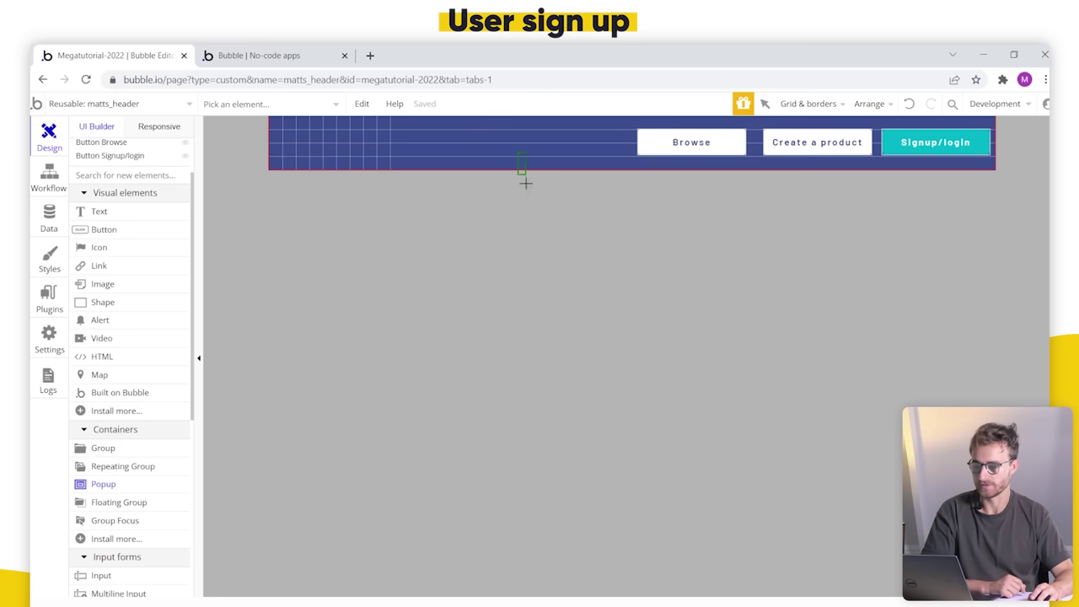
Step: Draw a new Popup A on the header canvas and set its height to 600
left_click_drag(522, 169, 778, 404)
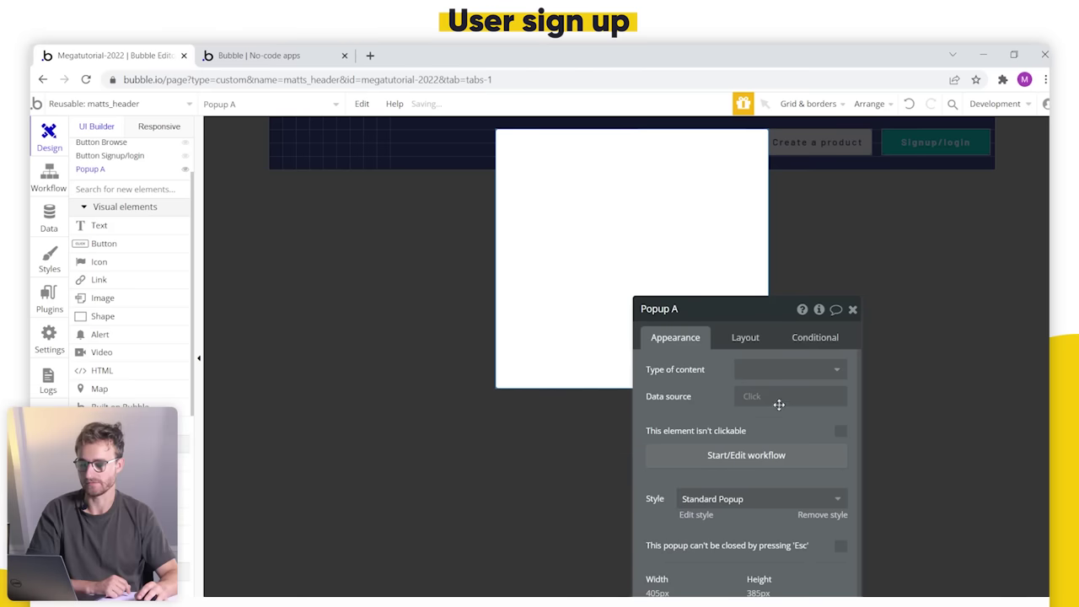
left_click(743, 338)
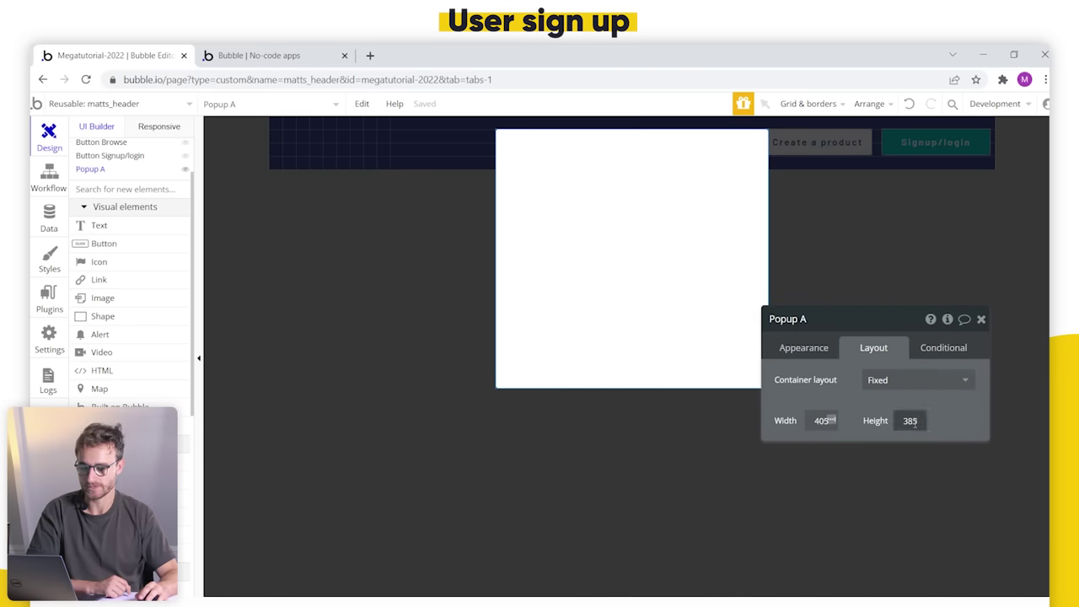
type("600")
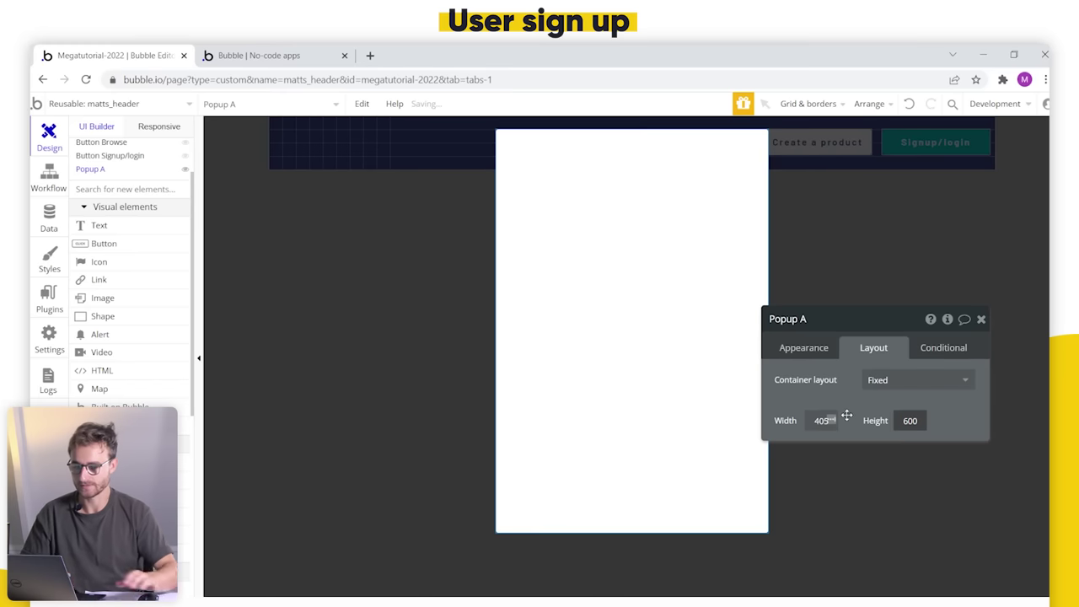
scroll(127, 291, "up", 1)
scroll(137, 329, "down", 4)
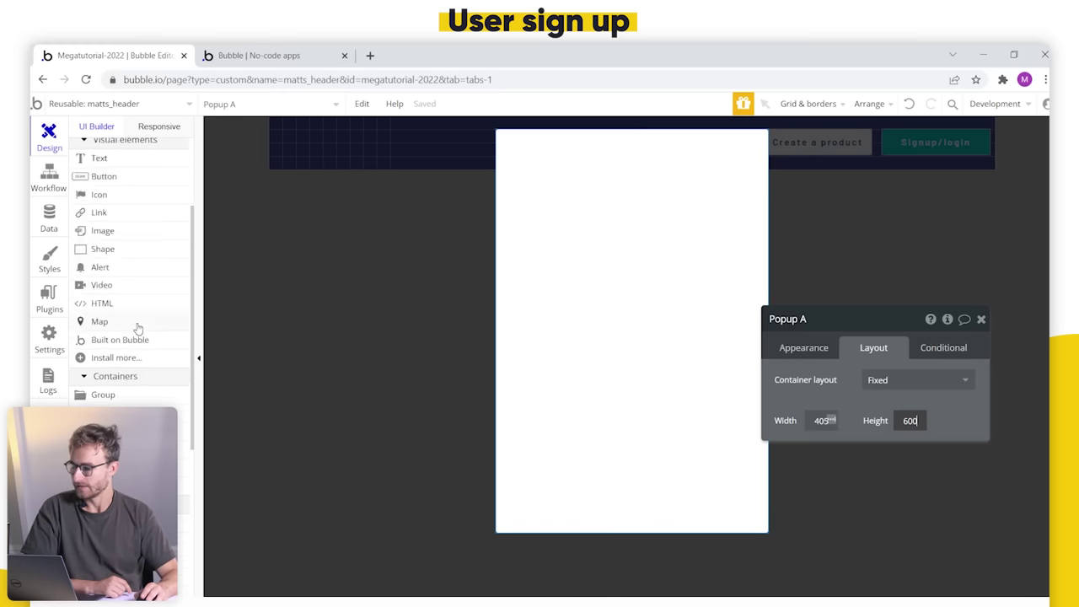
left_click(101, 261)
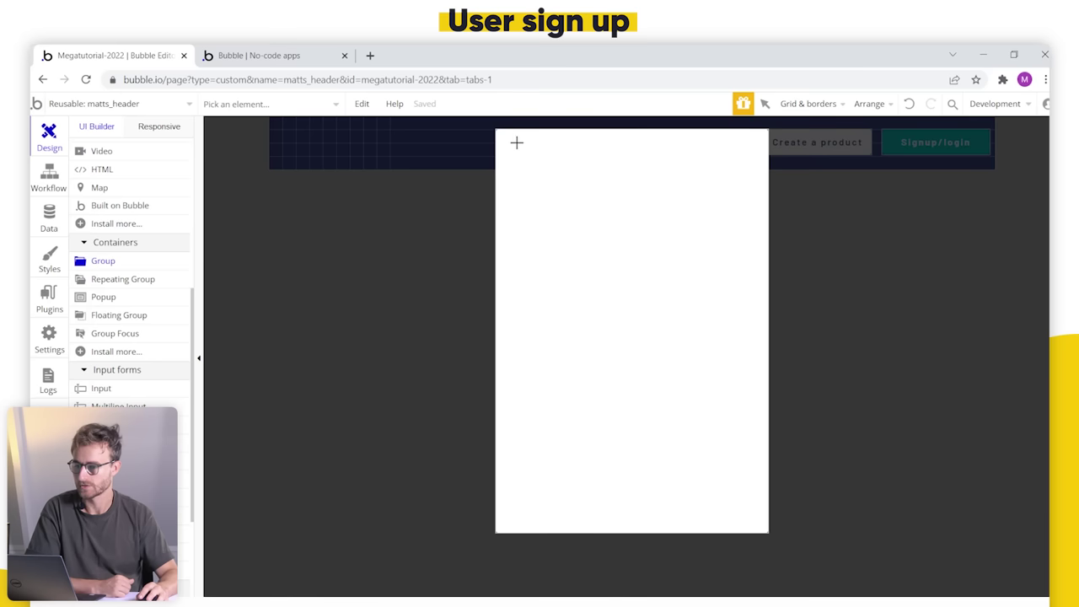
Step: Draw a group near the top of Popup A and widen it across the popup
left_click_drag(516, 142, 721, 333)
left_click_drag(621, 278, 616, 272)
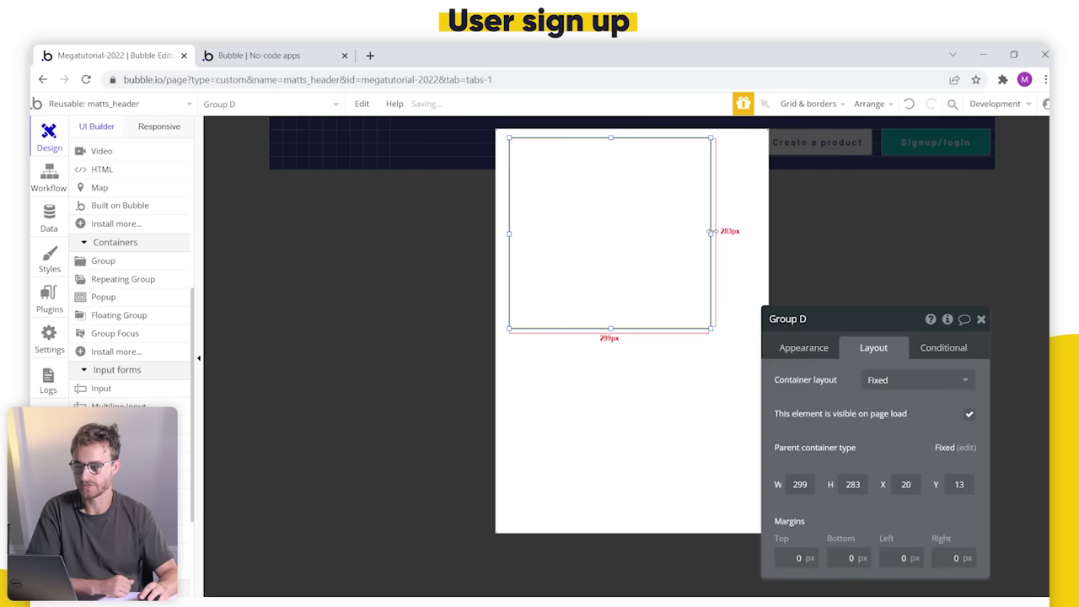
left_click_drag(708, 230, 751, 233)
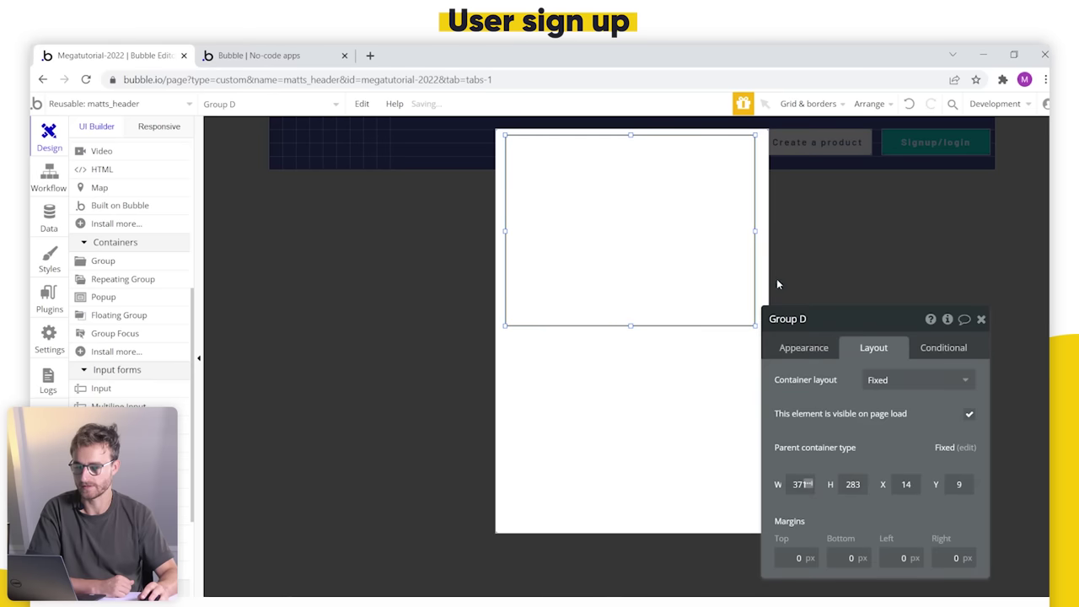
Step: Rename the group to Group Signup and stretch it to 336 px tall
left_click(809, 320)
key("BackSpace")
type("Signup")
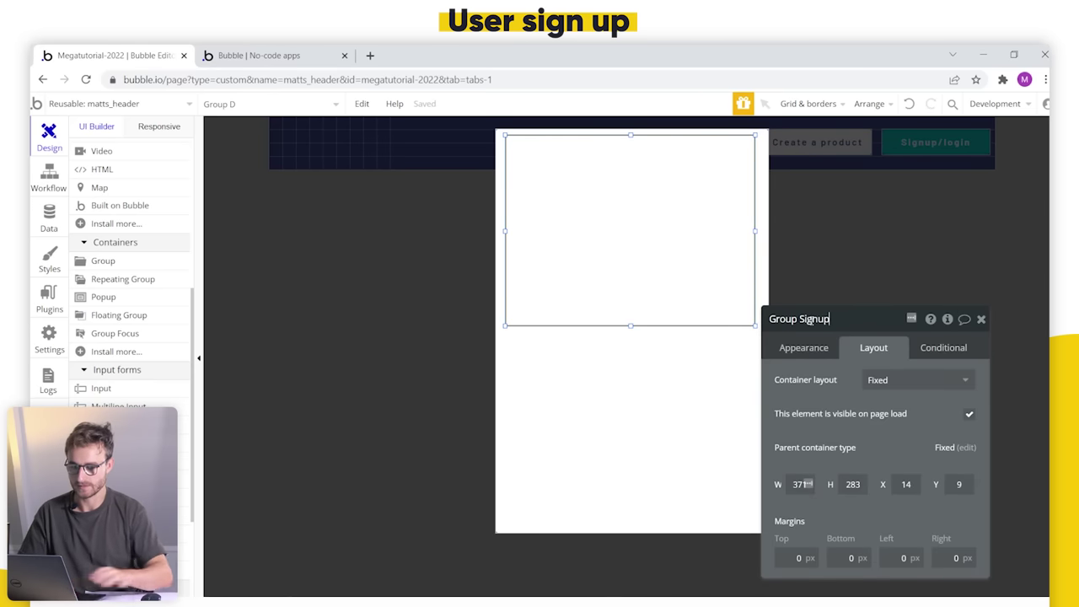
key("Return")
left_click_drag(631, 326, 630, 360)
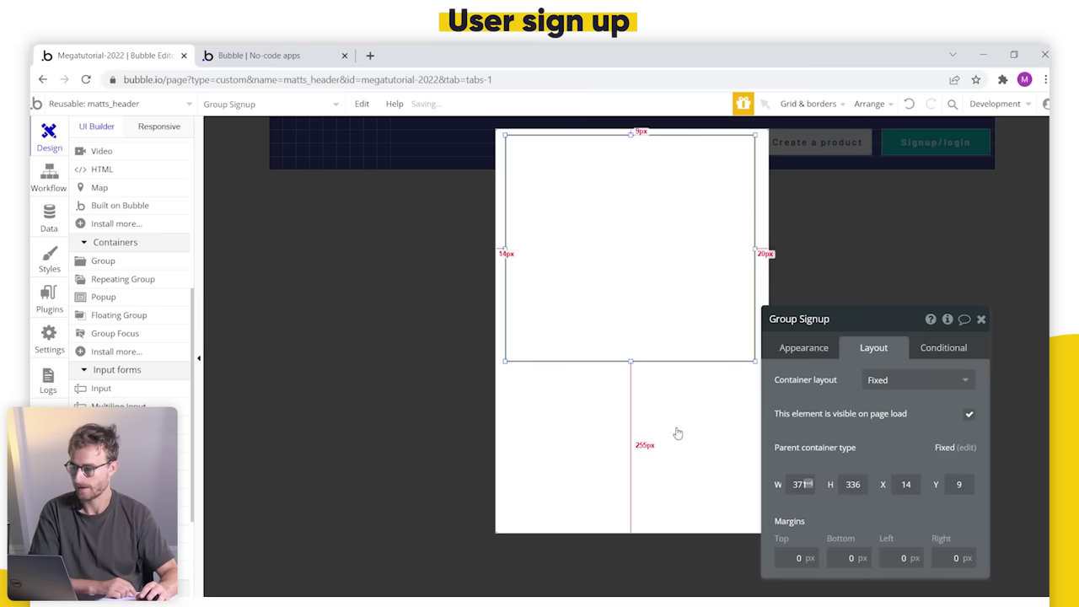
scroll(135, 303, "up", 5)
left_click(143, 340)
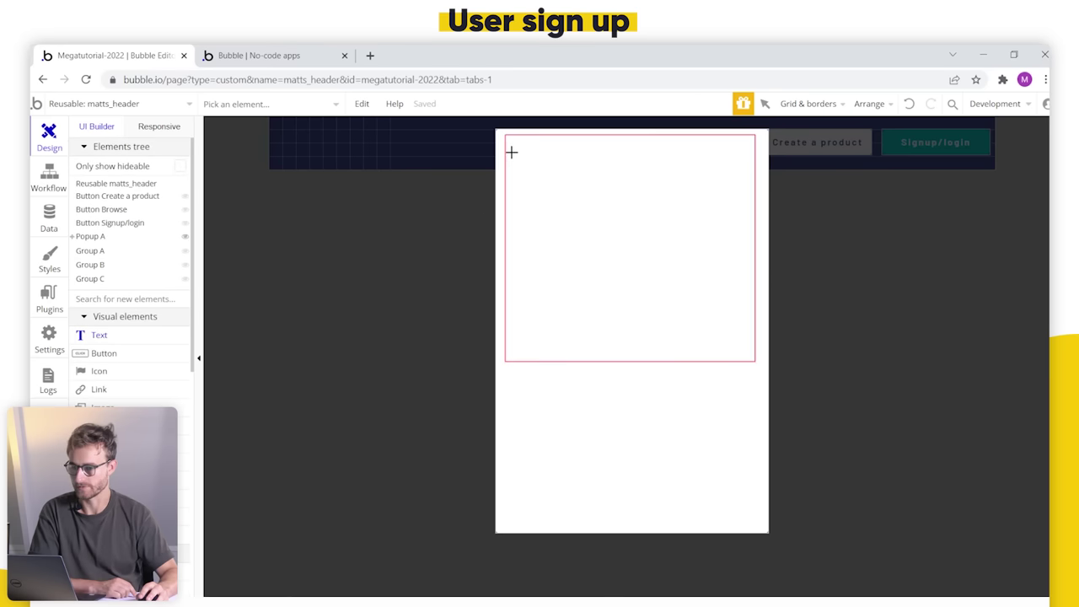
Step: Add a 'Sign up' heading across Group Signup's top in the H1 Heading - Dark style
left_click_drag(510, 140, 743, 186)
type("Signup")
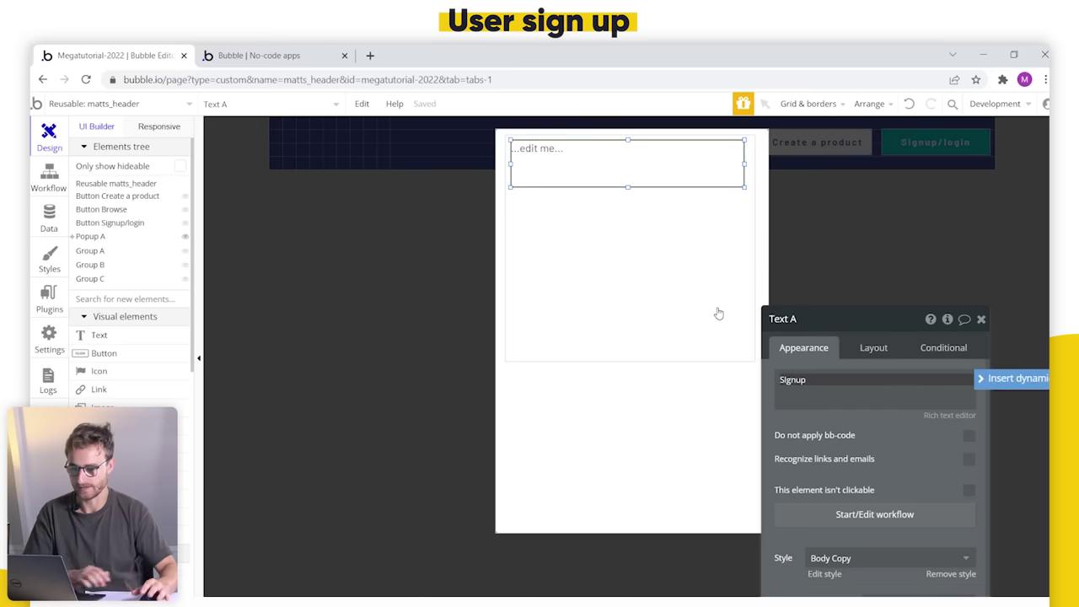
scroll(889, 497, "down", 3)
left_click(891, 426)
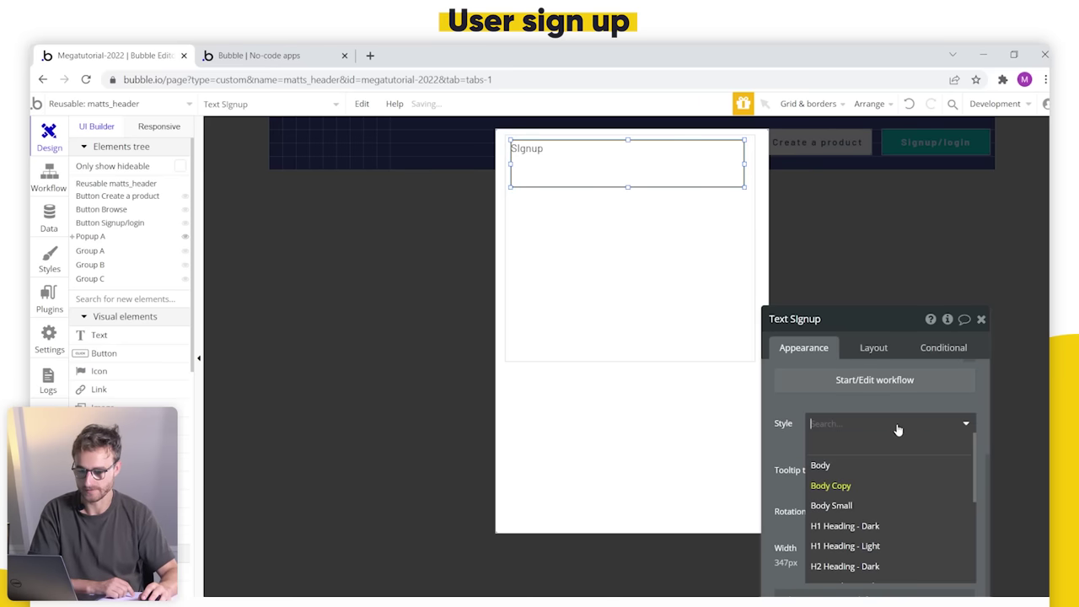
left_click(892, 525)
scroll(783, 419, "up", 4)
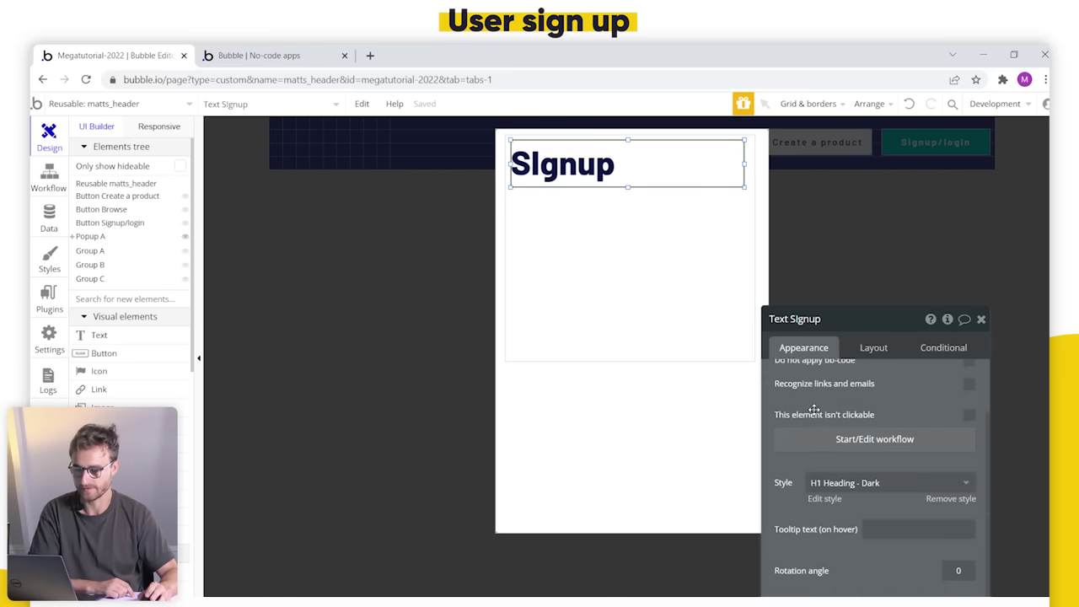
left_click(812, 402)
key("BackSpace")
key("BackSpace")
type("up")
scroll(138, 354, "down", 5)
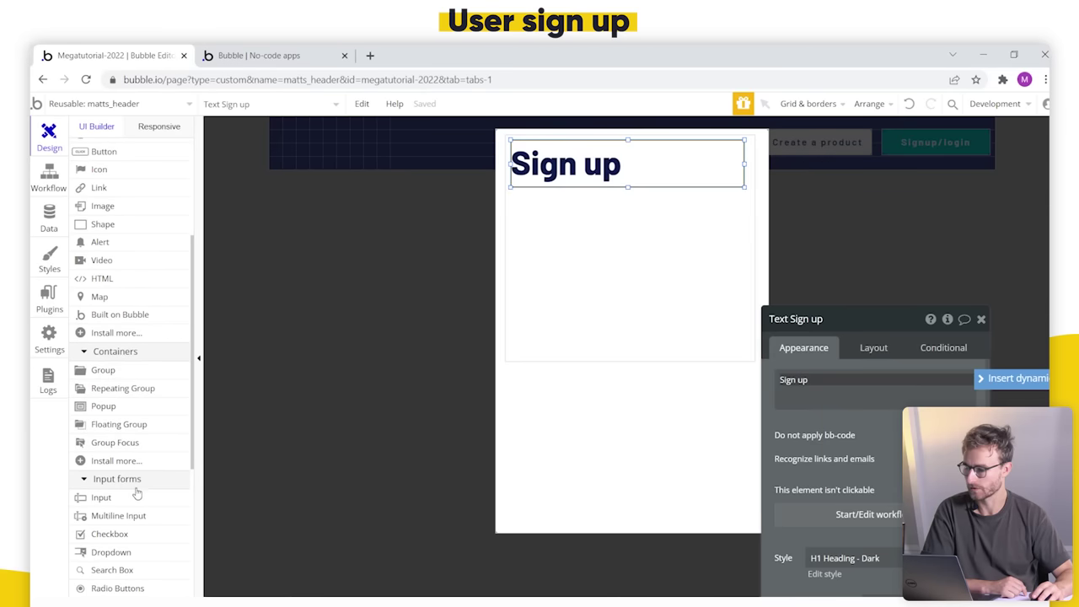
left_click(138, 497)
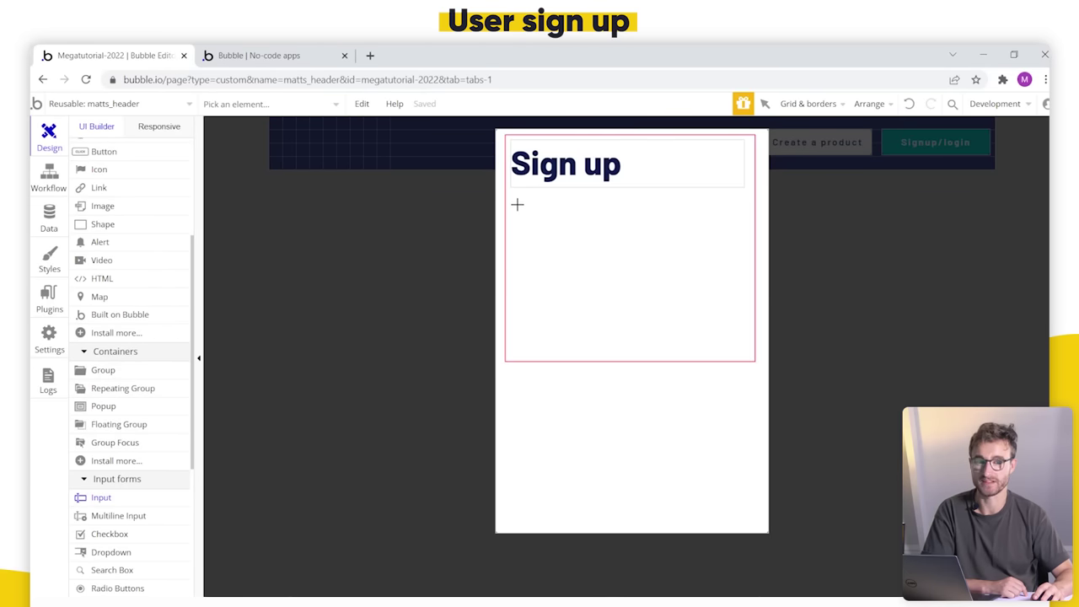
Step: Draw Input Email under the Sign up heading with Email content format and 'Email' placeholder
left_click_drag(513, 194, 741, 226)
key("BackSpace")
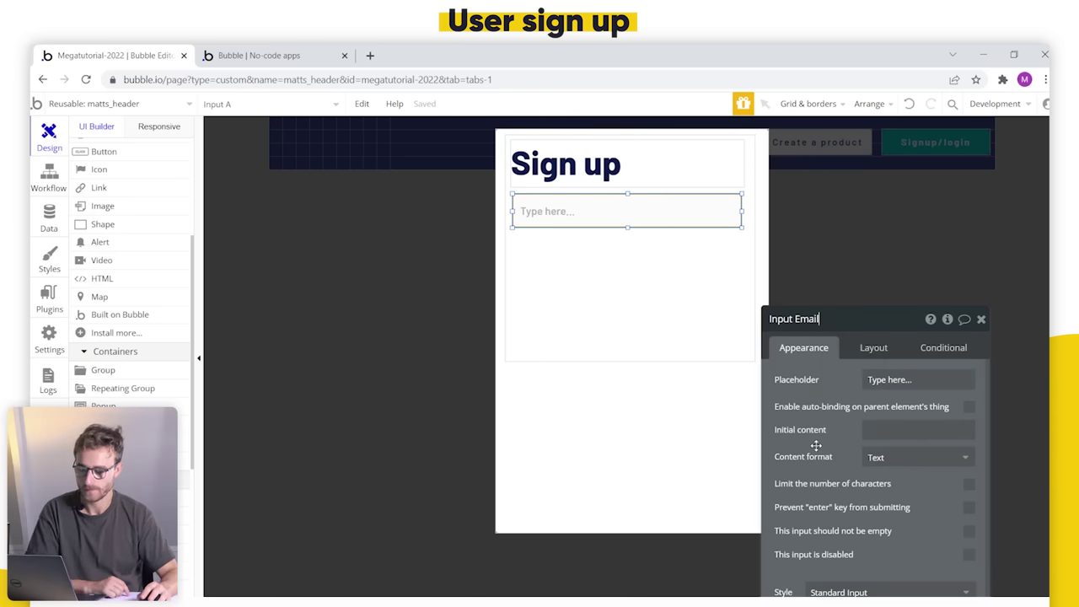
left_click_drag(815, 445, 816, 308)
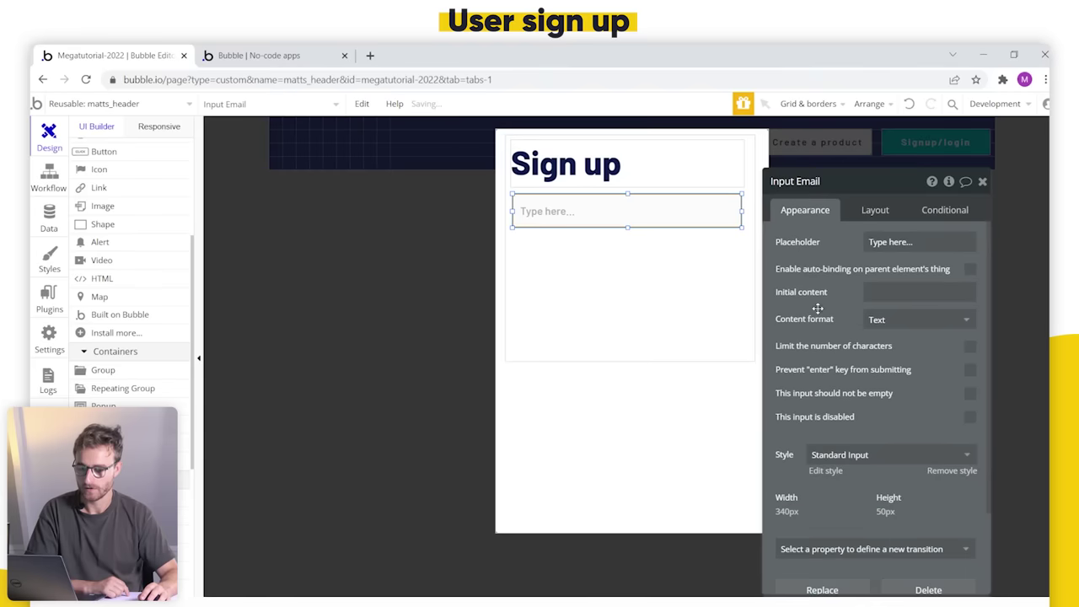
left_click(921, 327)
left_click(910, 362)
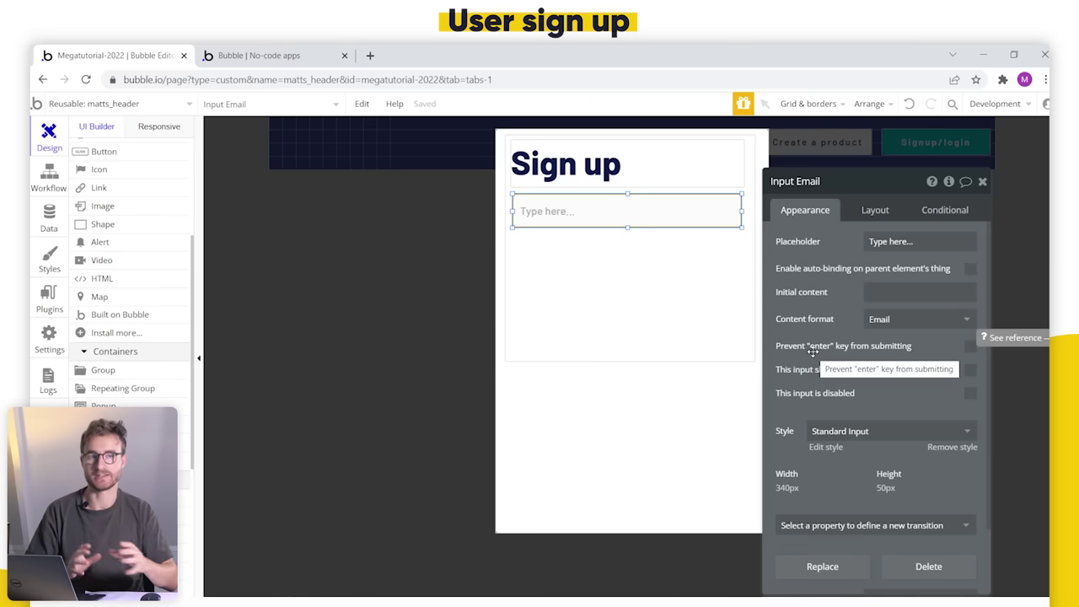
type("Email")
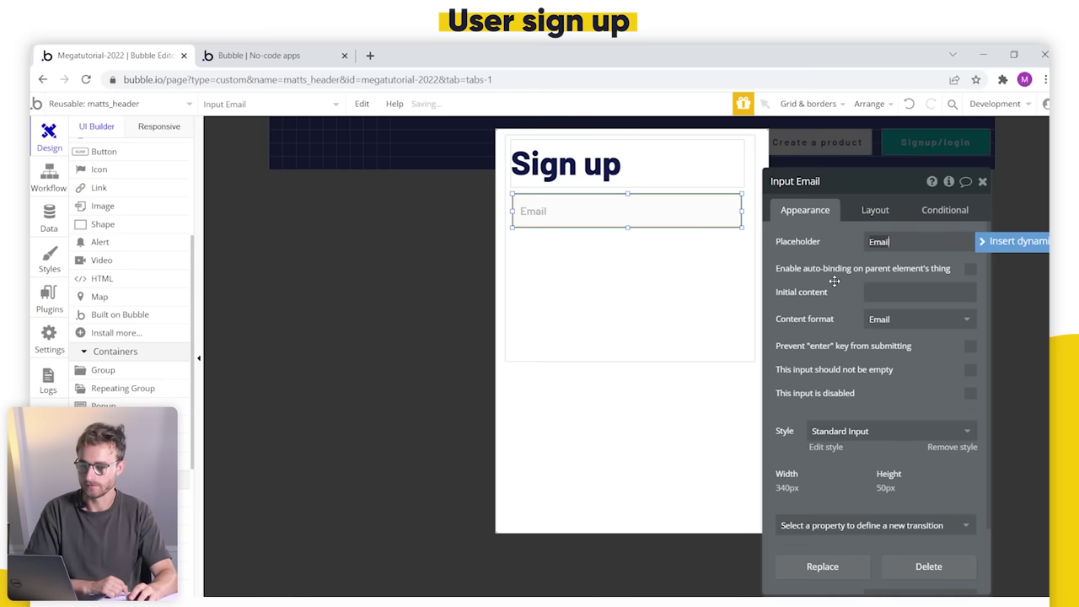
Step: Paste a copy of the Email input directly below the original
left_click(669, 206)
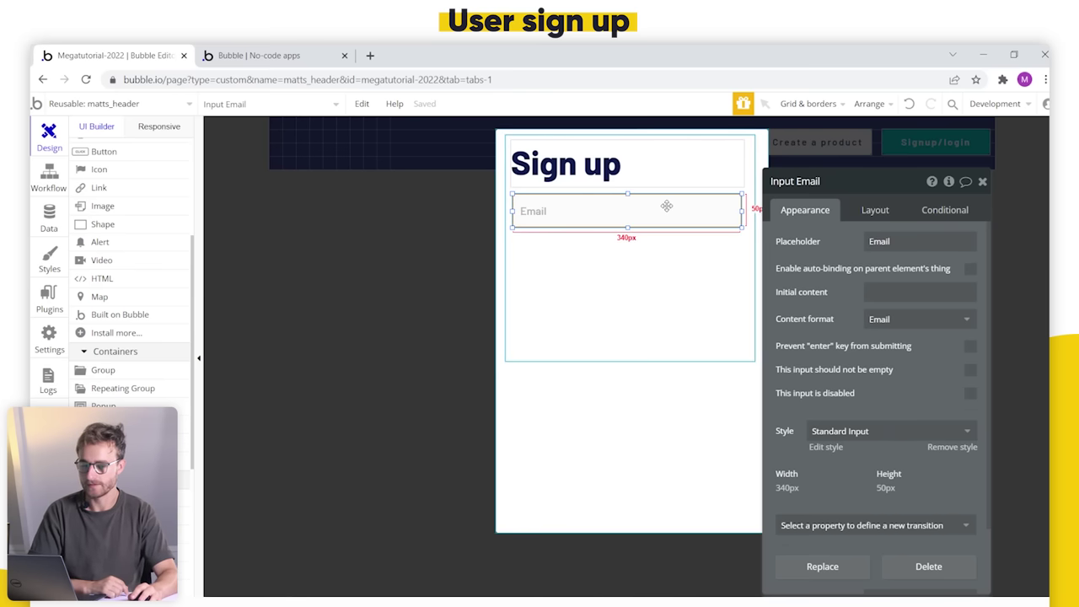
key("ctrl+v")
left_click(646, 254)
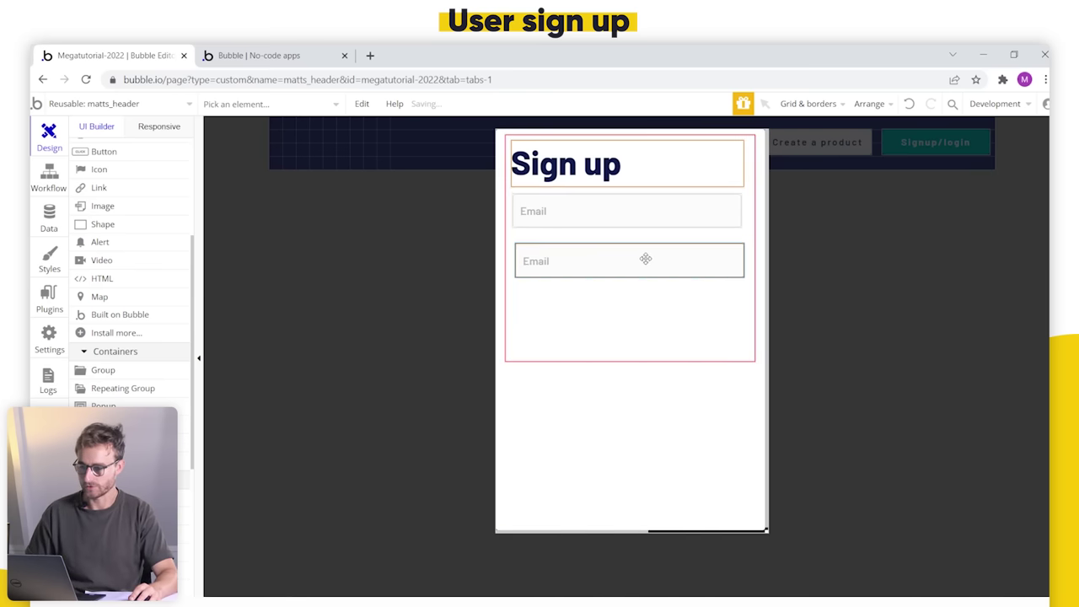
left_click_drag(640, 257, 641, 248)
double_click(642, 249)
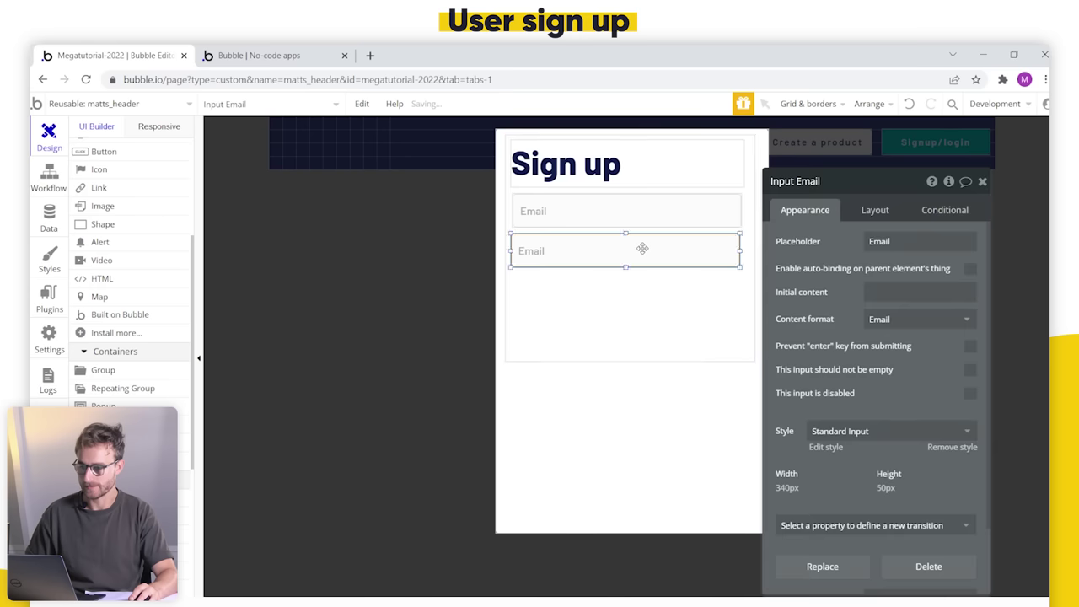
Step: Center both inputs, the Sign up heading and the sign-up group horizontally
right_click(642, 249)
left_click(712, 546)
left_click(595, 222)
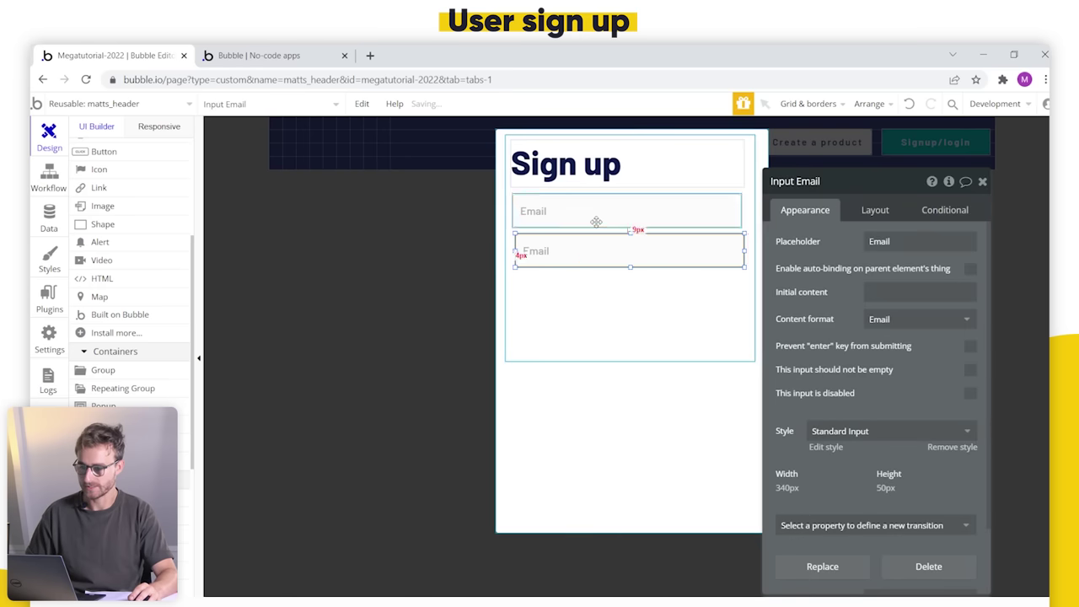
right_click(595, 217)
left_click(674, 550)
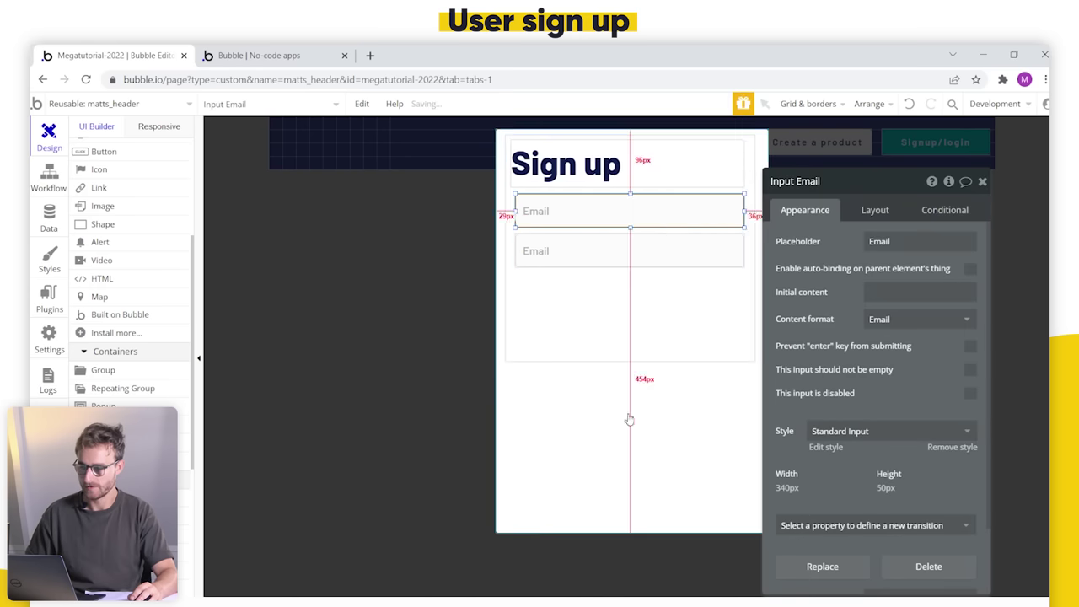
left_click(602, 180)
right_click(606, 182)
left_click(674, 549)
left_click(607, 357)
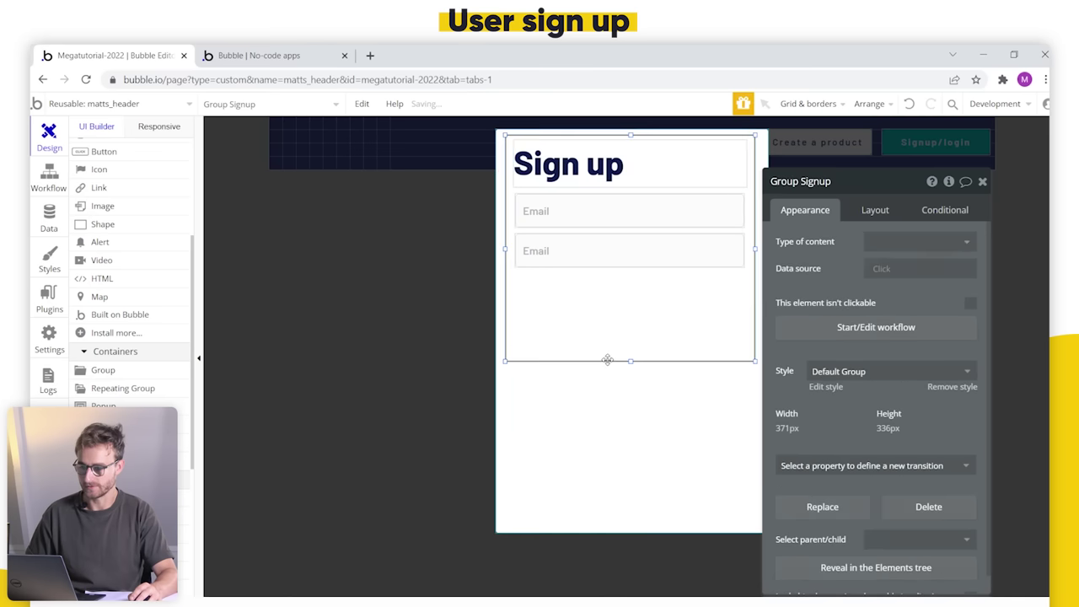
right_click(606, 357)
left_click(655, 530)
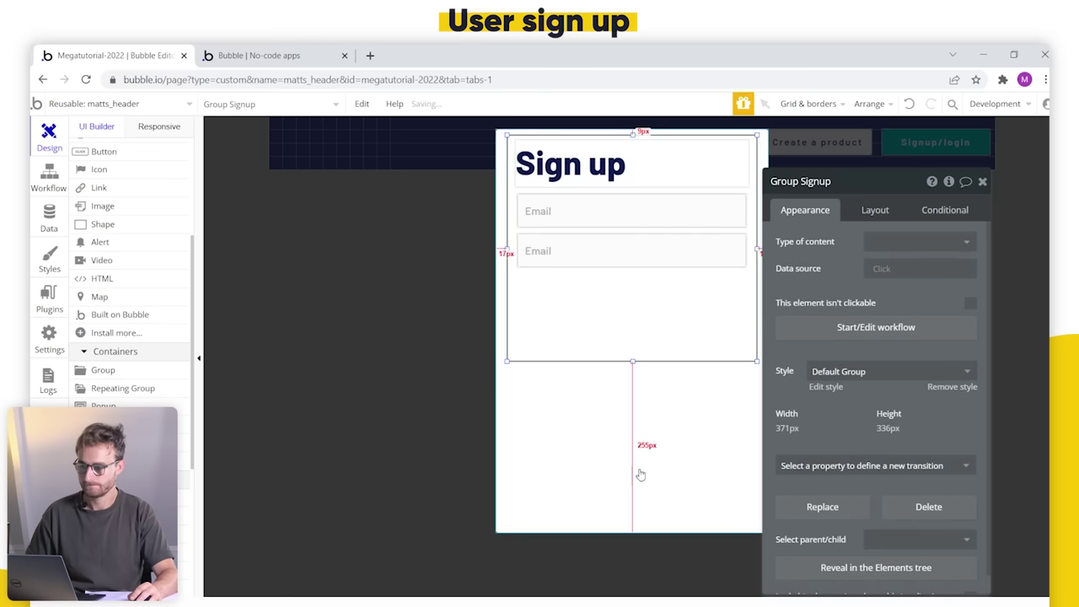
Step: Rename the copy 'Input Passowrd', edit its placeholder and set Password content format
left_click(619, 246)
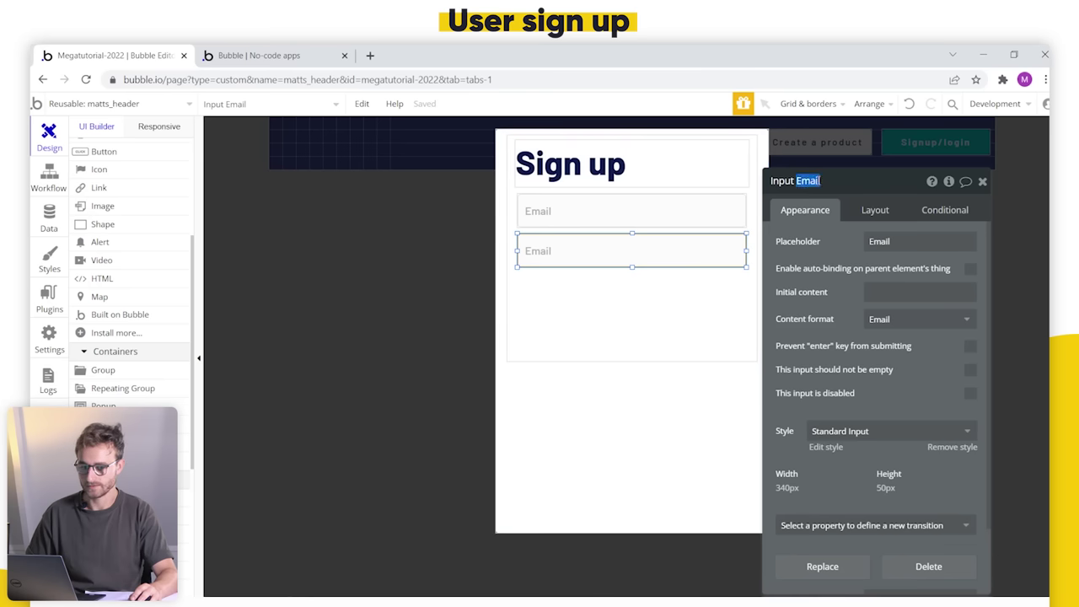
type("Passowrd")
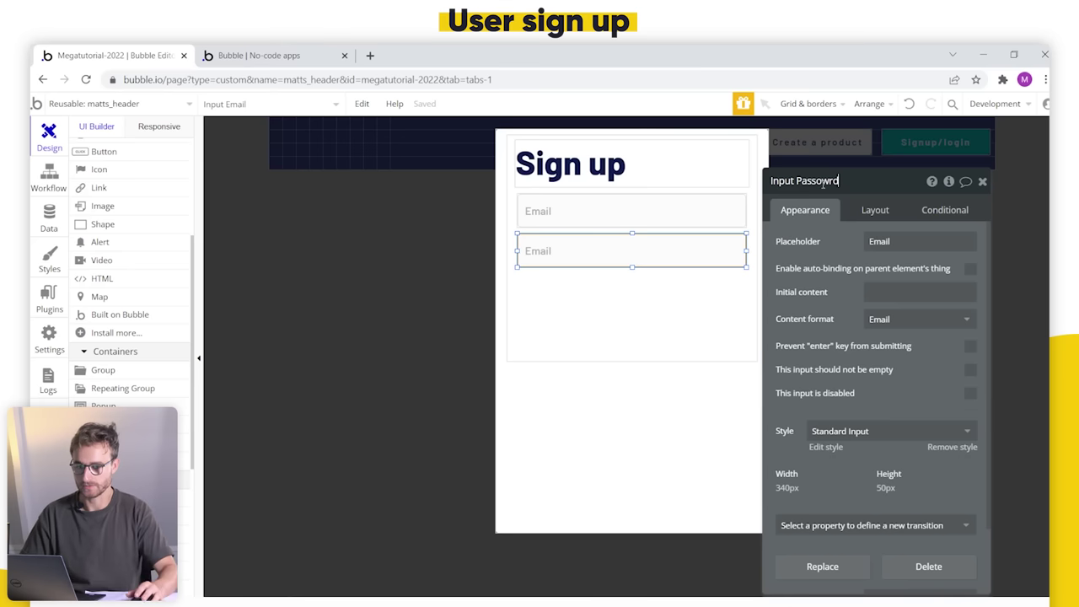
left_click(889, 240)
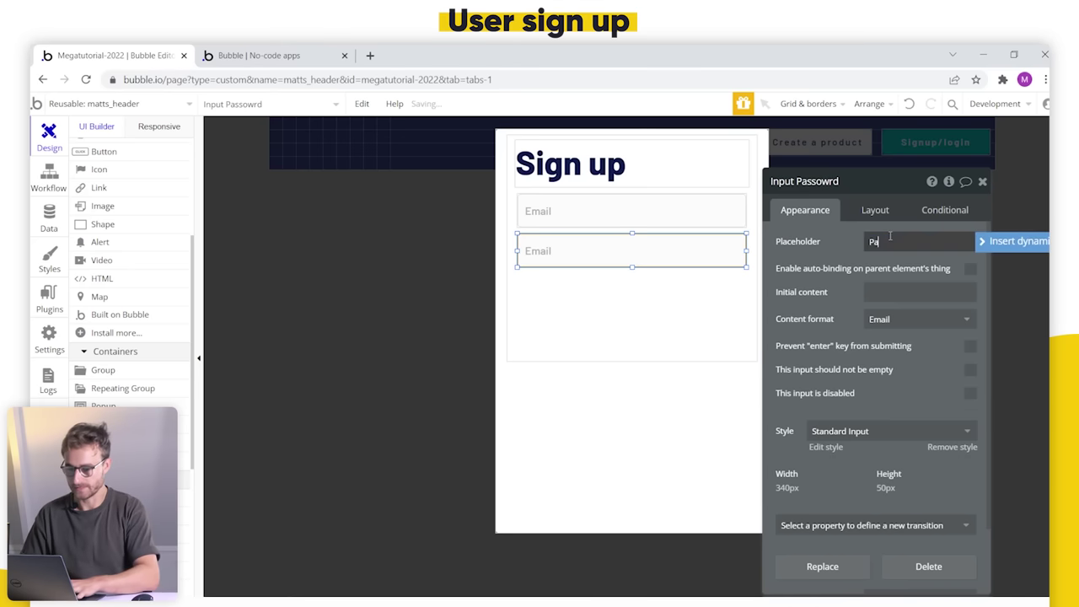
left_click(902, 320)
left_click(927, 380)
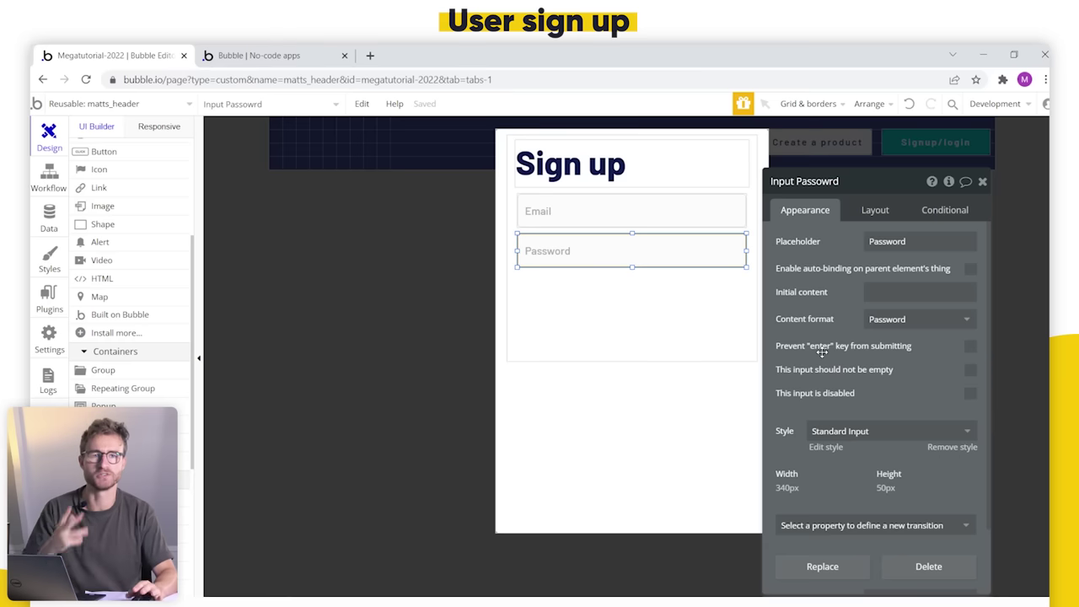
Step: Draw a 'Sign up' button below the password field and start its click workflow
scroll(120, 209, "up", 3)
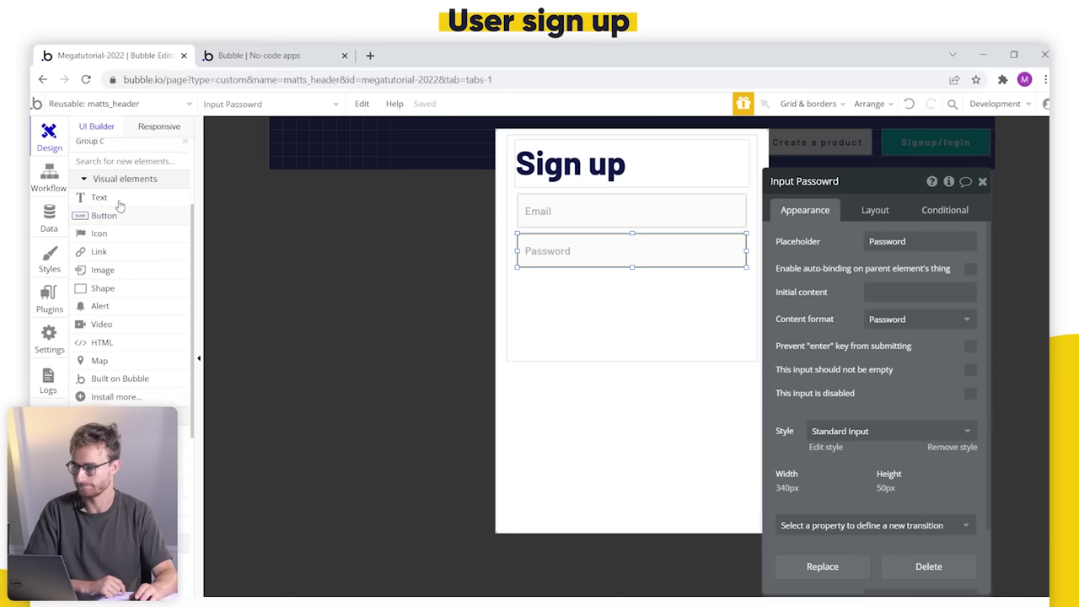
left_click(104, 218)
mouse_move(517, 277)
left_mouse_down()
mouse_move(644, 322)
mouse_move(745, 314)
left_mouse_up()
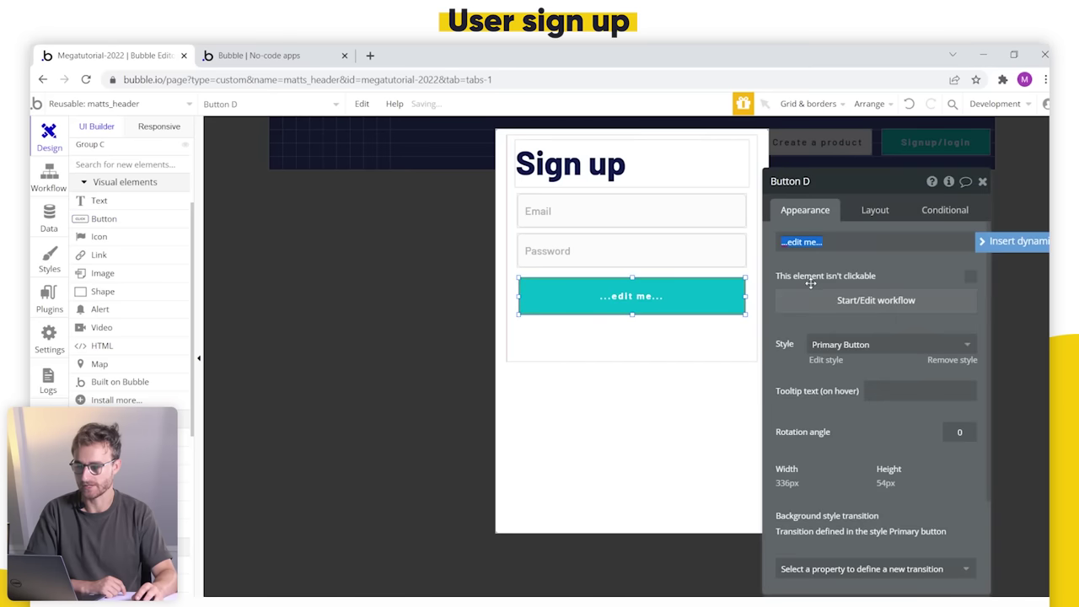
type("Sign up")
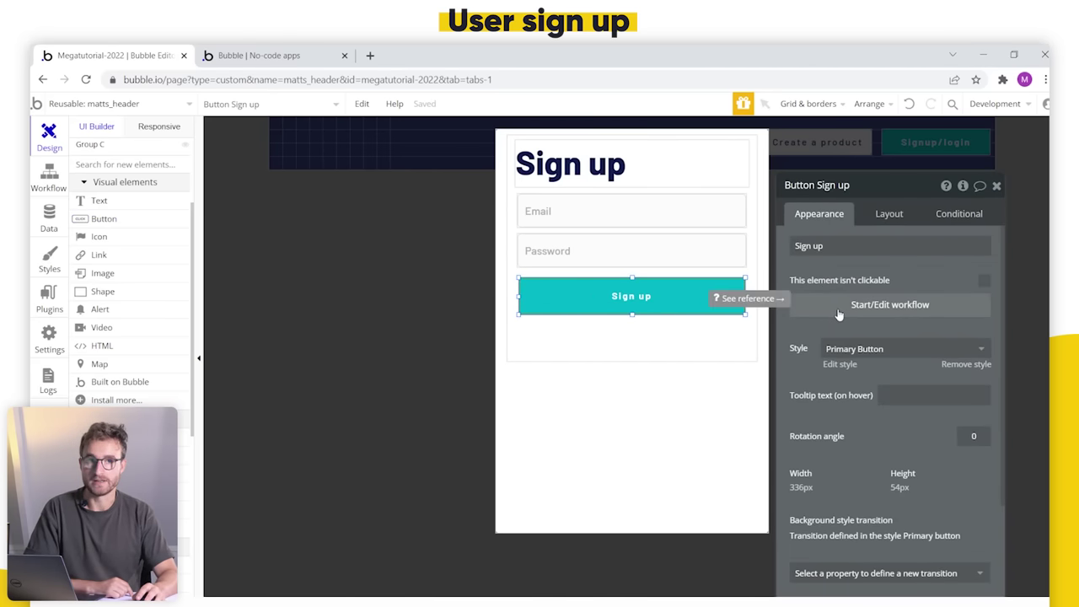
left_click(851, 303)
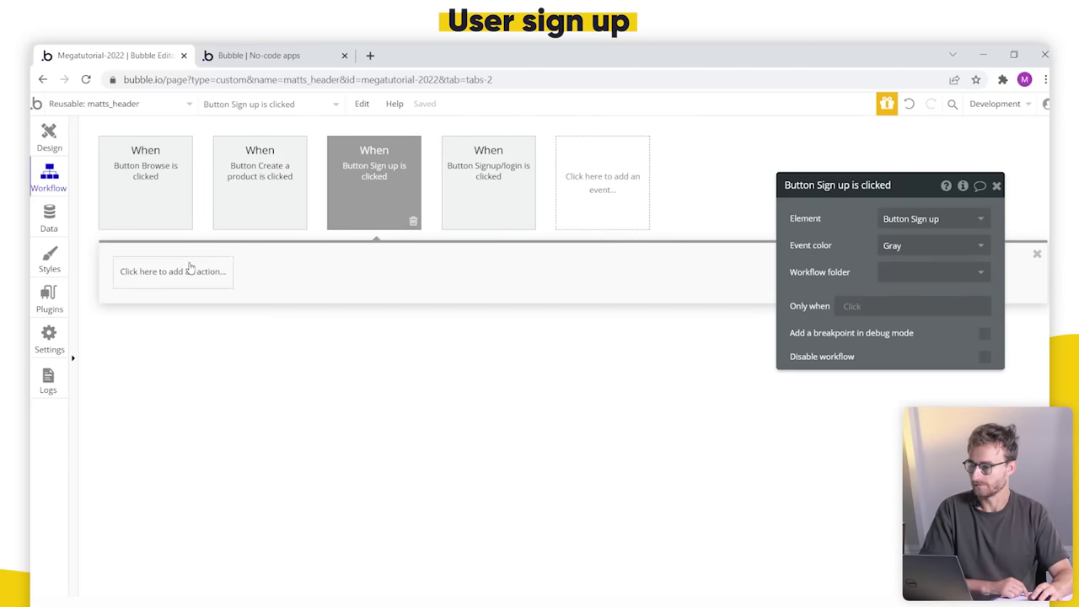
left_click(188, 270)
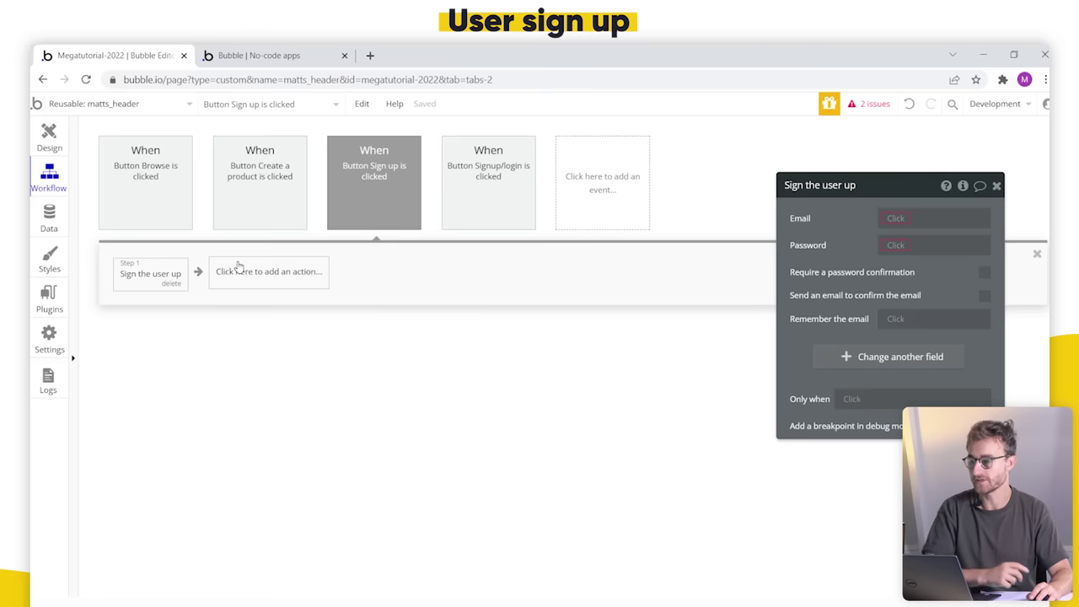
Step: Add Account > Sign the user up as Step 1 of the button's workflow
left_click(268, 271)
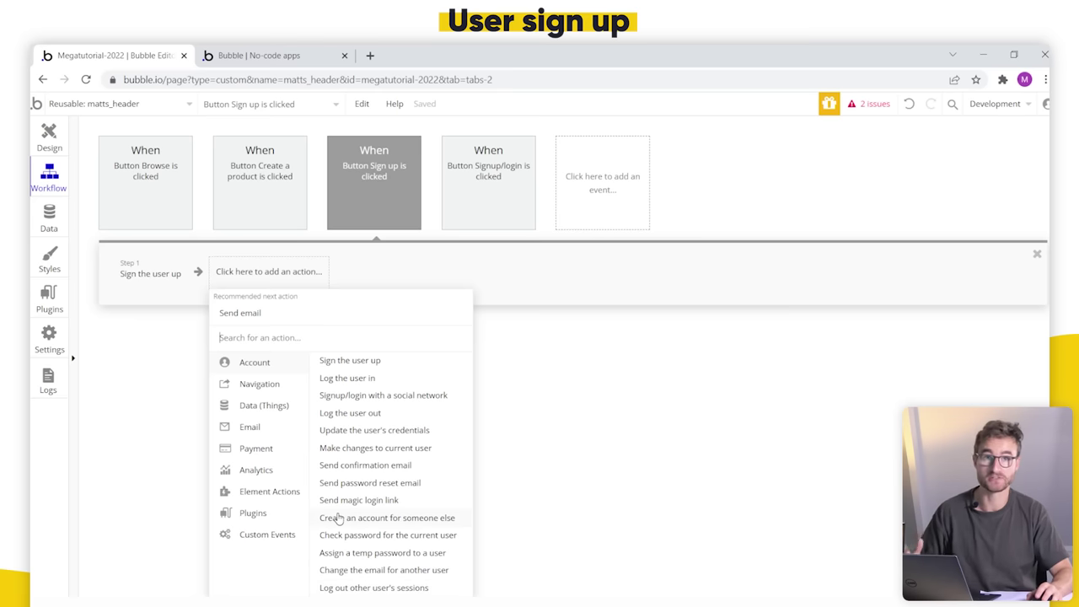
Step: Set the sign-up email to Input Email's value and password to the password input's value
mouse_move(338, 518)
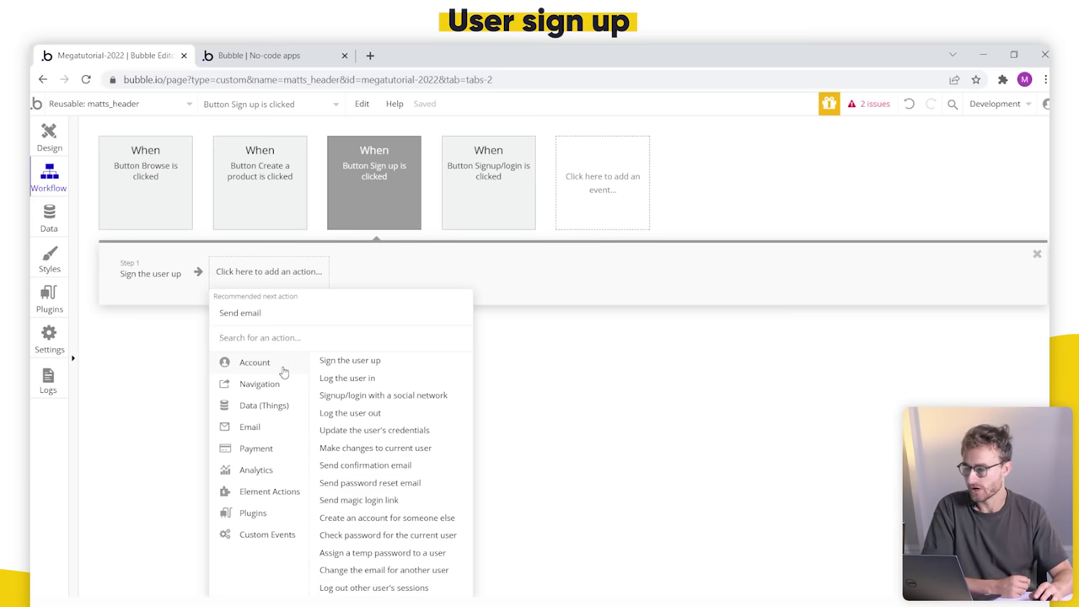
left_click(162, 286)
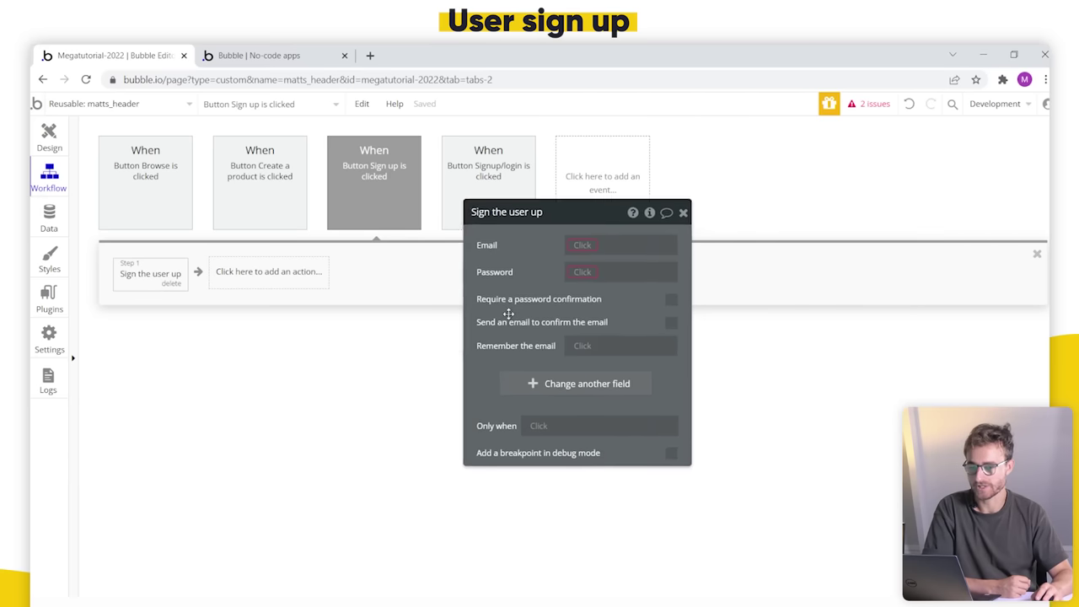
left_click(507, 291)
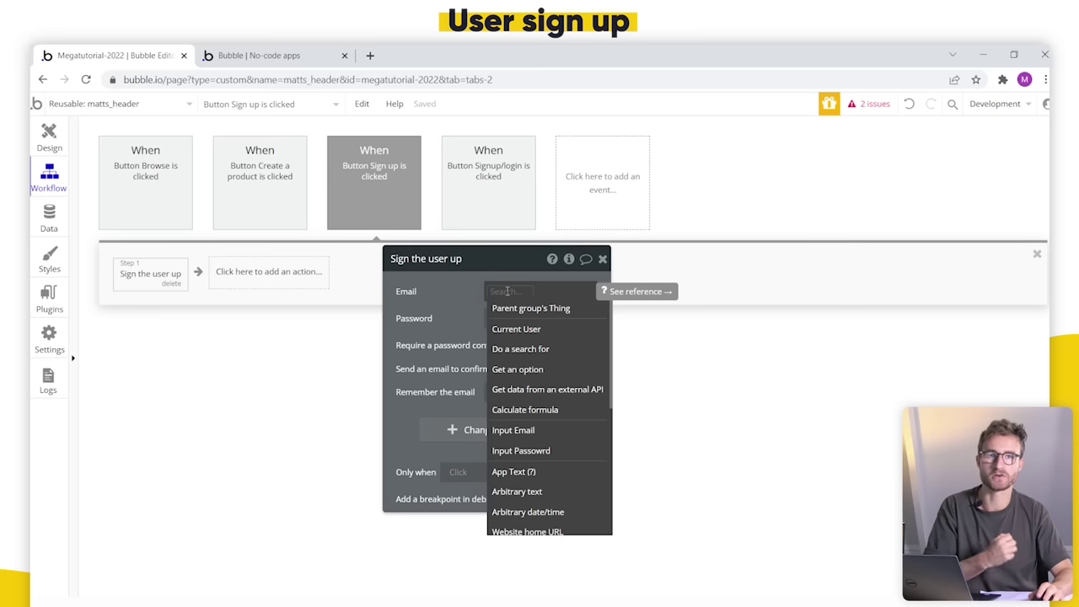
left_click(548, 430)
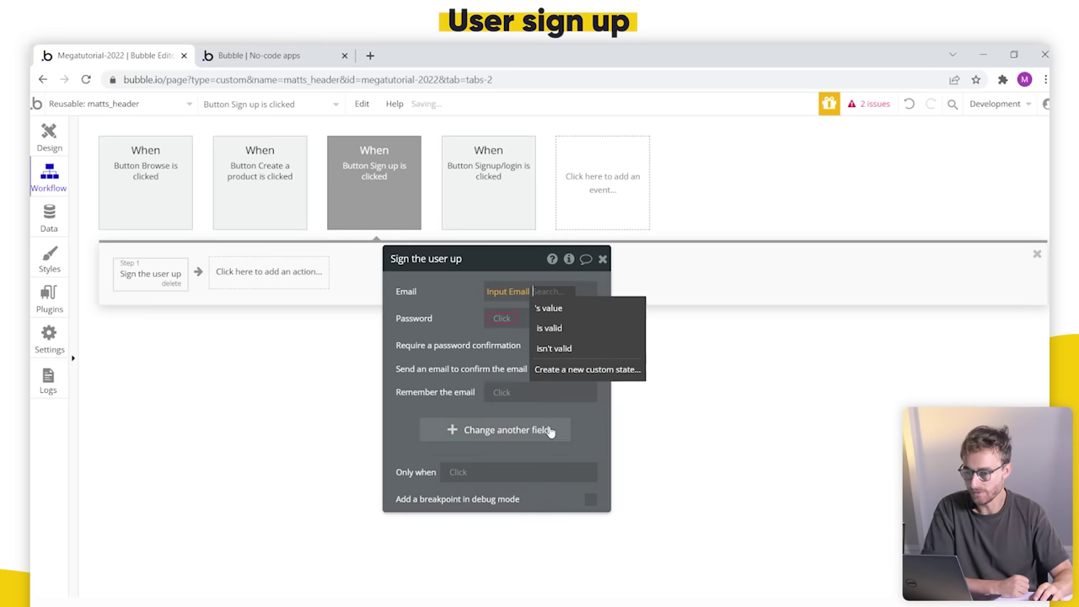
left_click(590, 309)
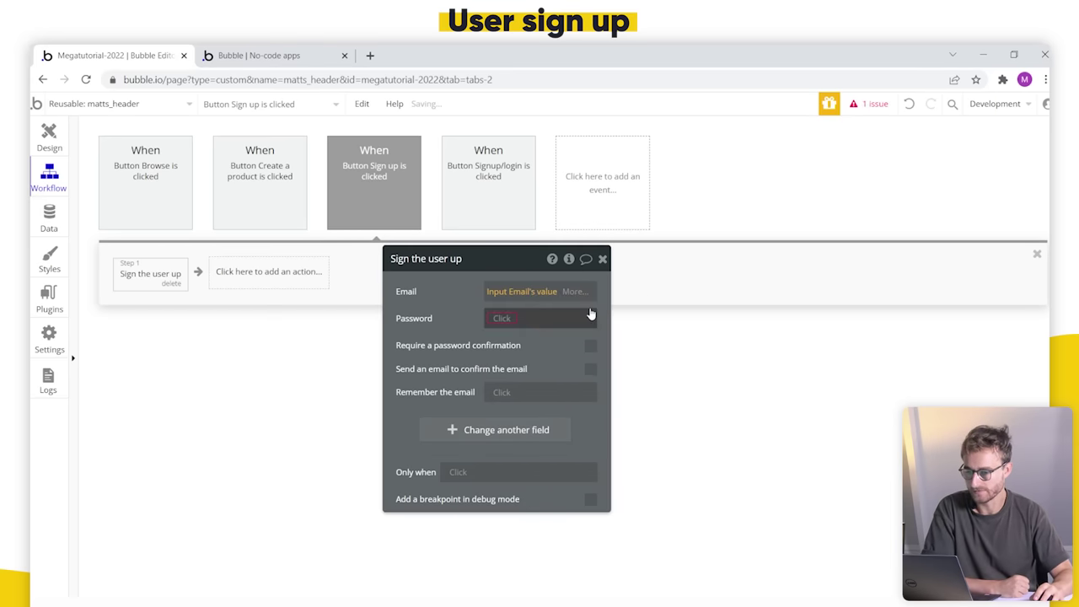
left_click(501, 321)
left_click(545, 482)
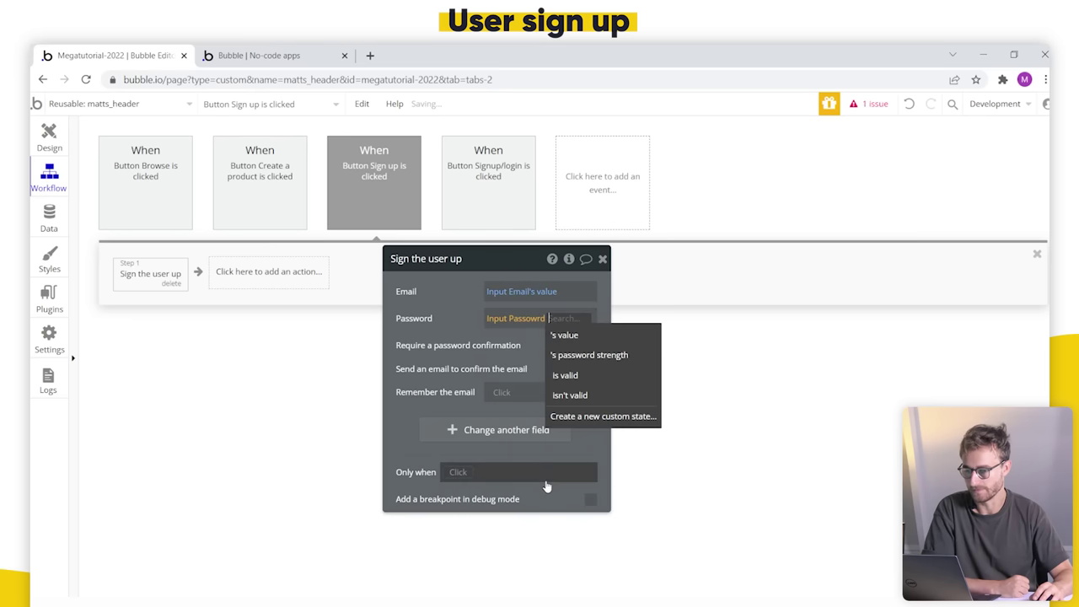
left_click(569, 335)
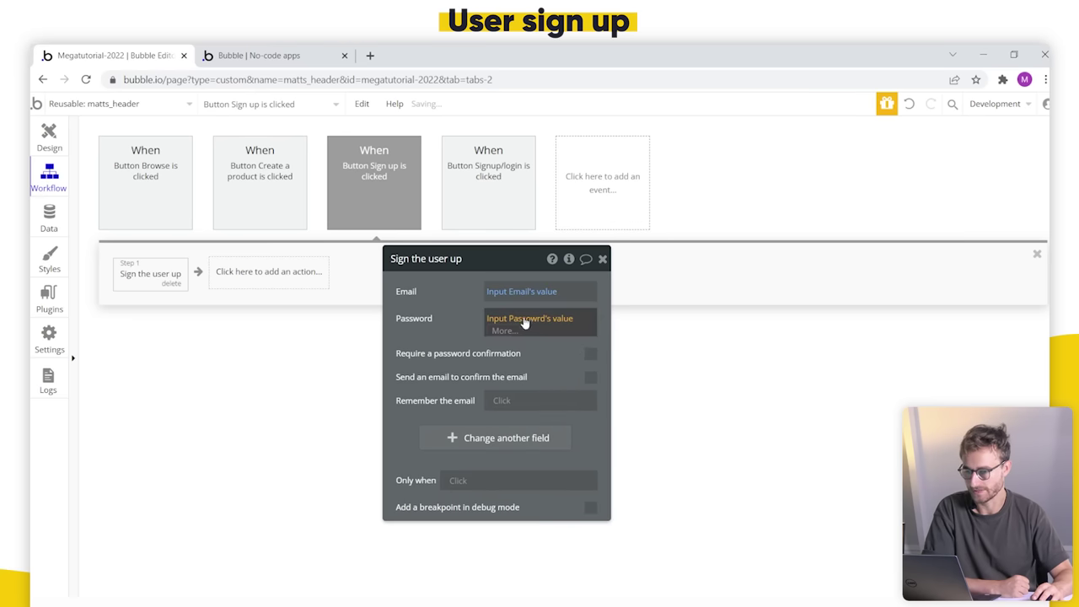
right_click(526, 320)
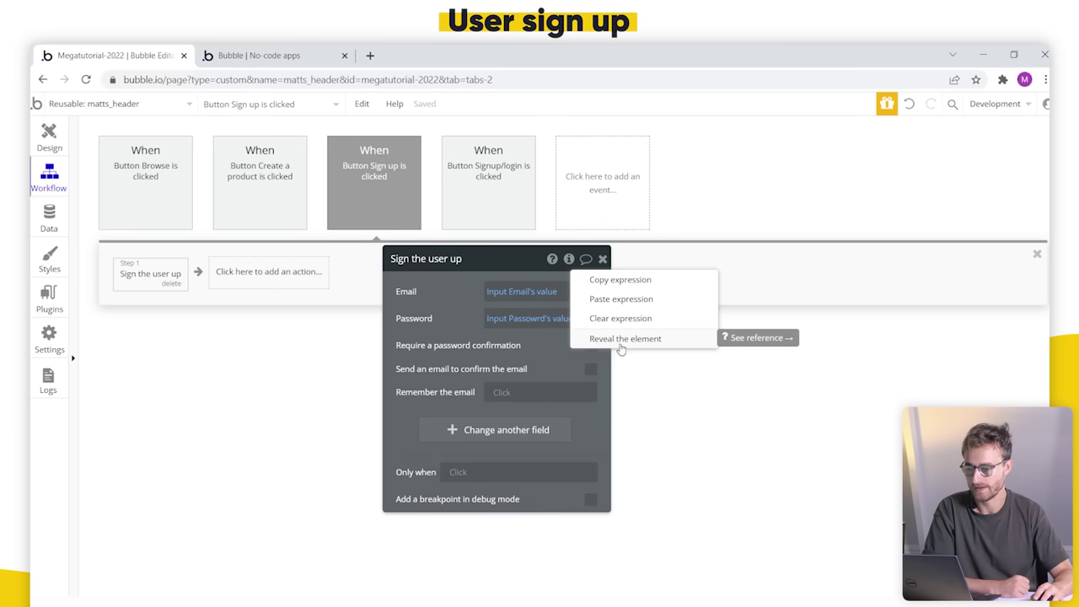
Step: Reveal the password input and correct its name from 'Passowrd' to 'Input Password'
right_click(495, 320)
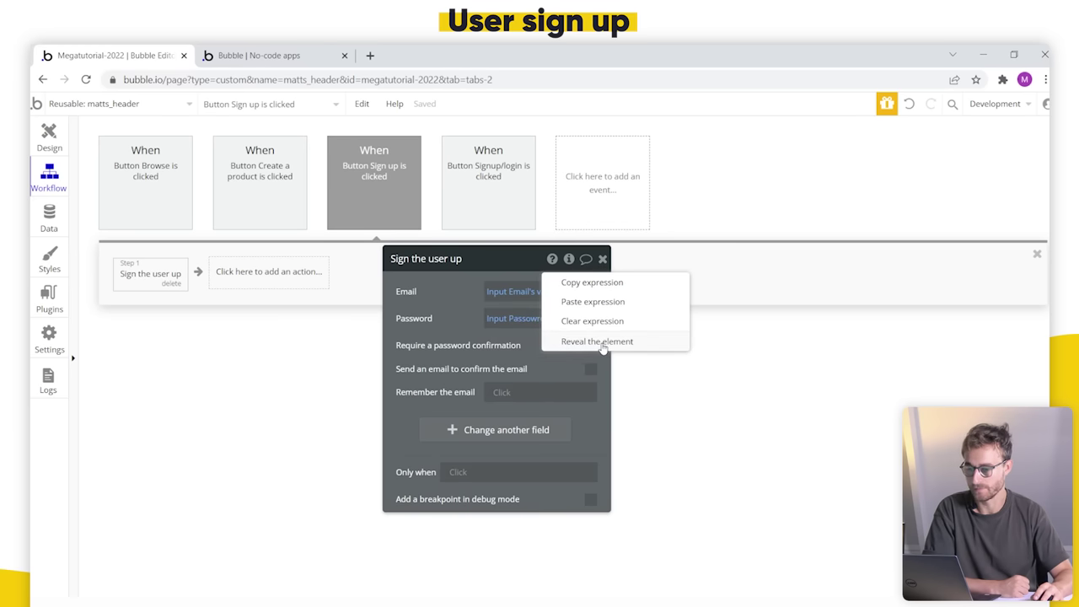
left_click(599, 342)
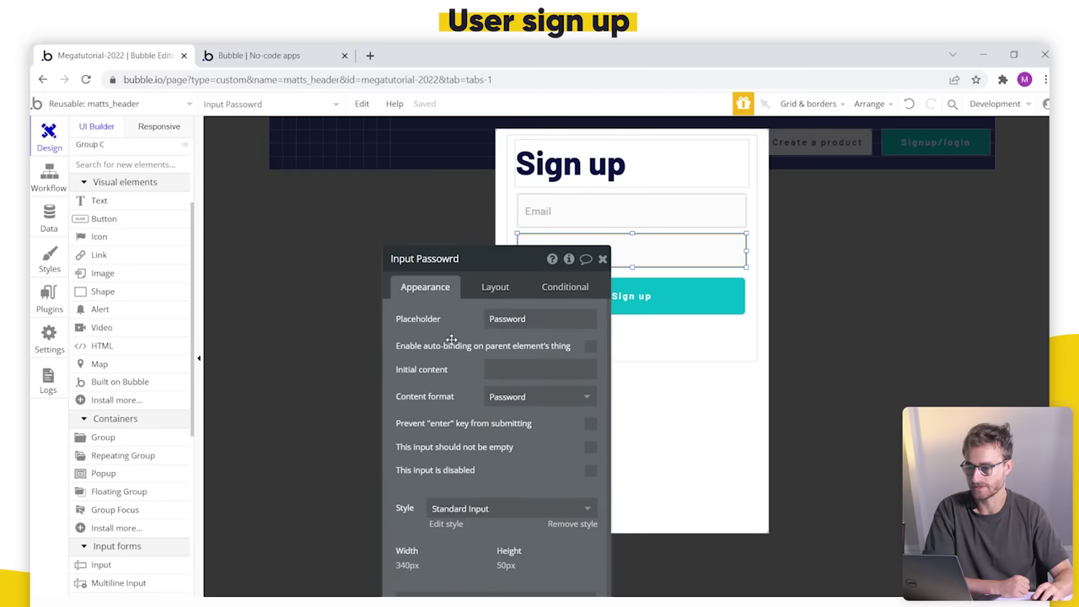
double_click(403, 250)
type("Password")
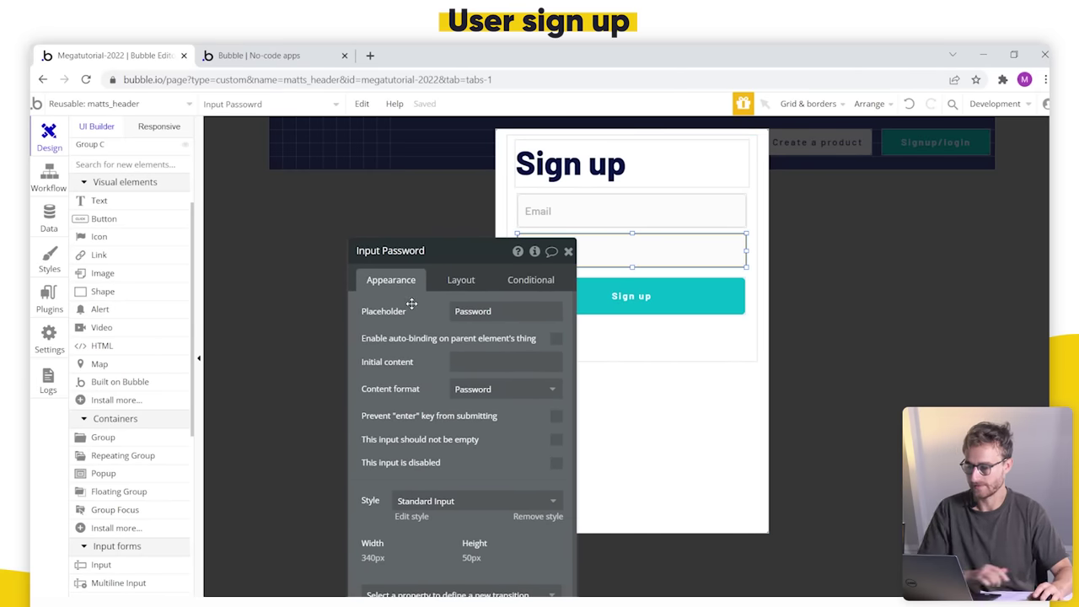
key("Return")
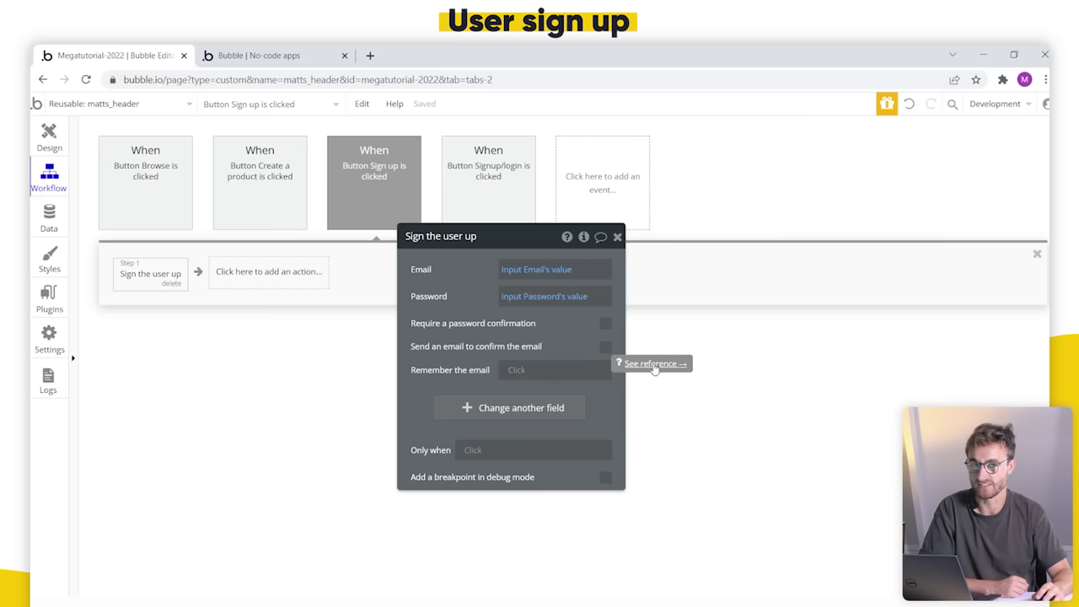
Step: Read the Sign the user up reference docs, then begin adding a second workflow action
left_click(654, 365)
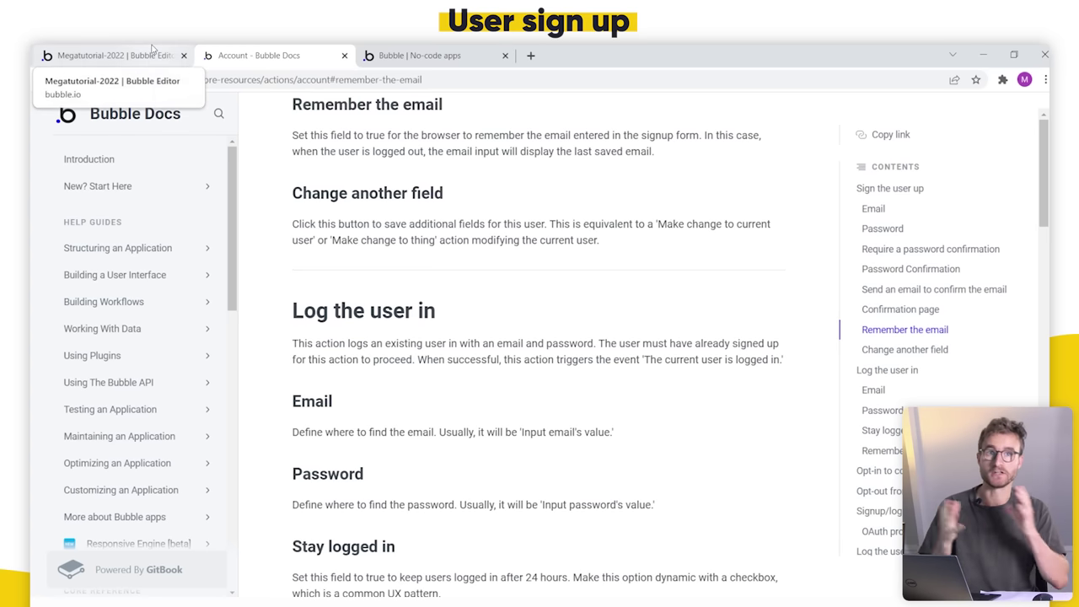
left_click(80, 48)
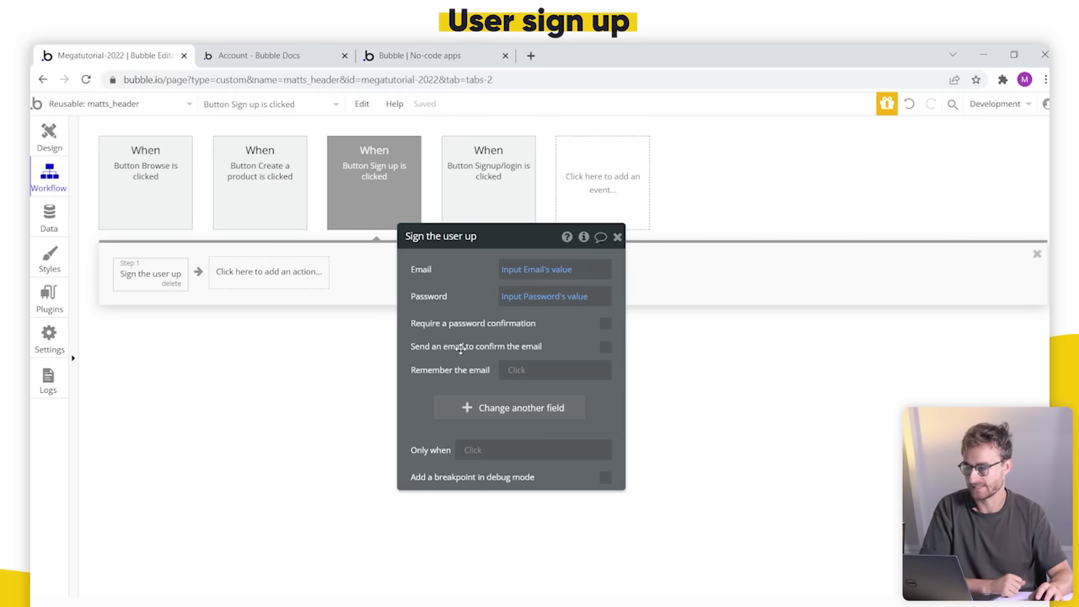
left_click(248, 278)
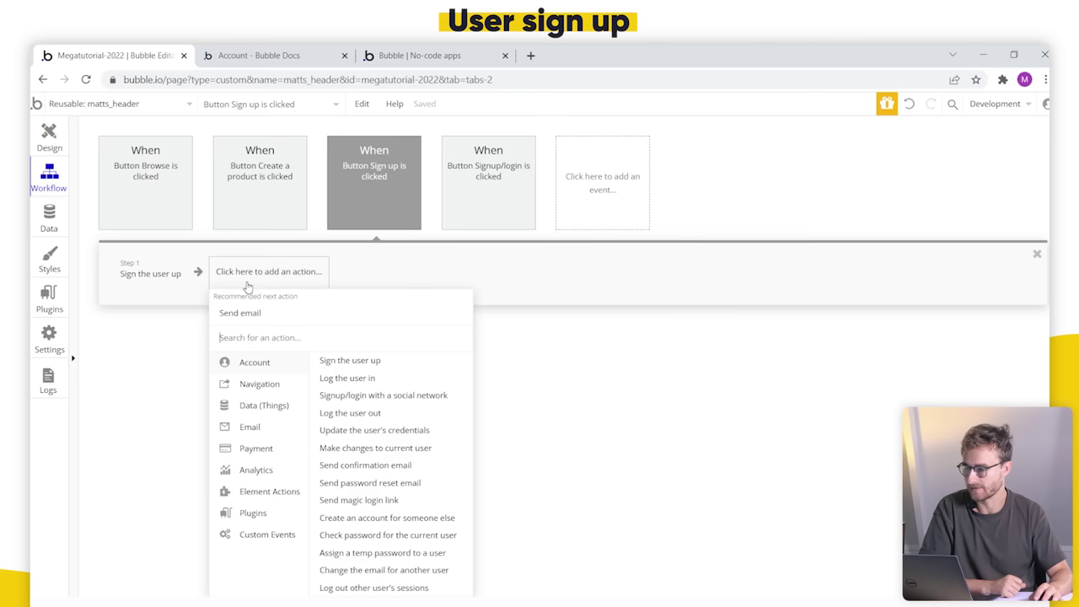
Step: Add an Element Actions > Hide step targeting Popup A
mouse_move(275, 495)
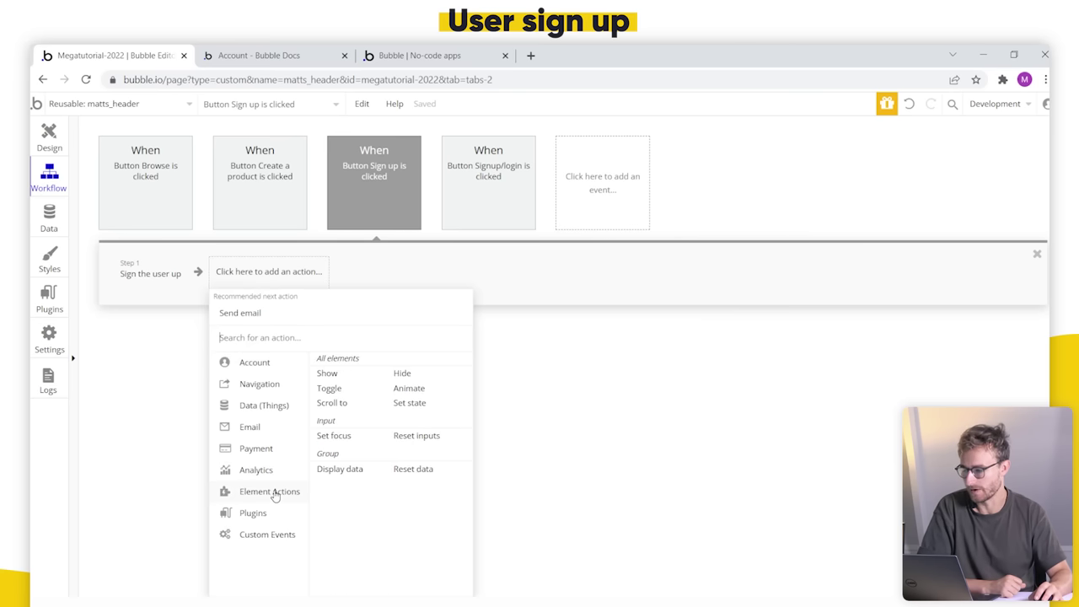
left_click(402, 373)
left_click(654, 301)
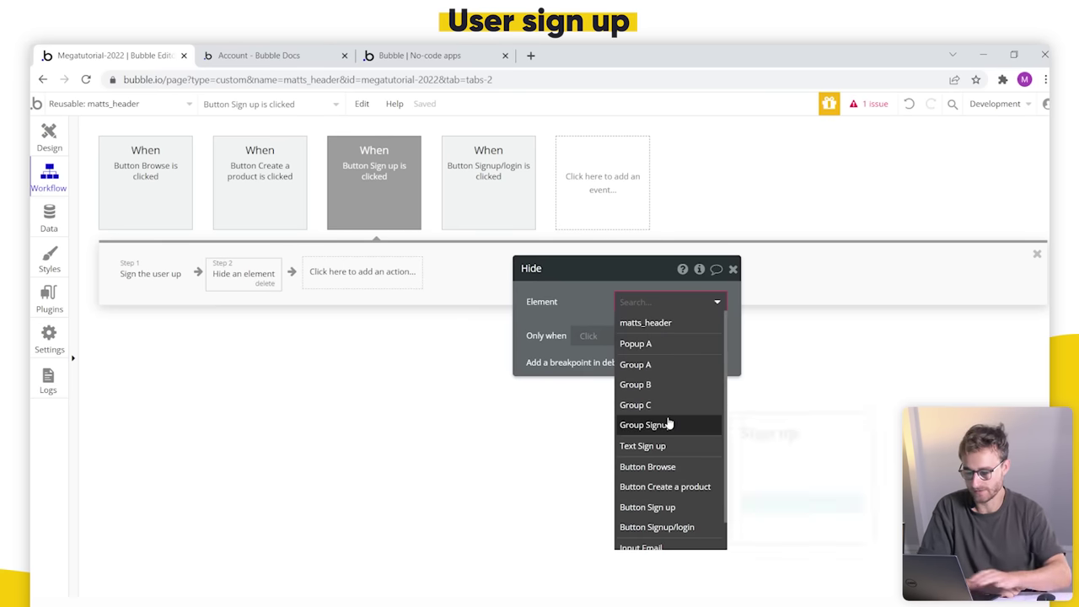
type("po")
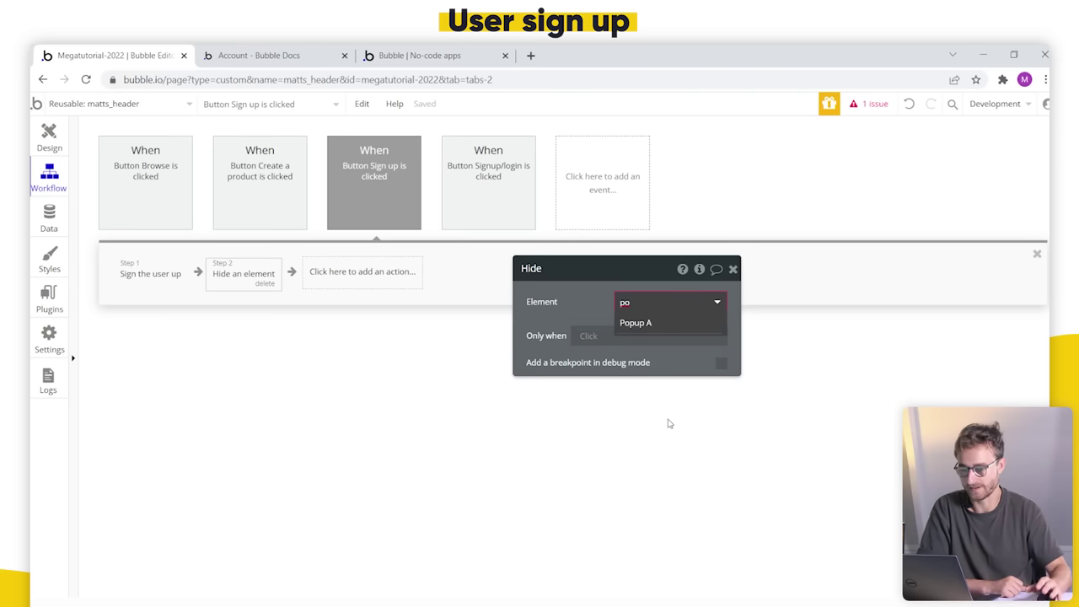
left_click(674, 324)
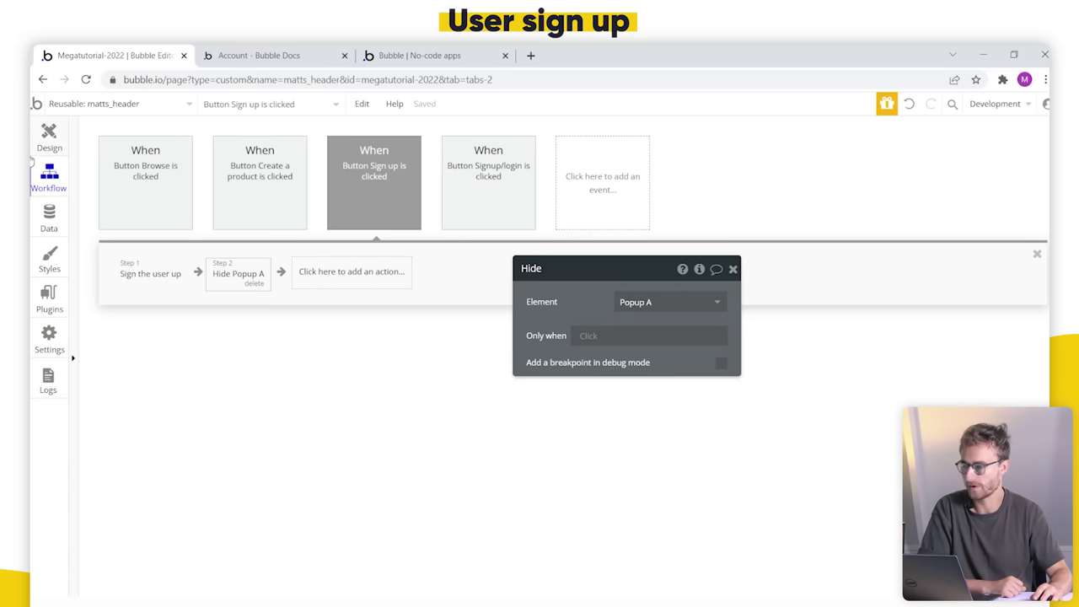
Step: Rename the popup to 'Popup Signup / Login' and drag Group Signup's bottom edge up
left_click(33, 146)
left_click(499, 226)
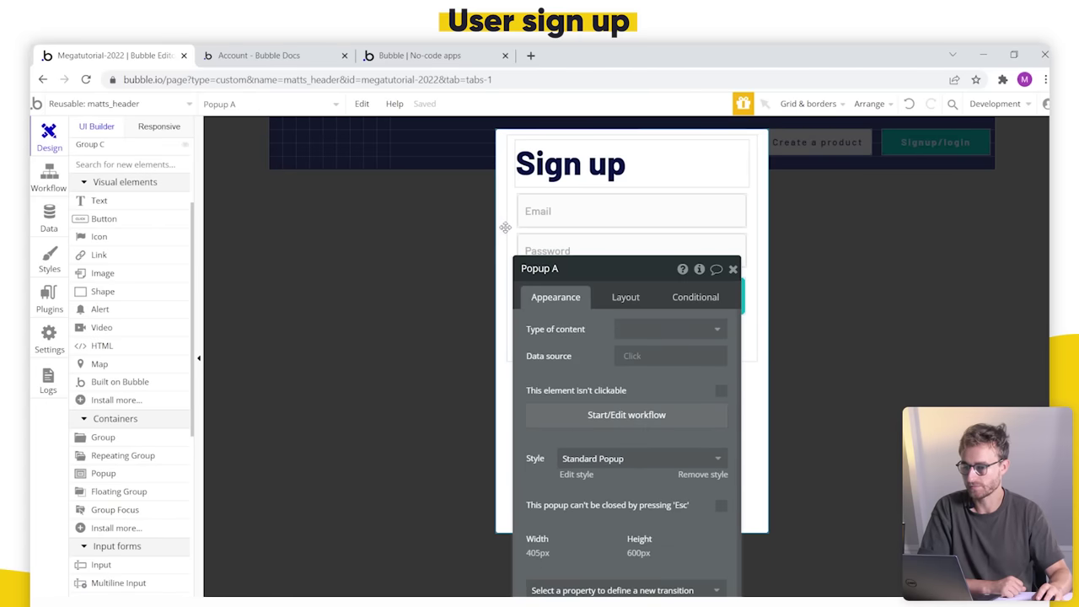
left_click(563, 268)
key("BackSpace")
type("Signup")
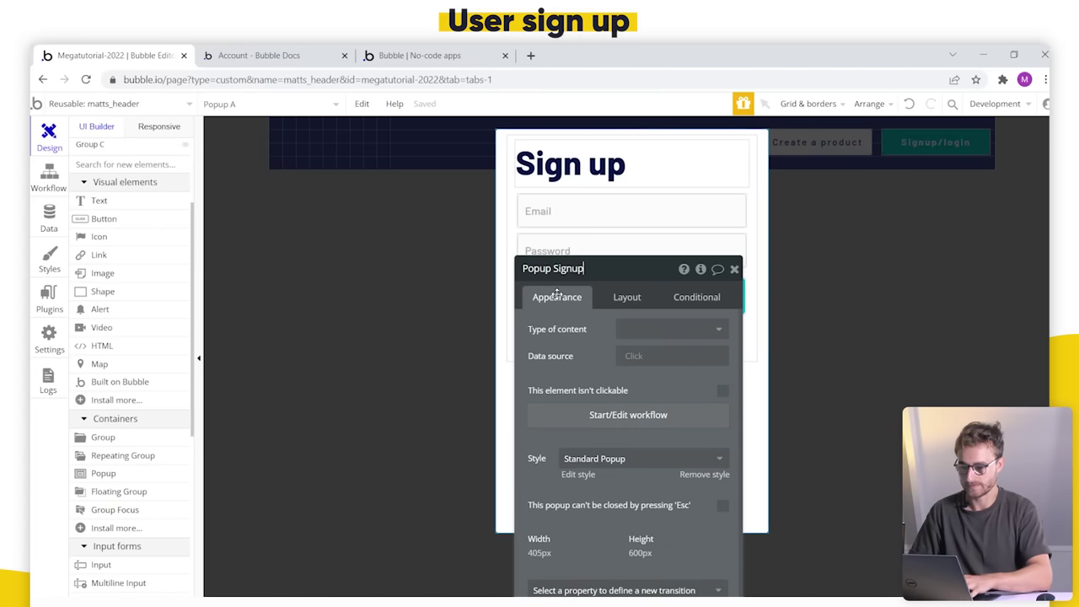
type(" /Login")
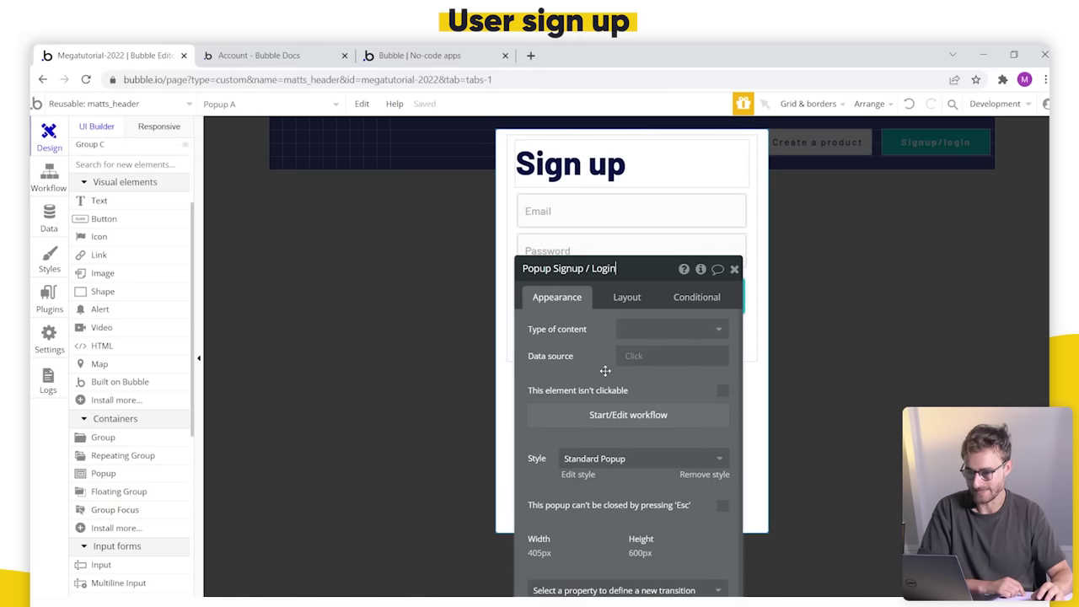
left_click(750, 358)
left_click_drag(632, 361, 638, 326)
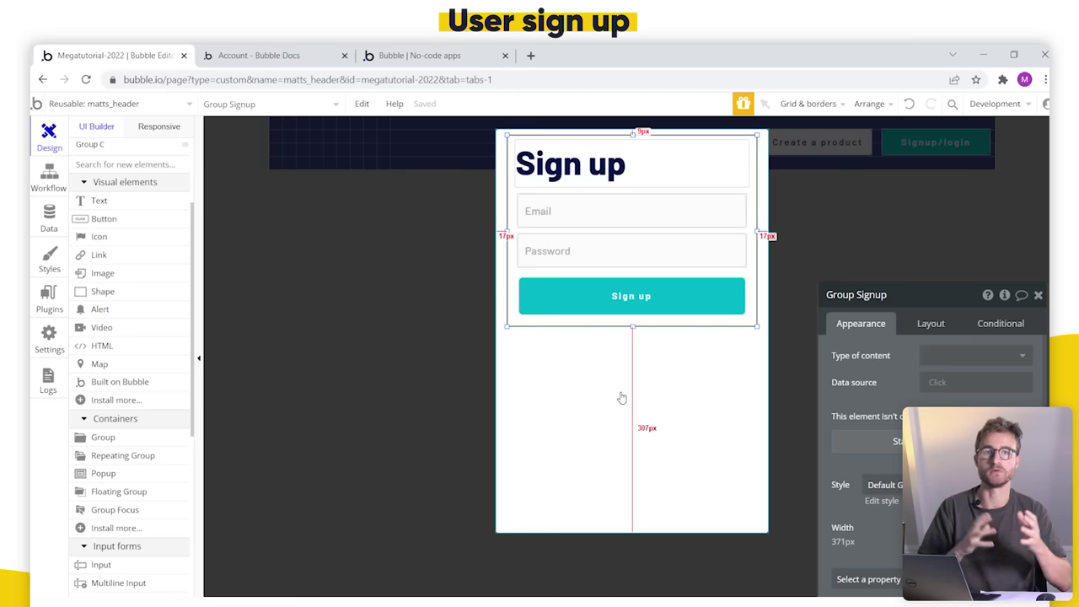
Step: Close the docs and test the Signup/login click in the step-by-step debugger
left_click(344, 54)
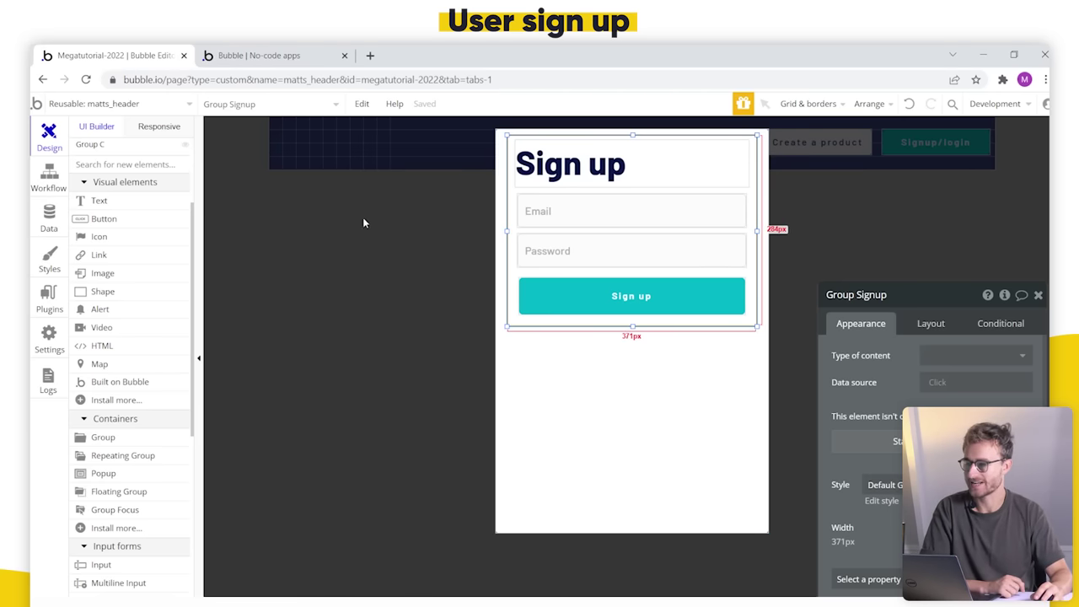
left_click(253, 54)
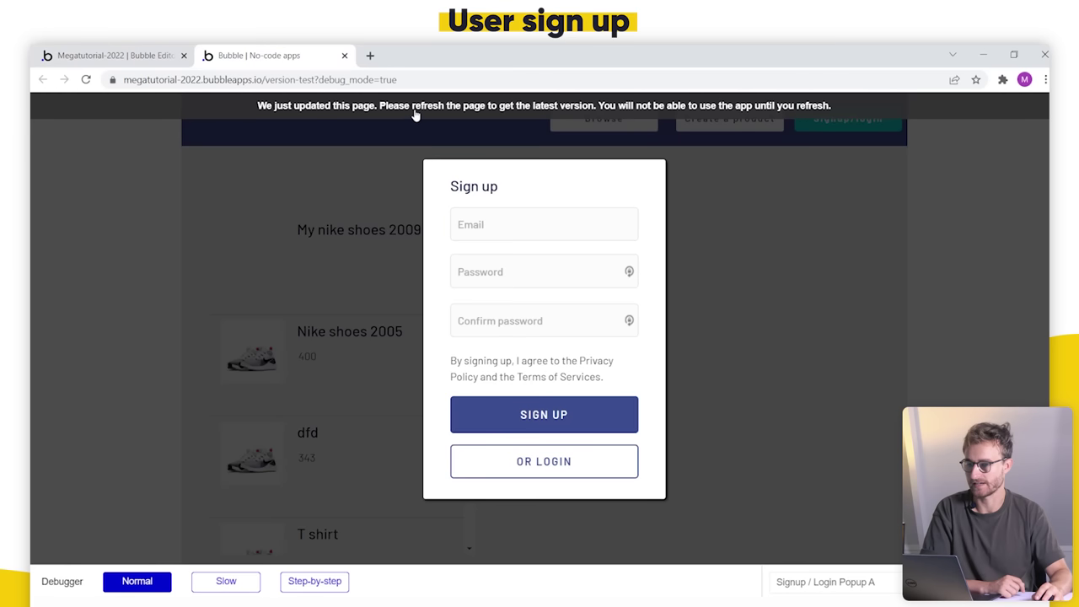
left_click(413, 118)
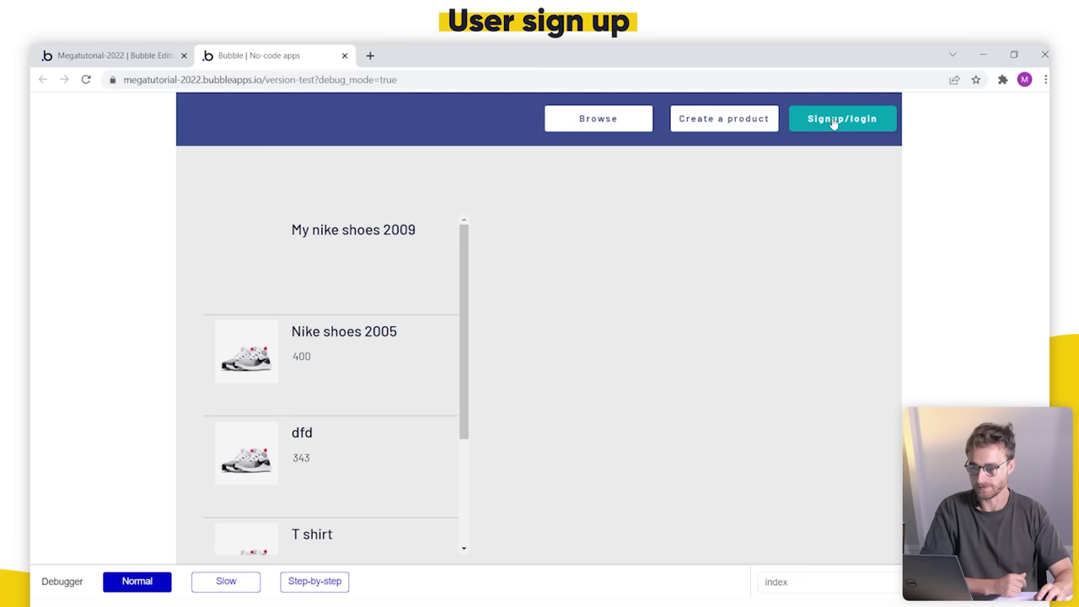
left_click(344, 580)
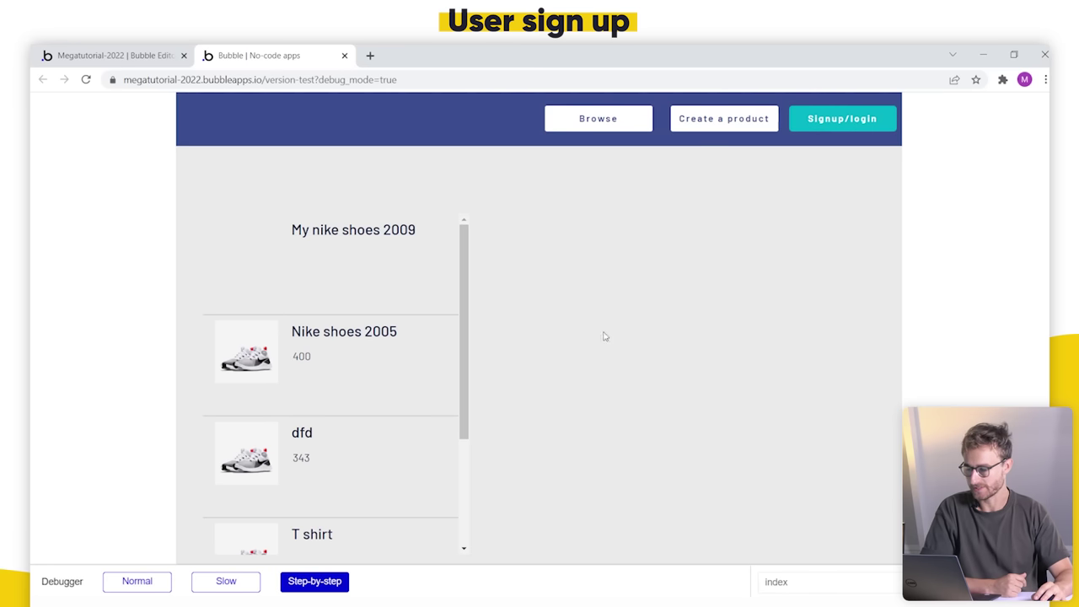
left_click(815, 122)
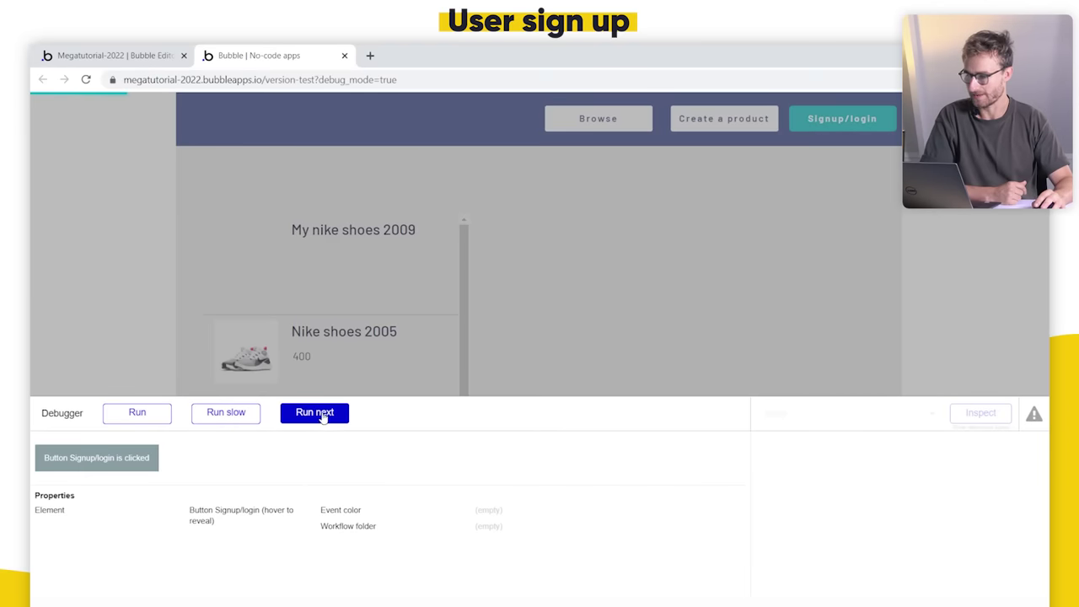
left_click(137, 412)
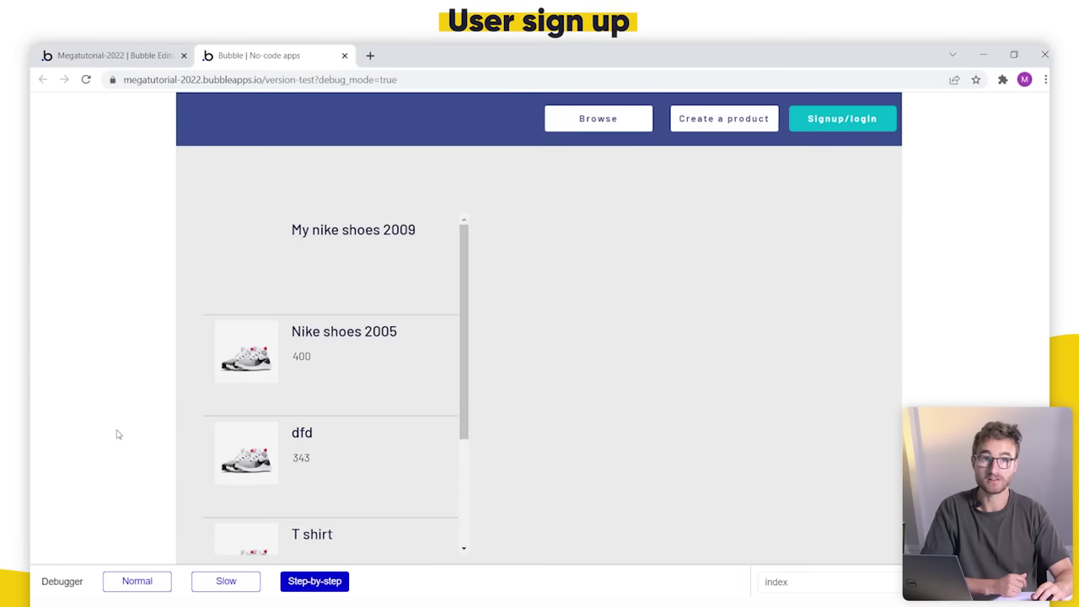
left_click(148, 582)
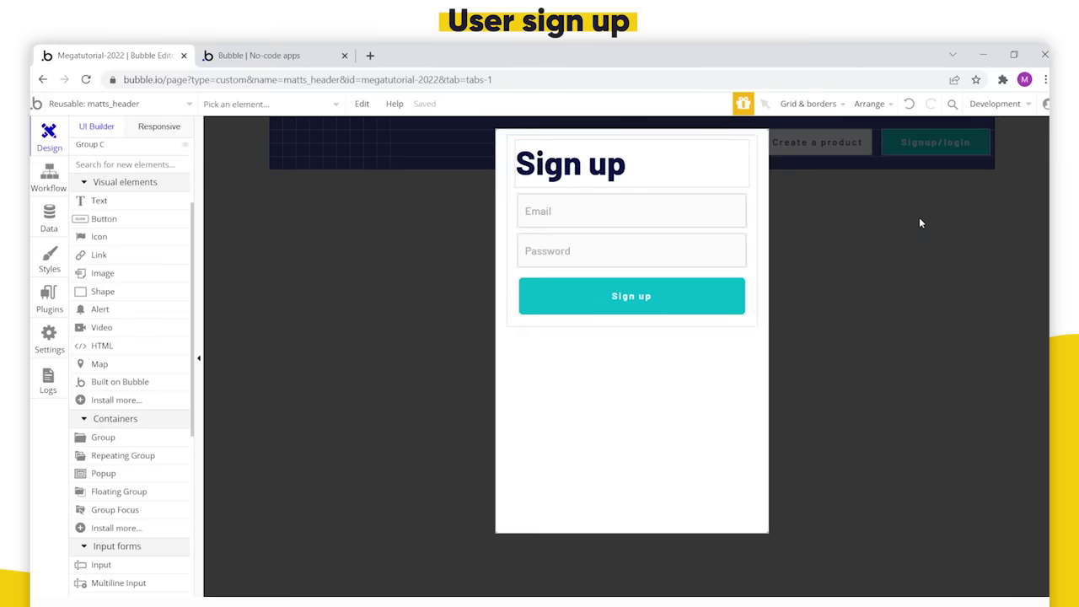
Step: Add a Show Popup Signup / Login step to the Signup/login button's workflow
left_click(920, 224)
left_click(936, 141)
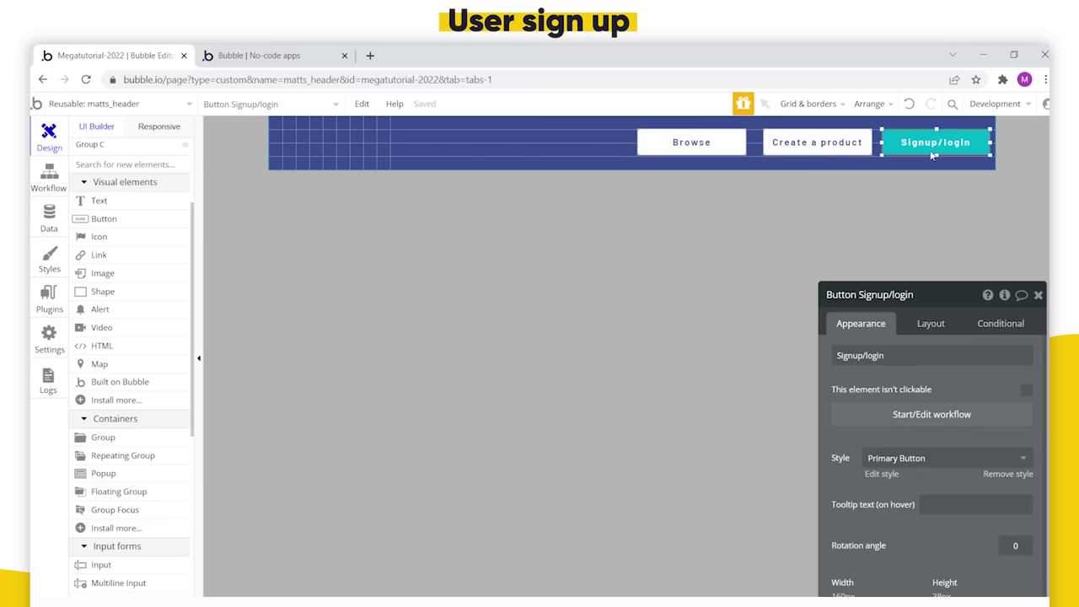
left_click(944, 414)
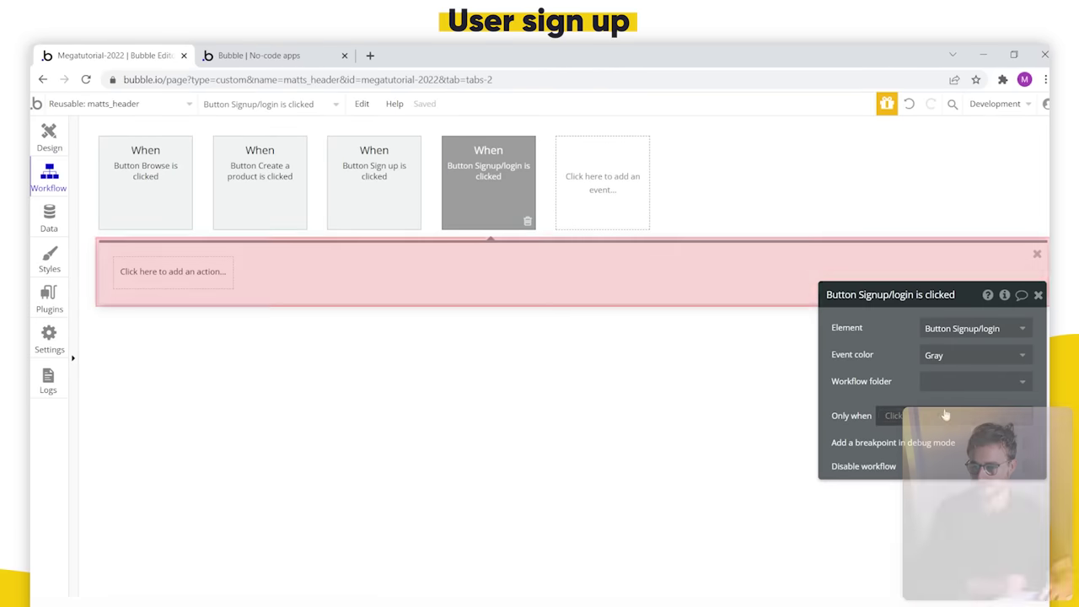
left_click(162, 279)
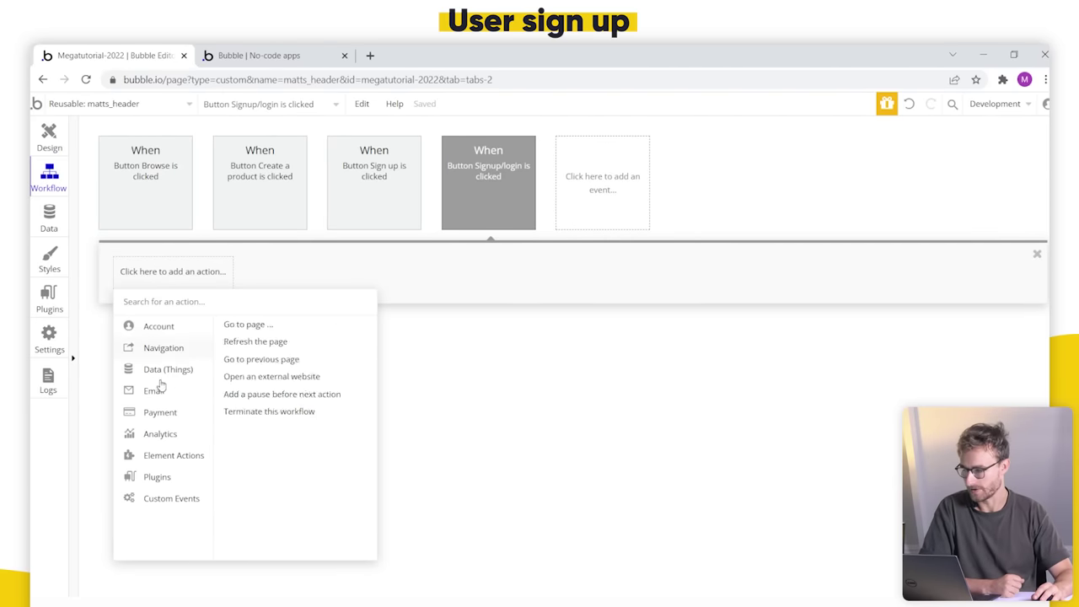
mouse_move(175, 457)
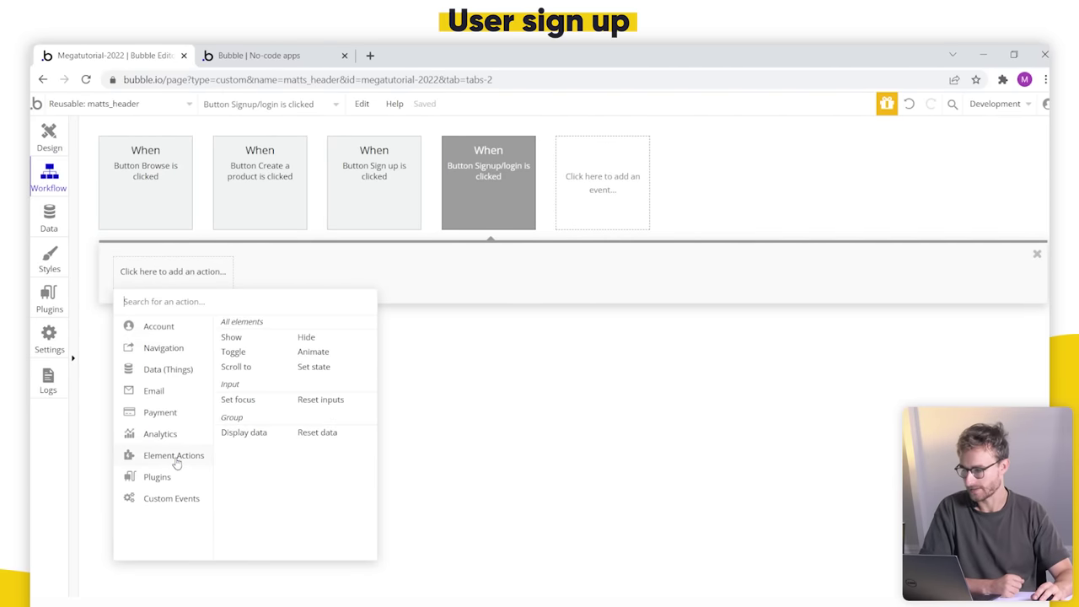
left_click(234, 337)
left_click(611, 324)
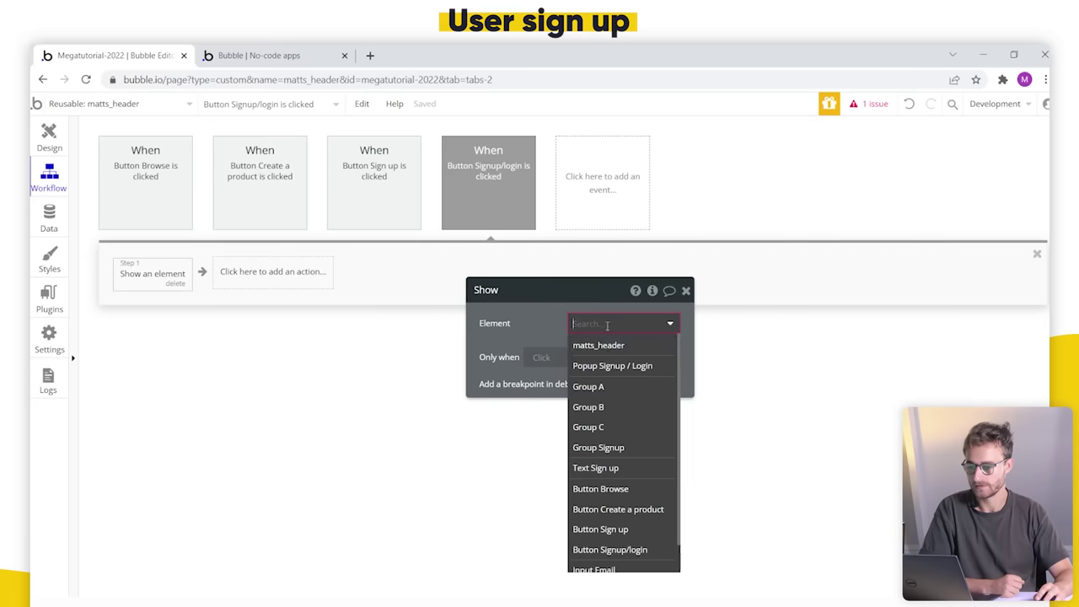
left_click(618, 372)
left_click(283, 57)
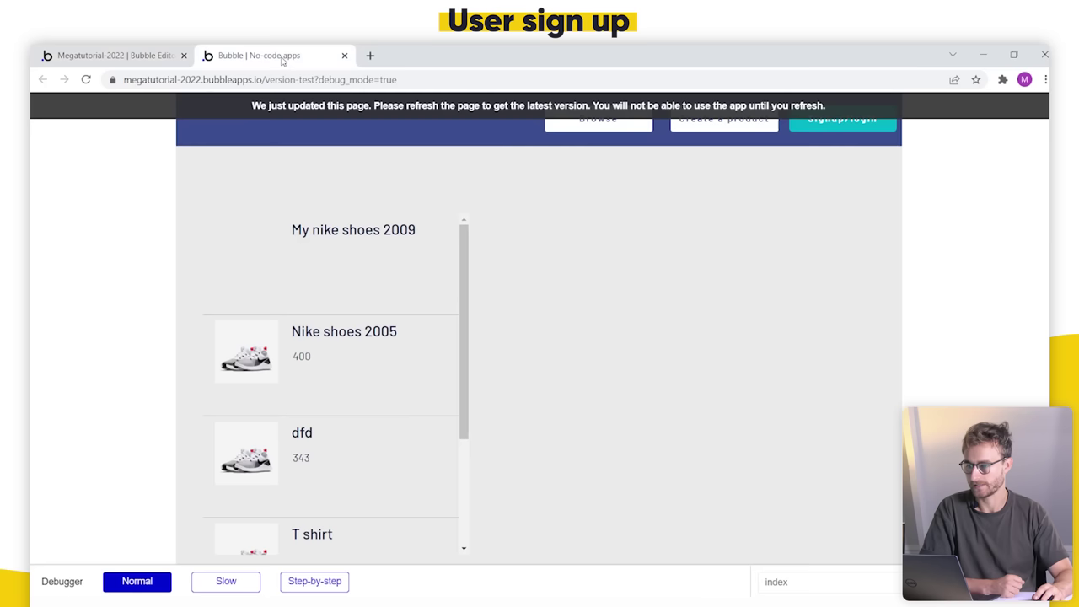
Step: Refresh the preview, open the sign-up popup and enter a plus-addressed test email
left_click(362, 106)
left_click(824, 122)
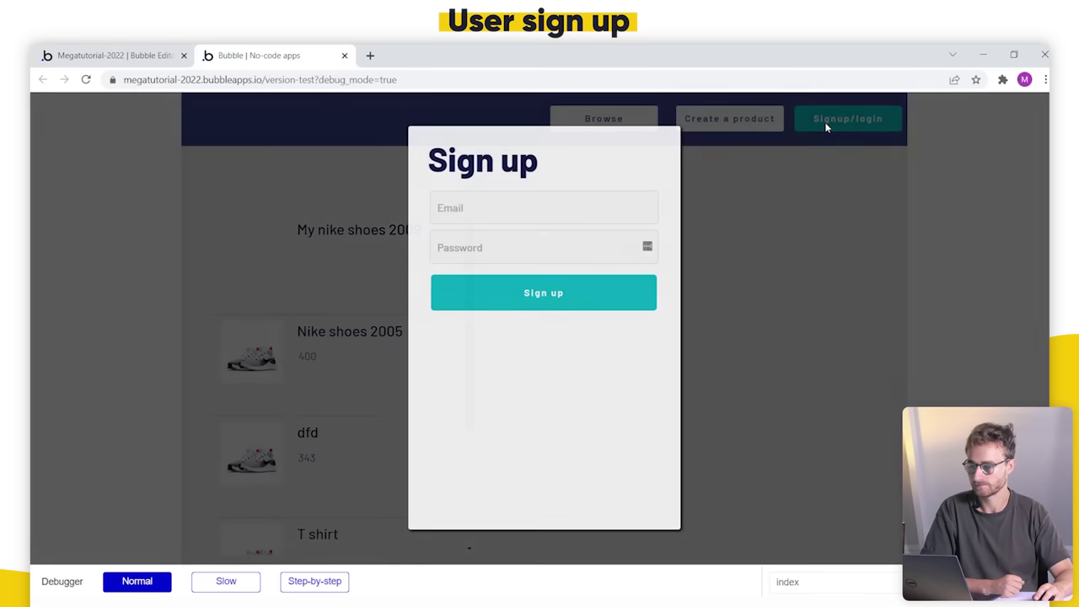
left_click(516, 212)
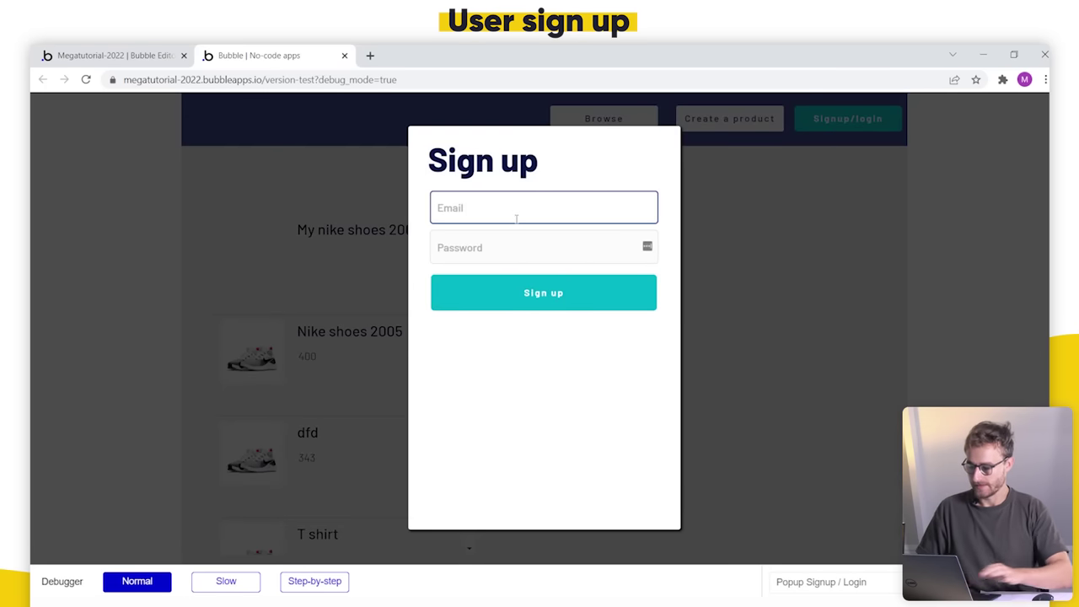
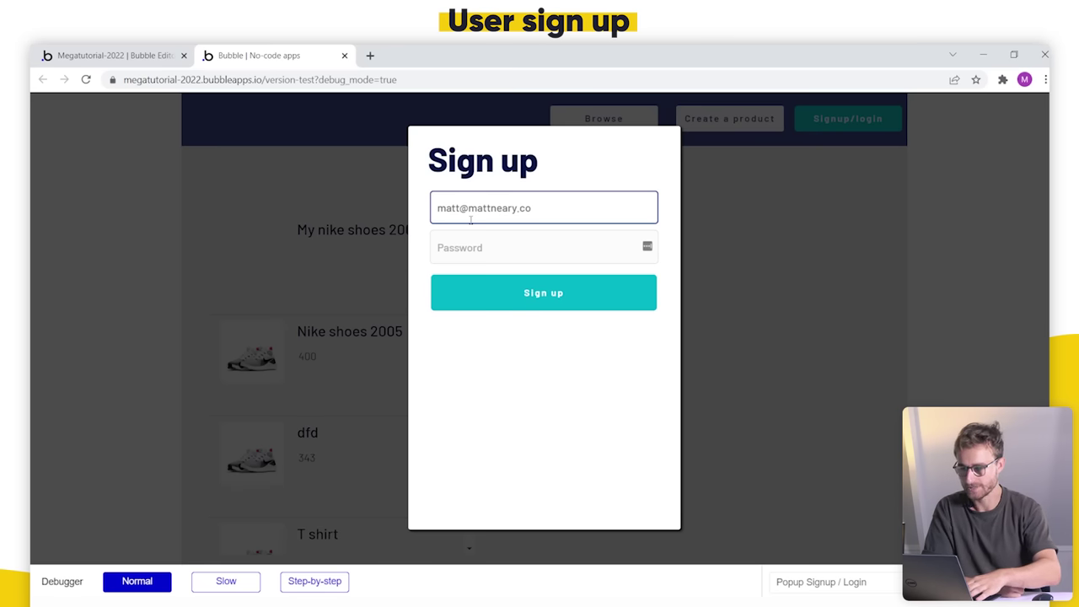
type("+")
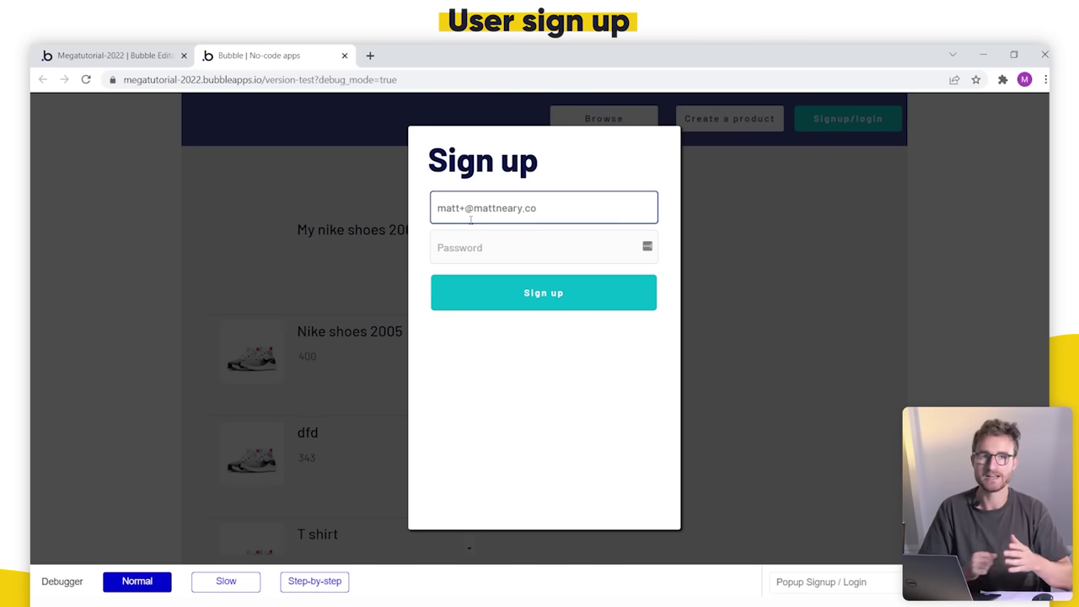
type("somevalue")
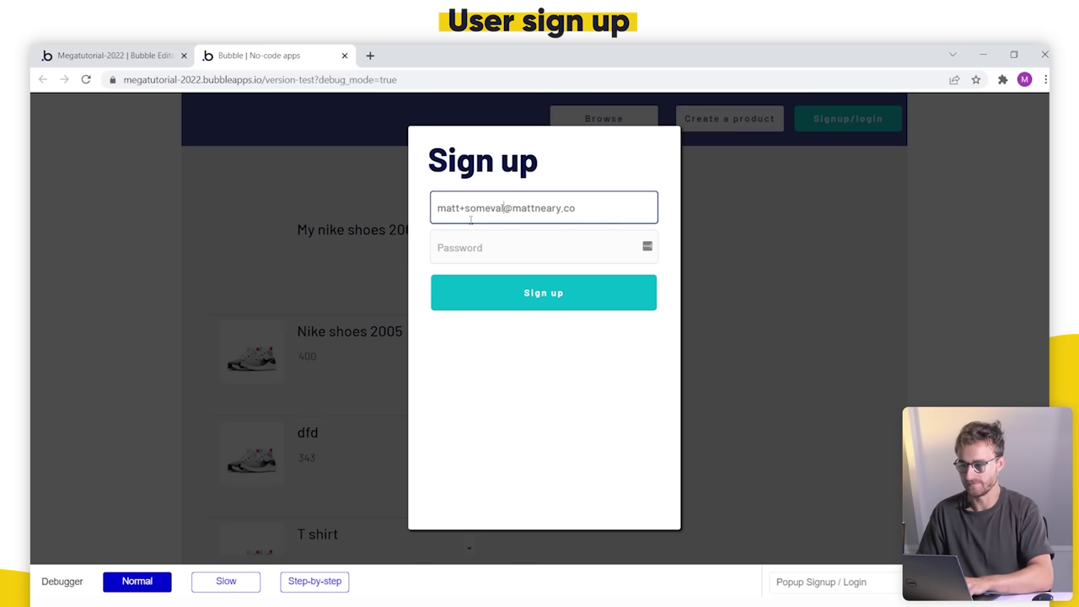
key("BackSpace")
key("BackSpace")
key("BackSpace")
key("BackSpace")
key("BackSpace")
key("BackSpace")
key("BackSpace")
key("BackSpace")
key("BackSpace")
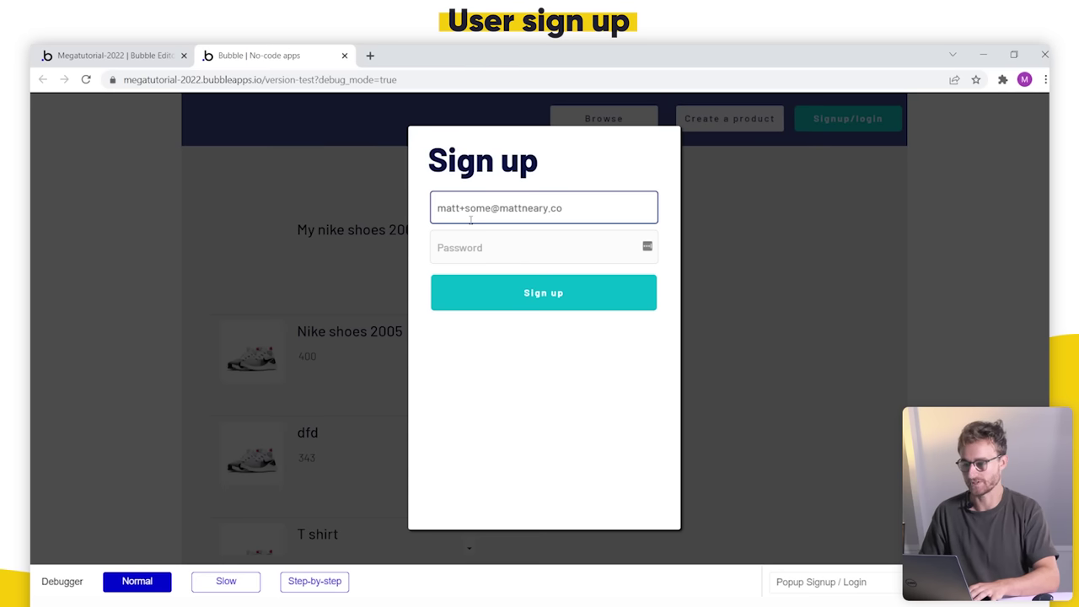
type("te")
key("BackSpace")
key("BackSpace")
key("BackSpace")
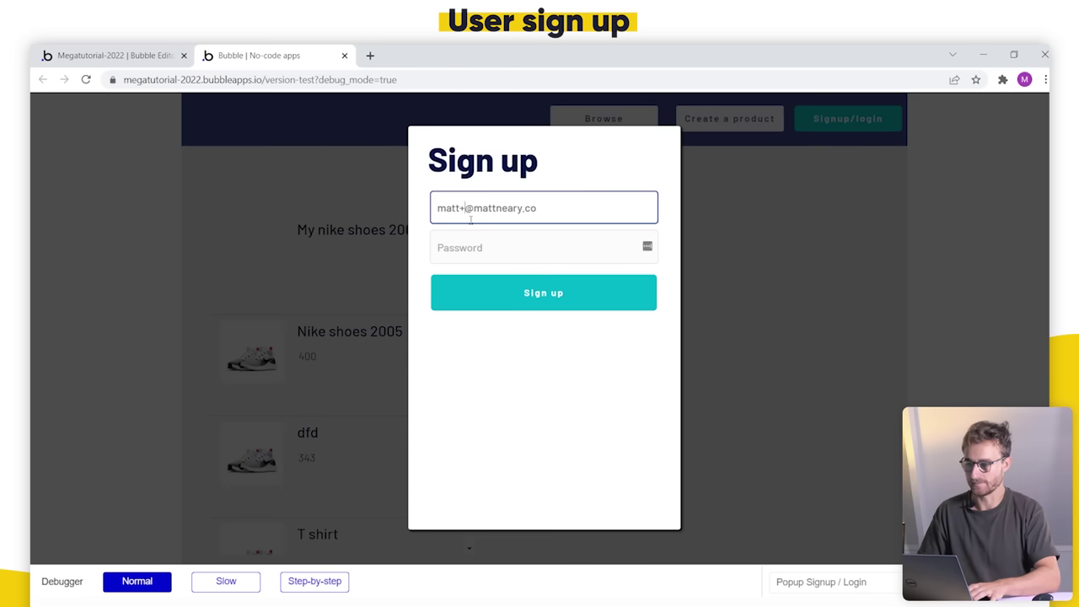
type("+1")
key("BackSpace")
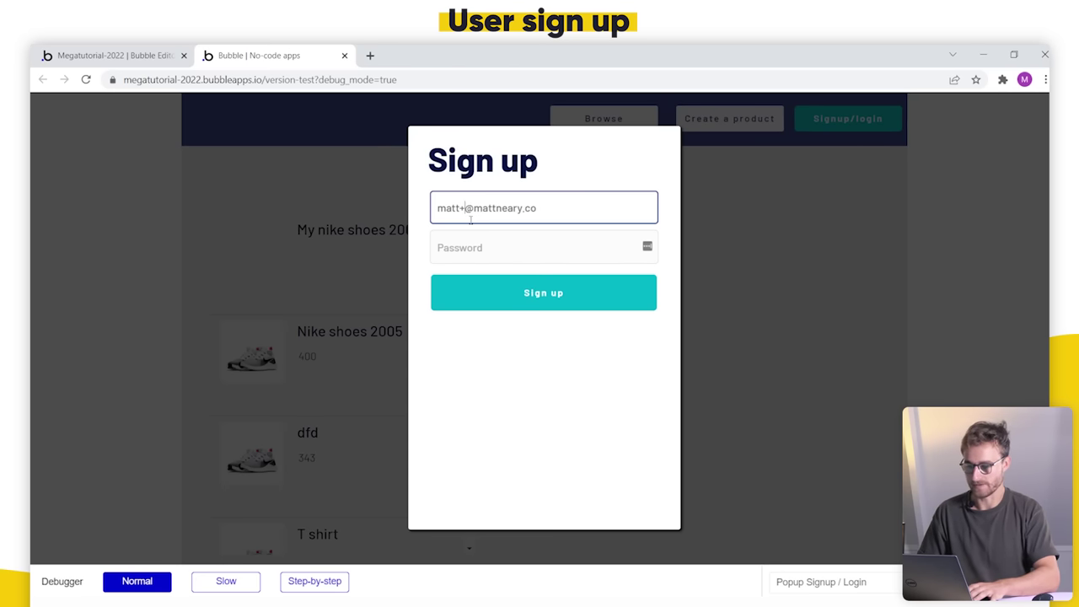
type("26")
key("BackSpace")
key("BackSpace")
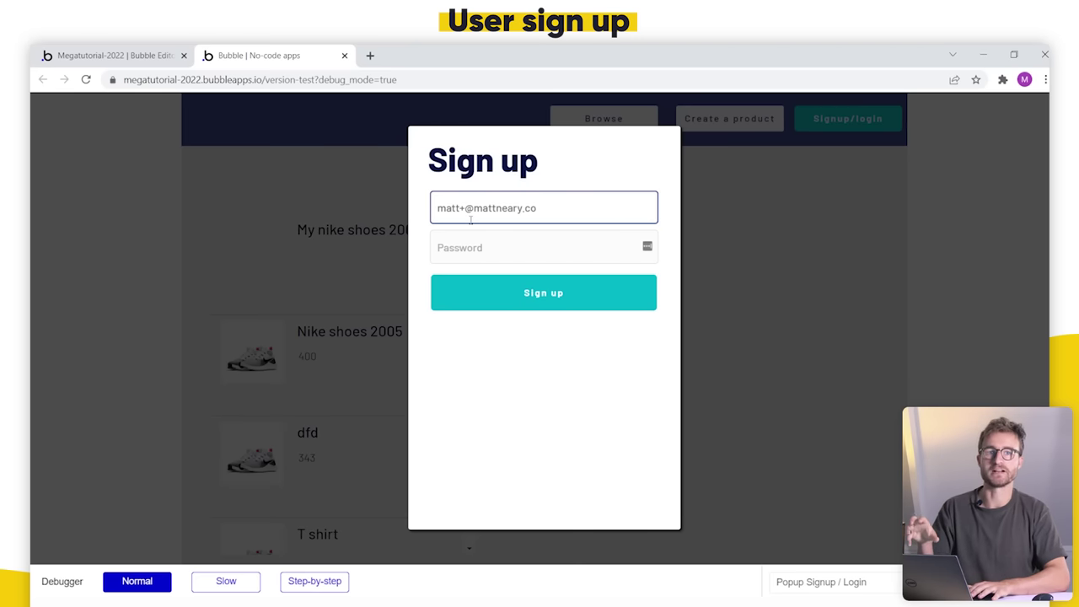
type("dfdhsfsd")
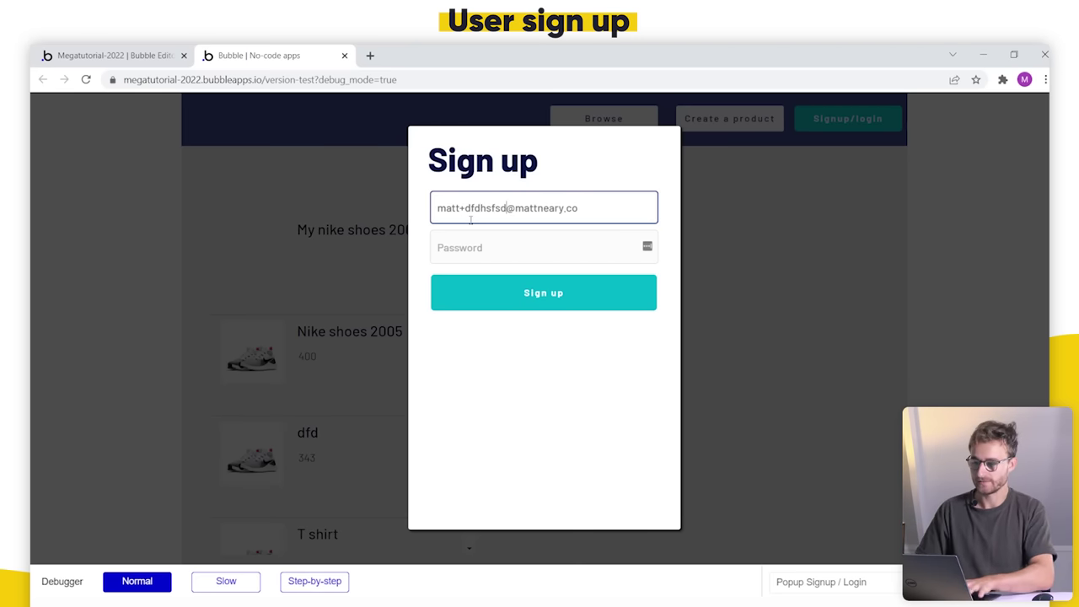
Step: Replace the random suffix in the email's plus-address with 'test'
left_click(570, 208)
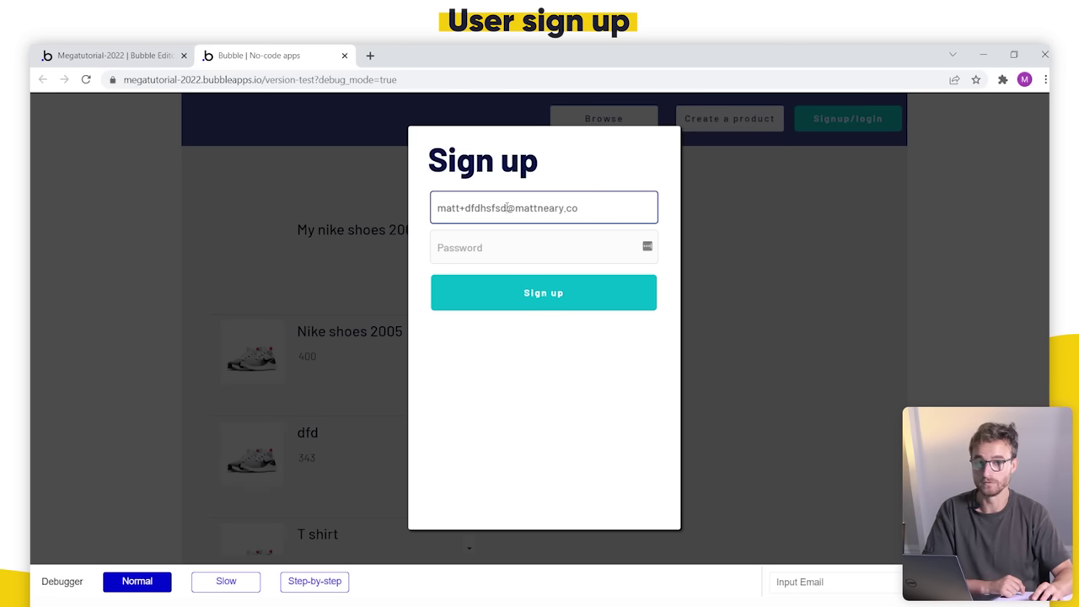
left_click_drag(508, 207, 590, 207)
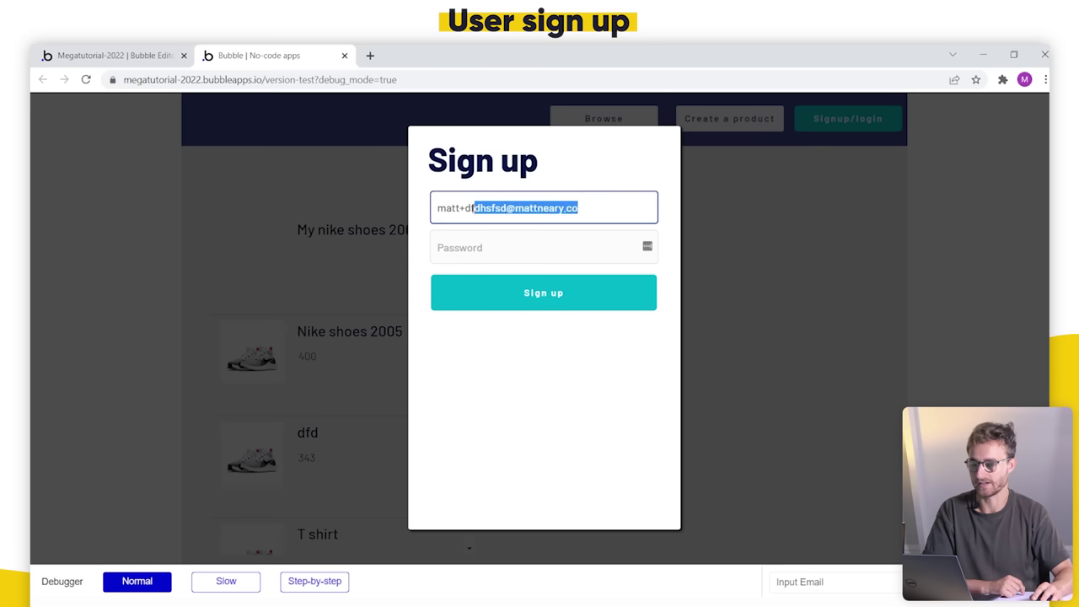
left_click_drag(474, 208, 411, 214)
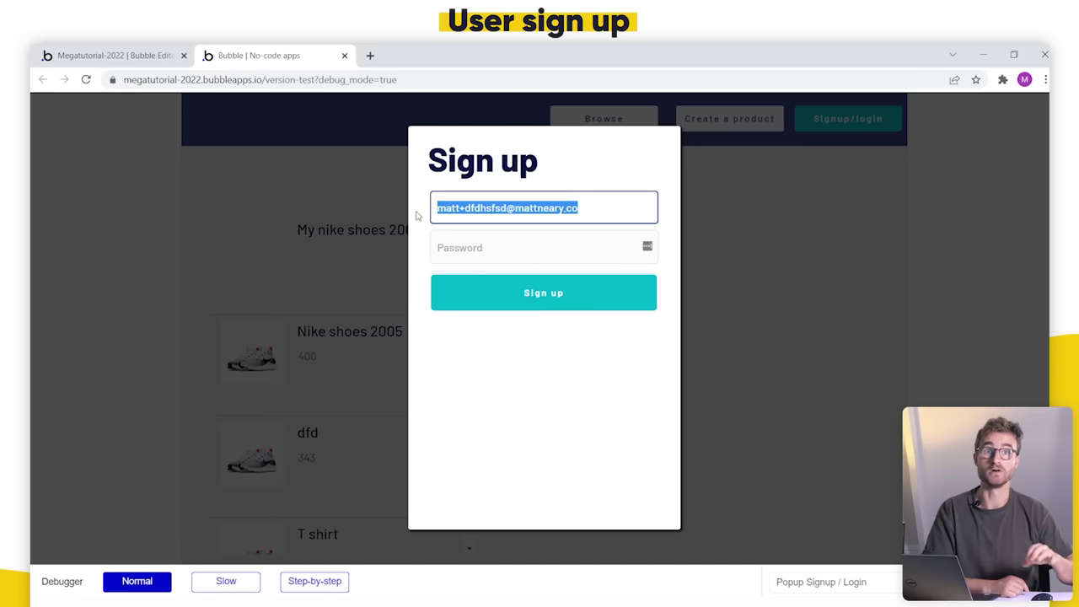
double_click(482, 209)
type("test")
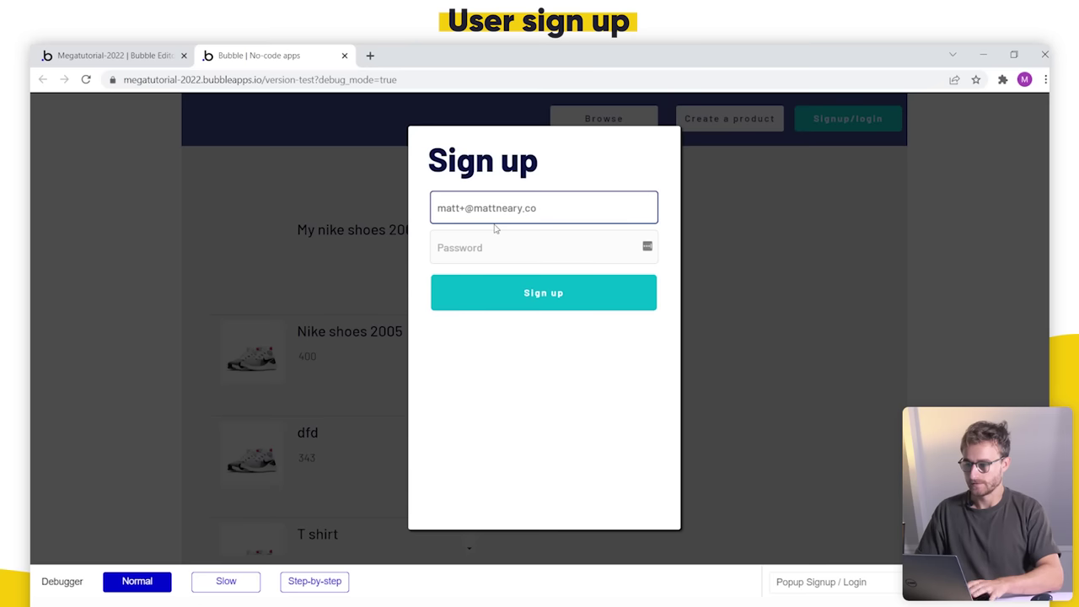
Step: Enter a test password, submit the Sign up form, and return to the editor
left_click(498, 244)
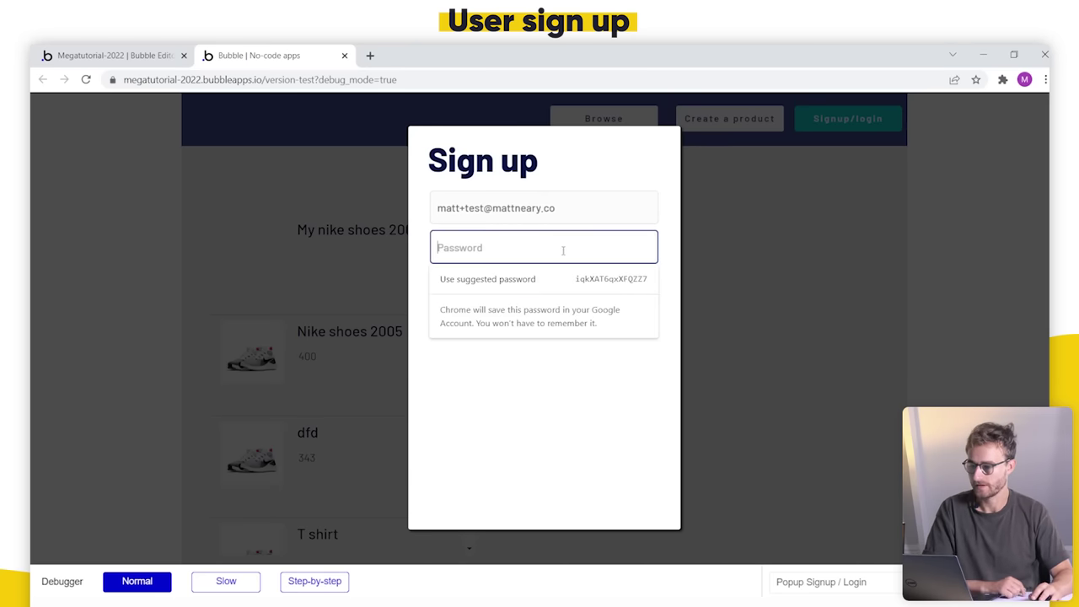
type("te")
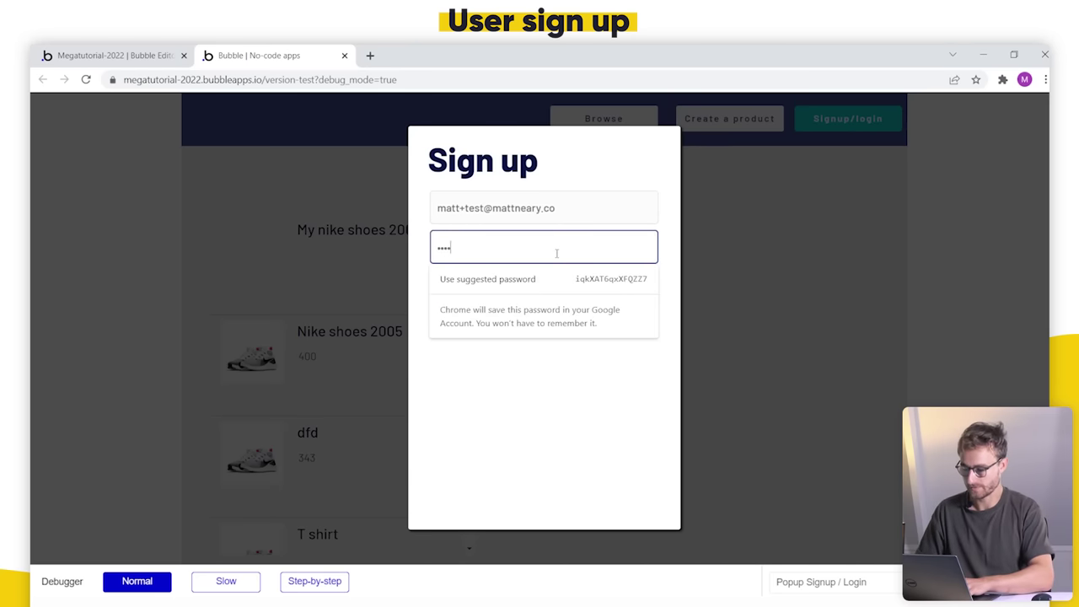
left_click(566, 371)
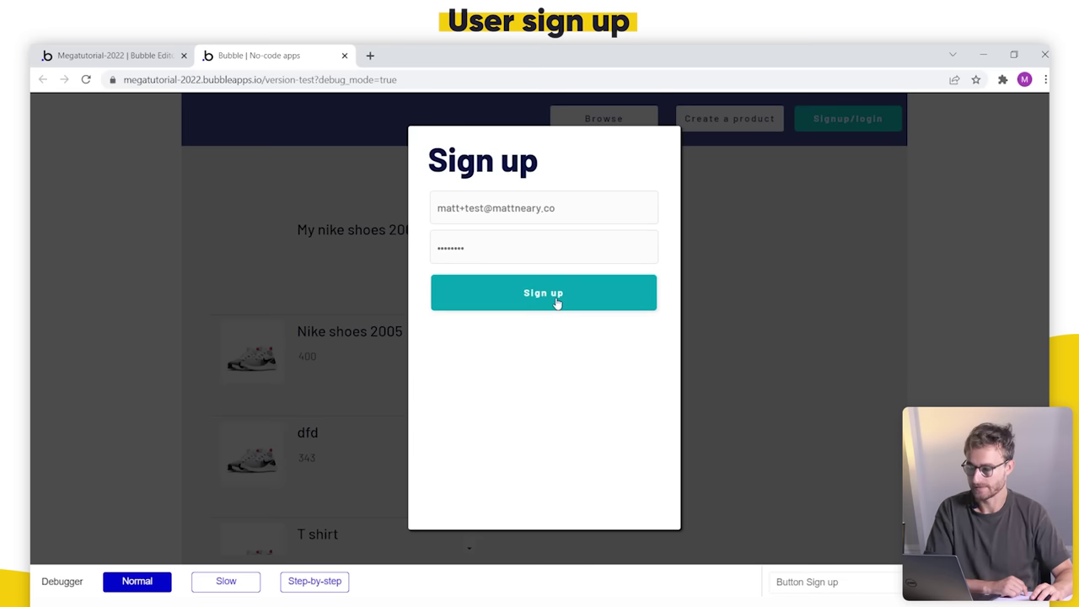
left_click(556, 302)
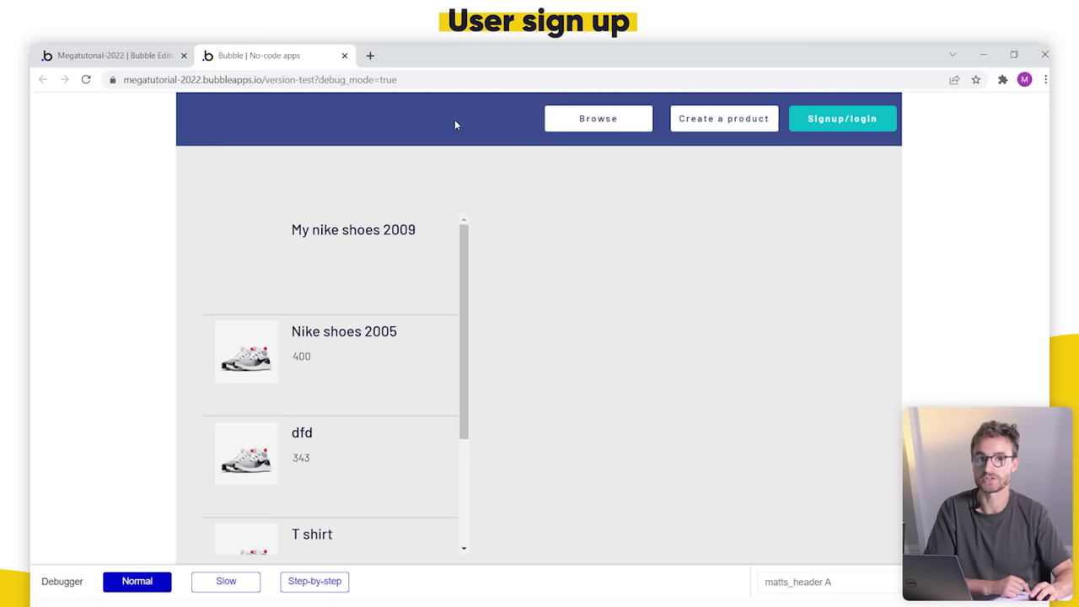
left_click(116, 55)
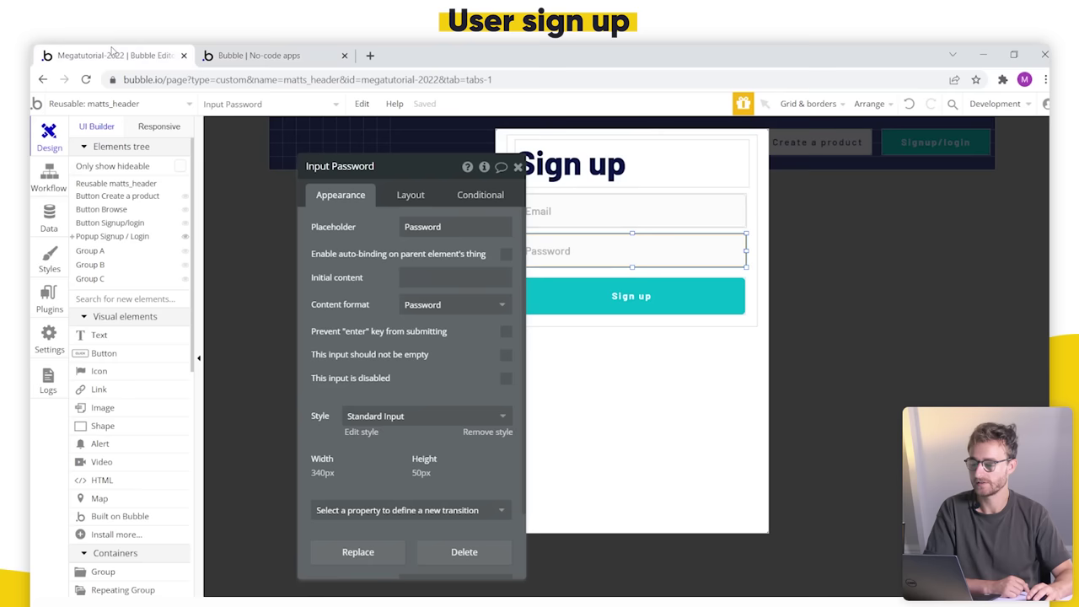
Step: Draw a header text reading 'Logged in as:' styled H3 Sub Heading - Light
left_click(131, 340)
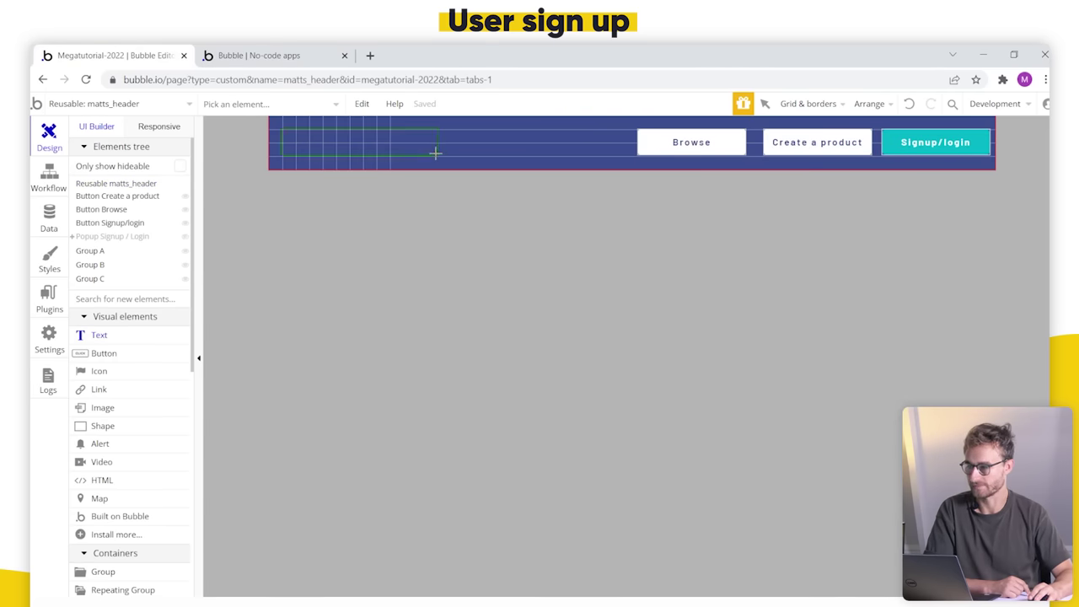
left_click_drag(435, 152, 435, 156)
left_click(419, 406)
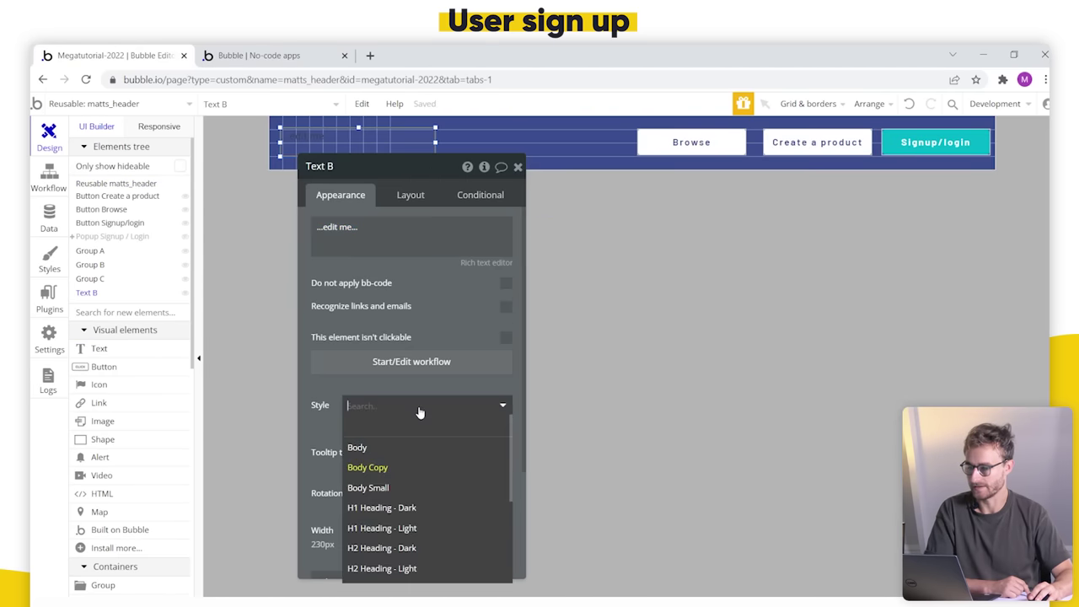
scroll(448, 531, "down", 1)
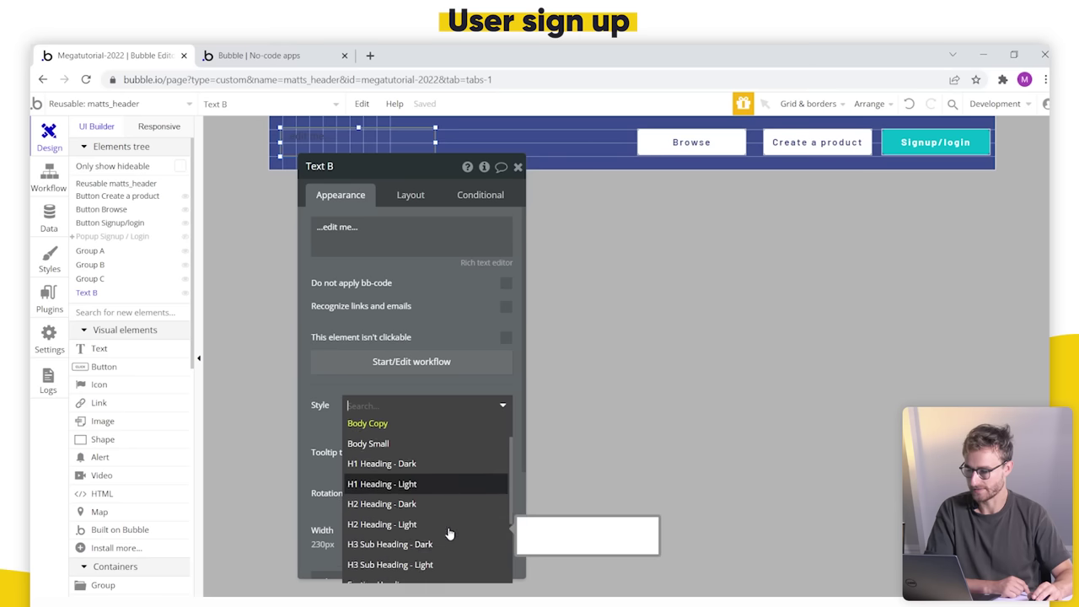
left_click(435, 506)
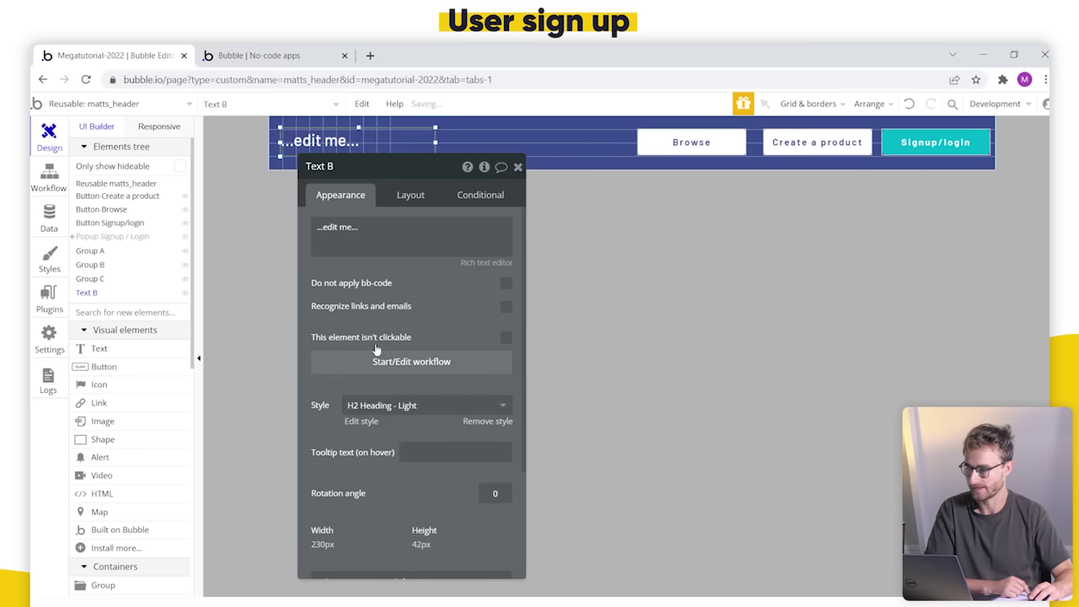
triple_click(389, 240)
type("Logged")
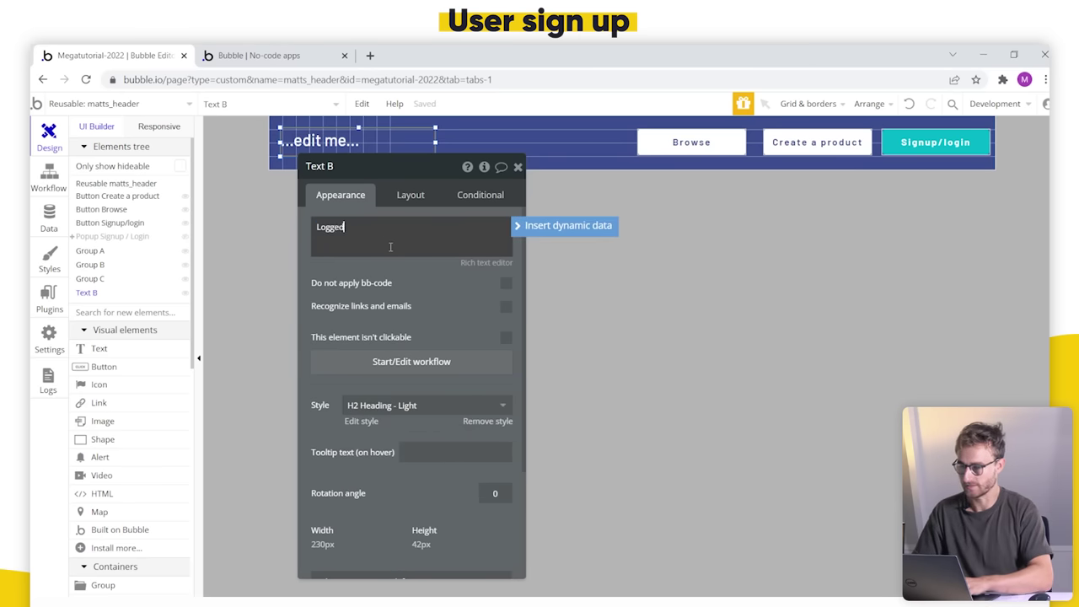
type(" in as:")
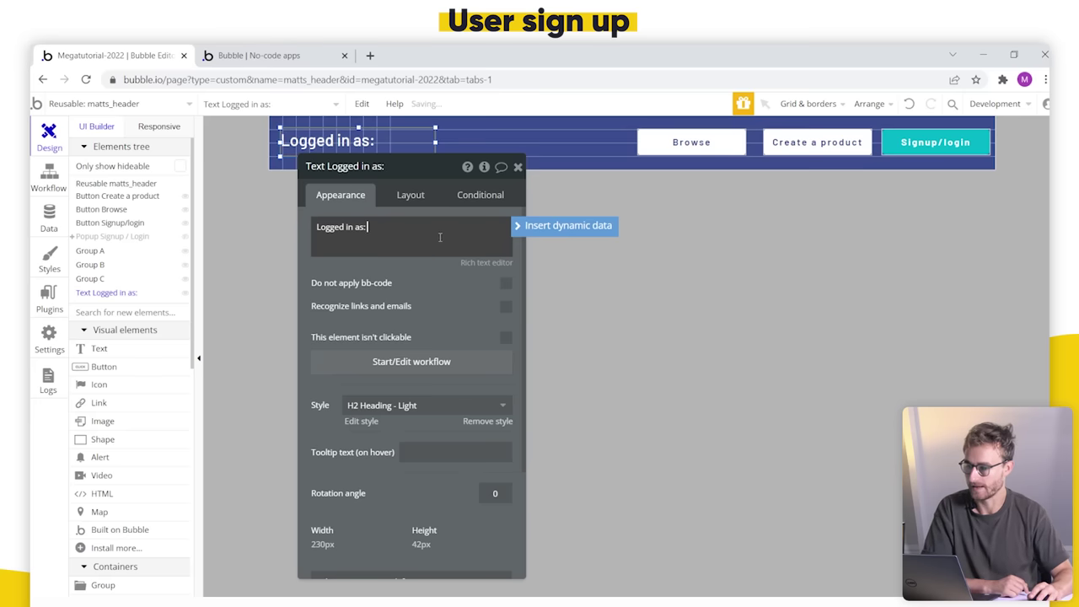
left_click(412, 408)
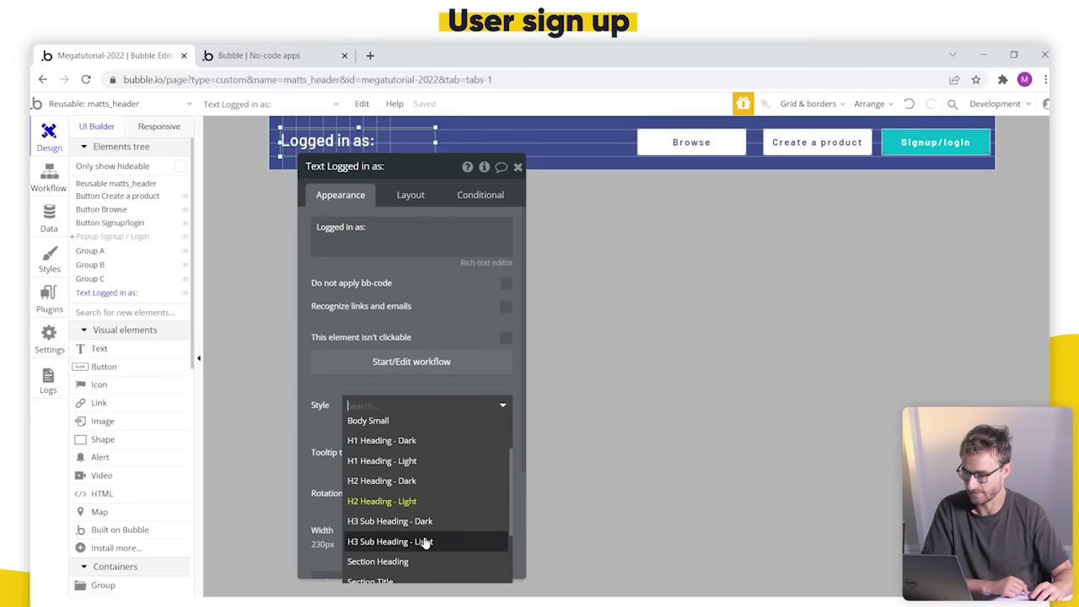
left_click(426, 542)
left_click(428, 243)
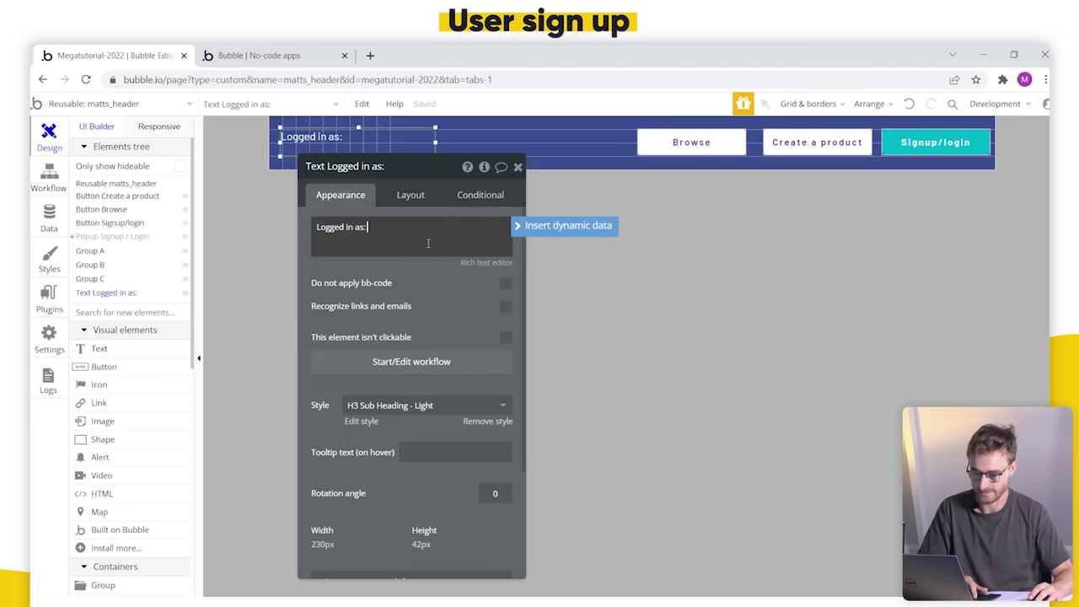
left_click(609, 225)
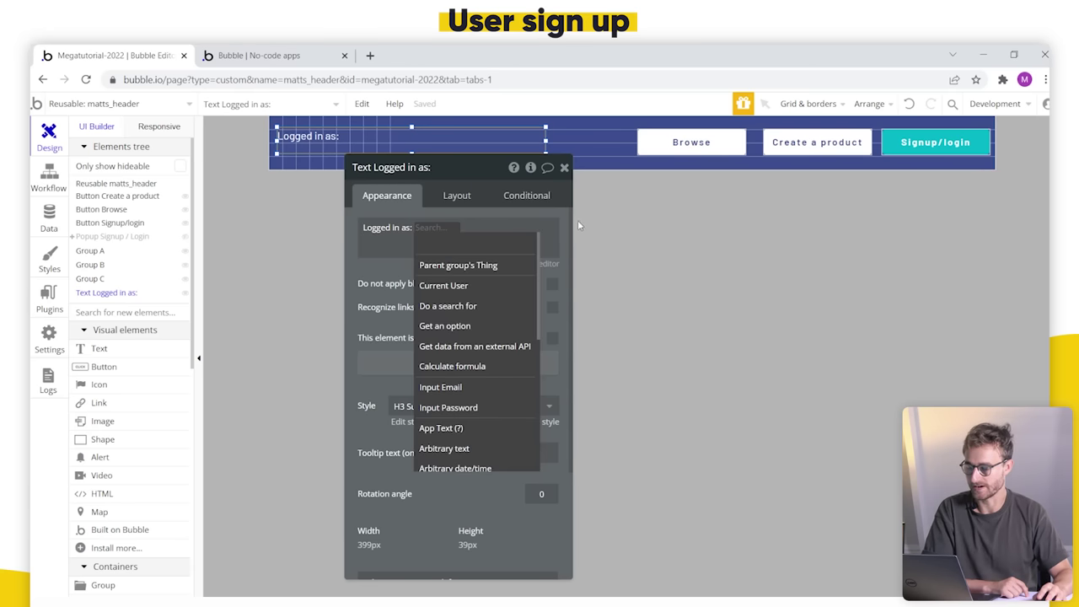
left_click(496, 287)
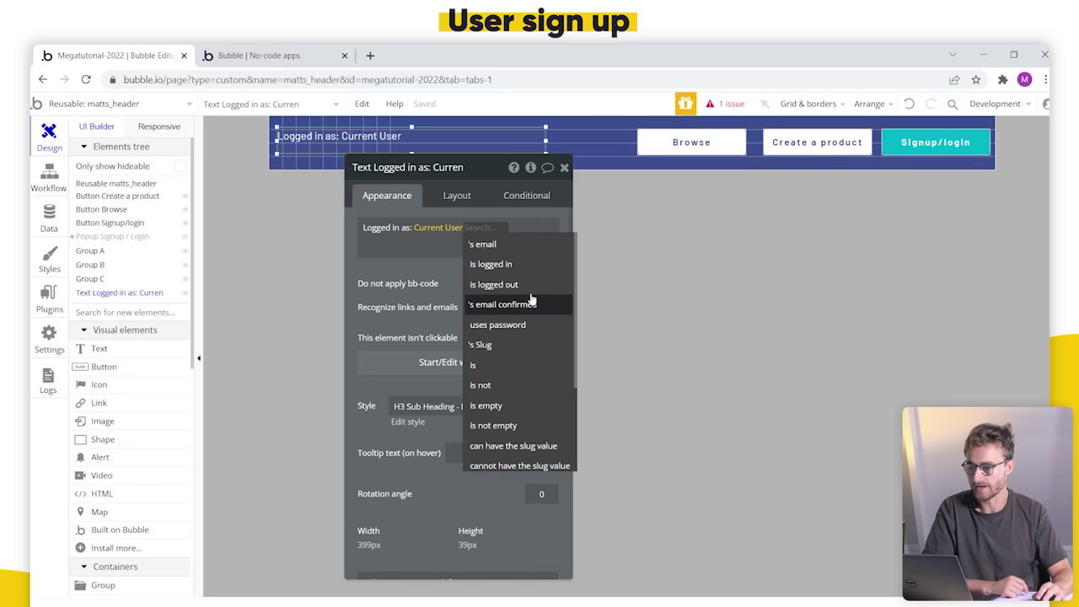
left_click(532, 246)
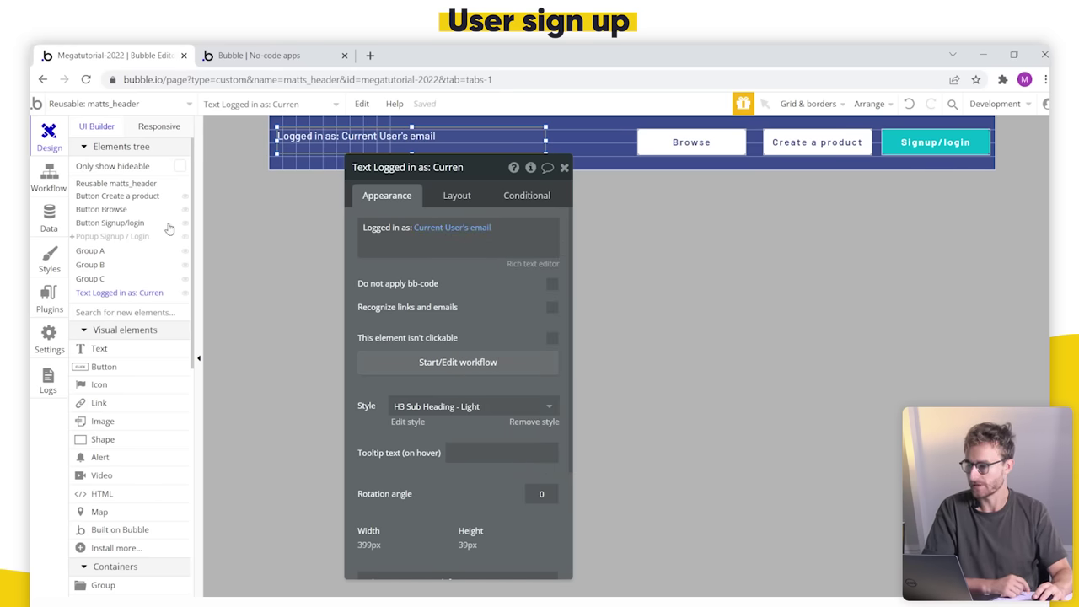
Step: Check the User type's fields, then confirm the reloaded preview shows 'Logged in as:' with the user's email
left_click(51, 217)
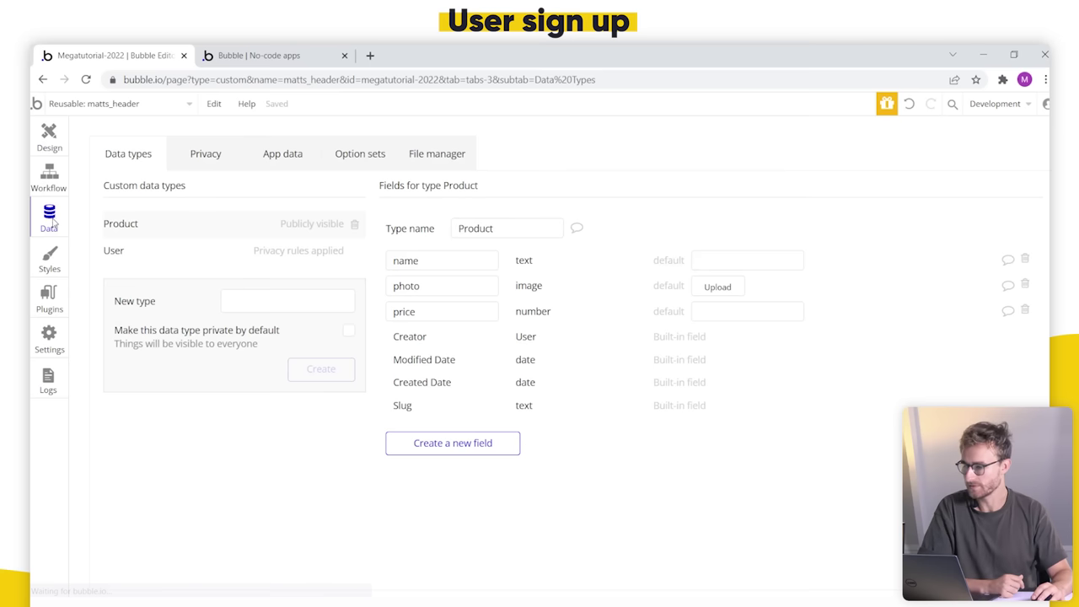
left_click(170, 261)
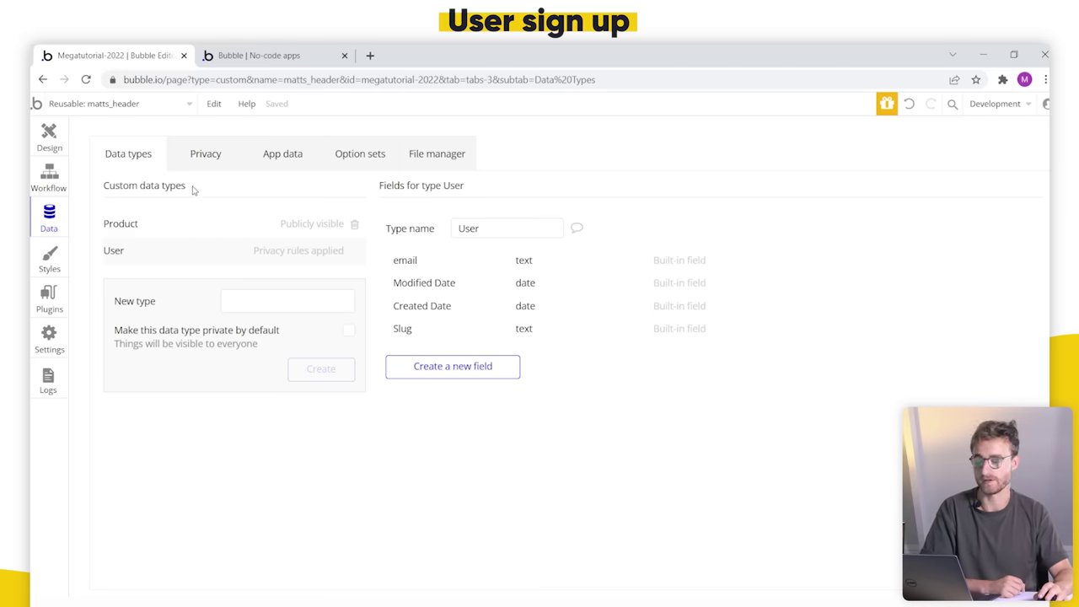
left_click(314, 57)
left_click(400, 118)
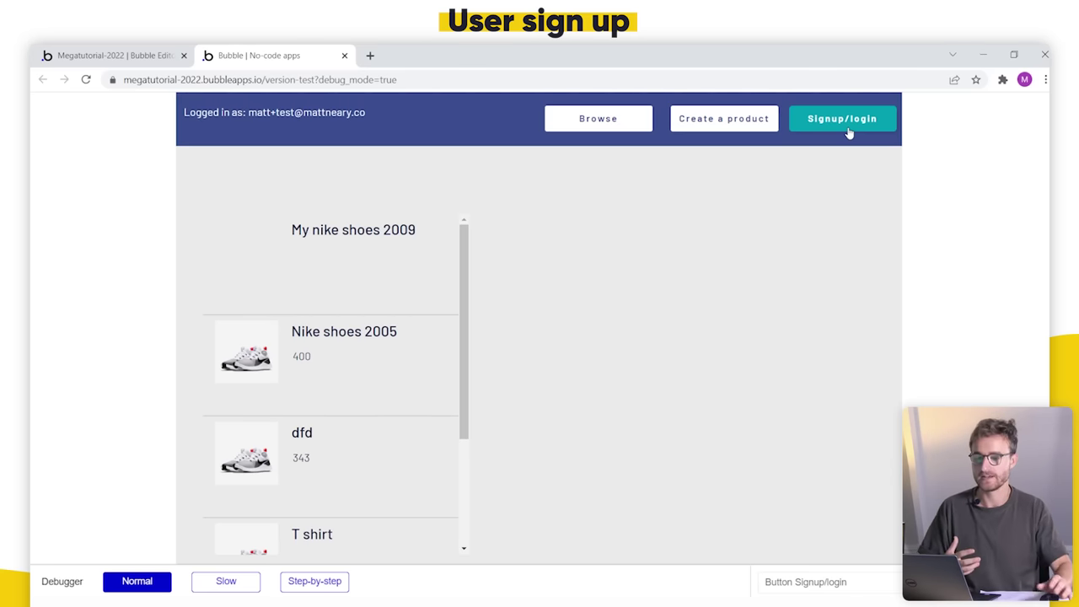
key("ctrl+Page_Up")
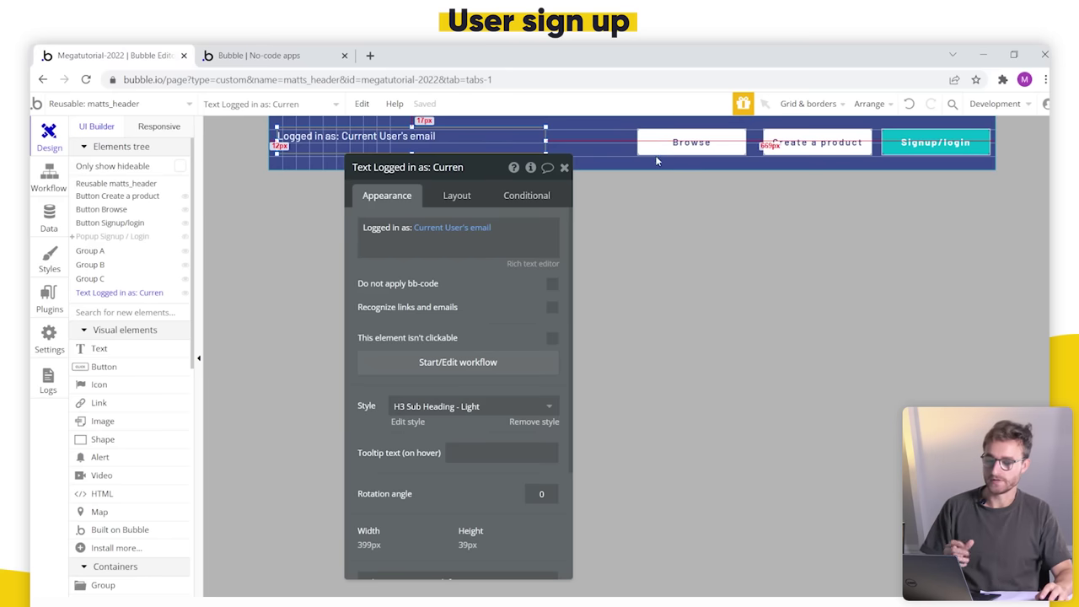
Step: Shift the Browse and Create a product header buttons to the left
left_click(678, 147)
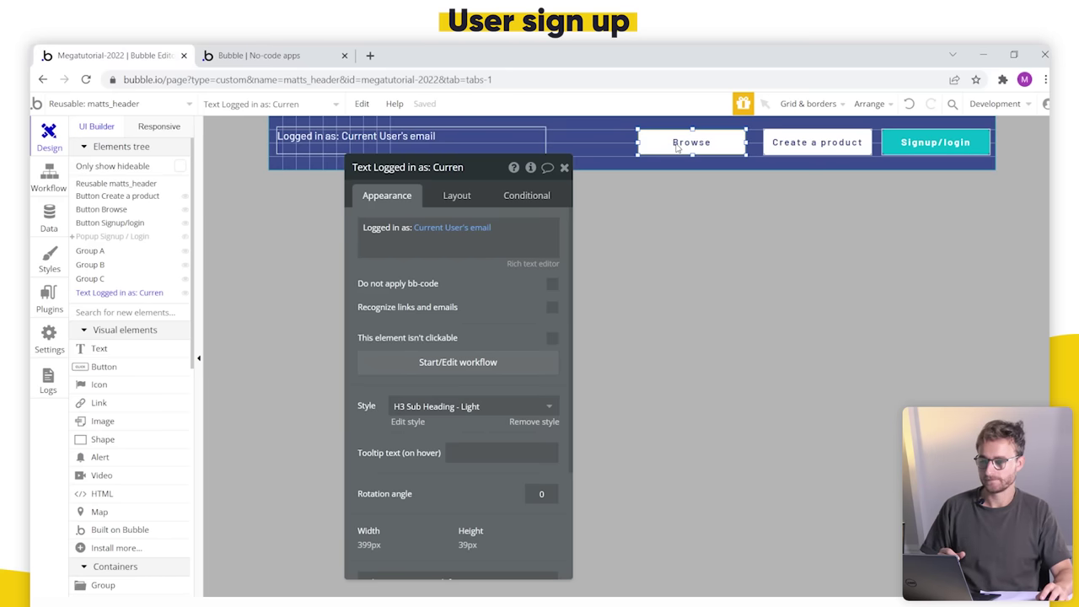
left_click(807, 150, "shift")
left_click_drag(465, 175, 499, 288)
left_click_drag(693, 139, 606, 147)
Step: Duplicate Signup/login as a 120px 'Log out' button in the freed space and start its workflow
left_click(906, 145)
key("ctrl+c")
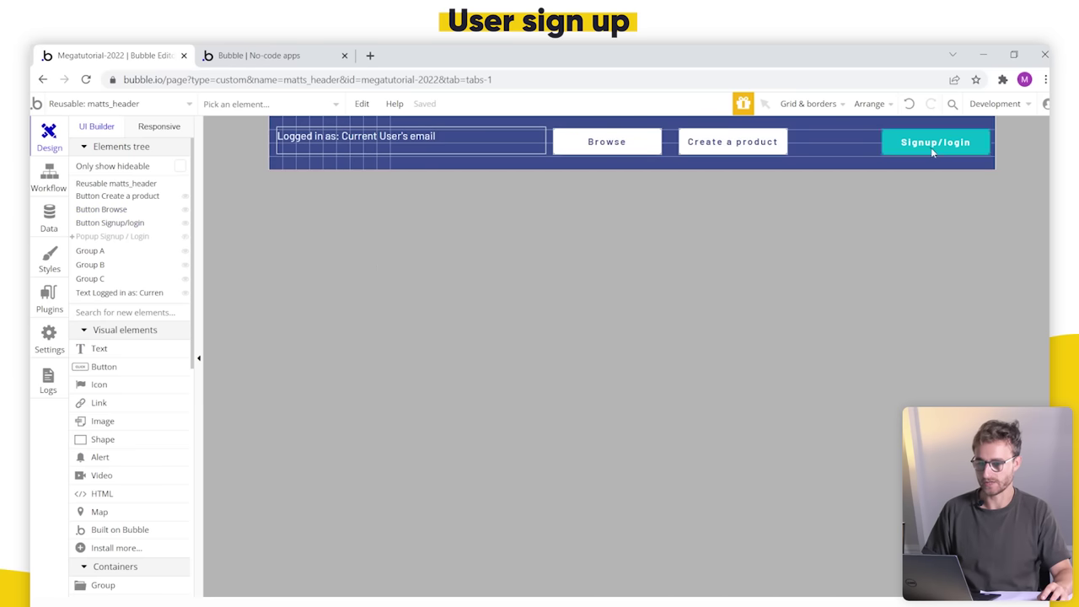
key("ctrl+v")
left_click(841, 148)
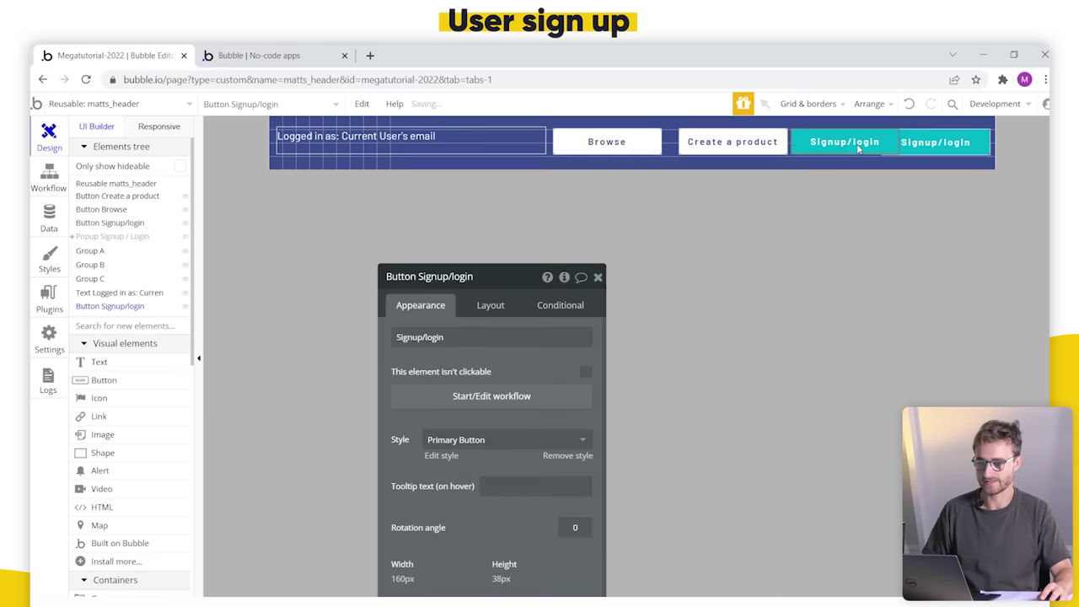
left_click_drag(896, 144, 874, 141)
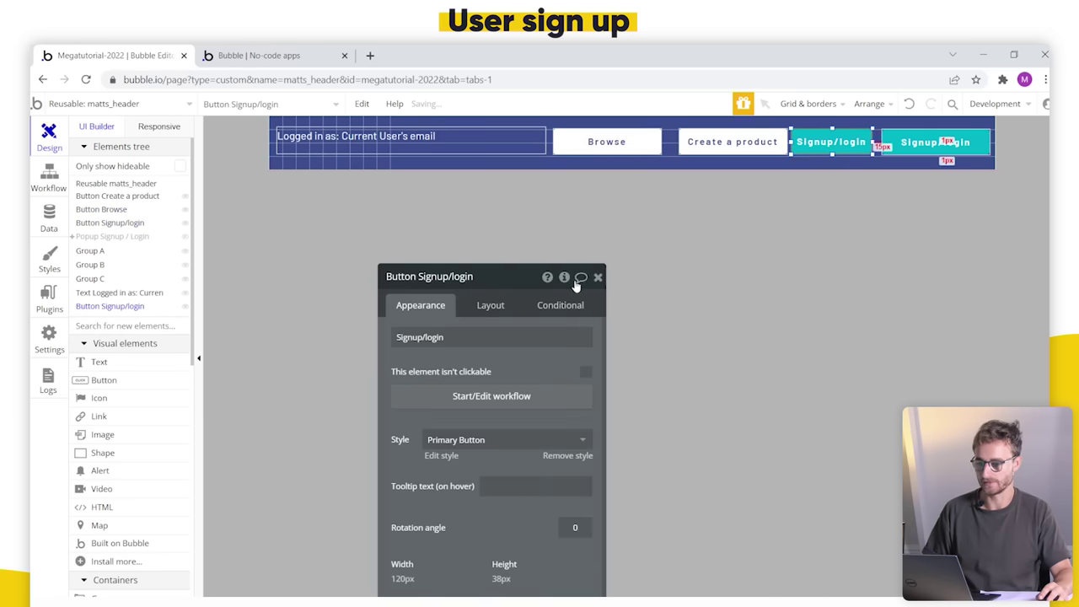
triple_click(513, 339)
type("Log out")
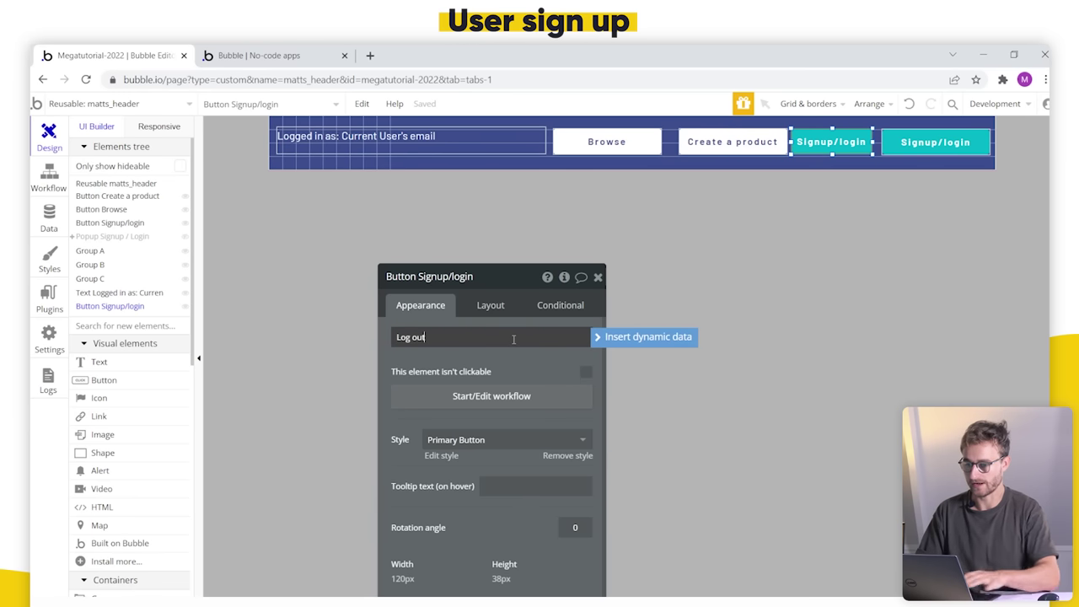
left_click(501, 398)
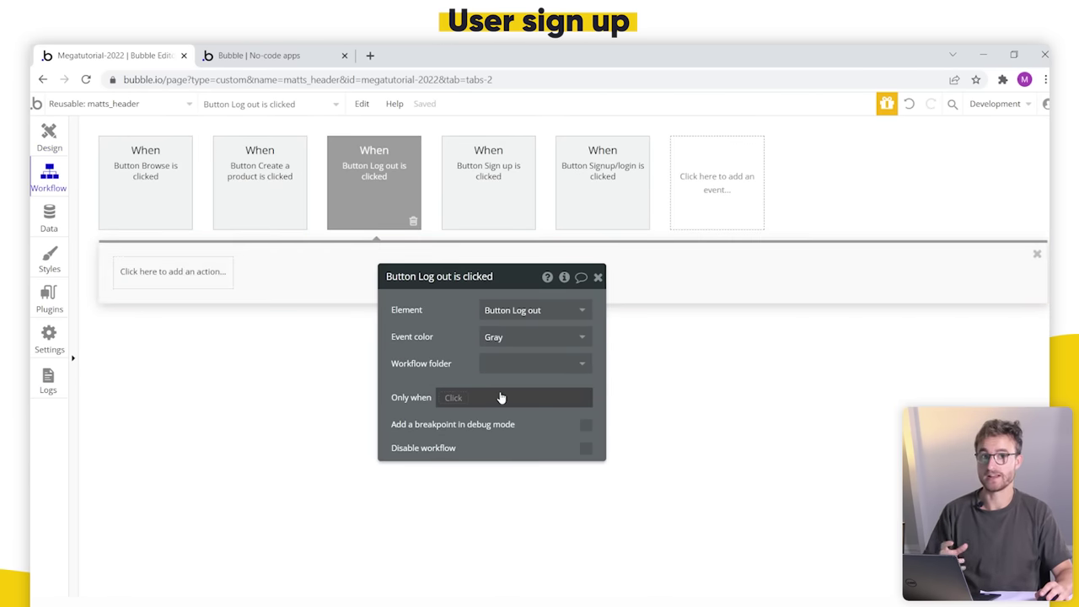
Step: Add an Account > Log the user out action to the Log out button's click workflow
left_click(174, 274)
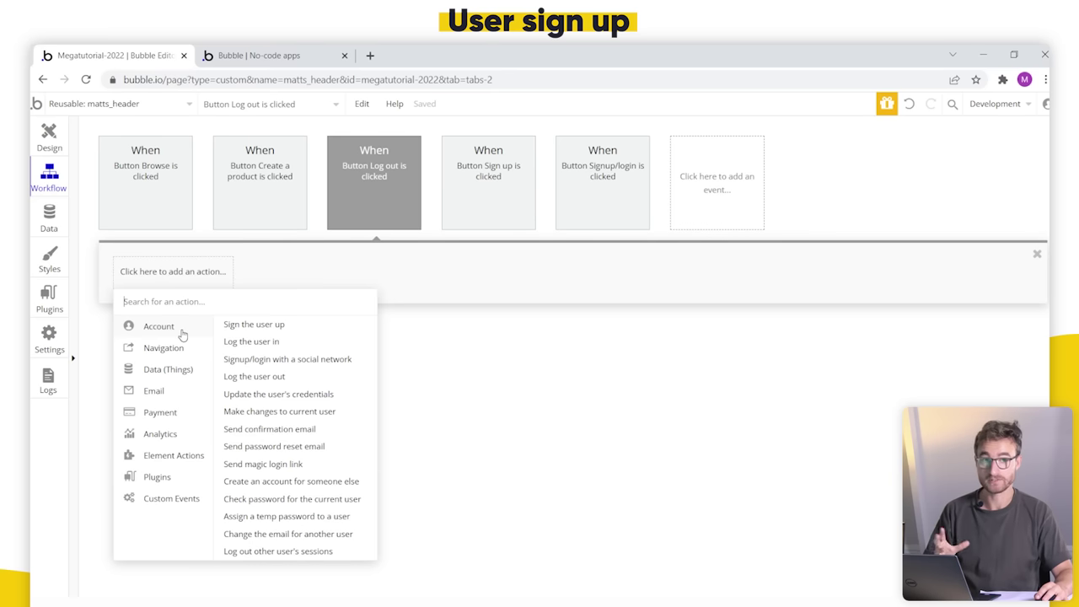
left_click(275, 377)
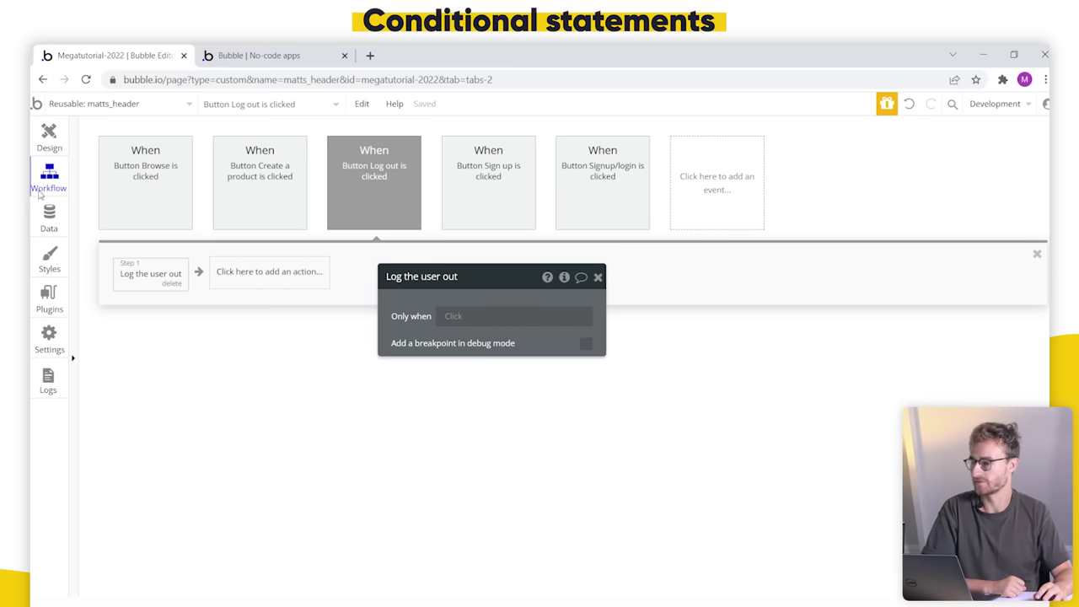
left_click(34, 135)
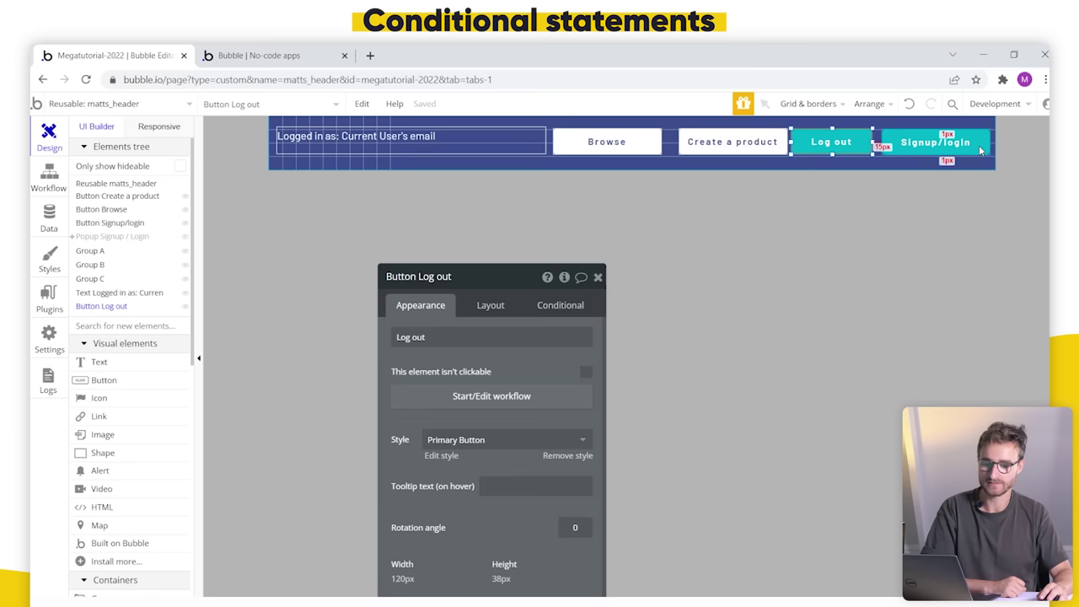
Step: Recheck the Log out workflow, then show Signup/login's 'When This Button is hovered' conditional
left_click(980, 150)
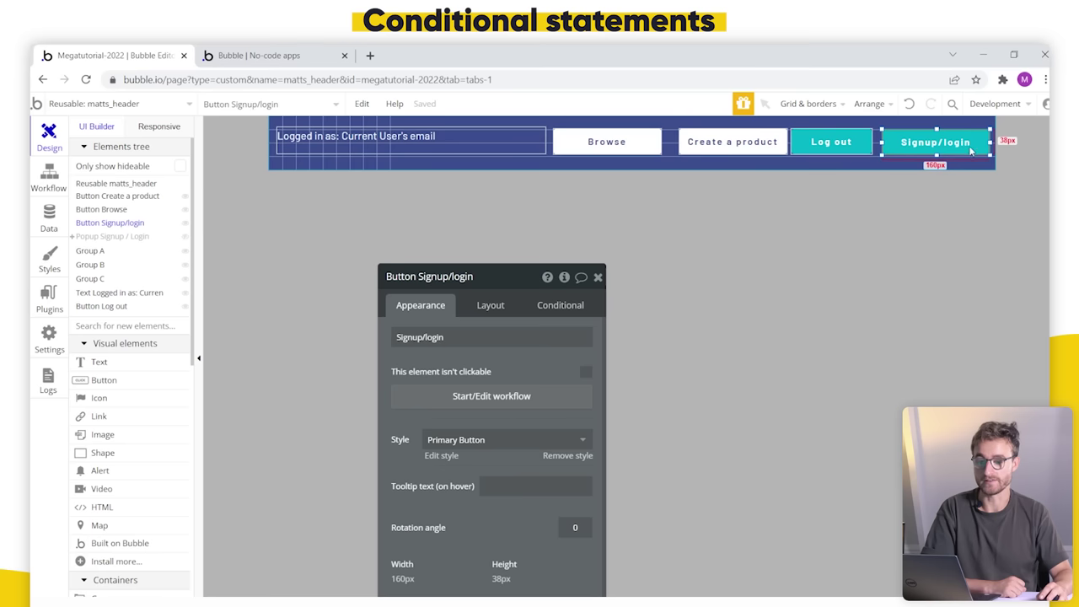
left_click(847, 147)
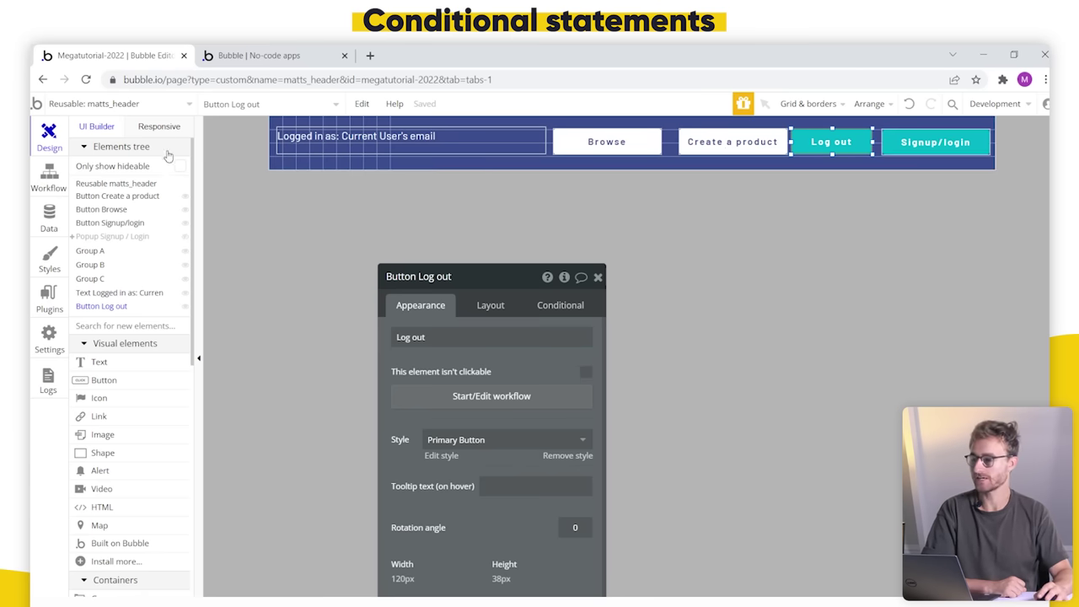
left_click(49, 177)
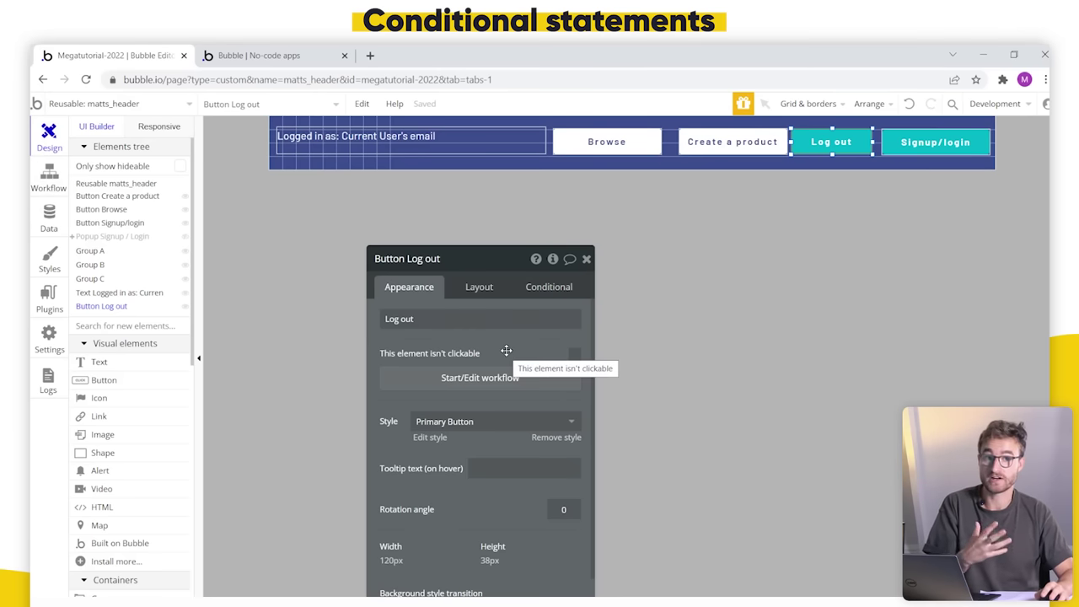
left_click(926, 153)
left_click_drag(460, 354, 518, 283)
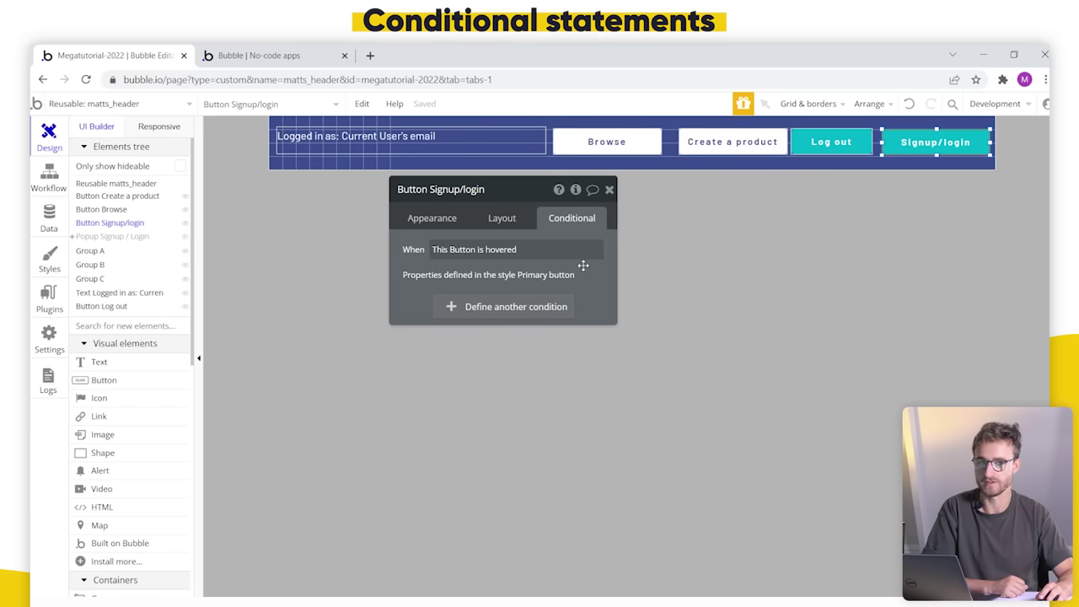
left_click(295, 53)
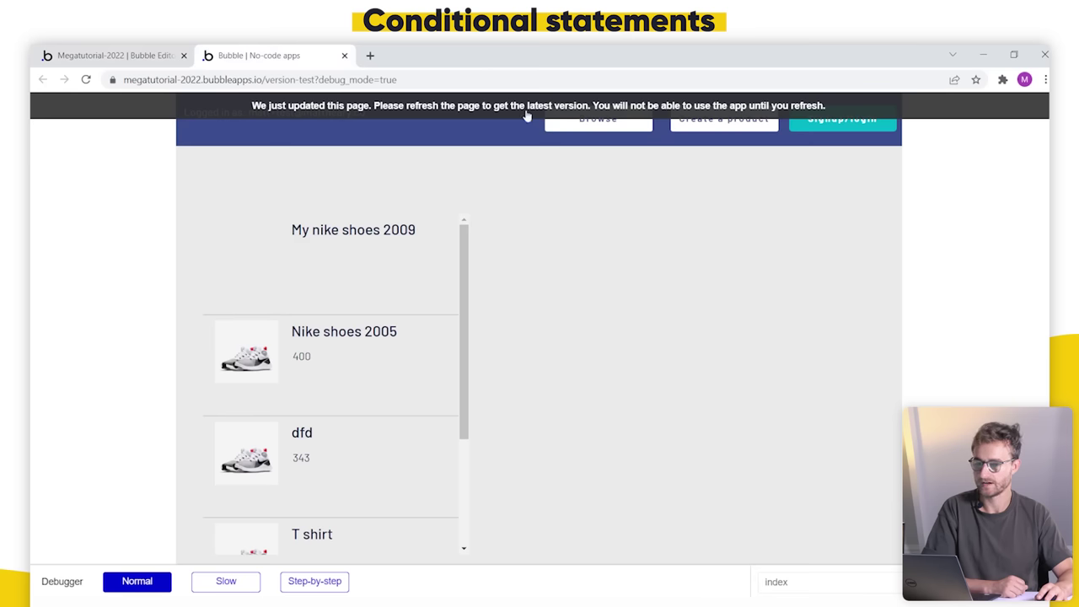
key("F5")
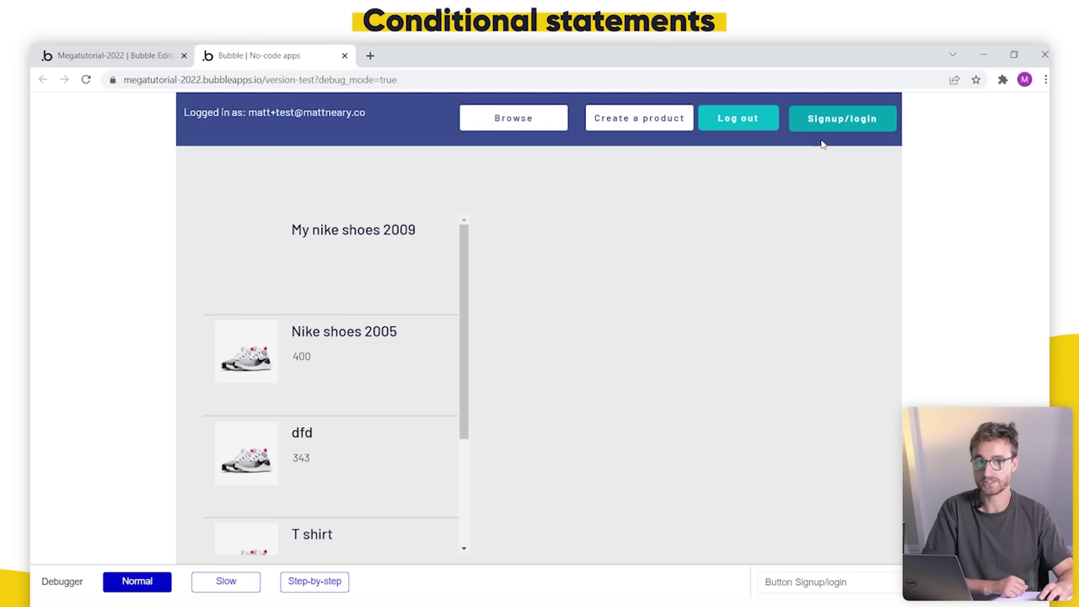
left_click(173, 50)
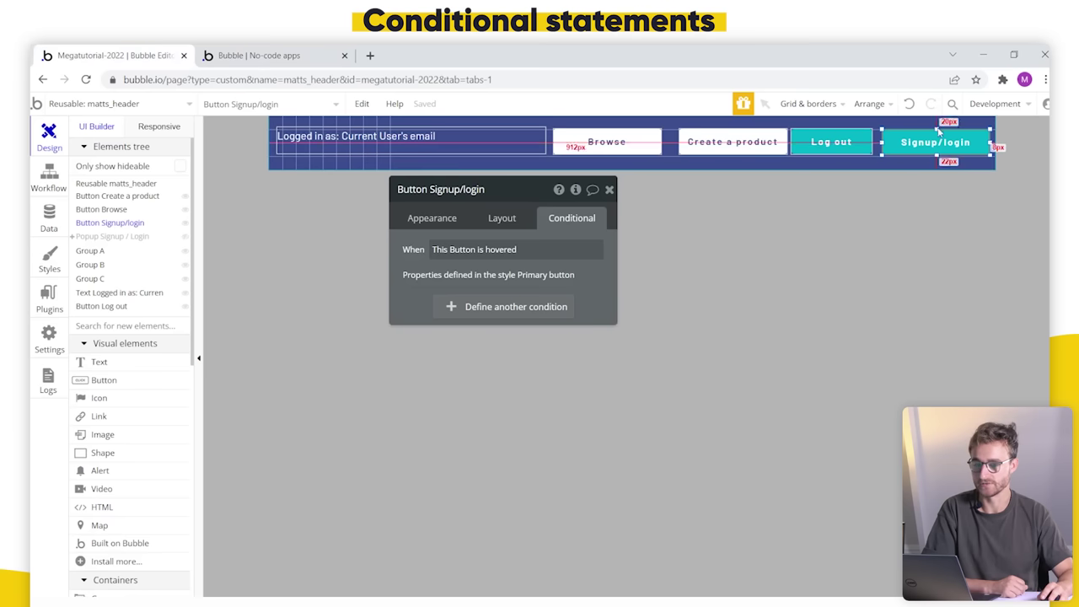
left_click(432, 217)
left_click_drag(459, 375, 471, 355)
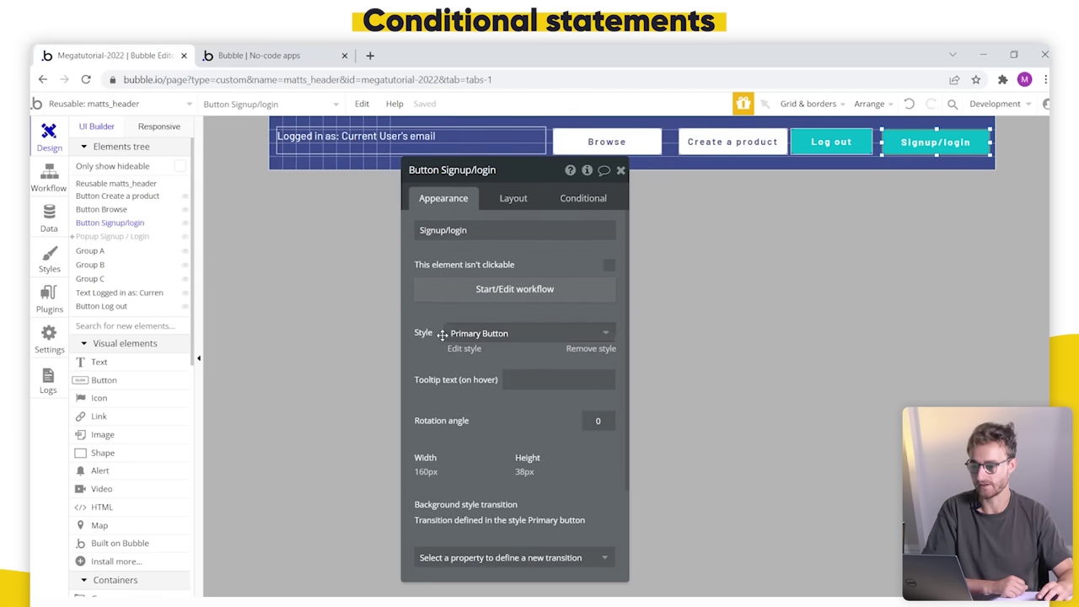
left_click(521, 337)
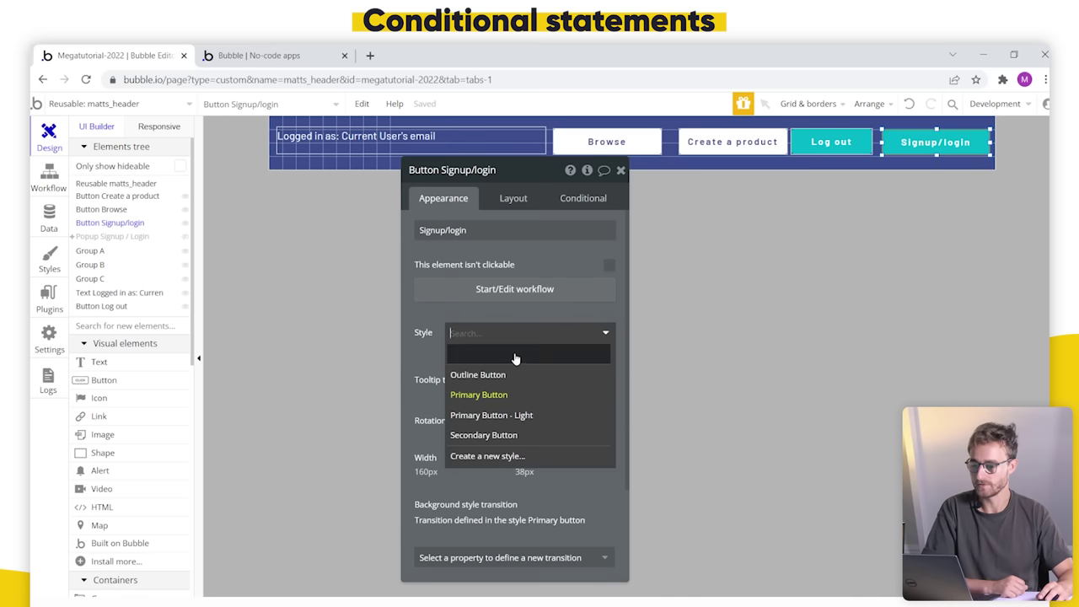
left_click(515, 357)
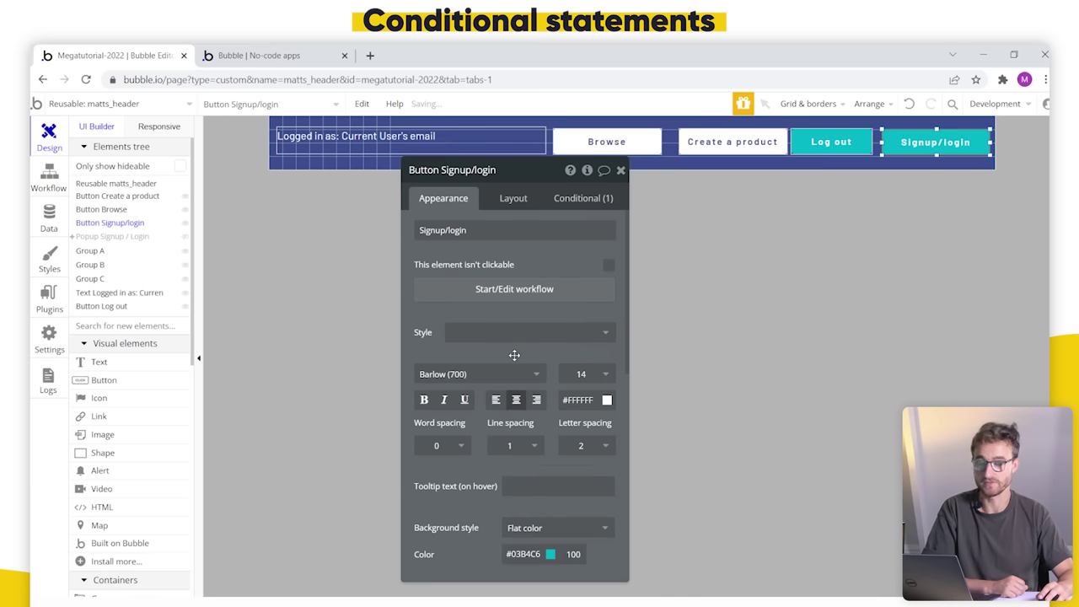
left_click(581, 197)
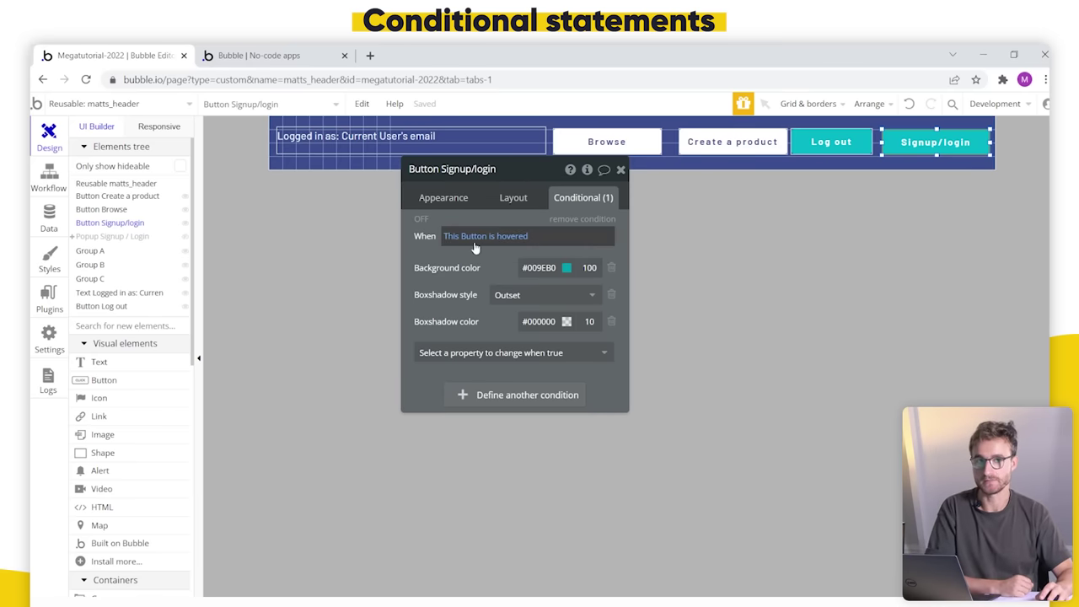
key("ctrl+z")
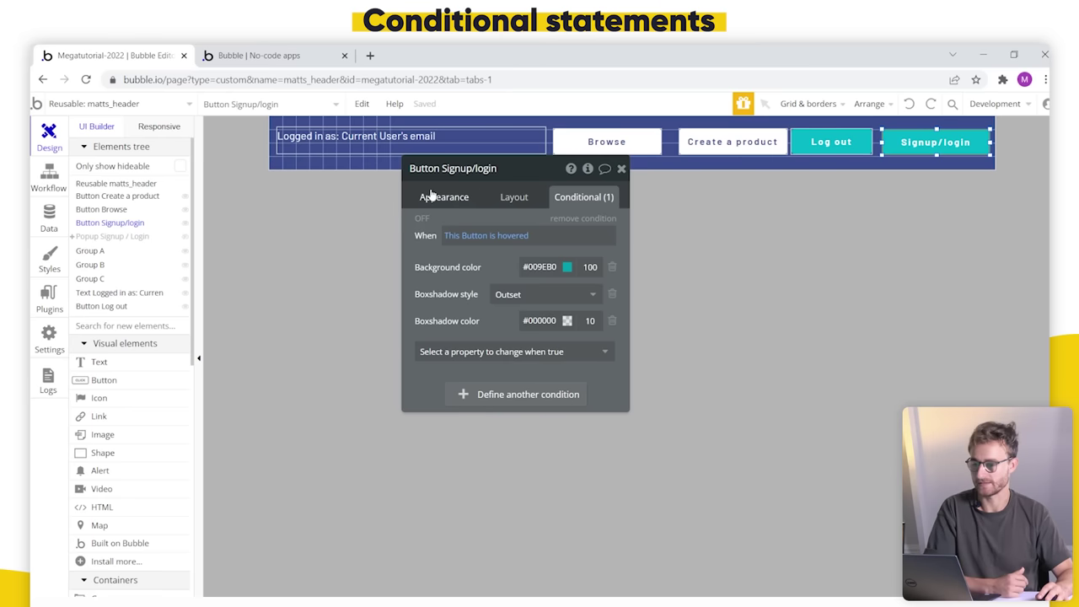
left_click(426, 197)
left_click(494, 333)
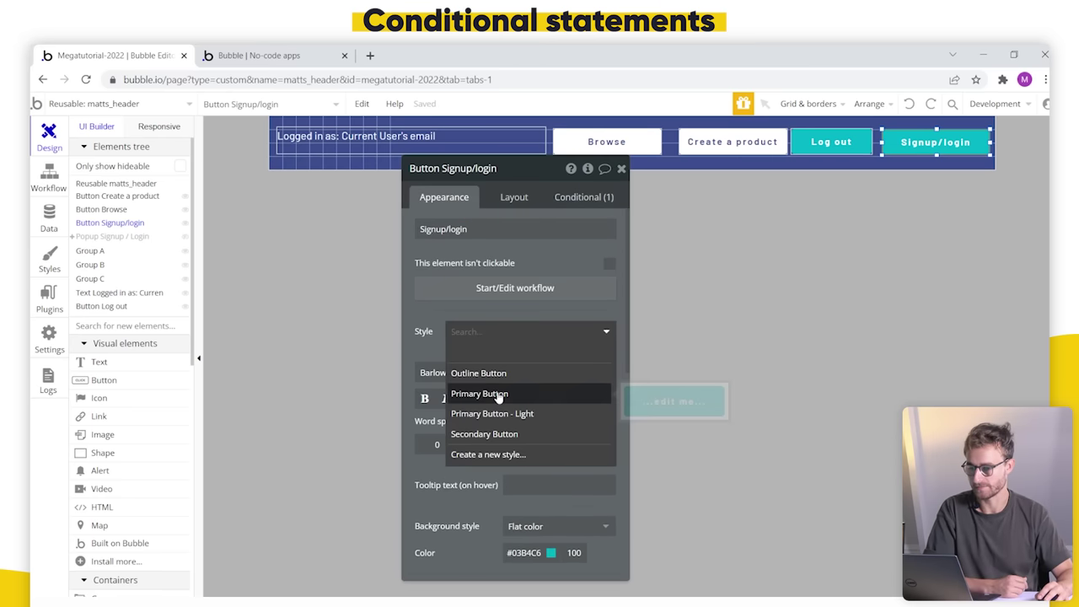
left_click(492, 393)
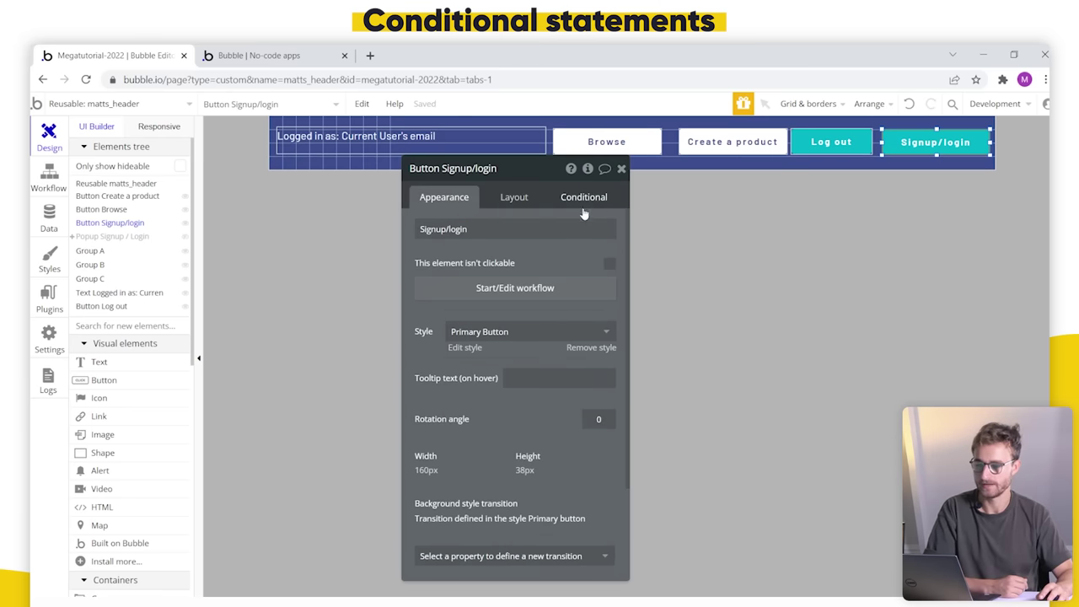
left_click(583, 200)
left_click_drag(488, 270, 564, 287)
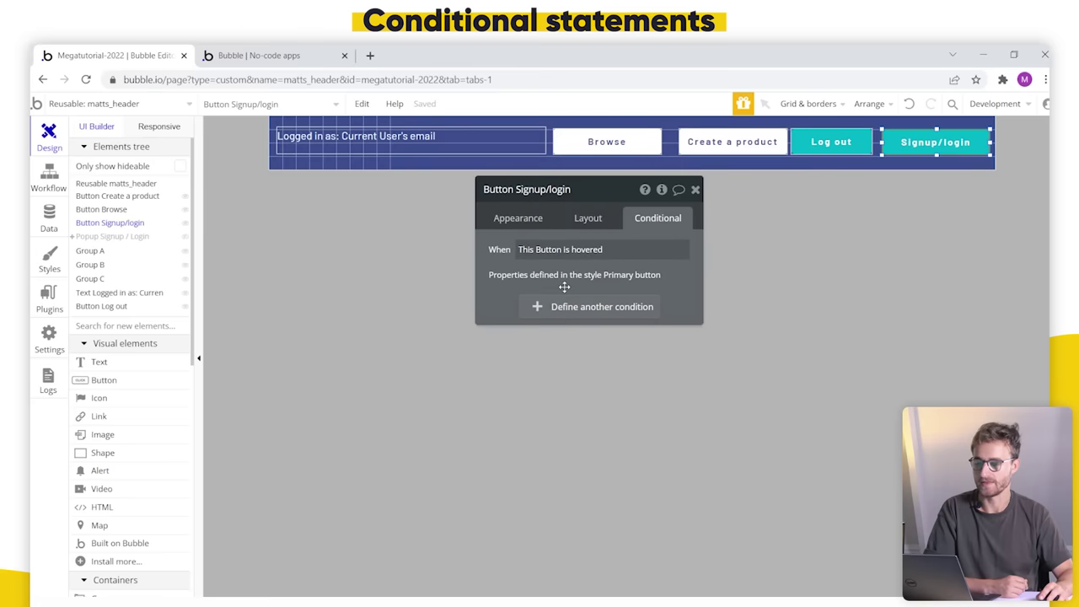